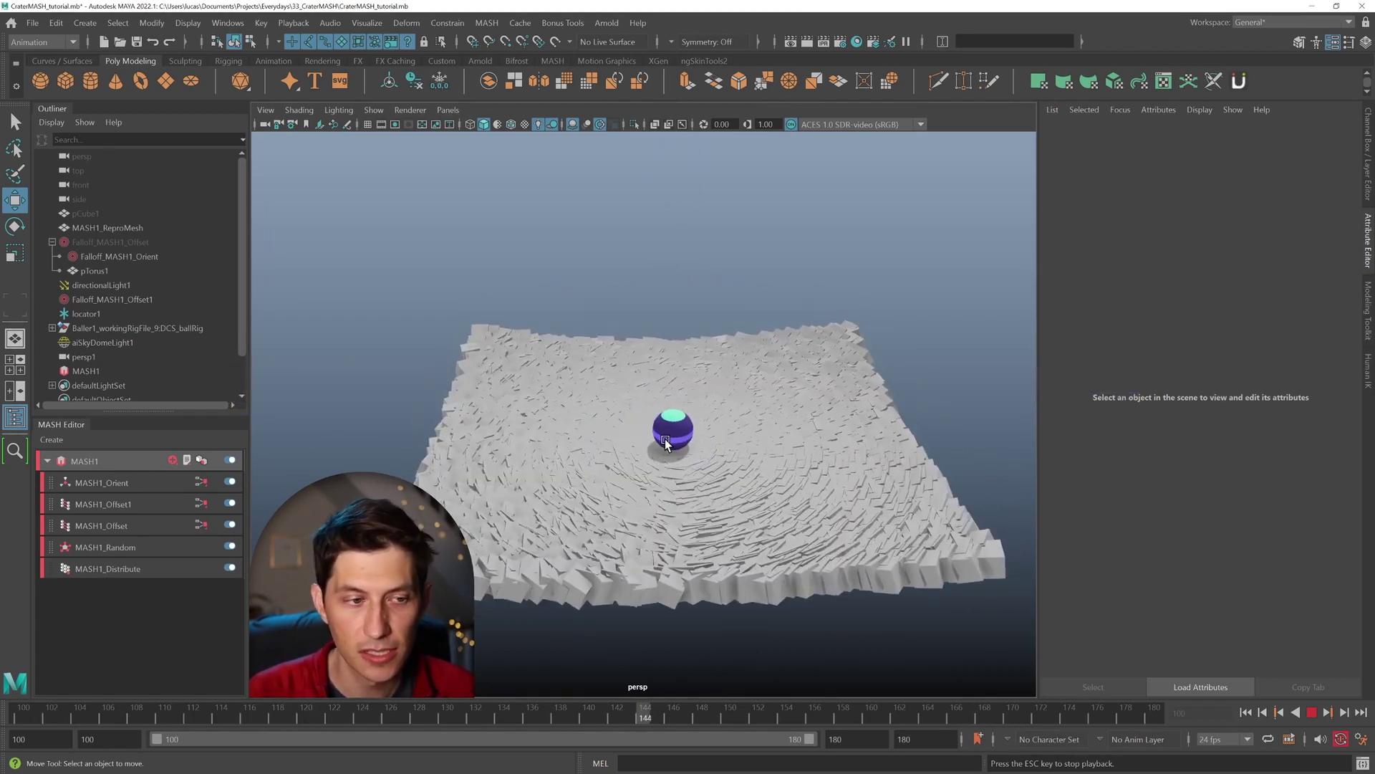
Stop the playback and delete the existing MASH1 network from the scene.
{"action": "key", "text": "Escape"}
{"action": "mouse_move", "coordinate": [686, 450]}
{"action": "left_mouse_down", "text": "alt"}
{"action": "mouse_move", "coordinate": [716, 475]}
{"action": "mouse_move", "coordinate": [603, 464]}
{"action": "mouse_move", "coordinate": [713, 458]}
{"action": "mouse_move", "coordinate": [702, 466]}
{"action": "left_mouse_up", "text": "alt"}
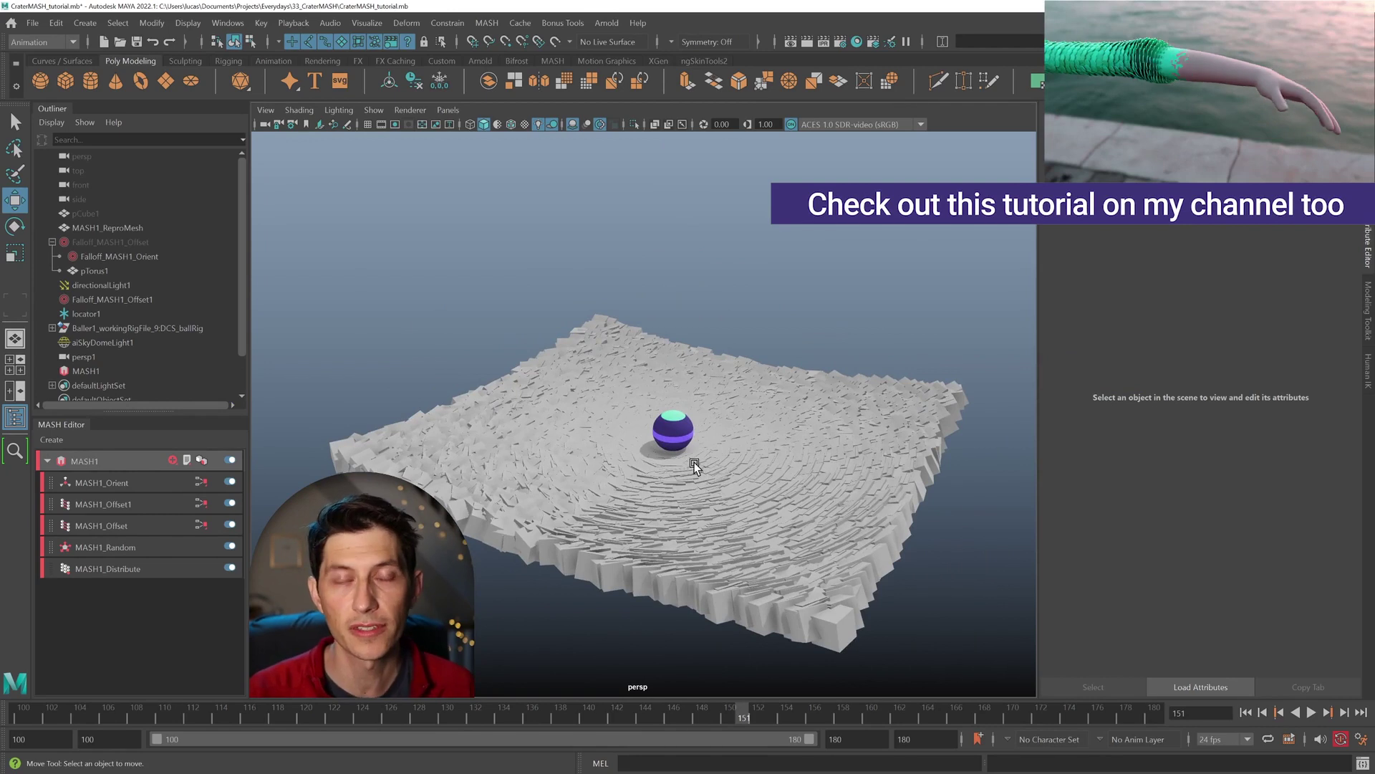
{"action": "left_click_drag", "start_coordinate": [682, 473], "coordinate": [706, 469], "text": "alt"}
{"action": "left_click", "coordinate": [95, 464]}
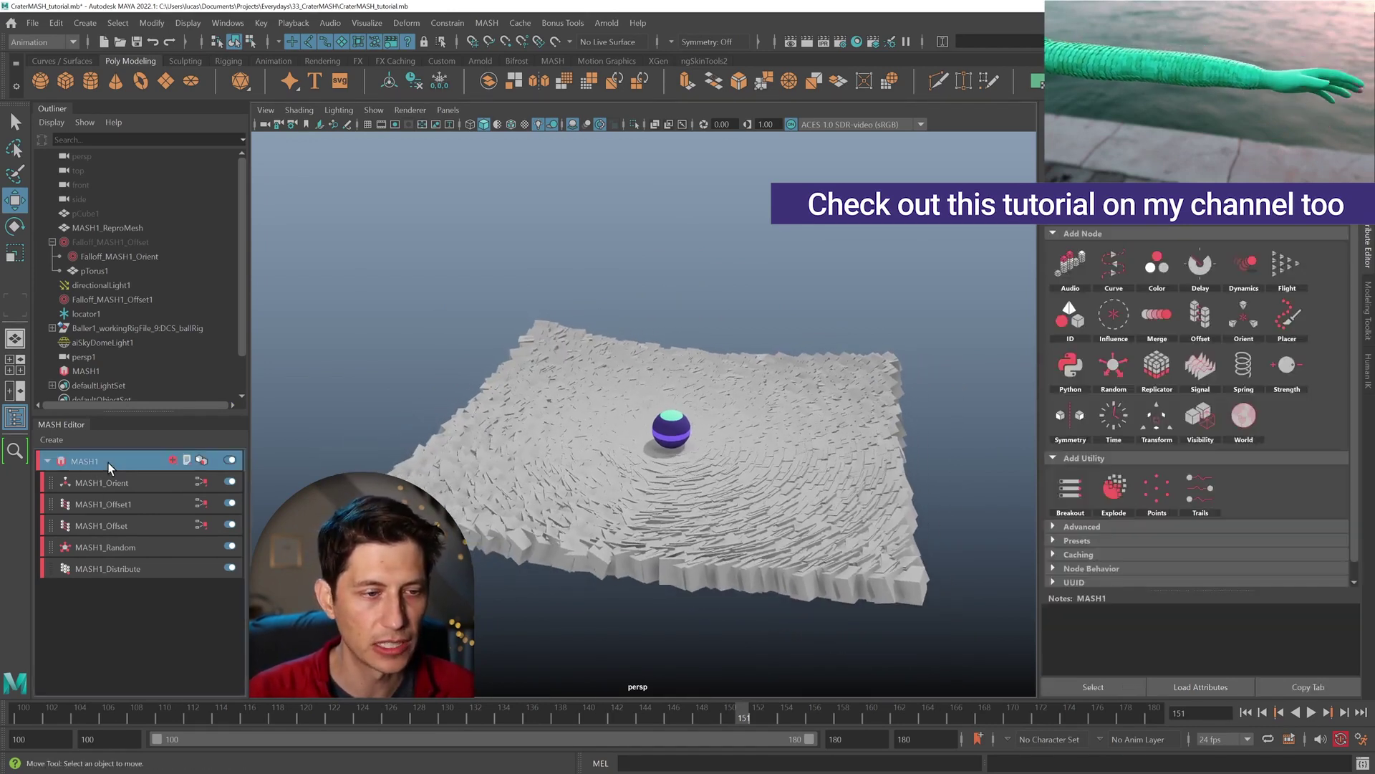
{"action": "right_click", "coordinate": [116, 465]}
{"action": "left_click", "coordinate": [154, 497]}
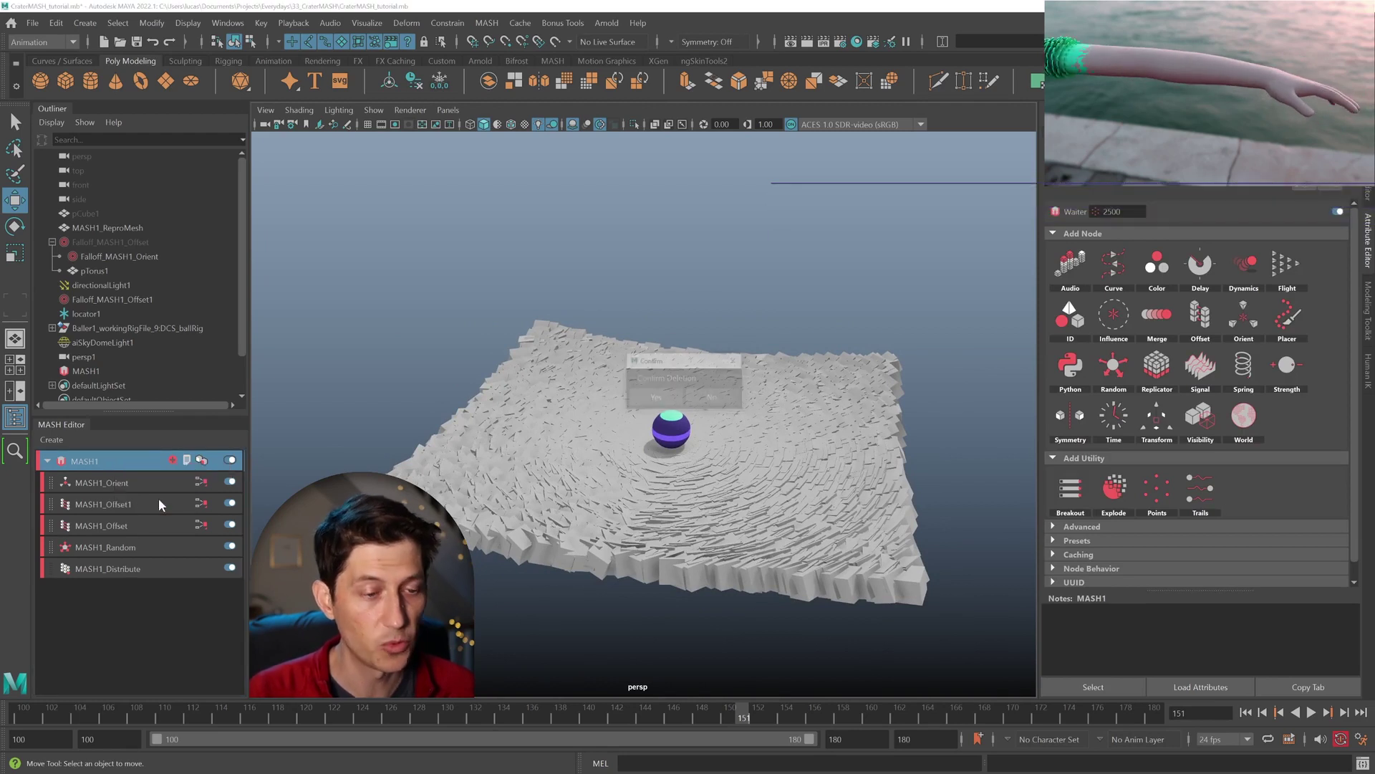
{"action": "left_click", "coordinate": [654, 398]}
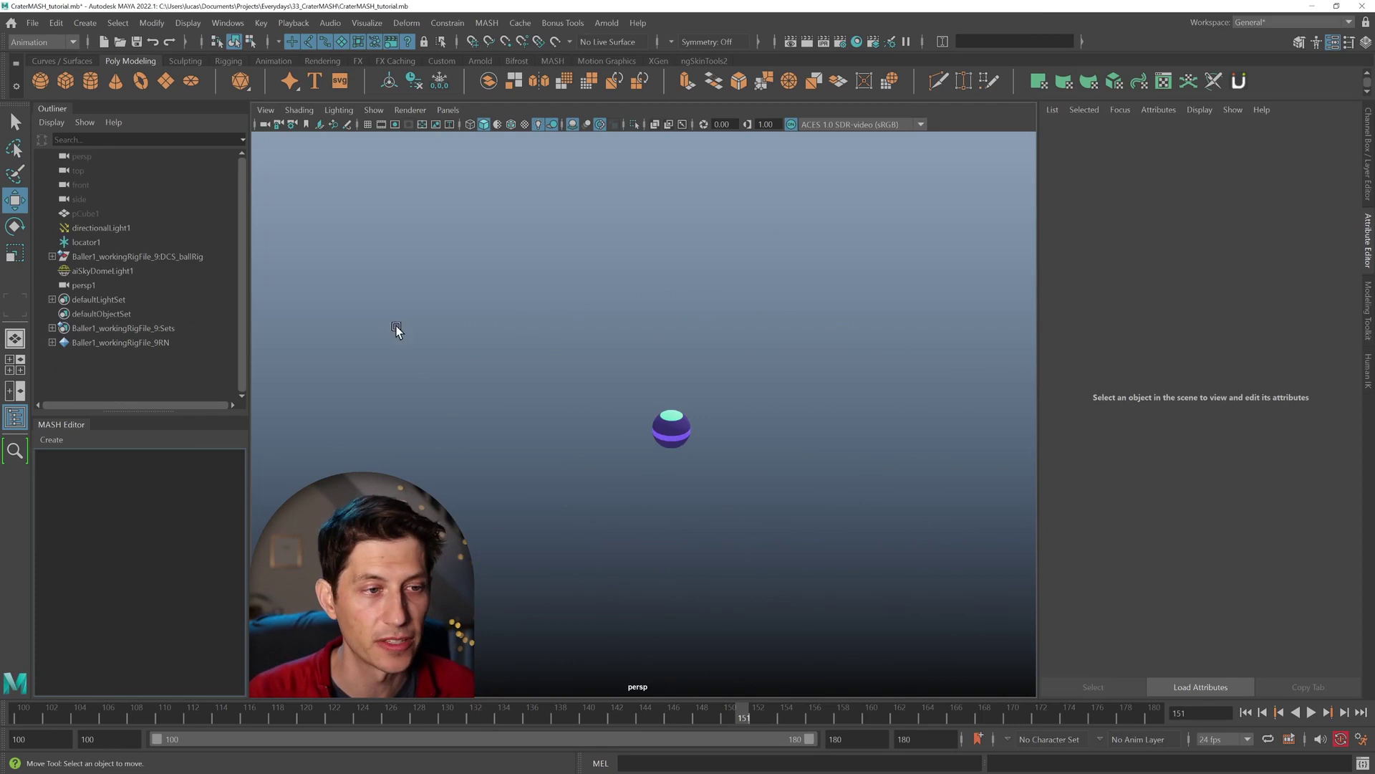
Hide the Baller1 ball rig and create a new polygon cube at the origin.
{"action": "left_click", "coordinate": [137, 257]}
{"action": "key", "text": "ctrl+h"}
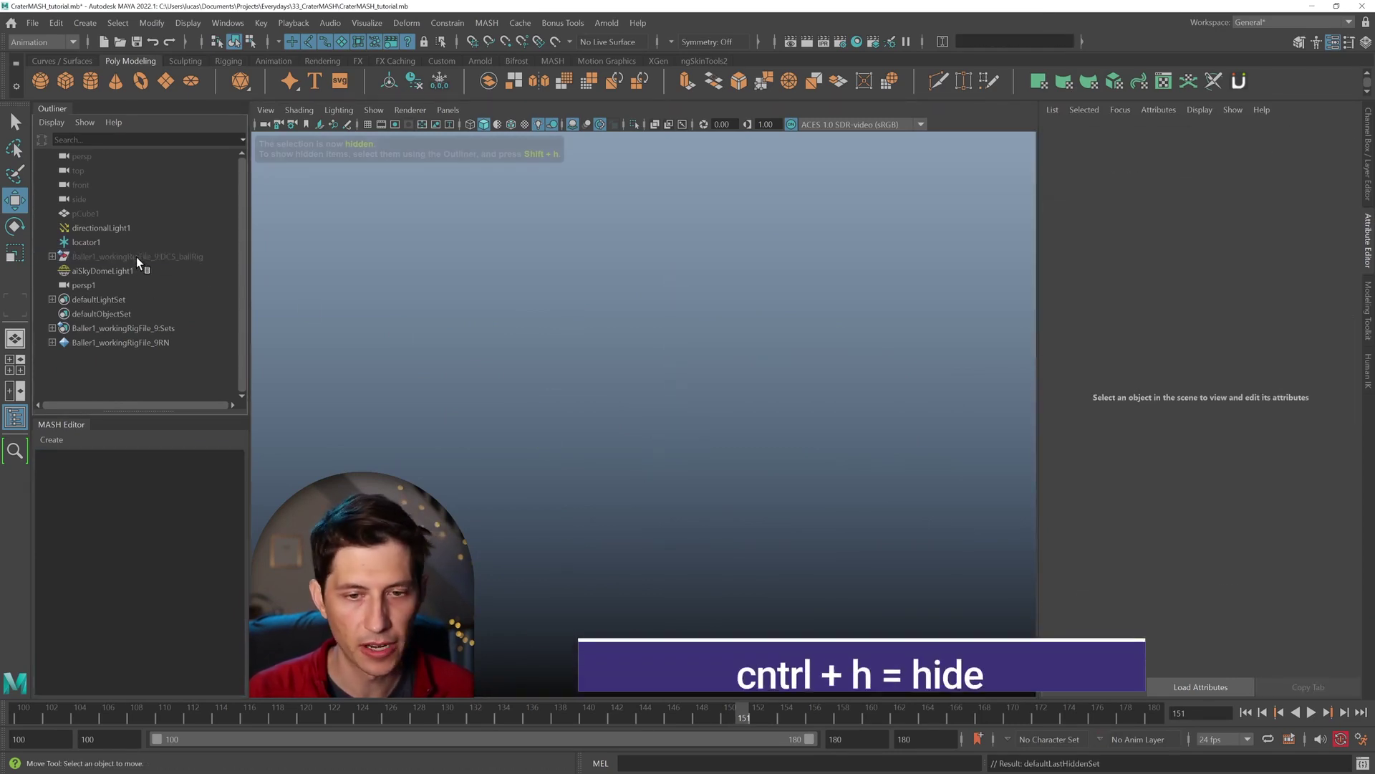
{"action": "left_click", "coordinate": [65, 81]}
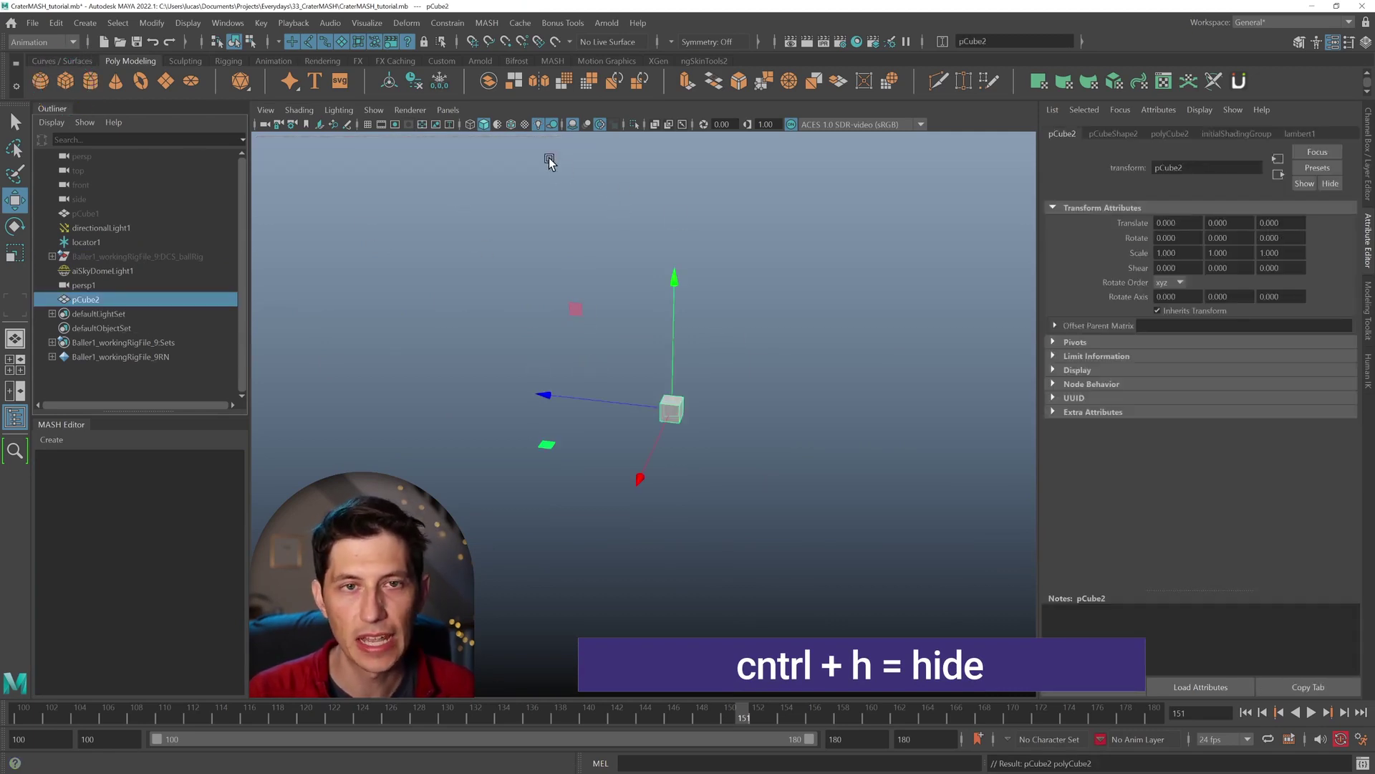
Create a MASH network from the new cube.
{"action": "left_click", "coordinate": [491, 23]}
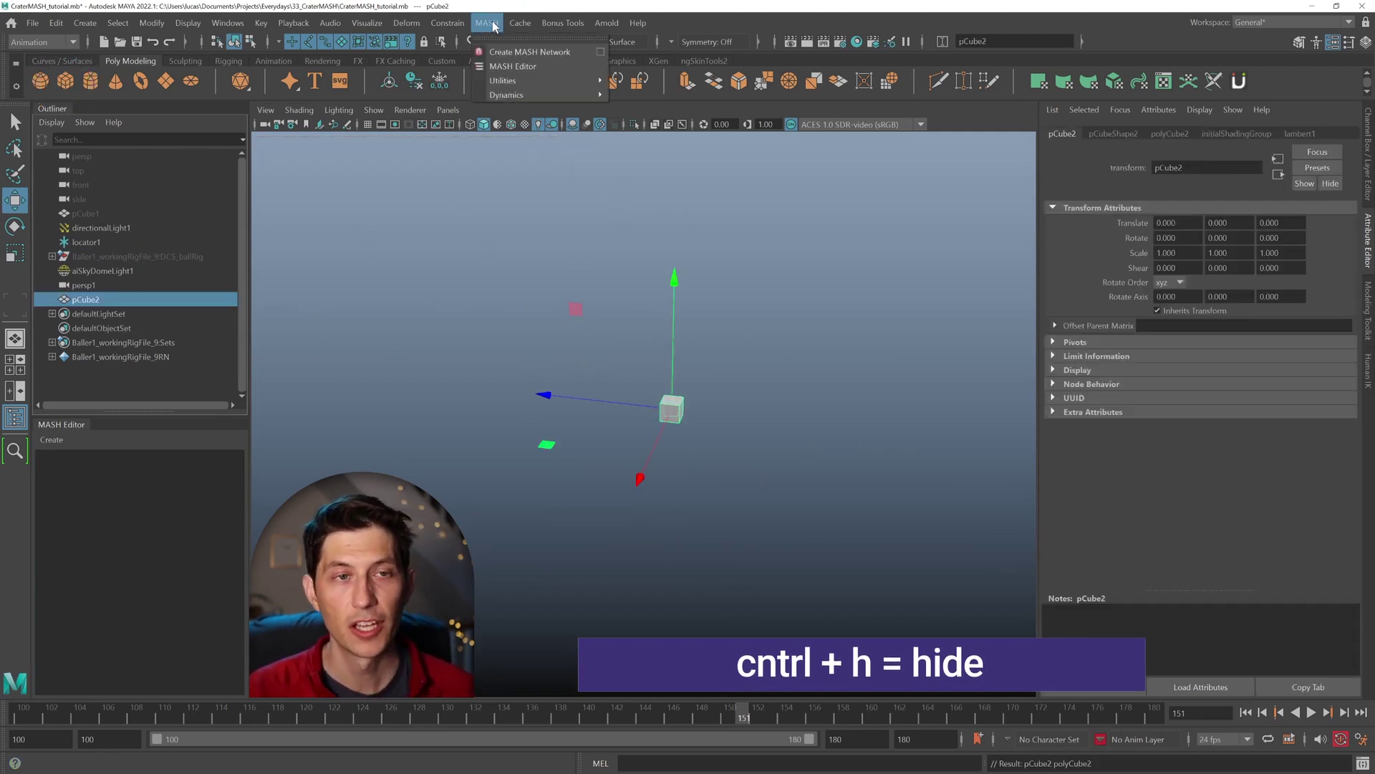
{"action": "mouse_move", "coordinate": [227, 22]}
{"action": "mouse_move", "coordinate": [323, 198]}
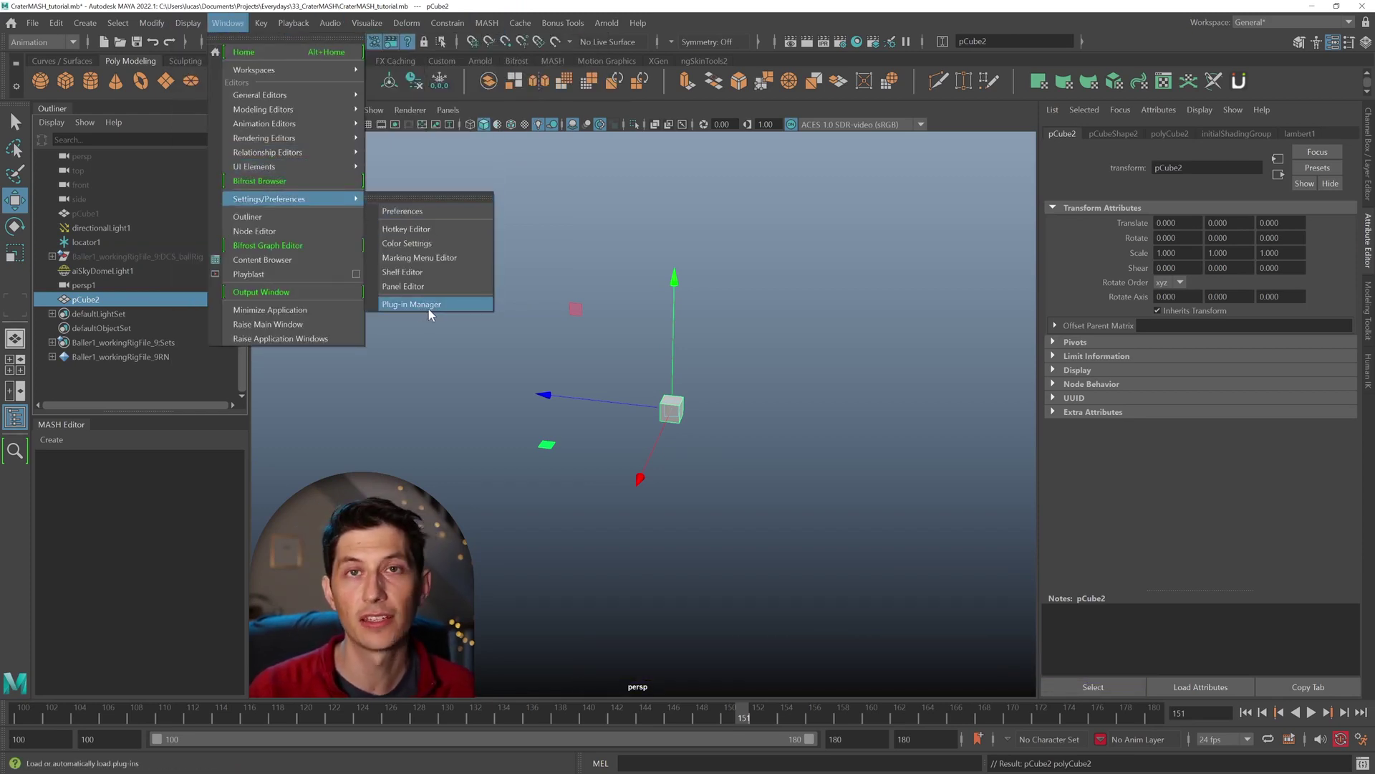
{"action": "mouse_move", "coordinate": [493, 24]}
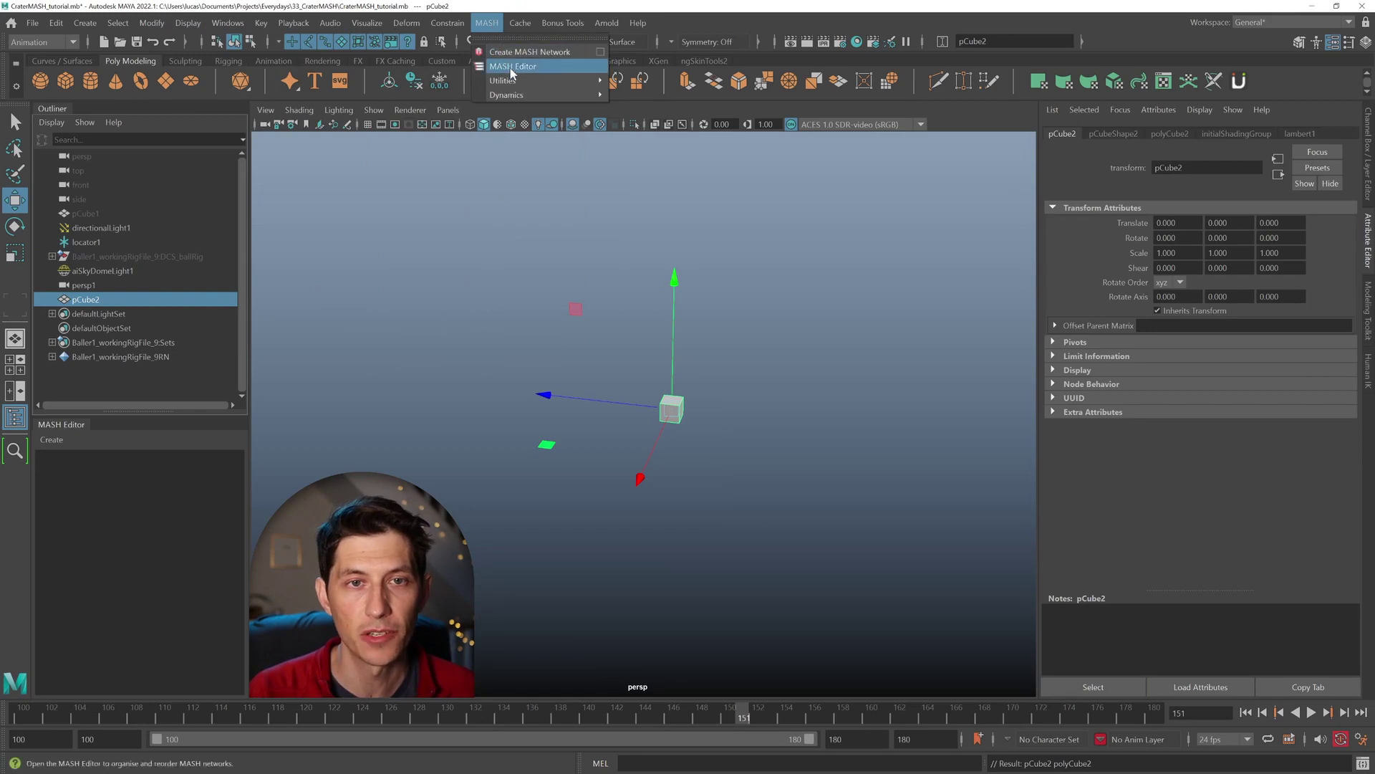
{"action": "left_click", "coordinate": [555, 54]}
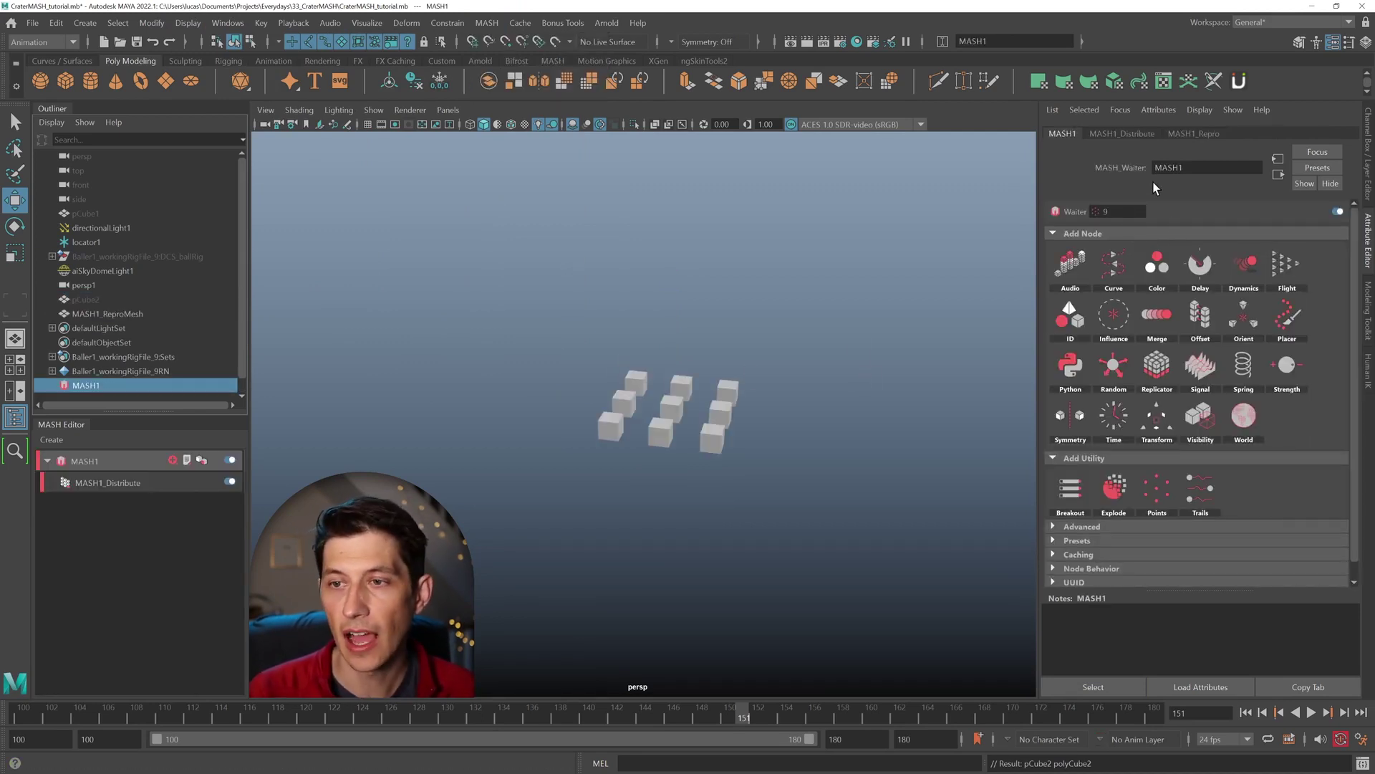
In the network's Distribute node, keep the Grid distribution and set Distance X and Distance Z to 30.
{"action": "left_click", "coordinate": [1122, 134]}
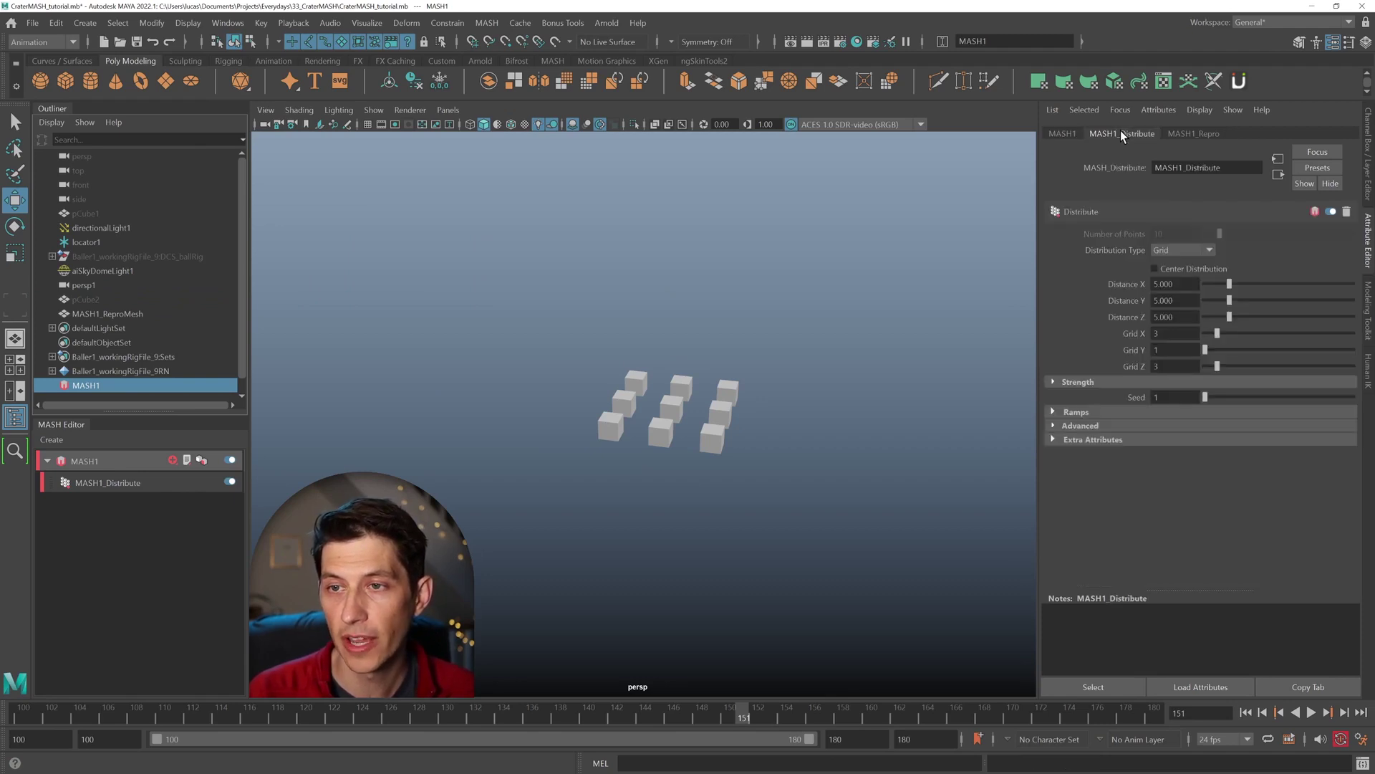
{"action": "left_click", "coordinate": [1178, 251]}
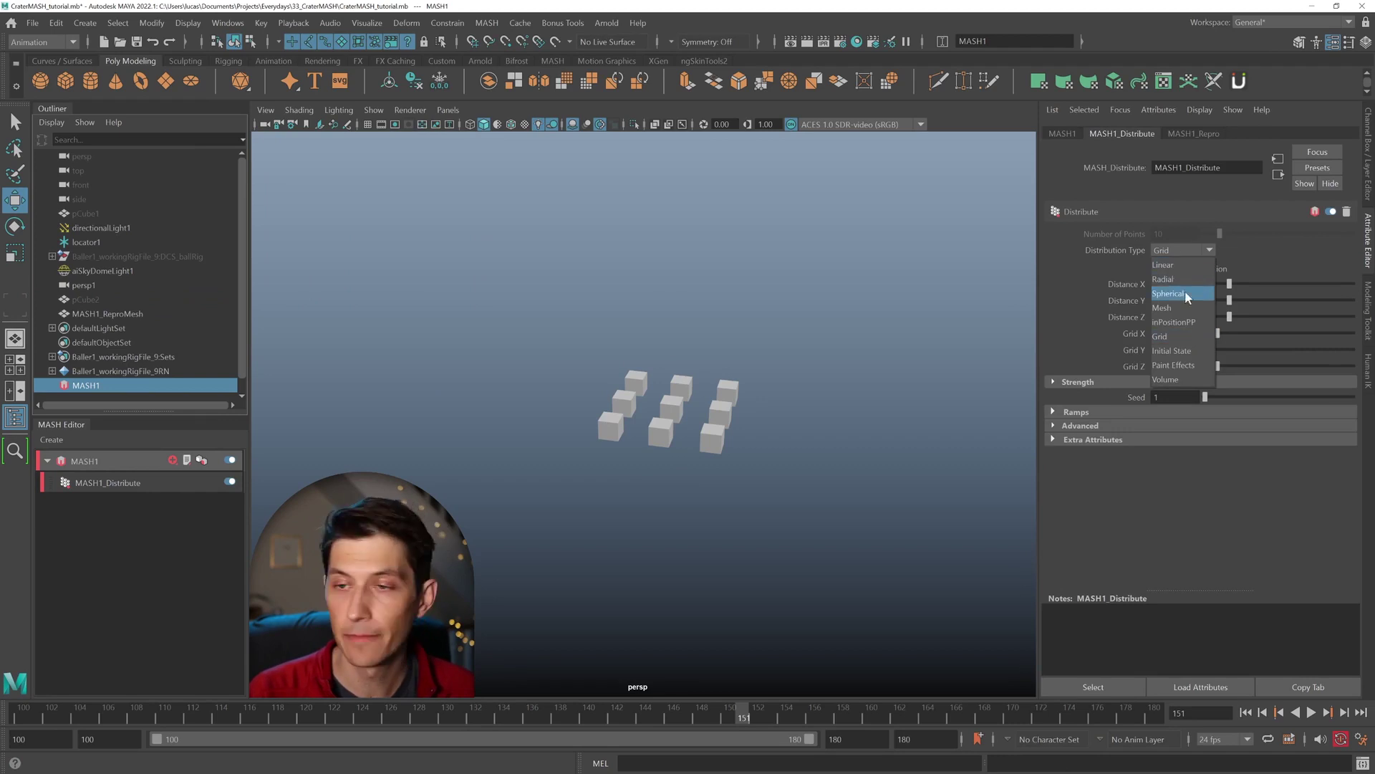
{"action": "left_click", "coordinate": [1267, 249]}
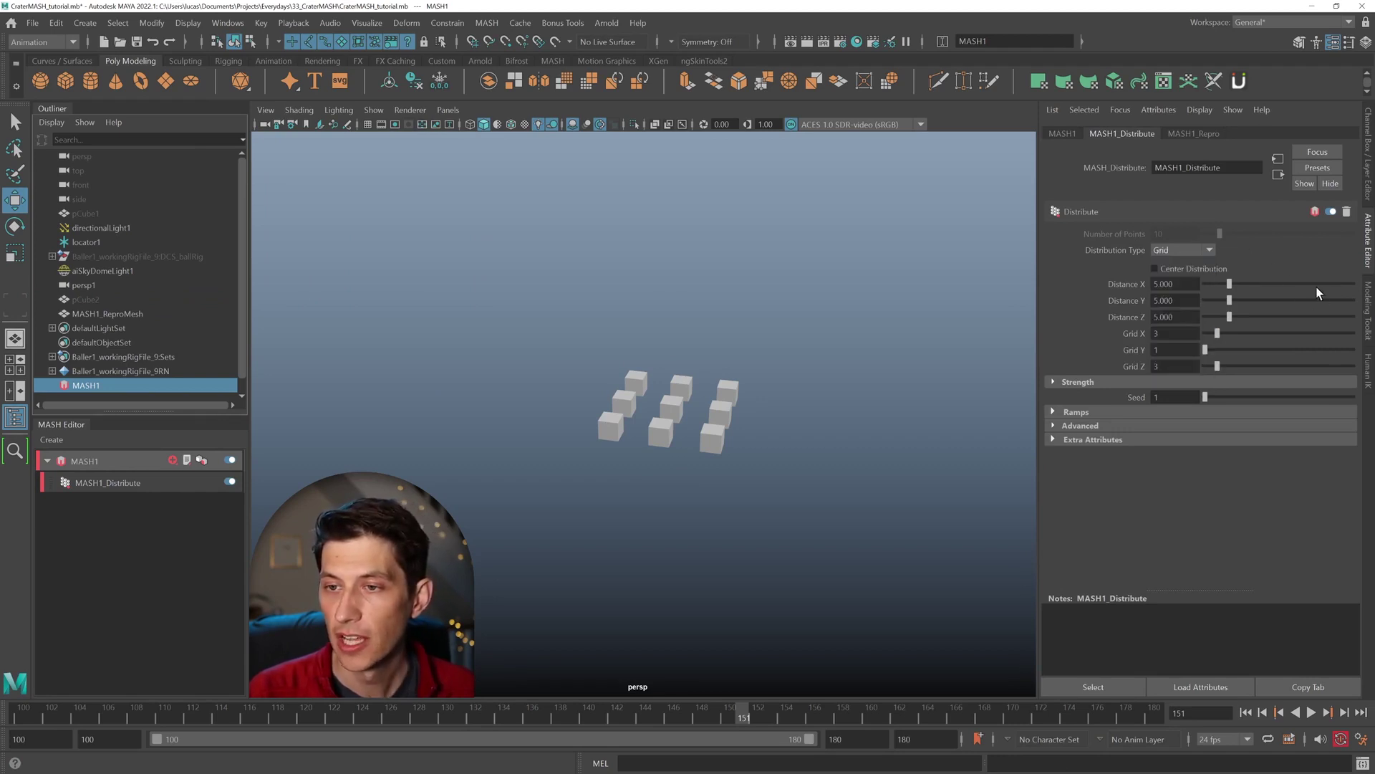
{"action": "left_click_drag", "start_coordinate": [1230, 284], "coordinate": [1353, 285]}
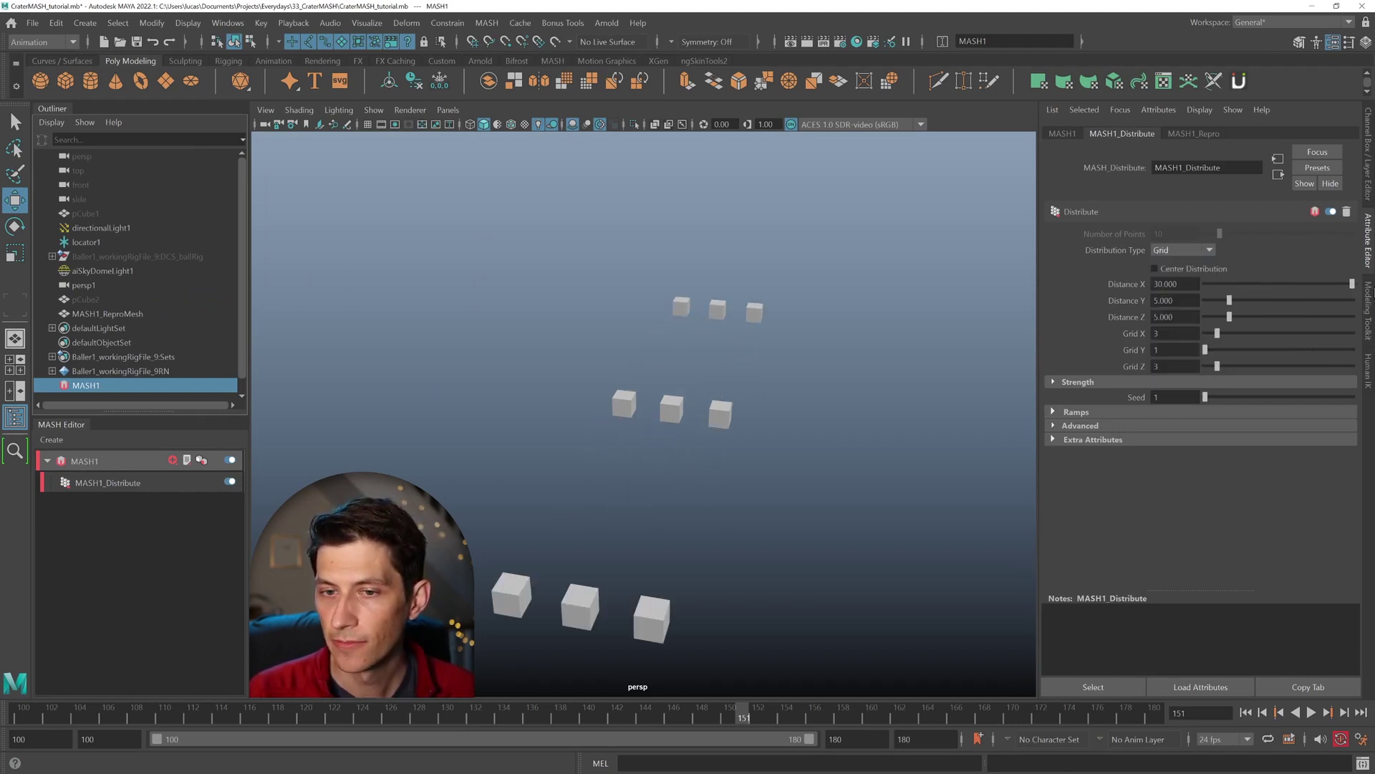
{"action": "left_click_drag", "start_coordinate": [1230, 316], "coordinate": [1353, 317]}
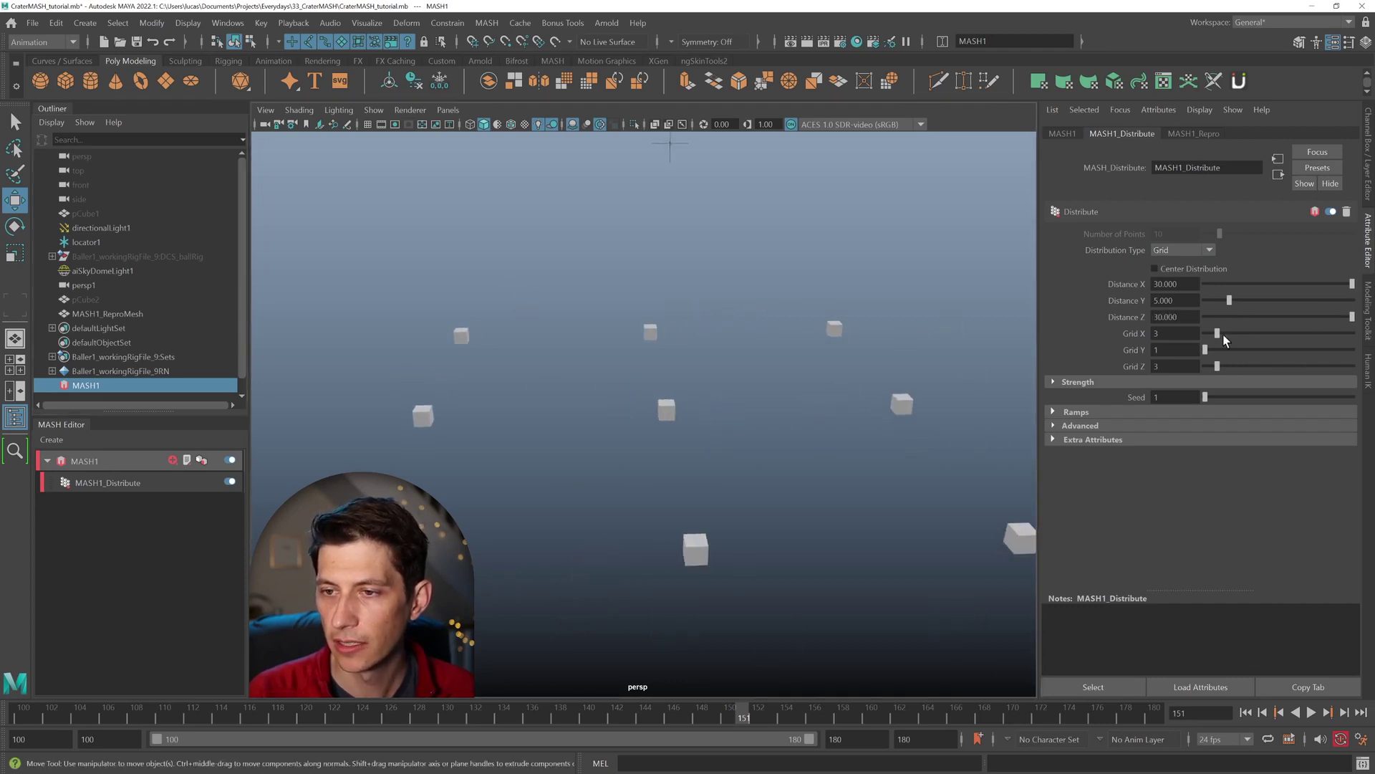
Set the Distribute node's Grid X and Grid Z counts to 50 each.
{"action": "left_click_drag", "start_coordinate": [1217, 333], "coordinate": [1353, 334]}
{"action": "left_click_drag", "start_coordinate": [1218, 367], "coordinate": [1373, 363]}
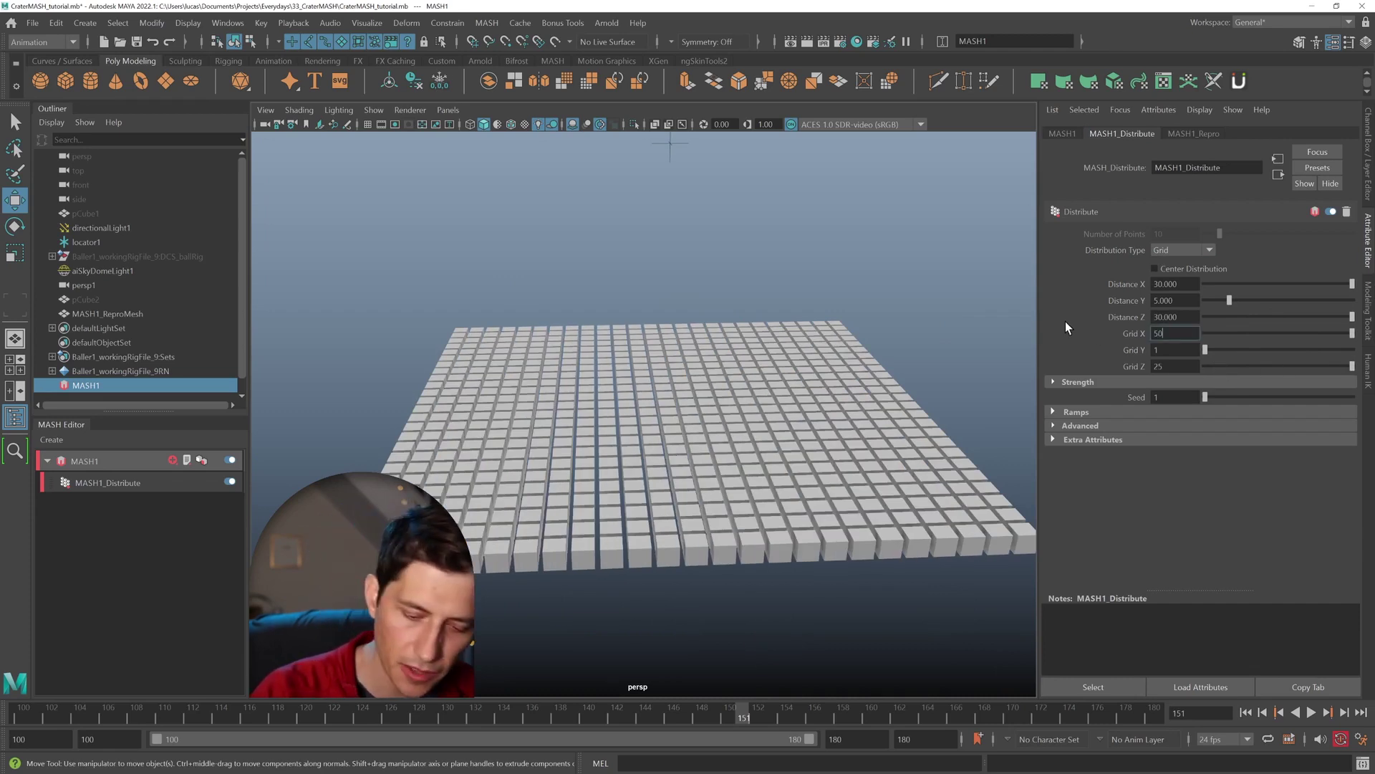
{"action": "type", "text": "50"}
{"action": "key", "text": "Return"}
{"action": "key", "text": "Tab"}
{"action": "key", "text": "Tab"}
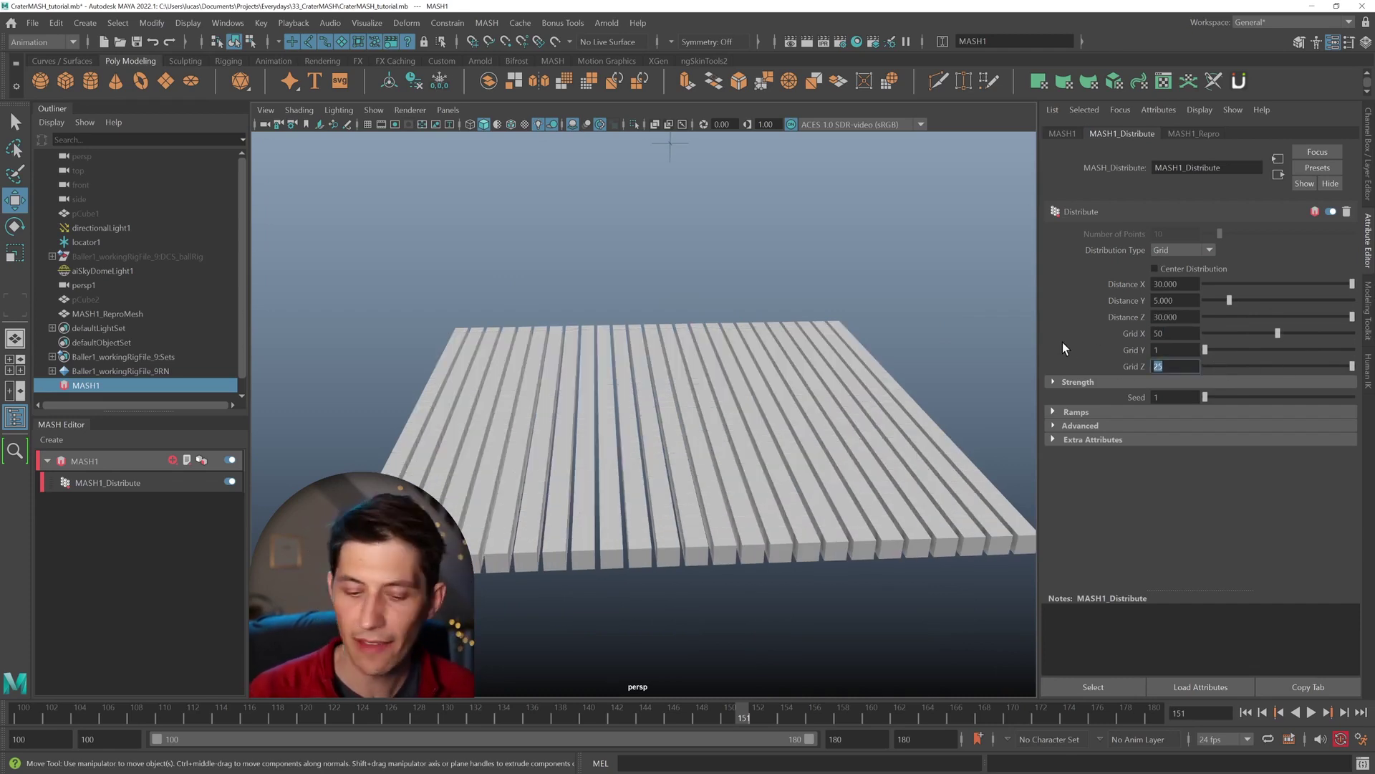
{"action": "type", "text": "50"}
{"action": "key", "text": "Return"}
{"action": "right_click_drag", "start_coordinate": [553, 407], "coordinate": [641, 439], "text": "alt"}
{"action": "left_click_drag", "start_coordinate": [641, 438], "coordinate": [700, 334], "text": "alt"}
{"action": "right_click_drag", "start_coordinate": [782, 419], "coordinate": [657, 425], "text": "alt"}
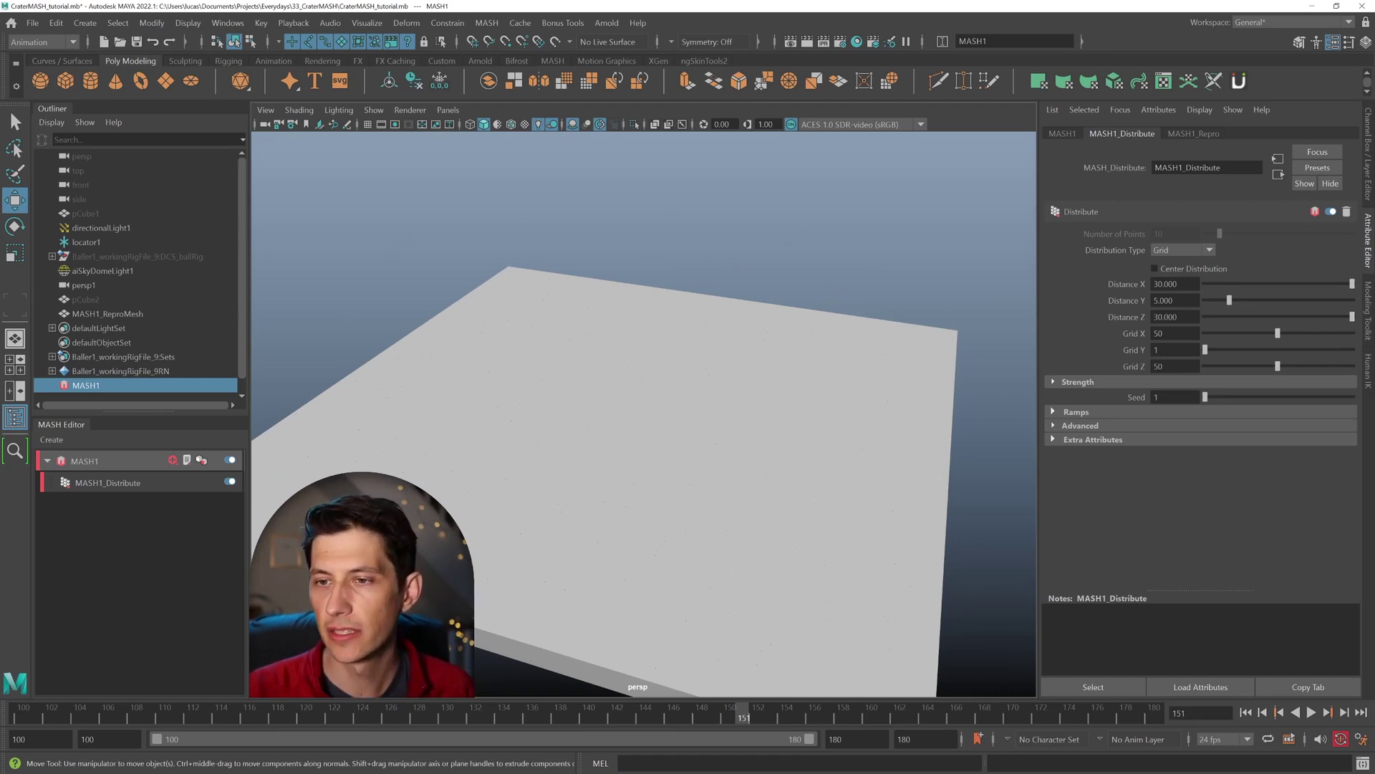
{"action": "left_click", "coordinate": [1176, 250]}
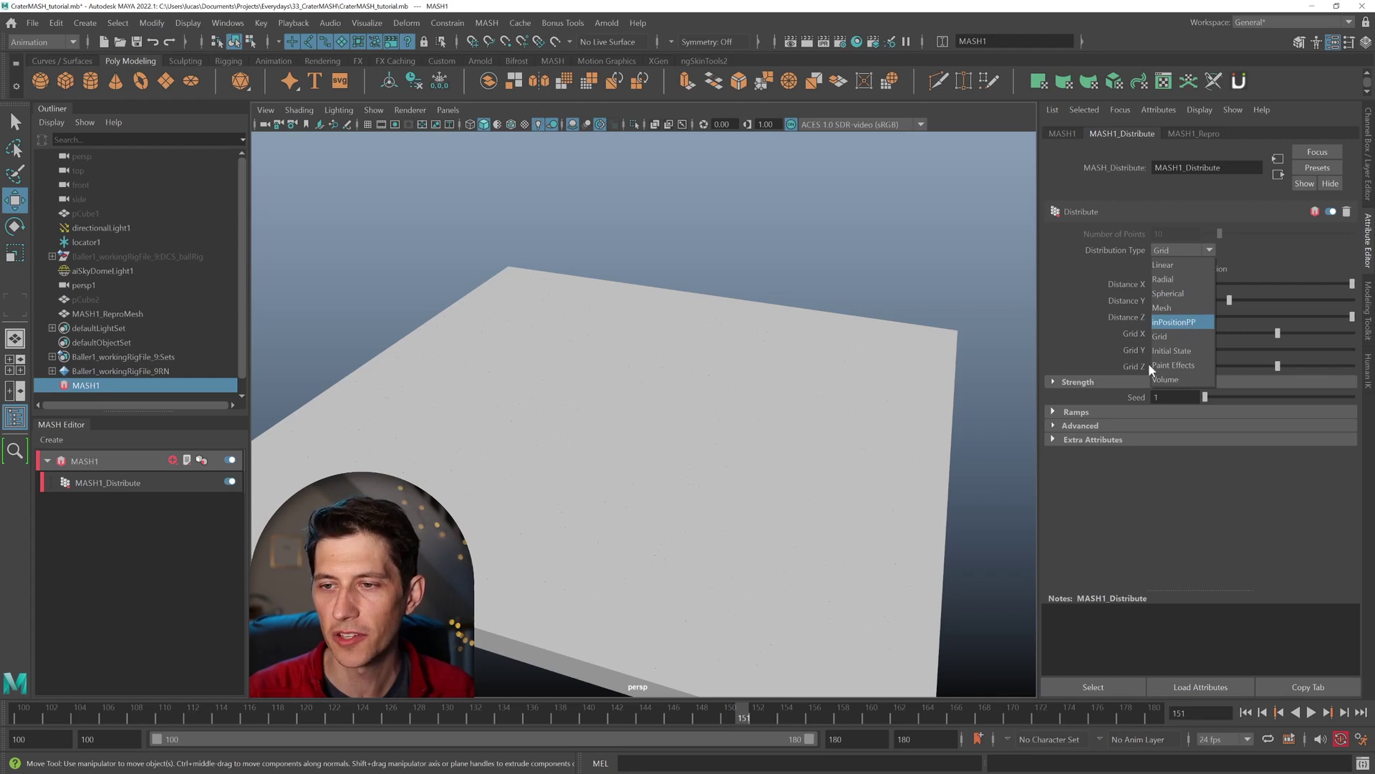
{"action": "left_click", "coordinate": [1066, 269]}
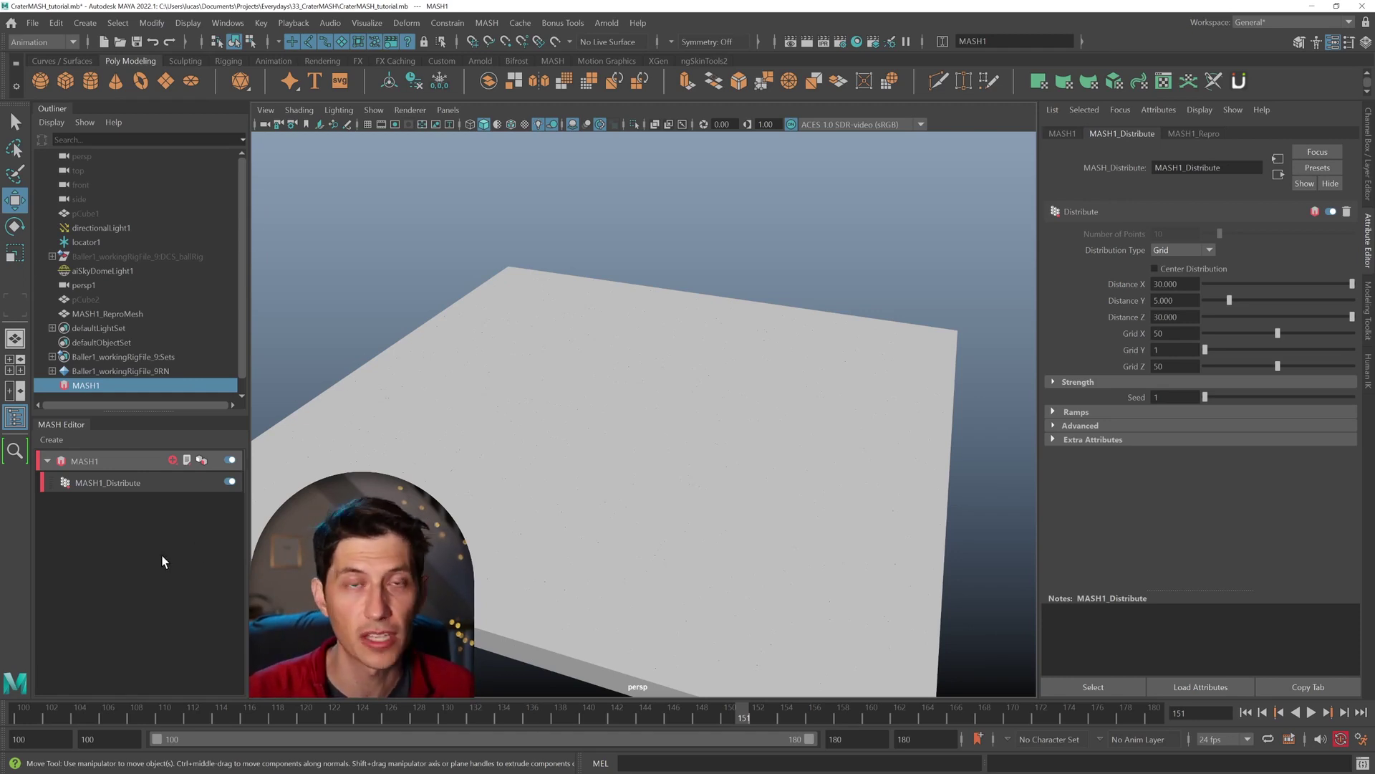
Add an Offset node to the MASH1 network and select it.
{"action": "left_click", "coordinate": [116, 462]}
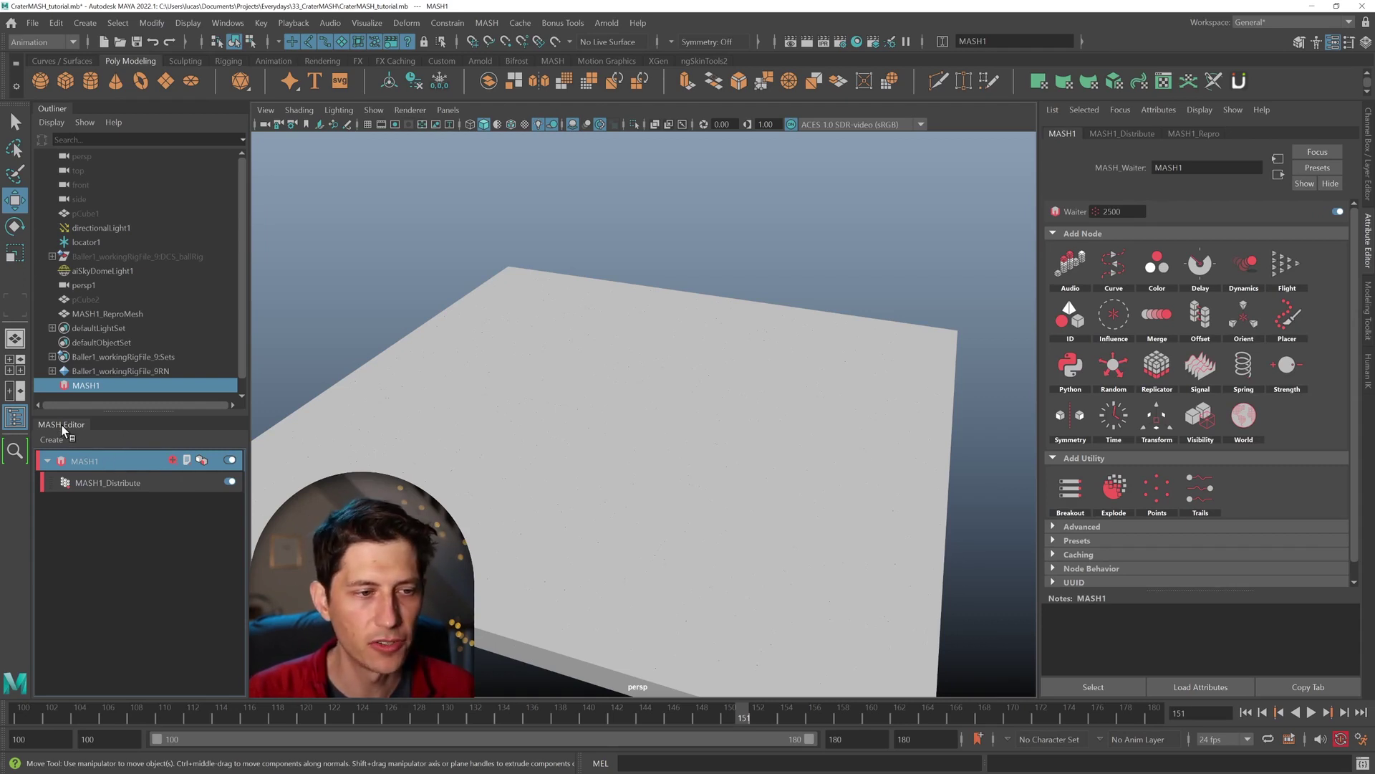
{"action": "left_click", "coordinate": [487, 23]}
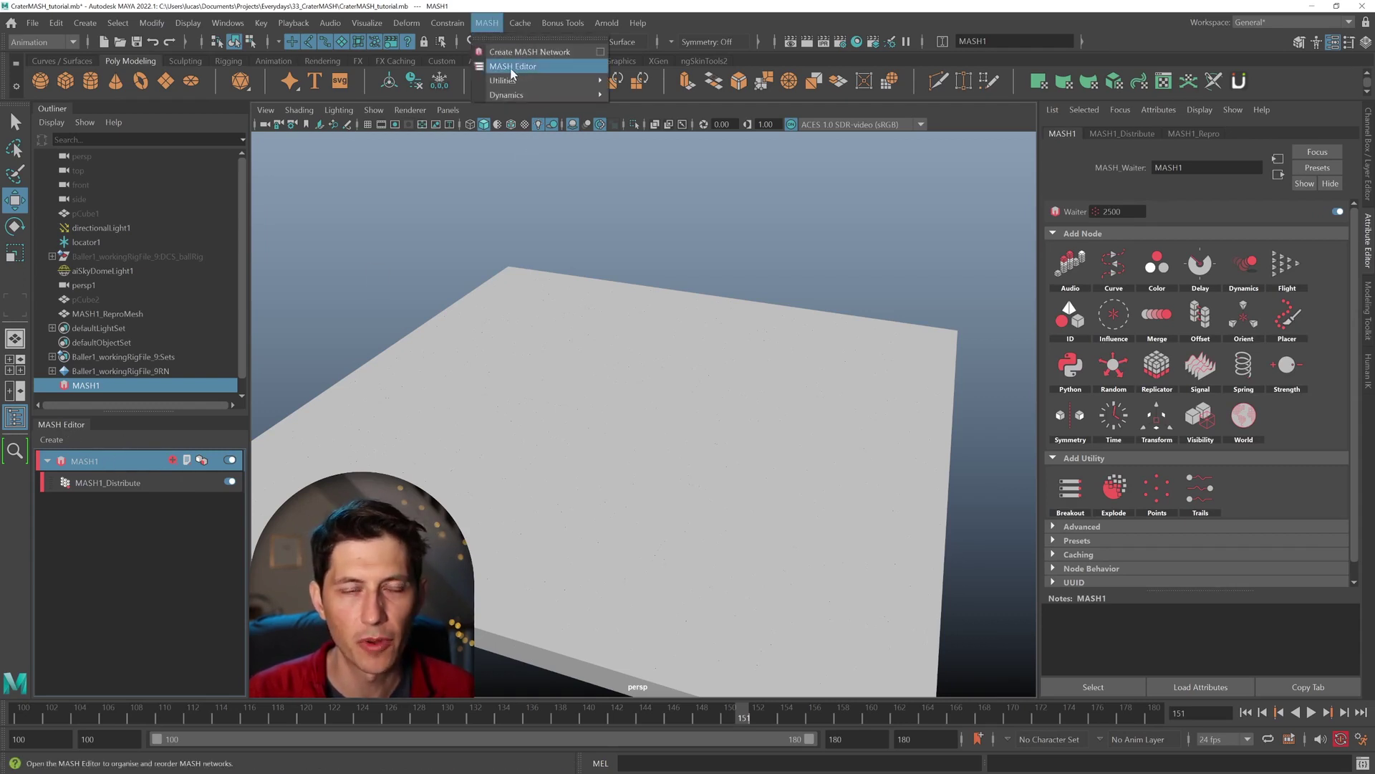
{"action": "left_click", "coordinate": [153, 442]}
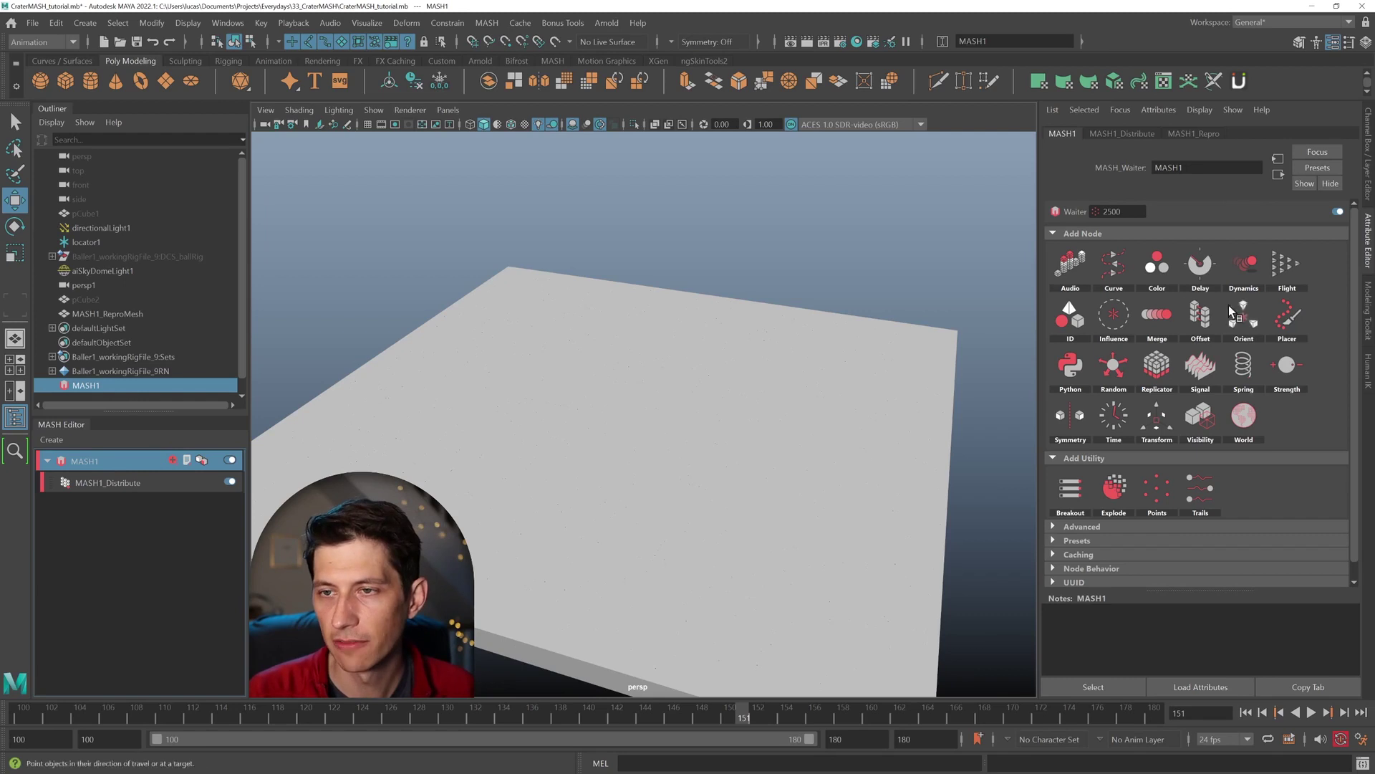
{"action": "left_click_drag", "start_coordinate": [771, 393], "coordinate": [804, 393], "text": "alt"}
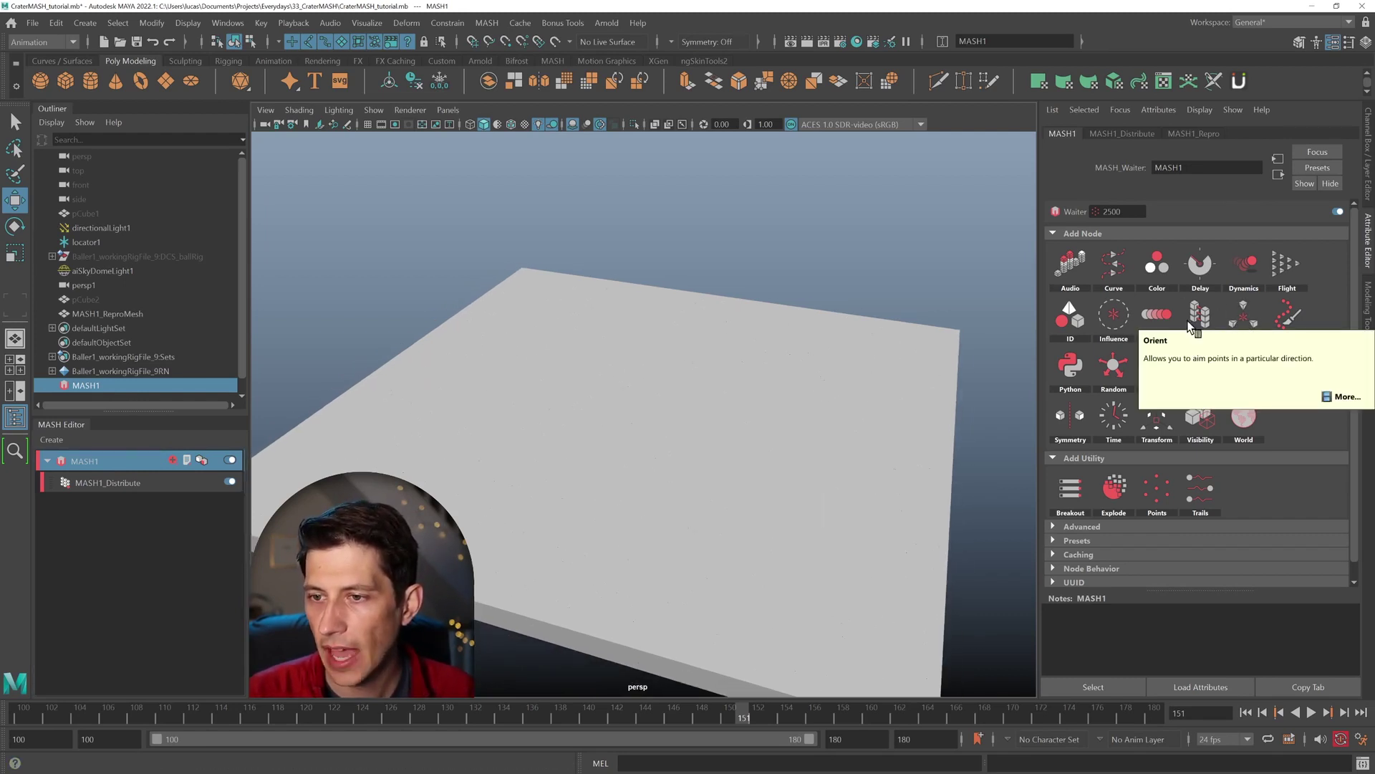
{"action": "left_click", "coordinate": [1228, 326]}
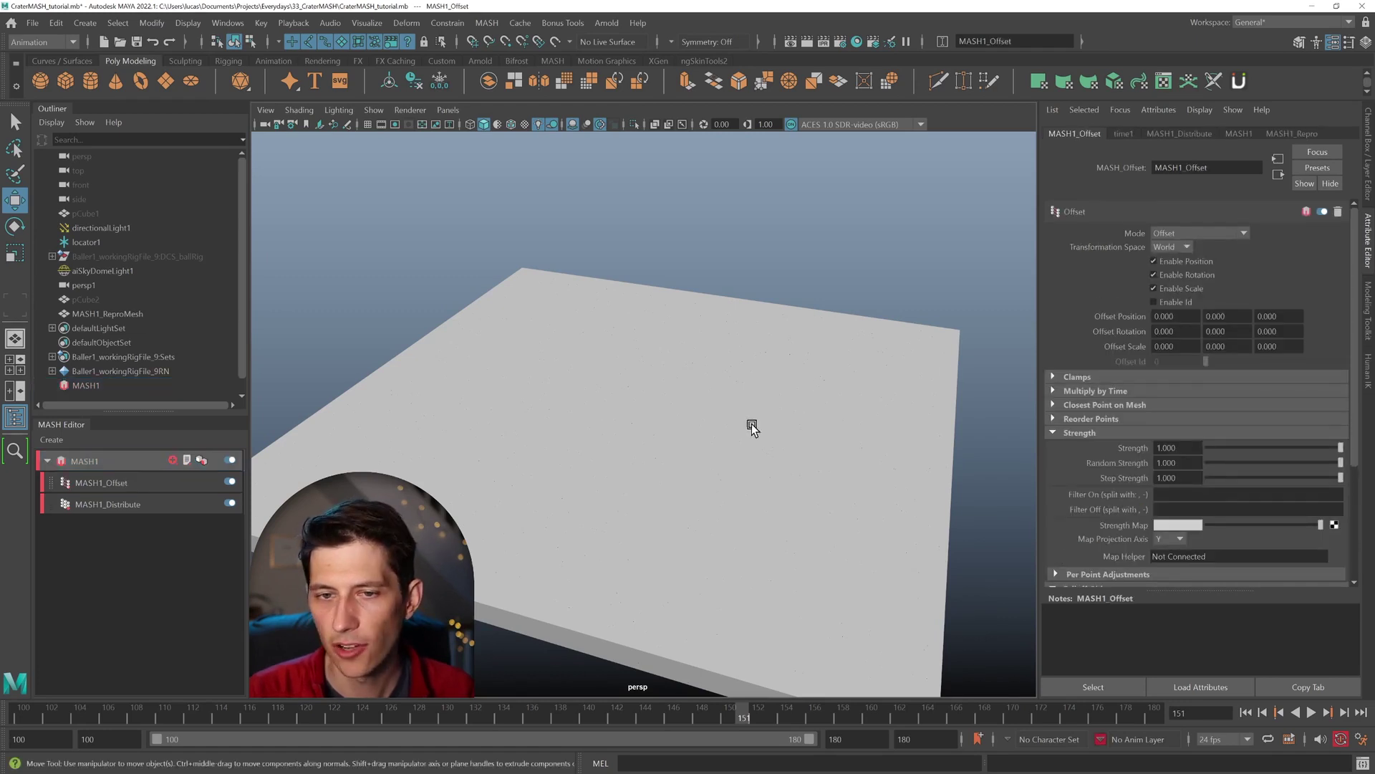
{"action": "left_click", "coordinate": [149, 491]}
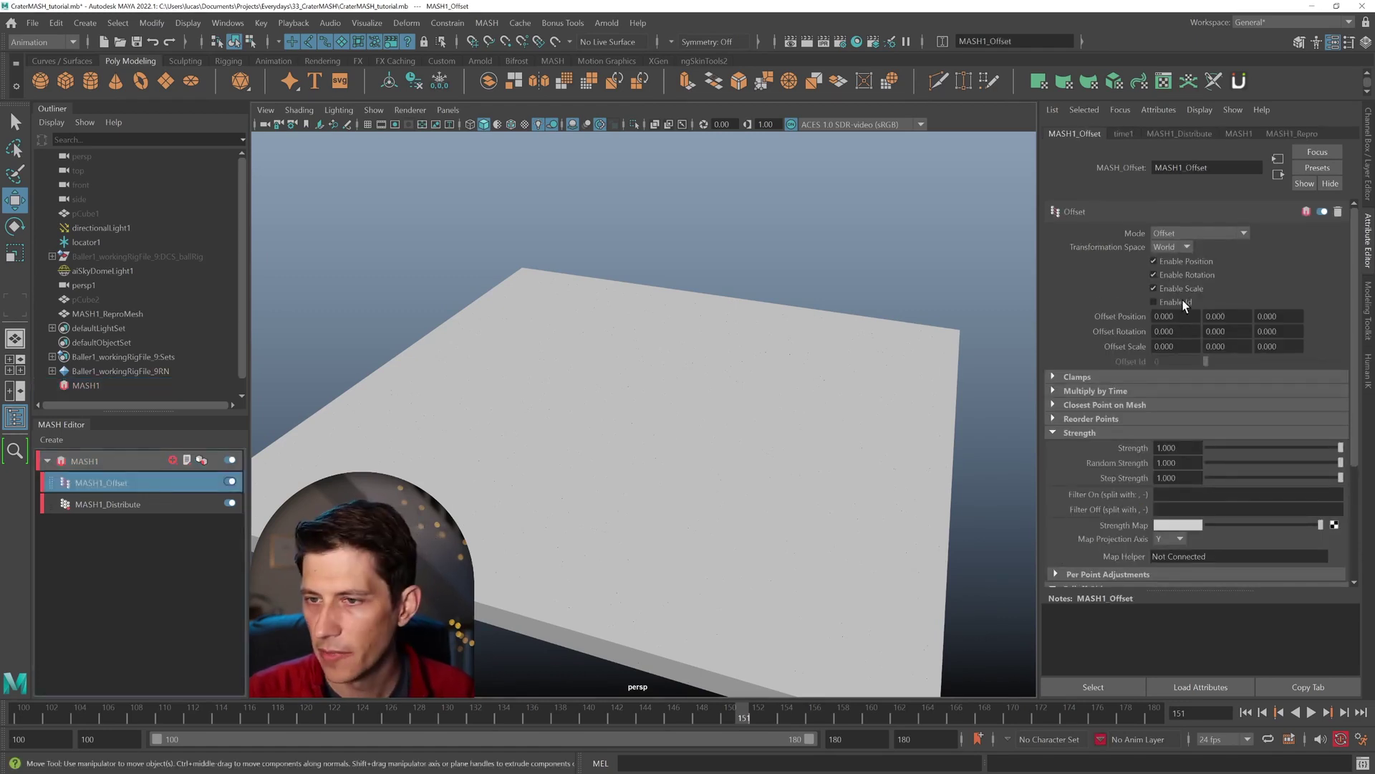
Set the Offset node's Offset Position in Y to -2.5.
{"action": "type", "text": "-1.3"}
{"action": "key", "text": "Return"}
{"action": "left_click", "coordinate": [1228, 315]}
{"action": "type", "text": "2."}
{"action": "key", "text": "Return"}
{"action": "key", "text": "BackSpace"}
{"action": "type", "text": "-2.0"}
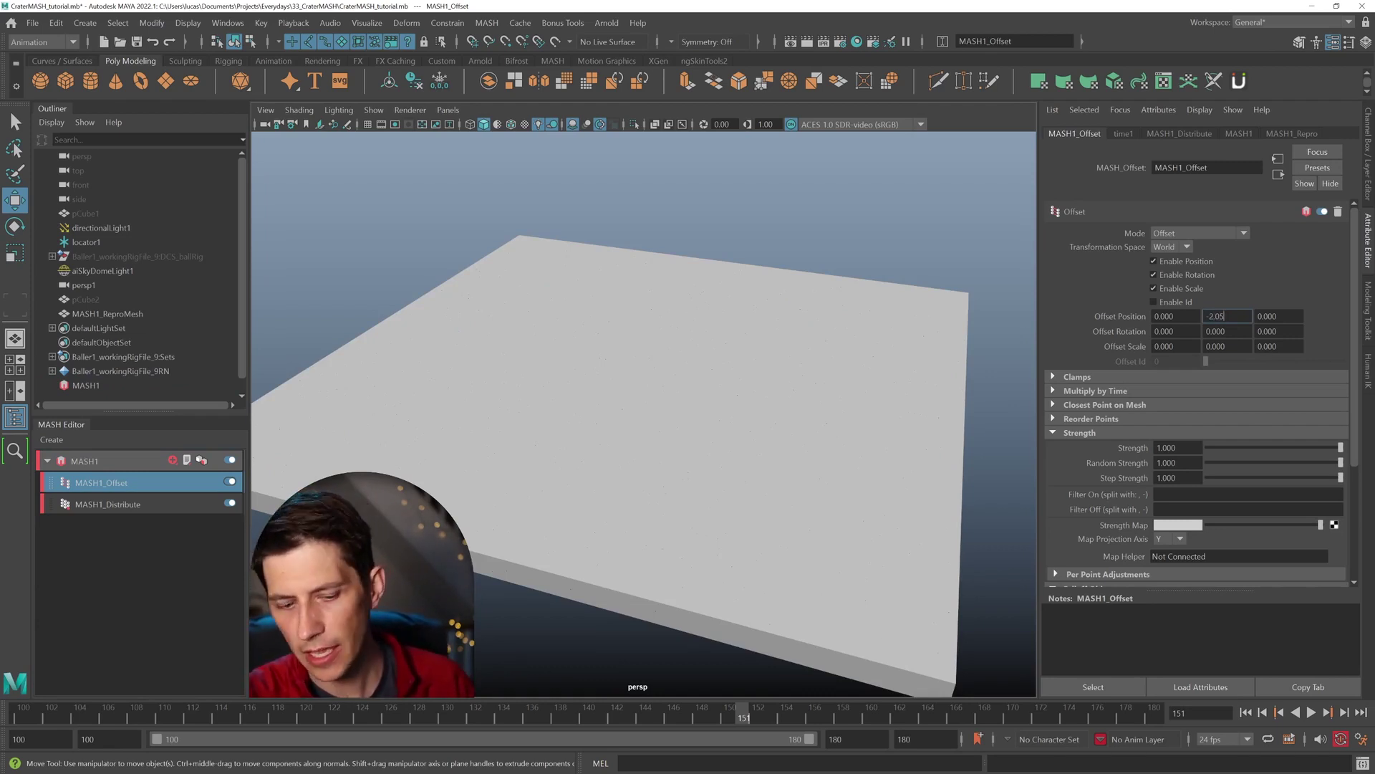
{"action": "key", "text": "Return"}
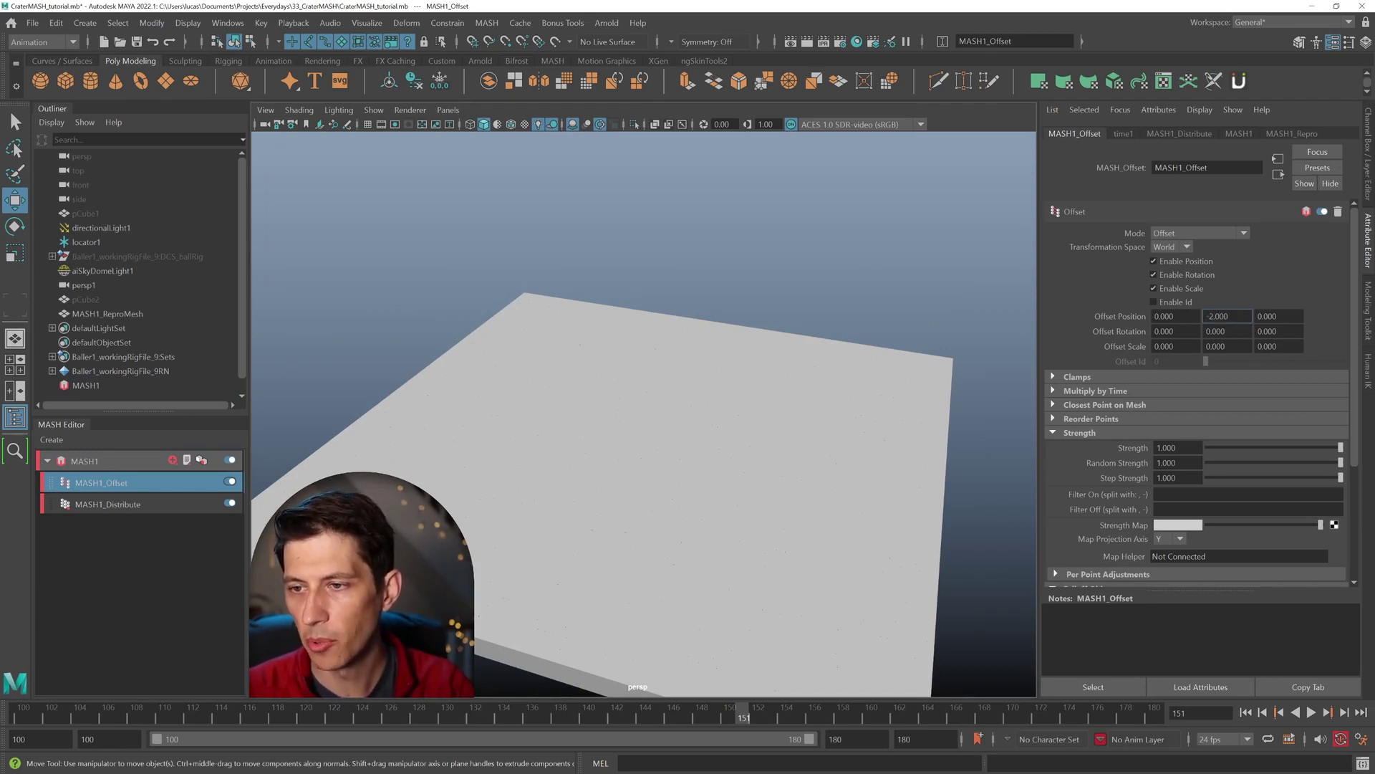
{"action": "type", "text": "2.5"}
{"action": "key", "text": "Return"}
Create a falloff object for the Offset node and lower its sphere along the Y axis.
{"action": "left_click_drag", "start_coordinate": [780, 392], "coordinate": [749, 376], "text": "alt"}
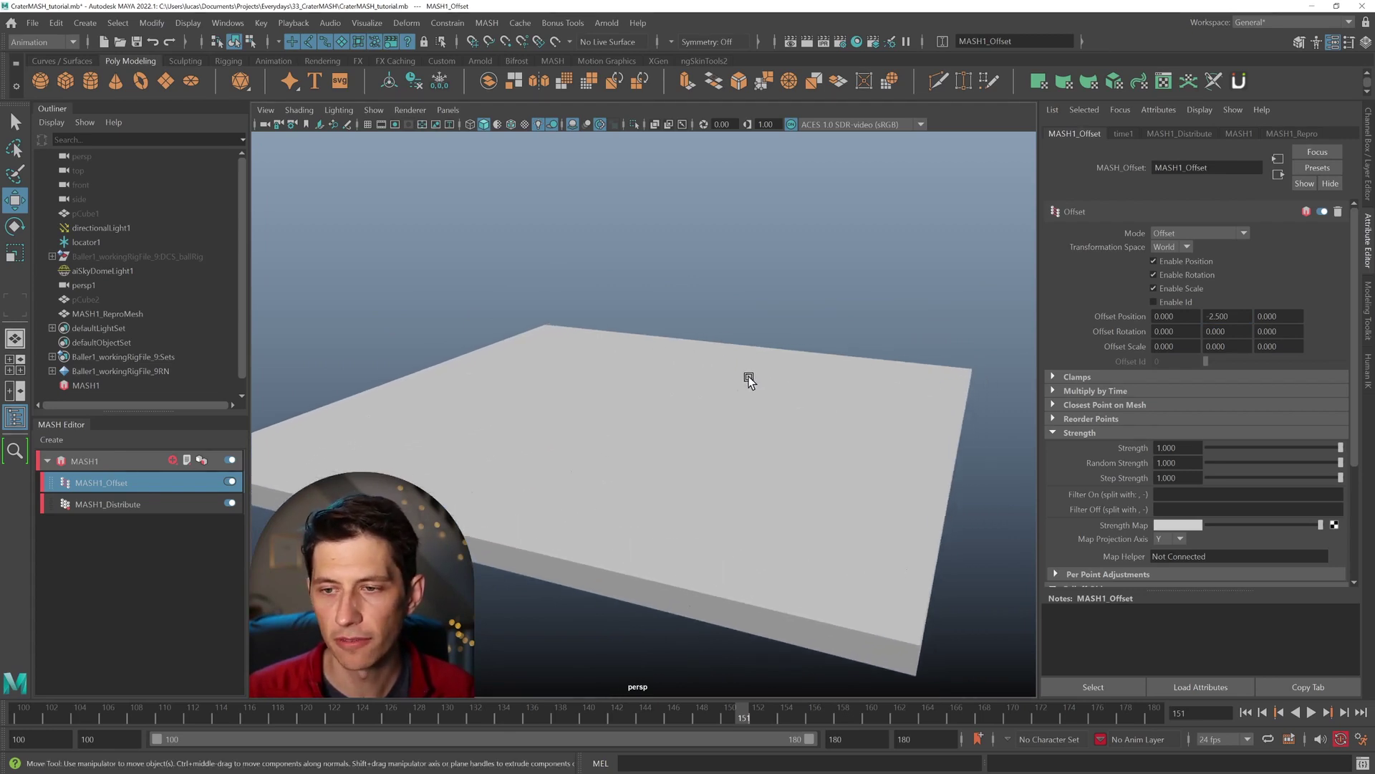
{"action": "left_click", "coordinate": [1076, 431]}
{"action": "right_click", "coordinate": [1091, 501]}
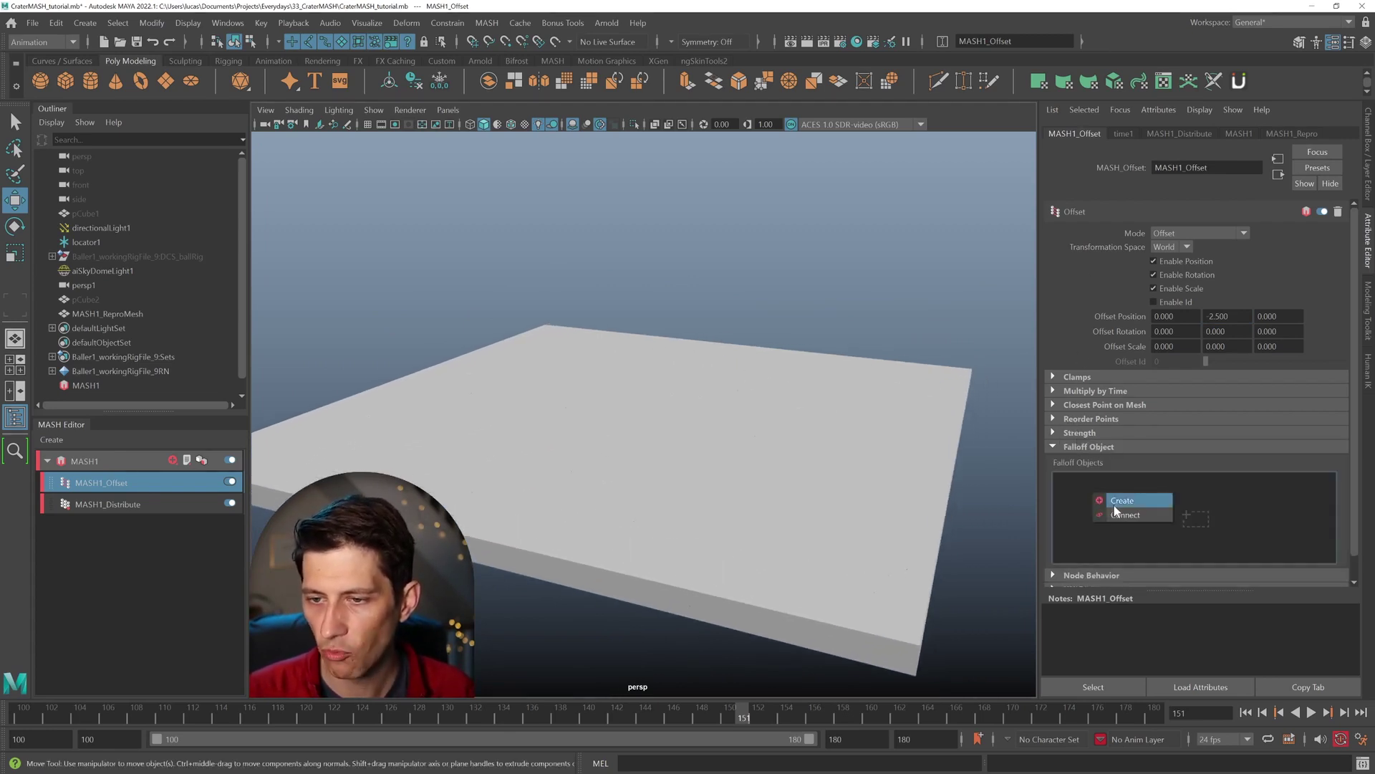
{"action": "left_click", "coordinate": [1124, 502]}
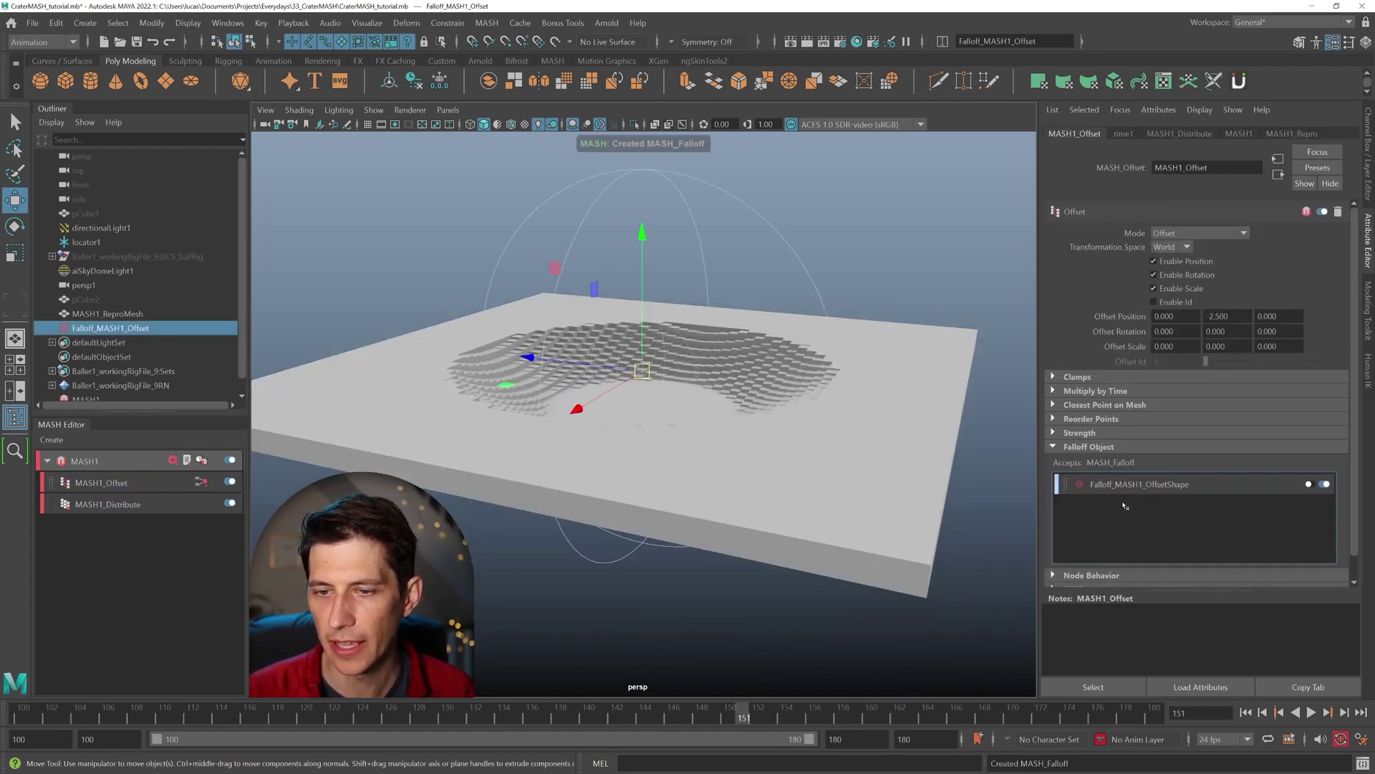
{"action": "left_click_drag", "start_coordinate": [666, 455], "coordinate": [637, 452], "text": "alt"}
{"action": "left_click_drag", "start_coordinate": [653, 341], "coordinate": [672, 390]}
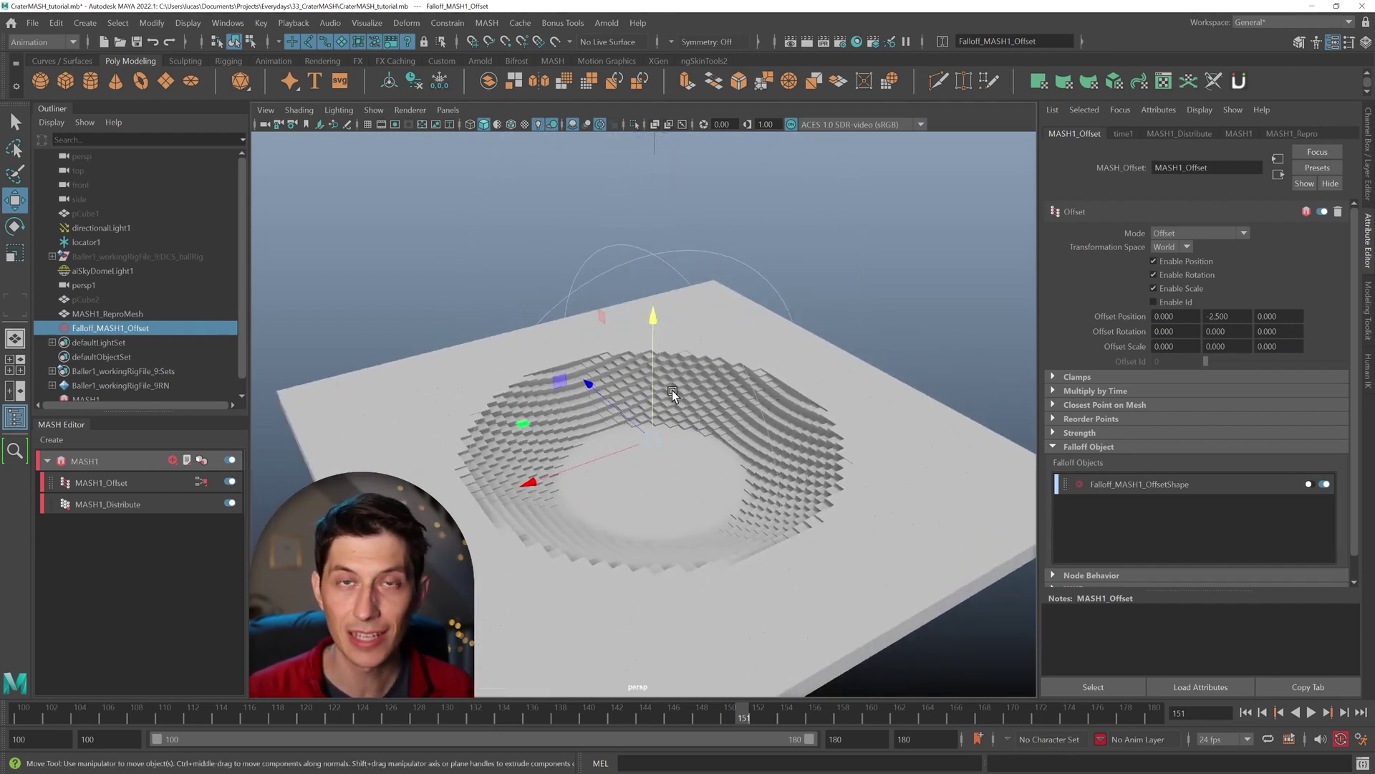
Add a second Offset node to the MASH1 network.
{"action": "left_click_drag", "start_coordinate": [677, 437], "coordinate": [626, 414], "text": "alt"}
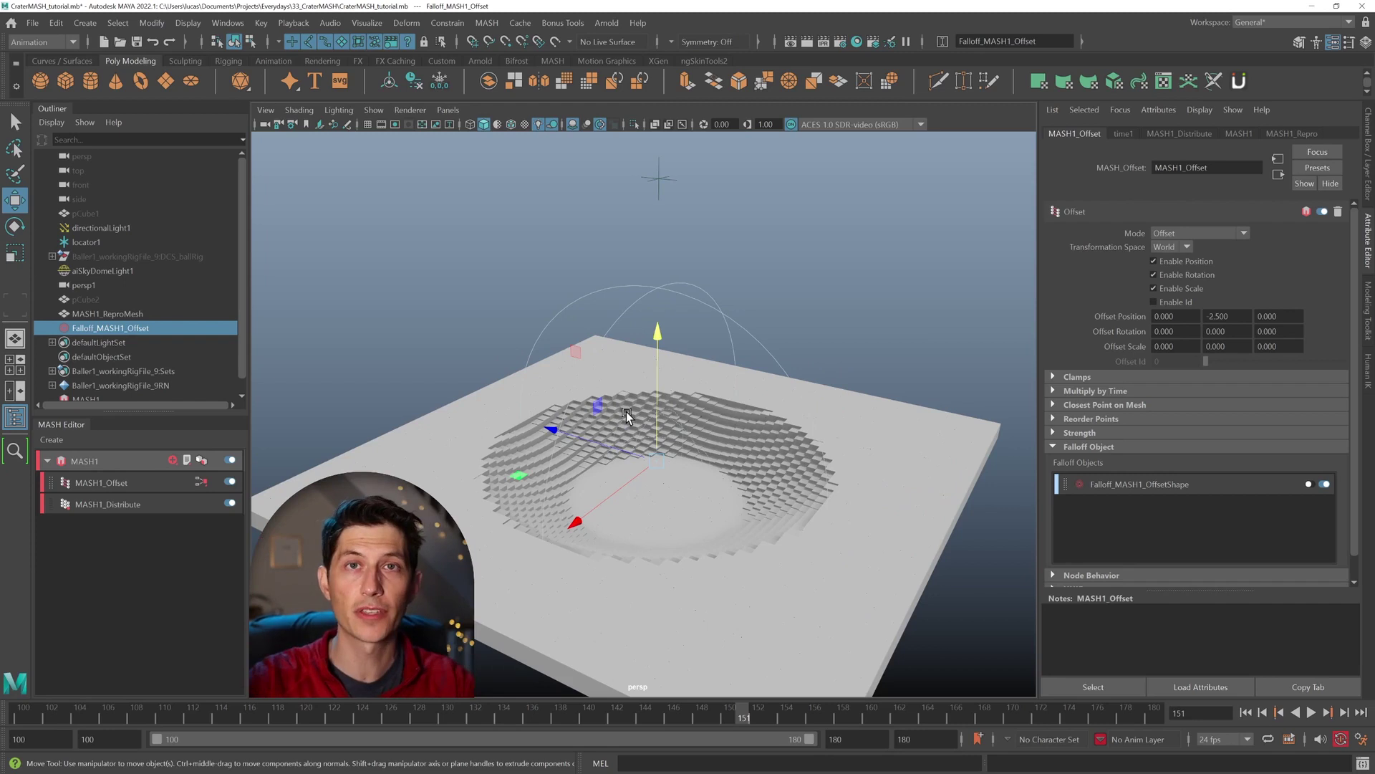
{"action": "left_click", "coordinate": [108, 462]}
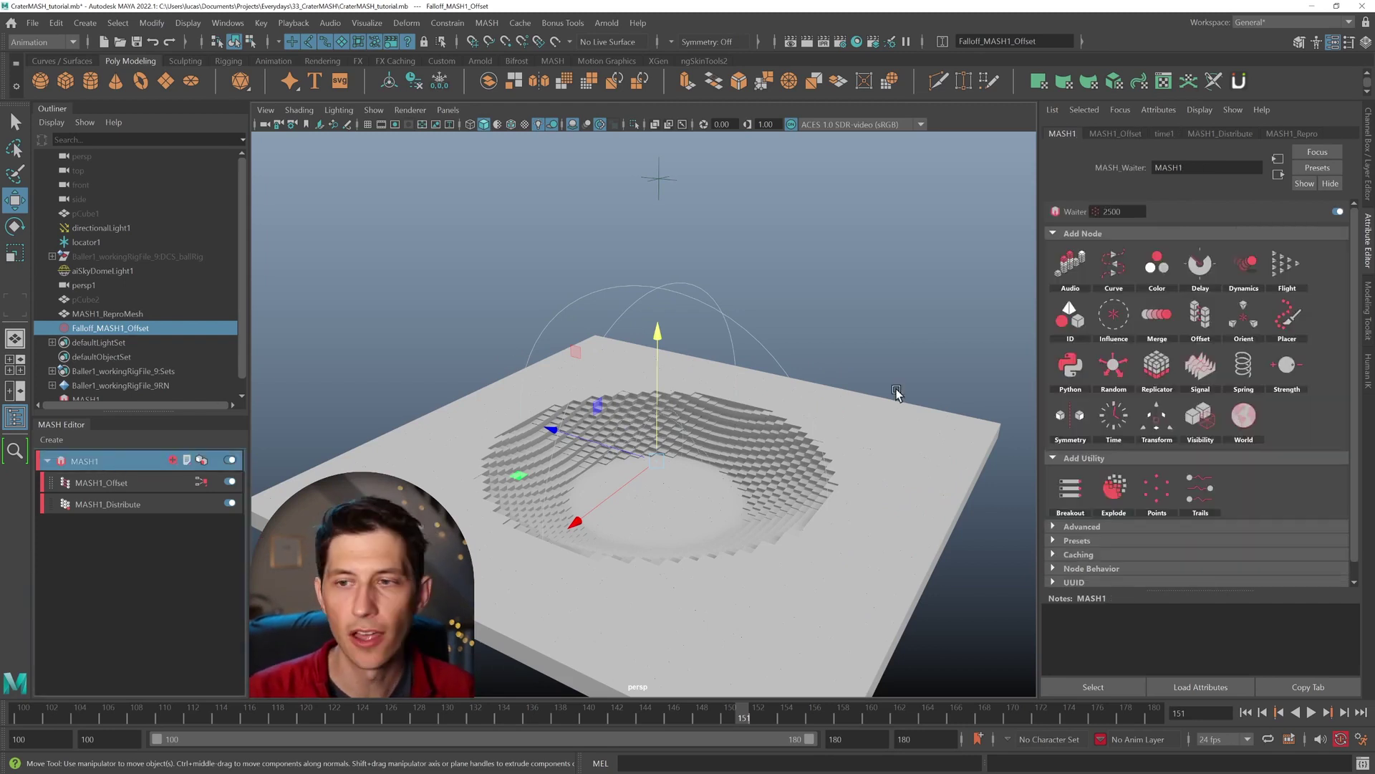
{"action": "left_click", "coordinate": [1200, 315]}
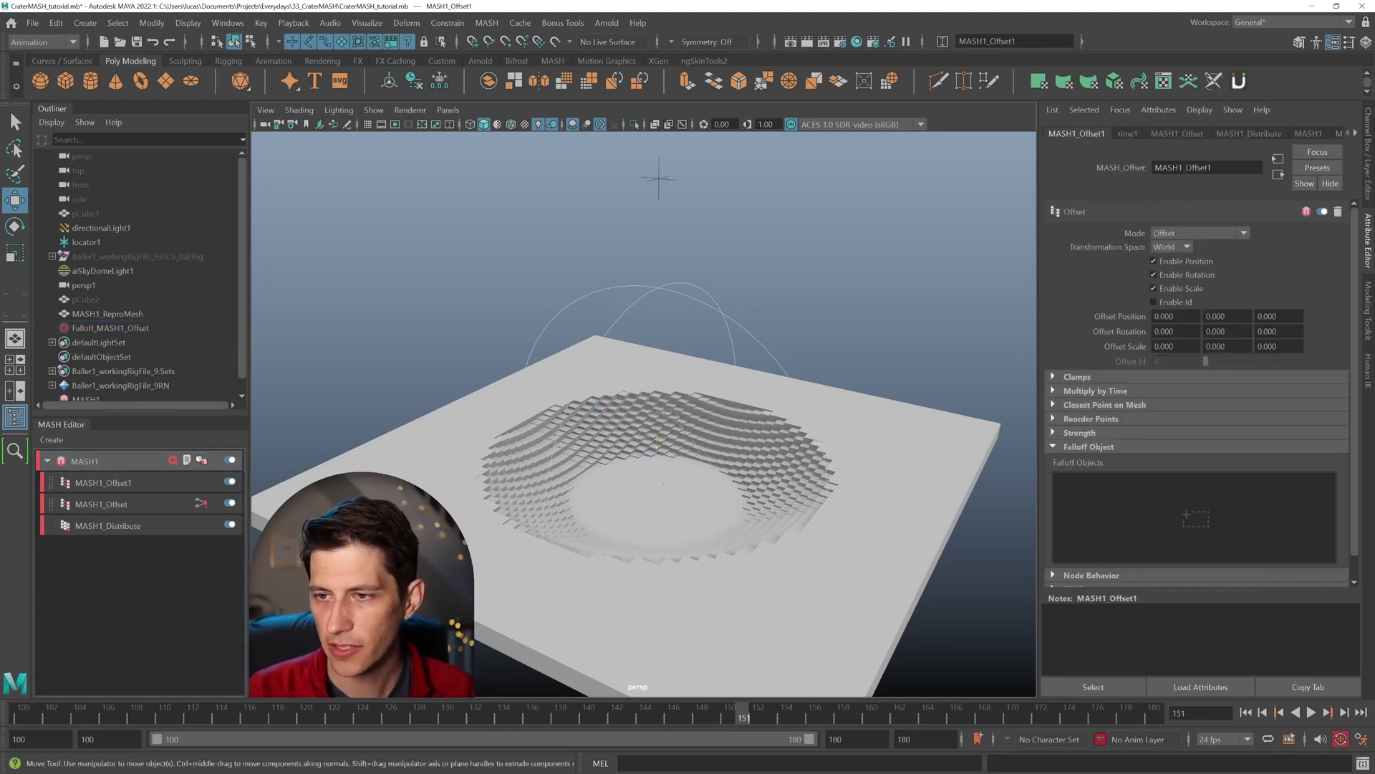
Set the second Offset node's Offset Position in Y to 3.
{"action": "left_click", "coordinate": [1227, 316]}
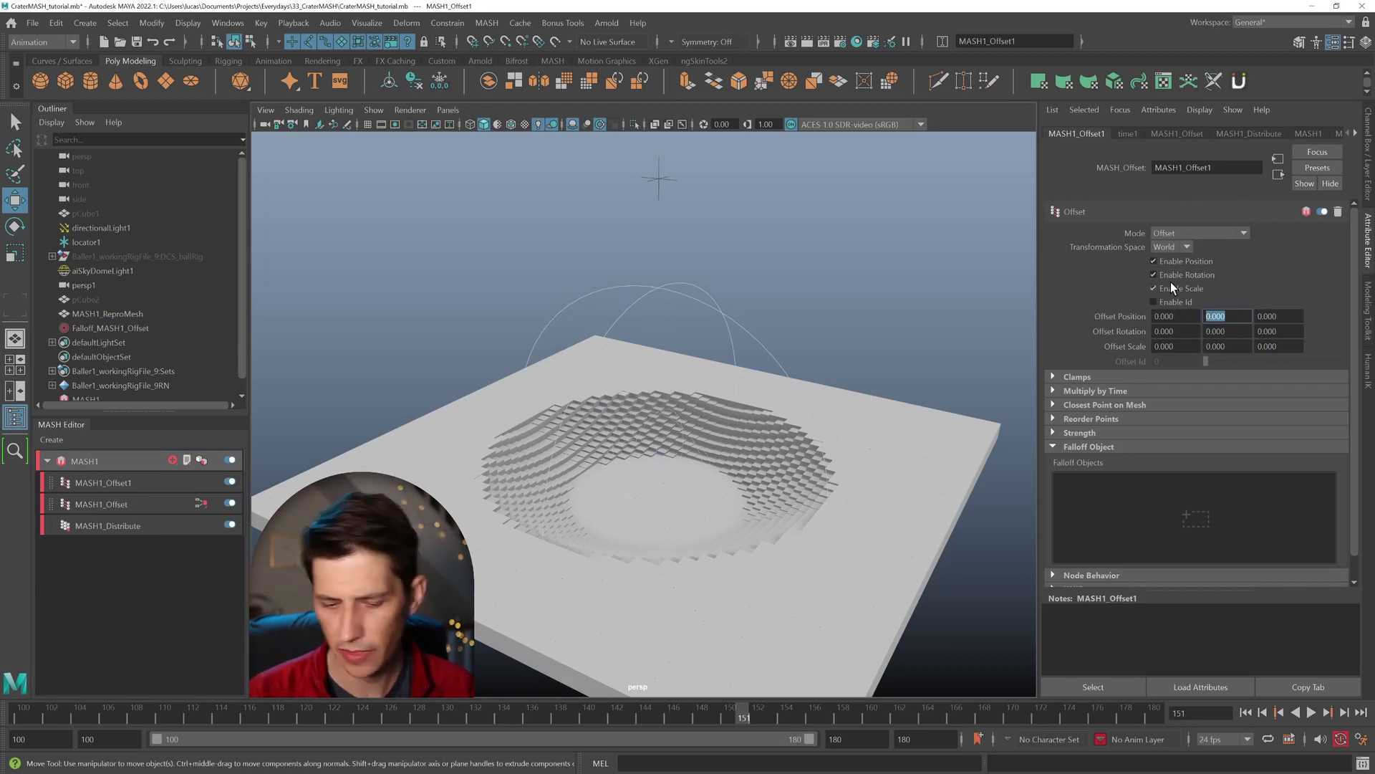
{"action": "type", "text": "3"}
{"action": "key", "text": "Return"}
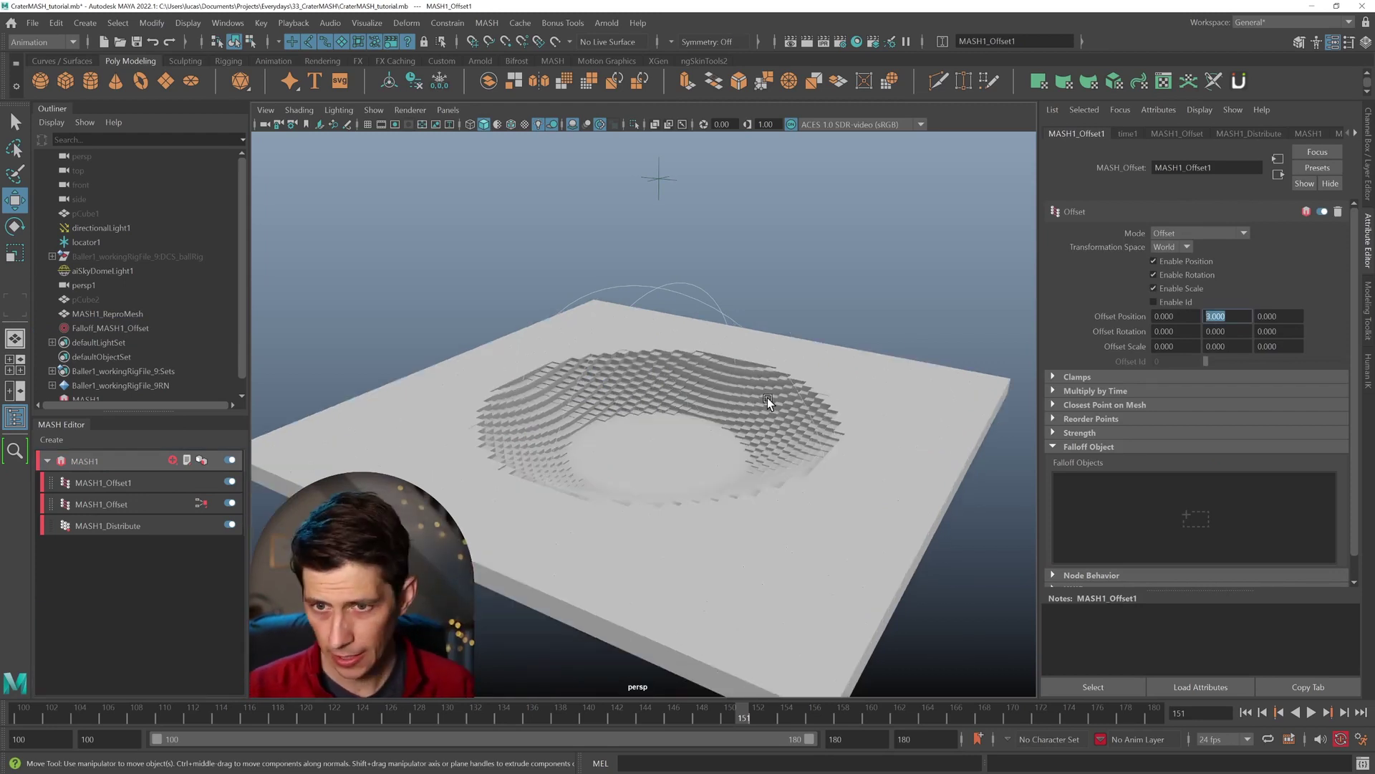
{"action": "middle_click_drag", "start_coordinate": [1042, 450], "coordinate": [827, 382]}
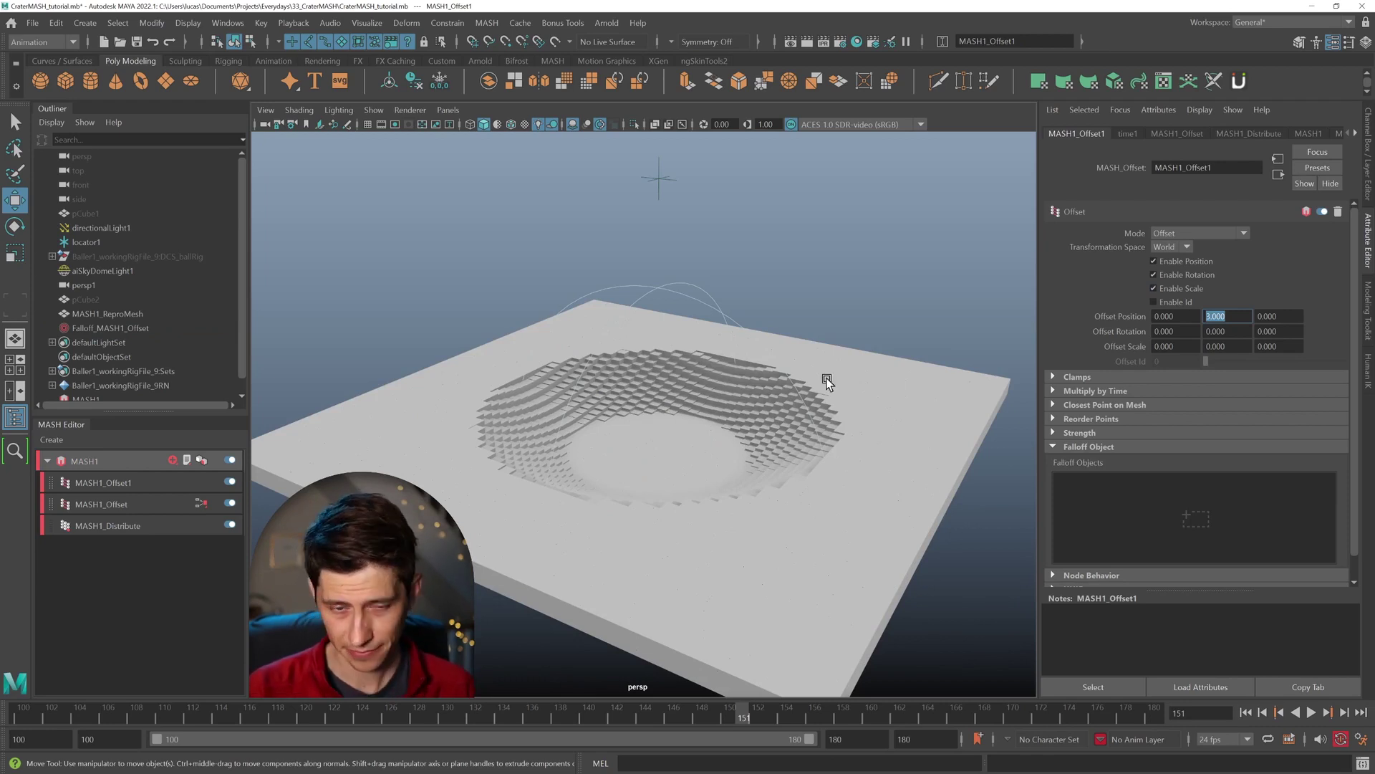
Try raising the first Offset node's falloff sphere along the Y axis to test its effect on the crater.
{"action": "middle_click_drag", "start_coordinate": [686, 247], "coordinate": [672, 273]}
{"action": "left_click", "coordinate": [673, 284]}
{"action": "left_click_drag", "start_coordinate": [656, 341], "coordinate": [654, 227]}
{"action": "left_click_drag", "start_coordinate": [654, 284], "coordinate": [653, 315]}
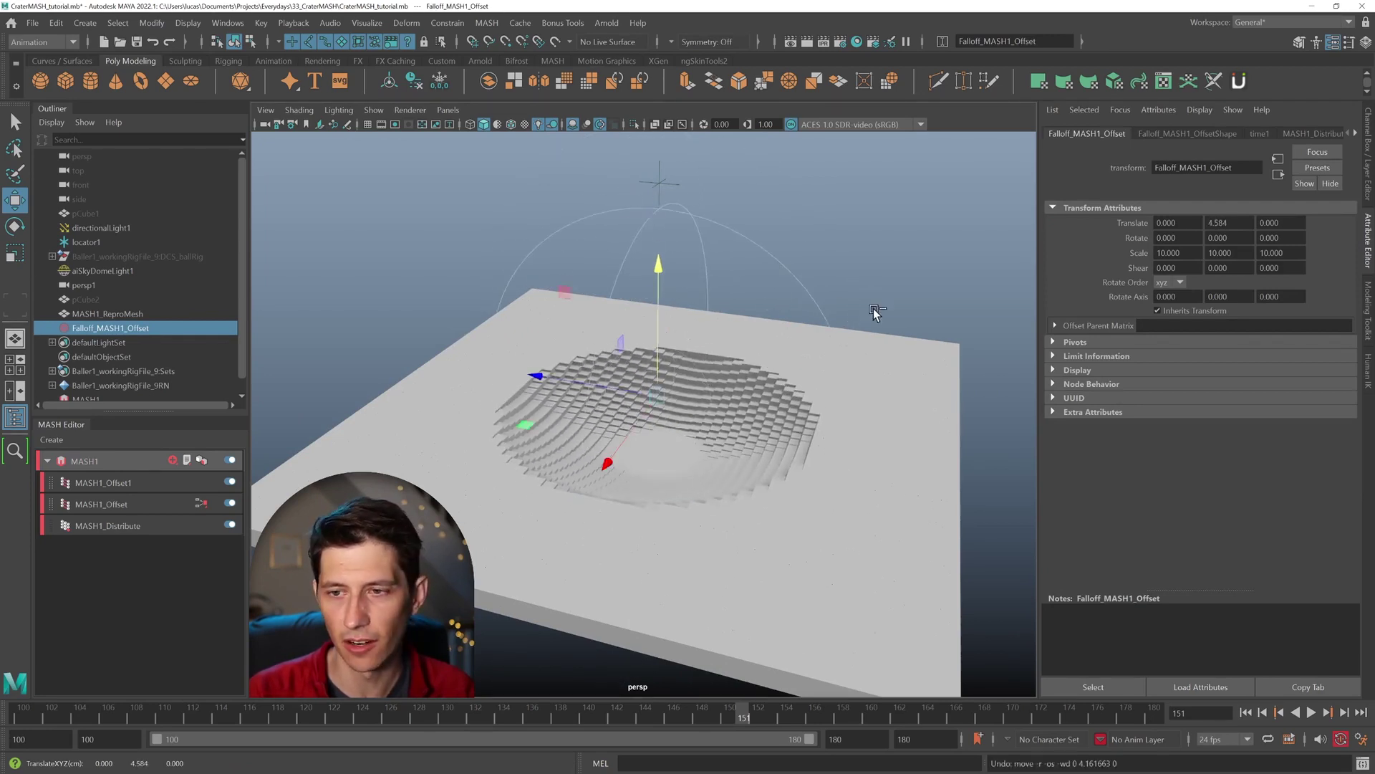
Examine the available shape options of the first Offset node's falloff object.
{"action": "left_click", "coordinate": [1187, 133]}
{"action": "left_click", "coordinate": [1210, 263]}
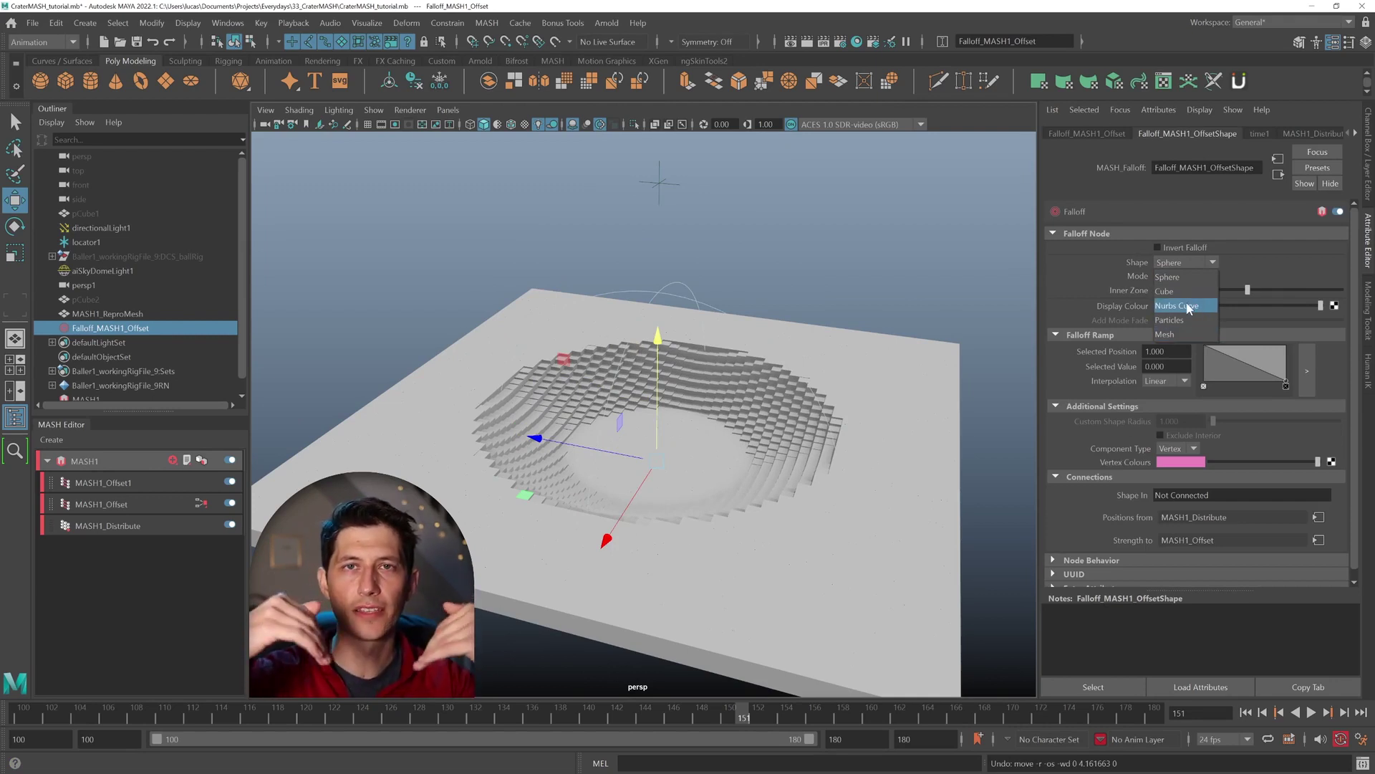
{"action": "left_click", "coordinate": [1068, 257]}
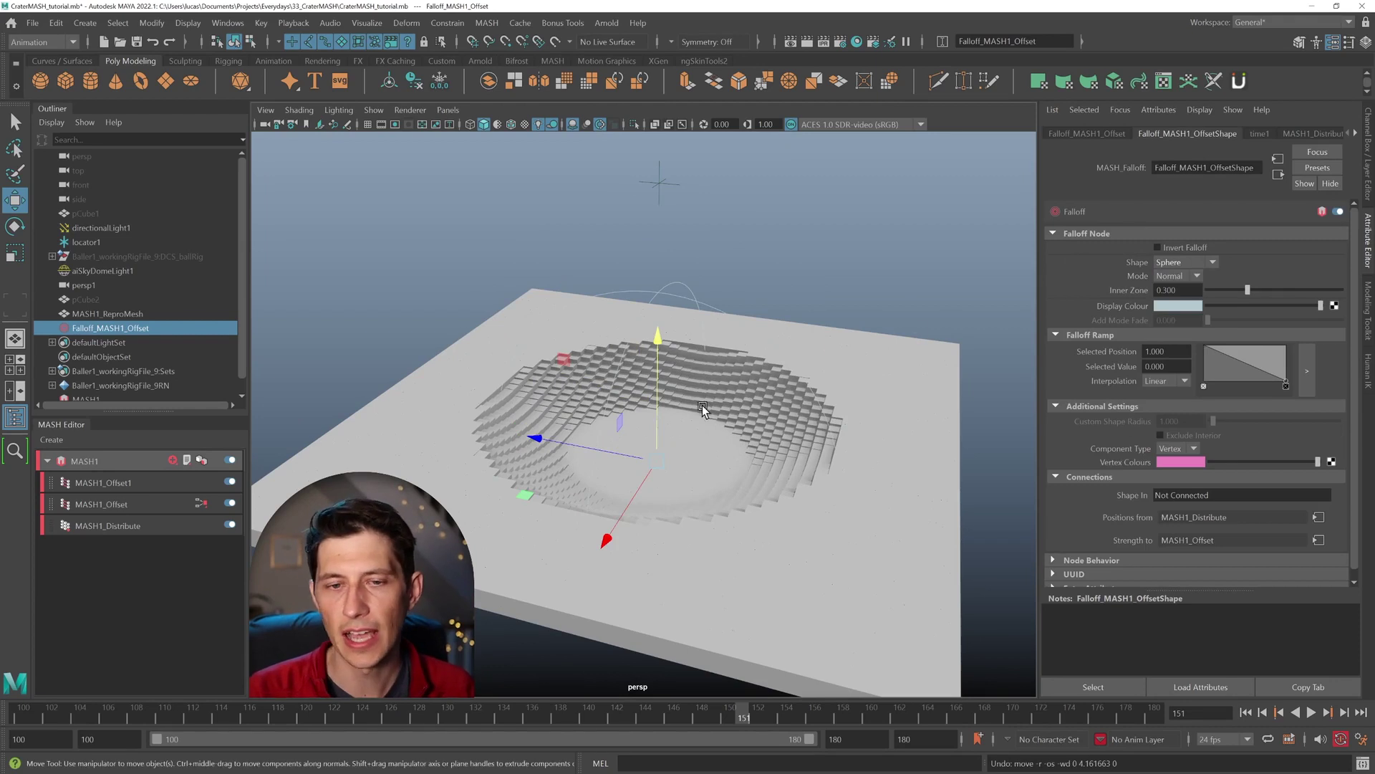
{"action": "left_click", "coordinate": [1210, 262]}
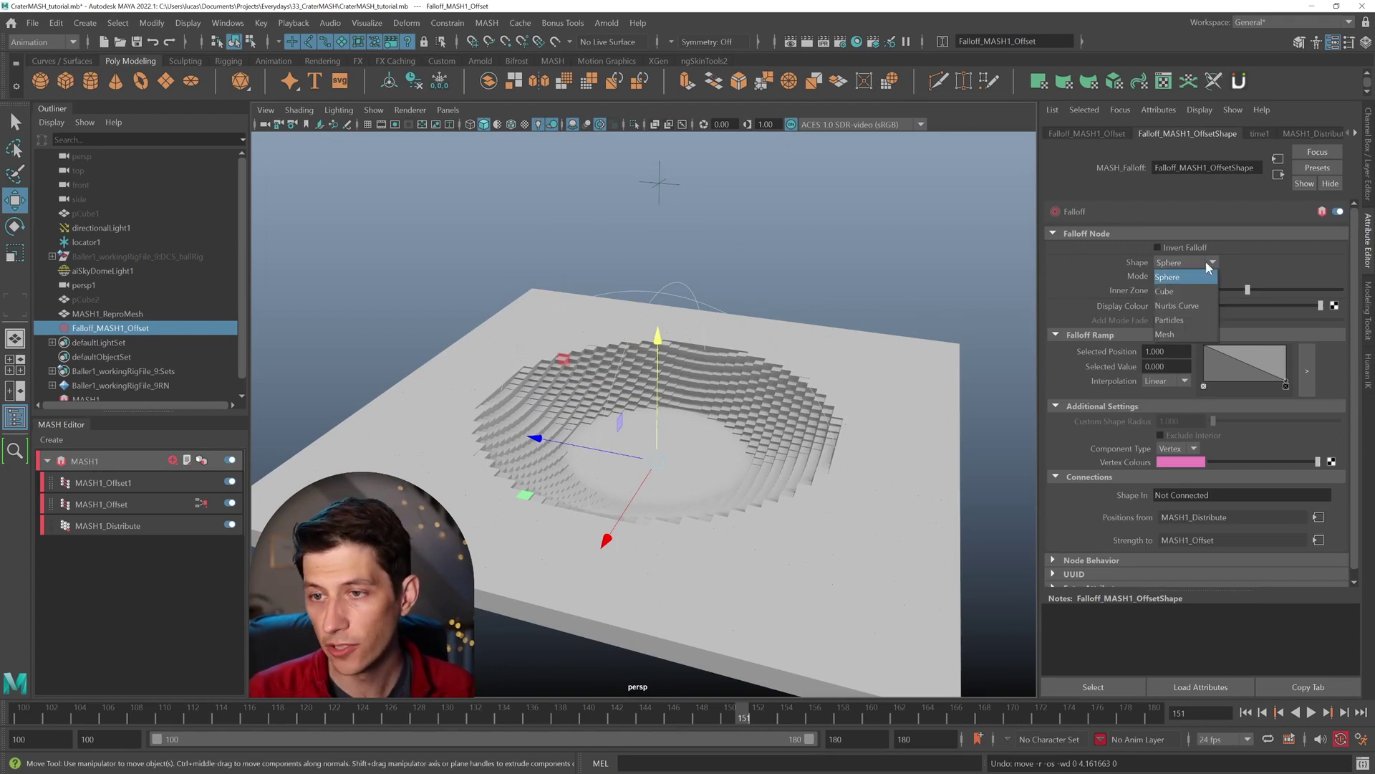
{"action": "left_click", "coordinate": [1073, 277]}
Create a polygon torus, scale it uniformly to about 7.38 and raise it to about 2.9 in Y.
{"action": "left_click_drag", "start_coordinate": [691, 422], "coordinate": [492, 336], "text": "alt"}
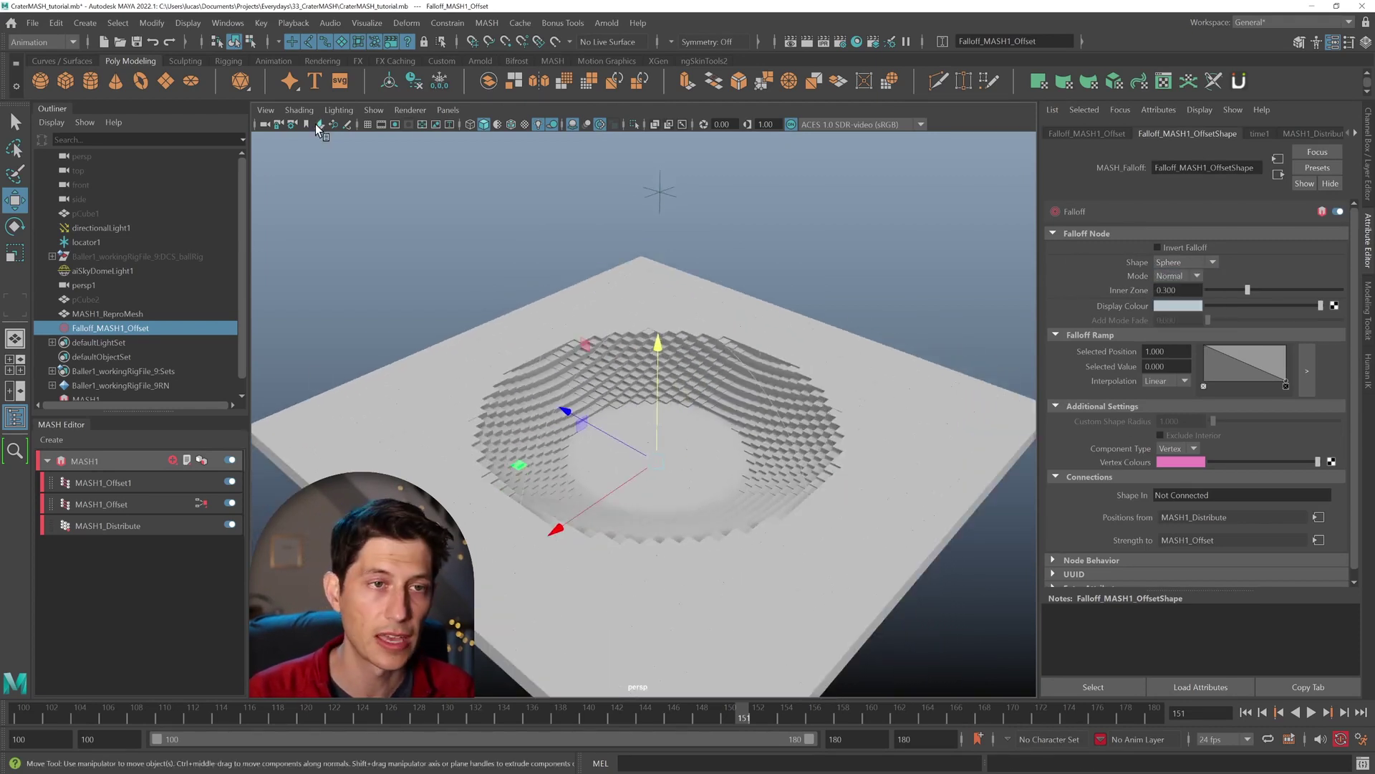
{"action": "left_click", "coordinate": [143, 83]}
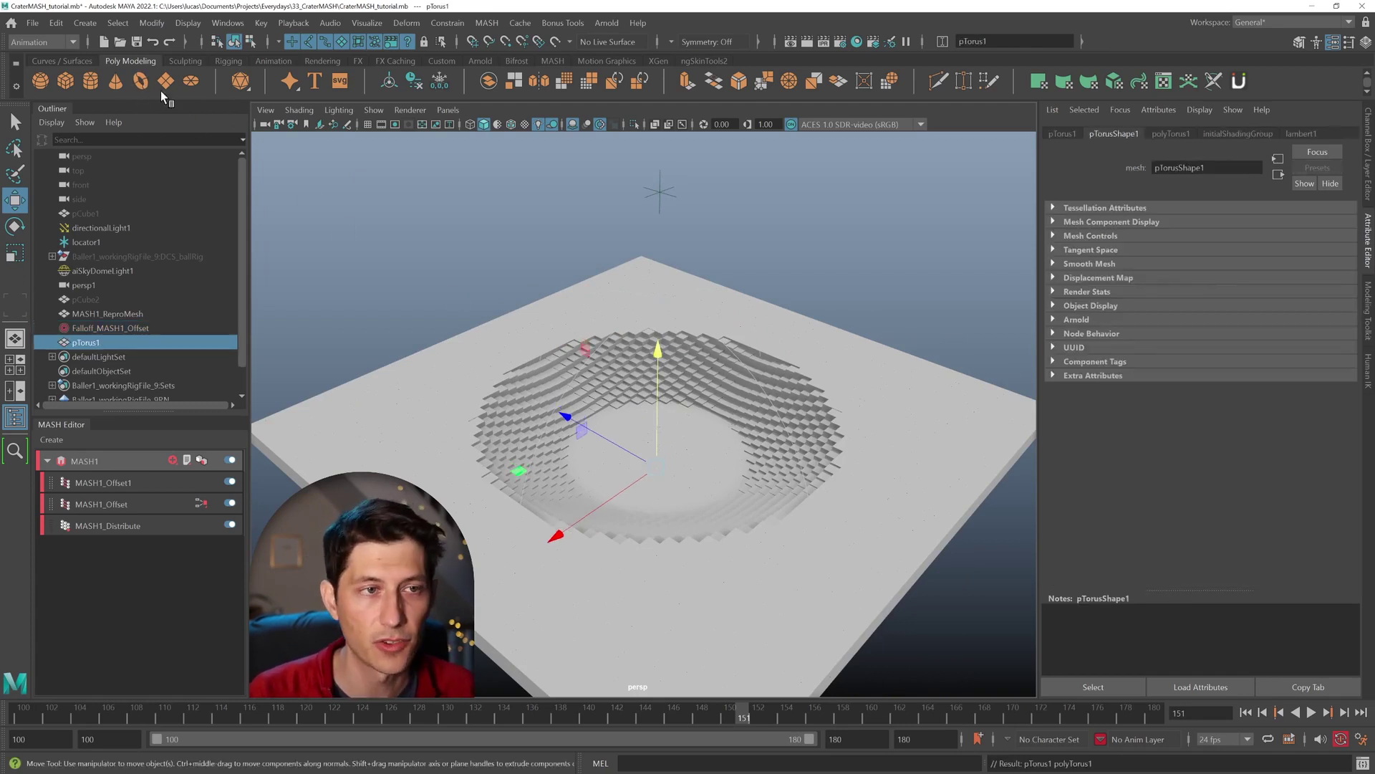
{"action": "left_click_drag", "start_coordinate": [579, 348], "coordinate": [634, 322], "text": "alt"}
{"action": "key", "text": "r"}
{"action": "left_click_drag", "start_coordinate": [659, 462], "coordinate": [752, 433]}
{"action": "key", "text": "w"}
{"action": "left_click_drag", "start_coordinate": [652, 400], "coordinate": [670, 342]}
{"action": "key", "text": "r"}
{"action": "left_click_drag", "start_coordinate": [669, 412], "coordinate": [712, 380]}
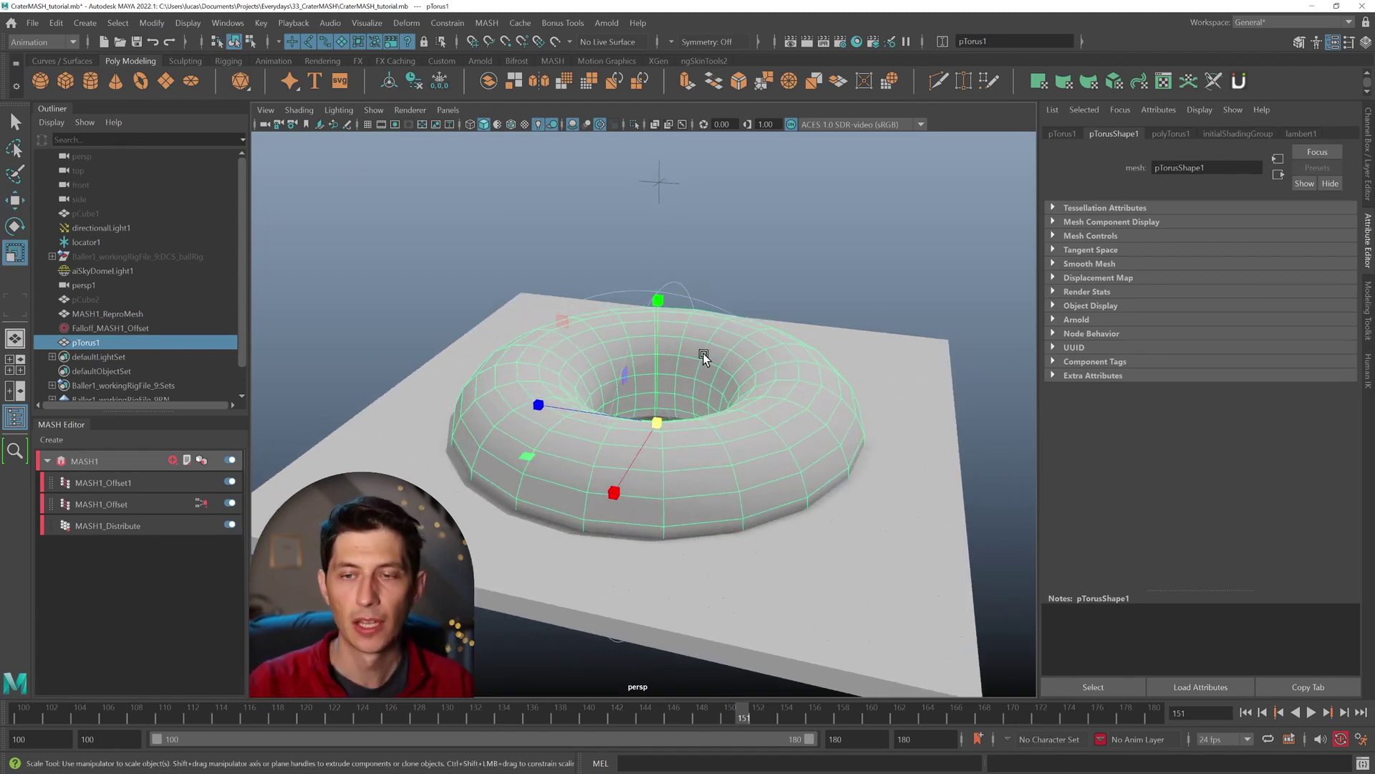
Reduce the torus's Section Radius to 0.02 to make it a thin ring.
{"action": "left_click", "coordinate": [1366, 43]}
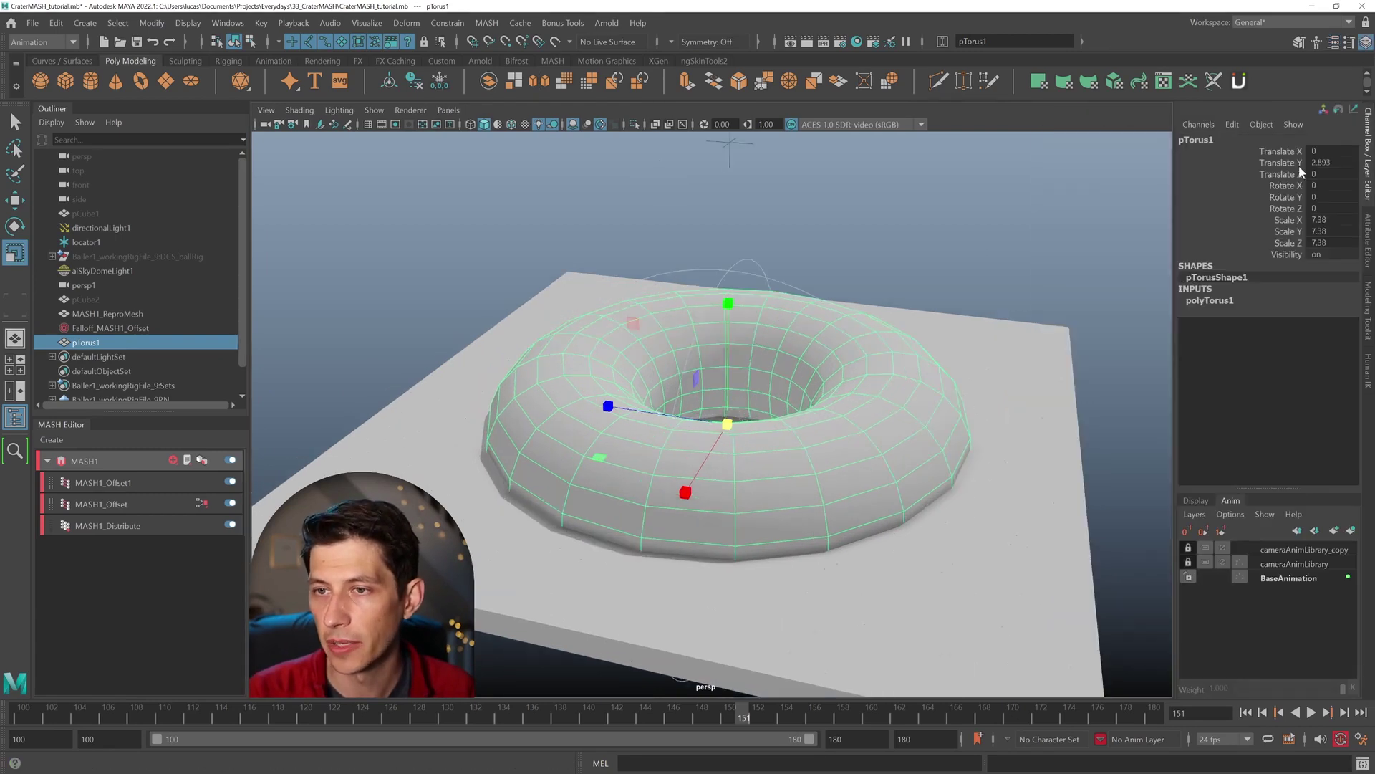
{"action": "left_click", "coordinate": [1209, 301]}
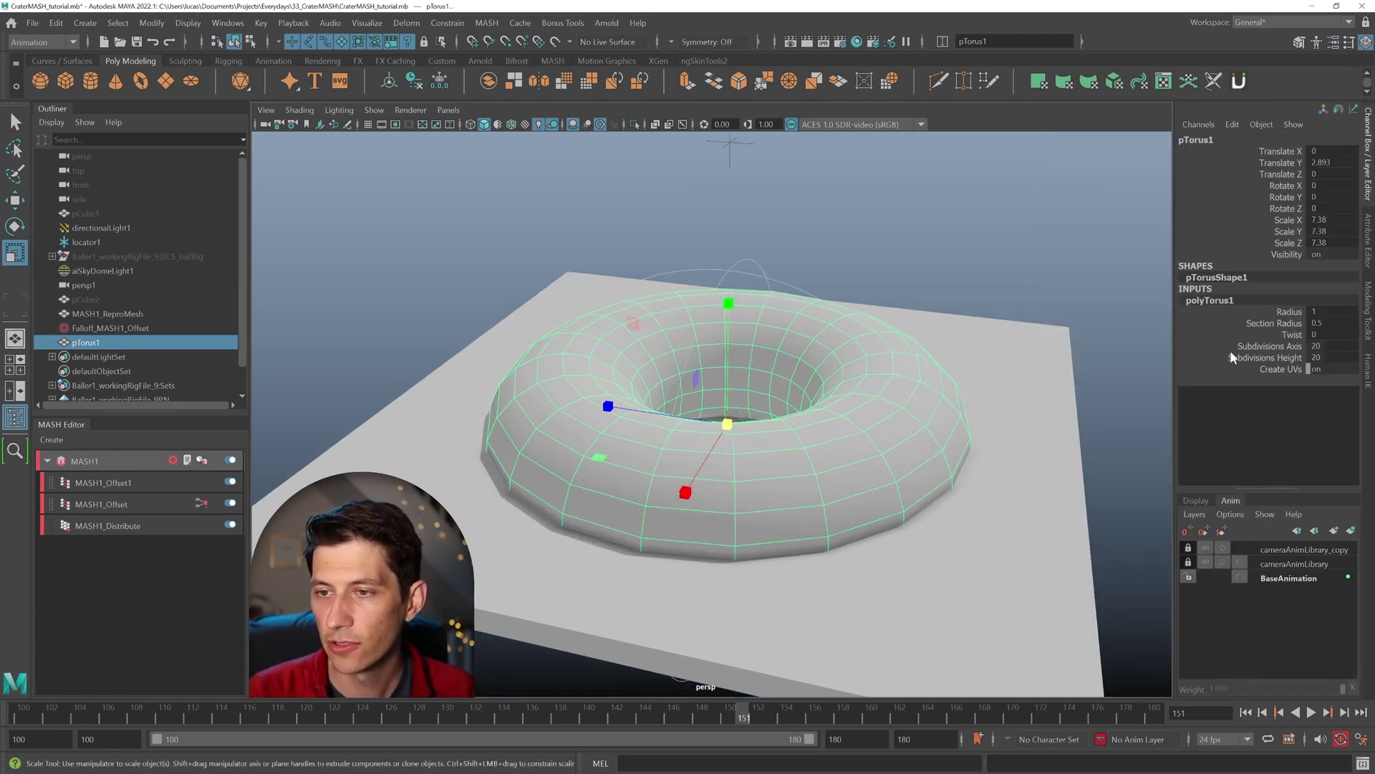
{"action": "left_click", "coordinate": [1279, 323]}
{"action": "middle_click_drag", "start_coordinate": [1024, 389], "coordinate": [852, 362]}
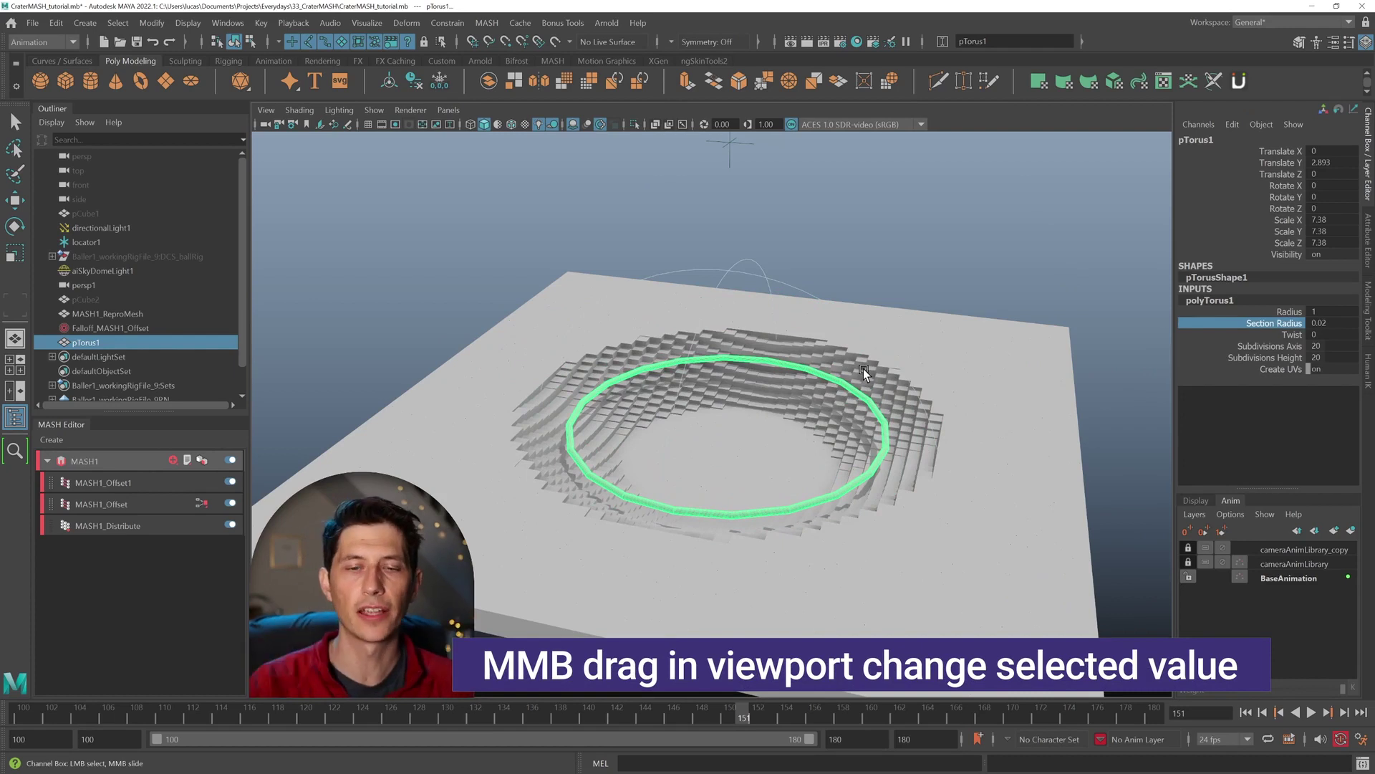
Scale the torus ring uniformly to about 9.25 and raise it to about 3.65 in Y, around the crater's rim.
{"action": "key", "text": "r"}
{"action": "middle_click_drag", "start_coordinate": [741, 448], "coordinate": [807, 399]}
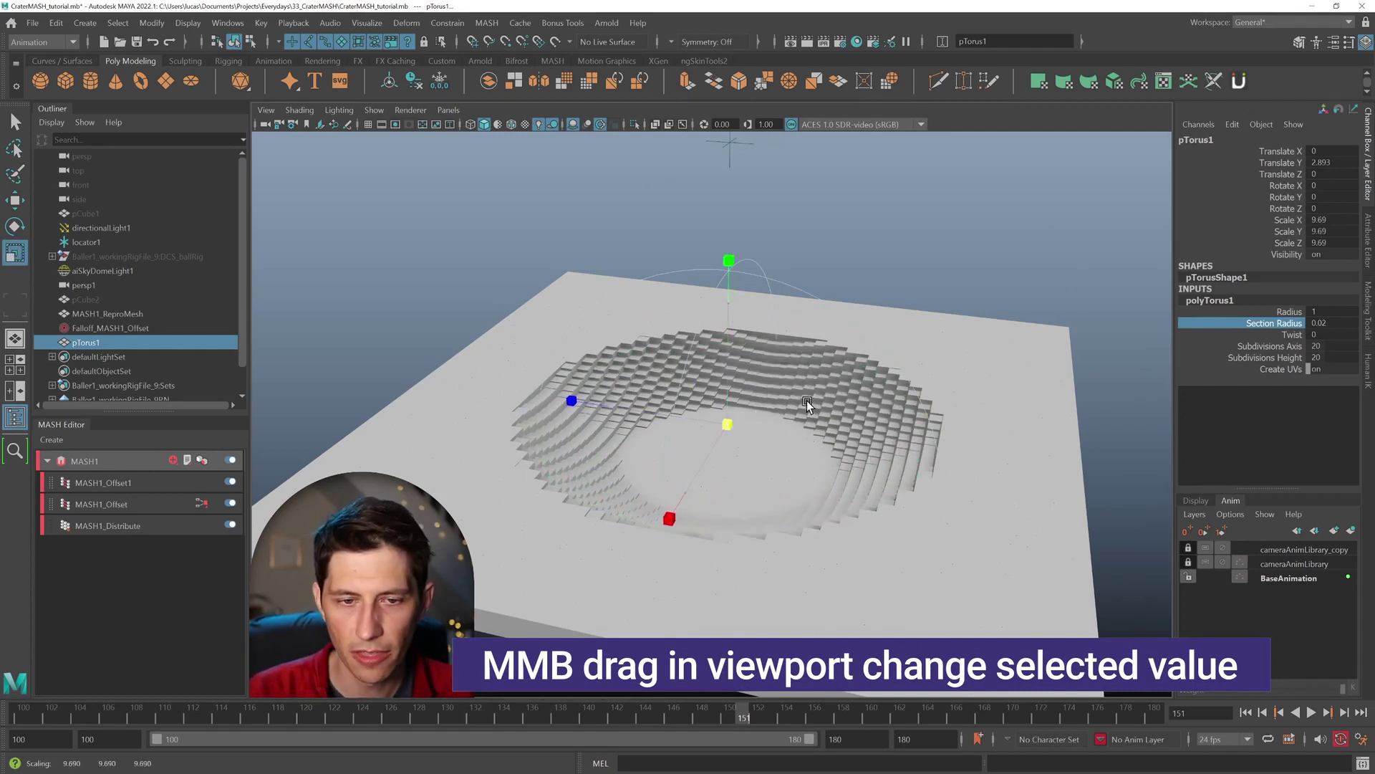
{"action": "key", "text": "w"}
{"action": "middle_click_drag", "start_coordinate": [708, 393], "coordinate": [736, 364]}
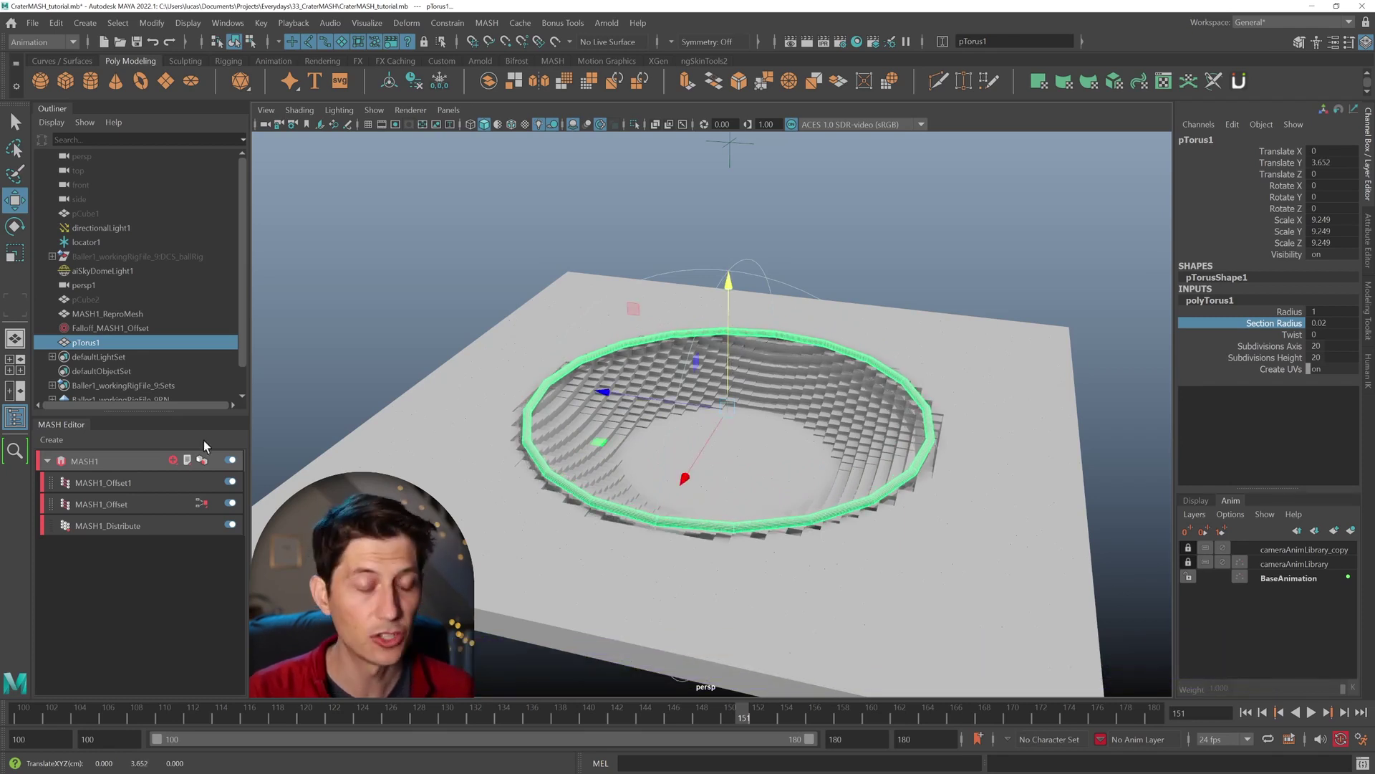
Create a falloff object for the second Offset node, MASH1_Offset1.
{"action": "left_click", "coordinate": [148, 484]}
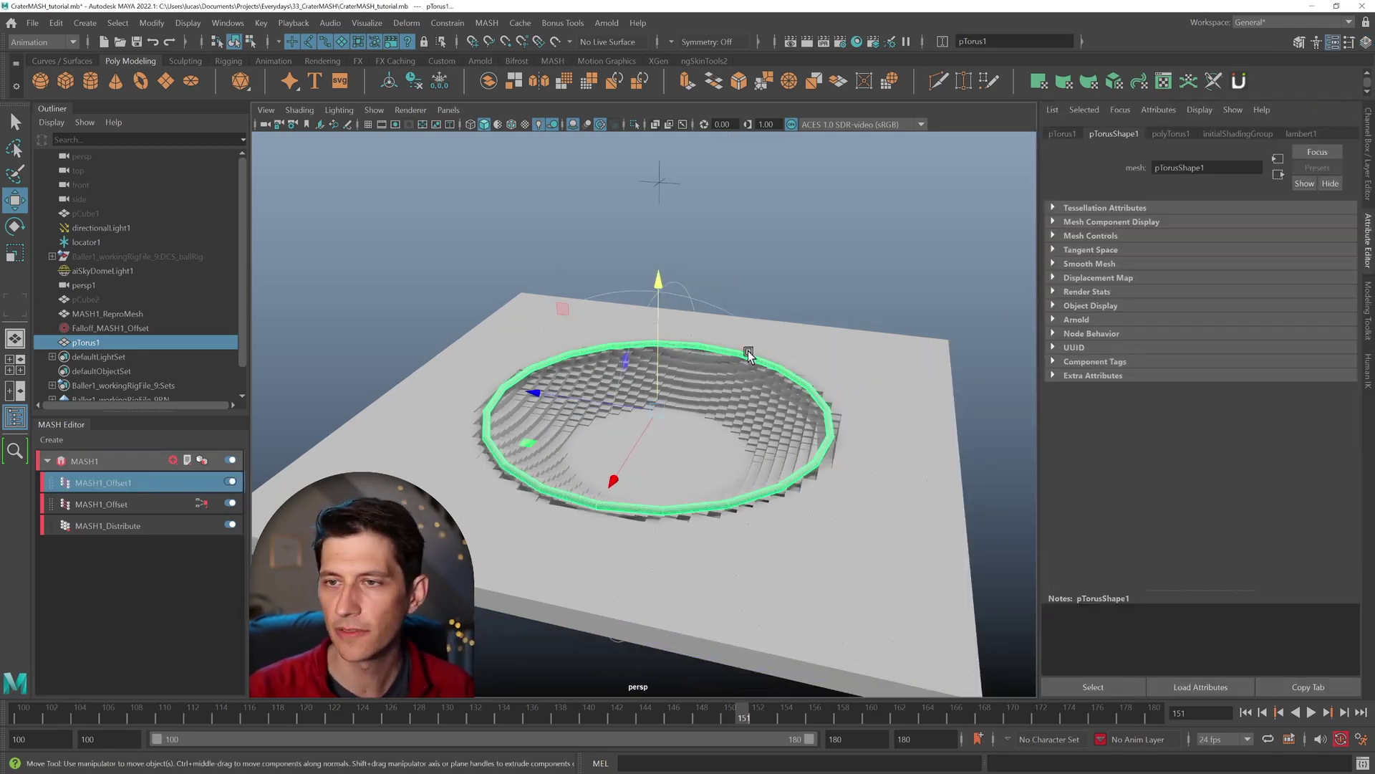
{"action": "left_click", "coordinate": [139, 484]}
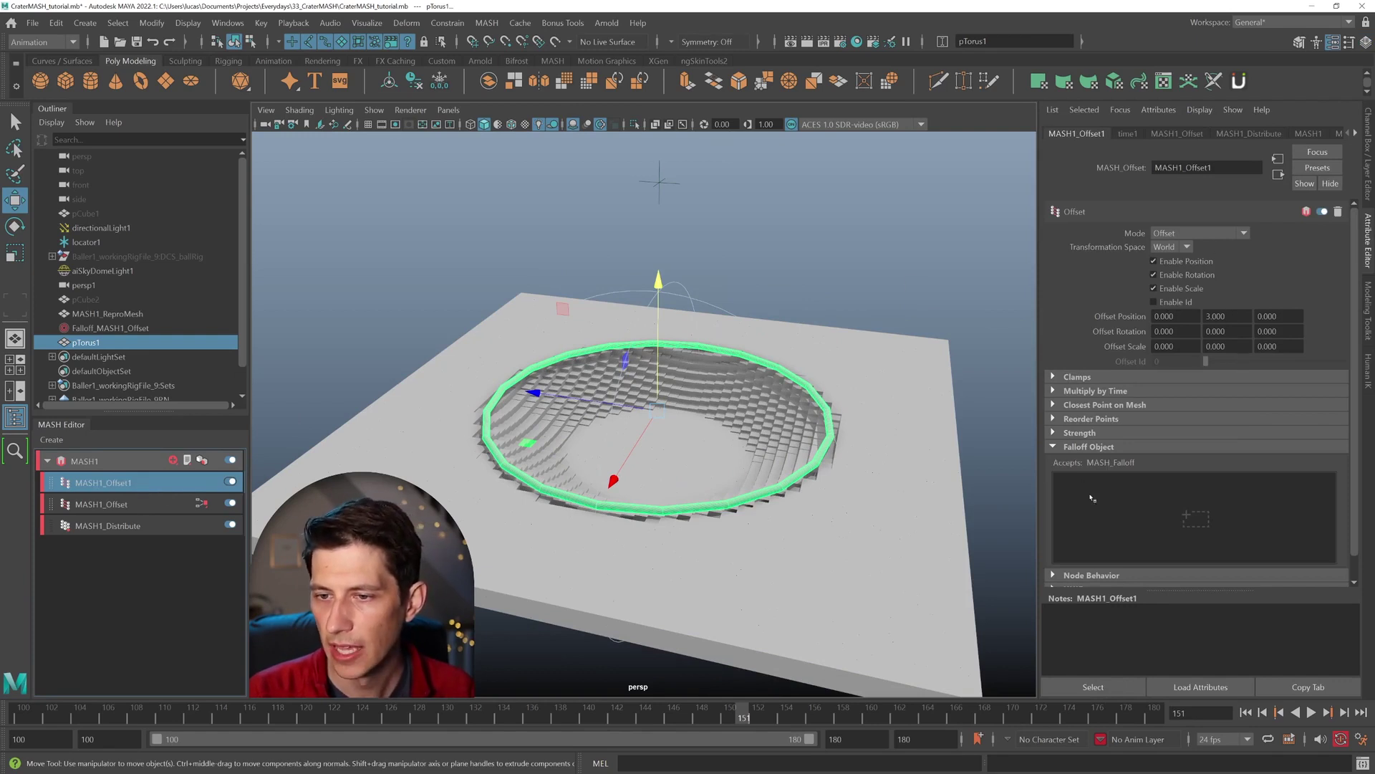
{"action": "right_click", "coordinate": [1157, 506]}
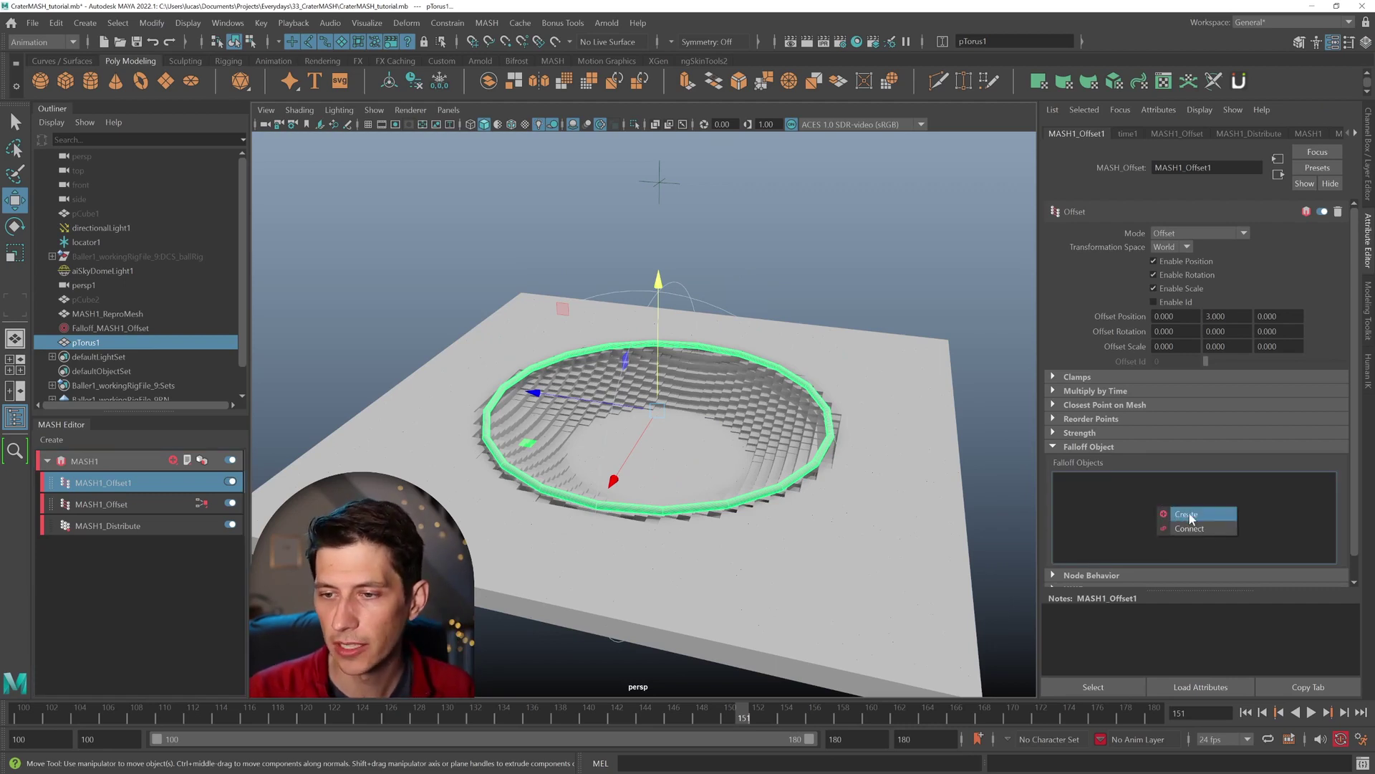
{"action": "left_click", "coordinate": [1189, 513]}
{"action": "left_click_drag", "start_coordinate": [970, 484], "coordinate": [1008, 283], "text": "alt"}
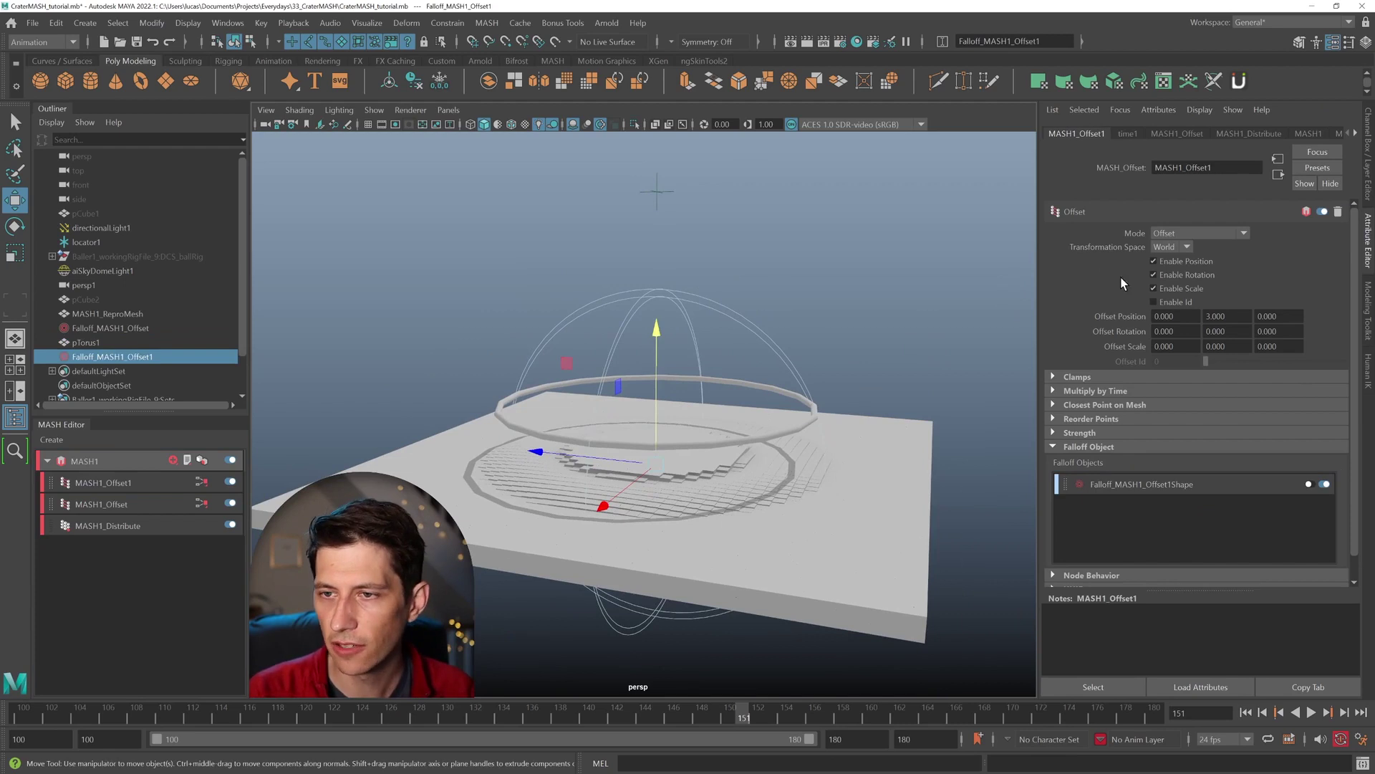
{"action": "left_click_drag", "start_coordinate": [650, 342], "coordinate": [686, 328]}
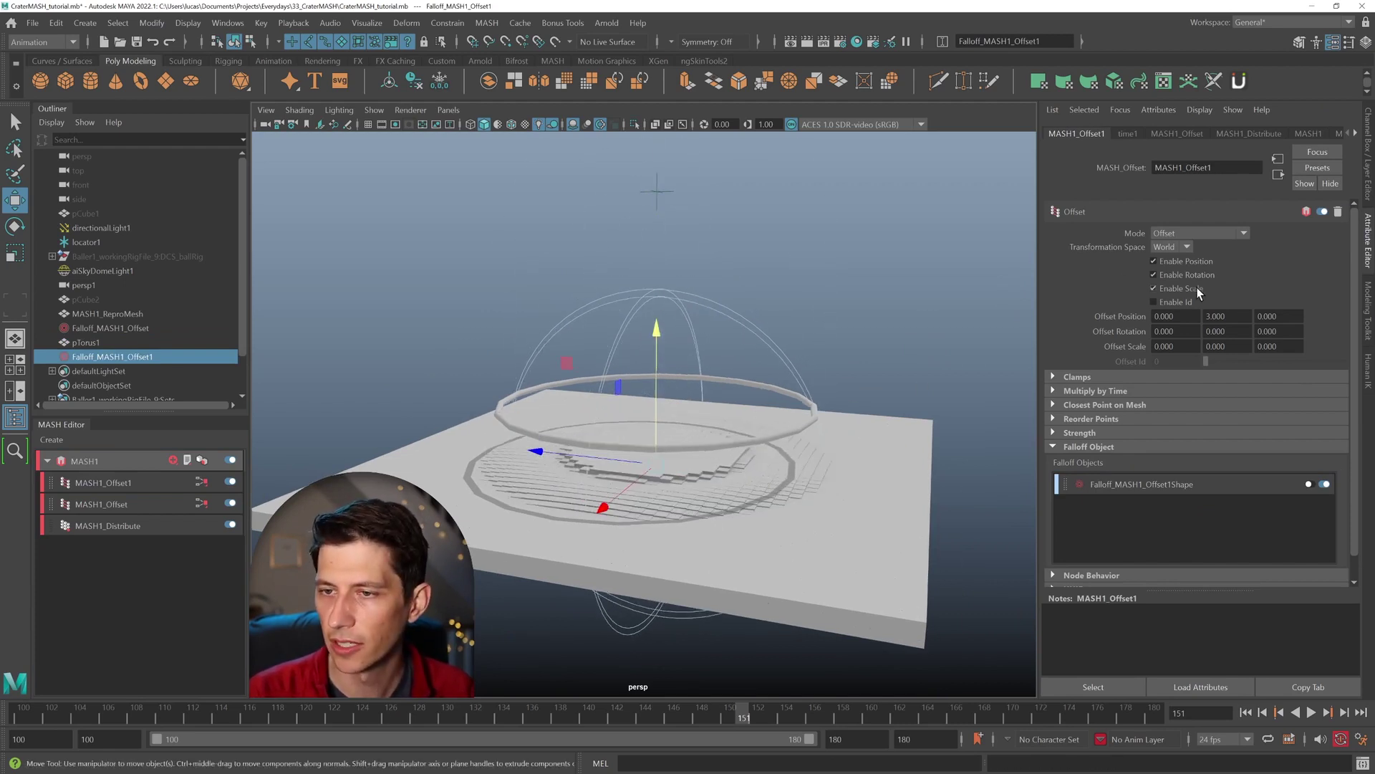
{"action": "left_click", "coordinate": [1208, 234]}
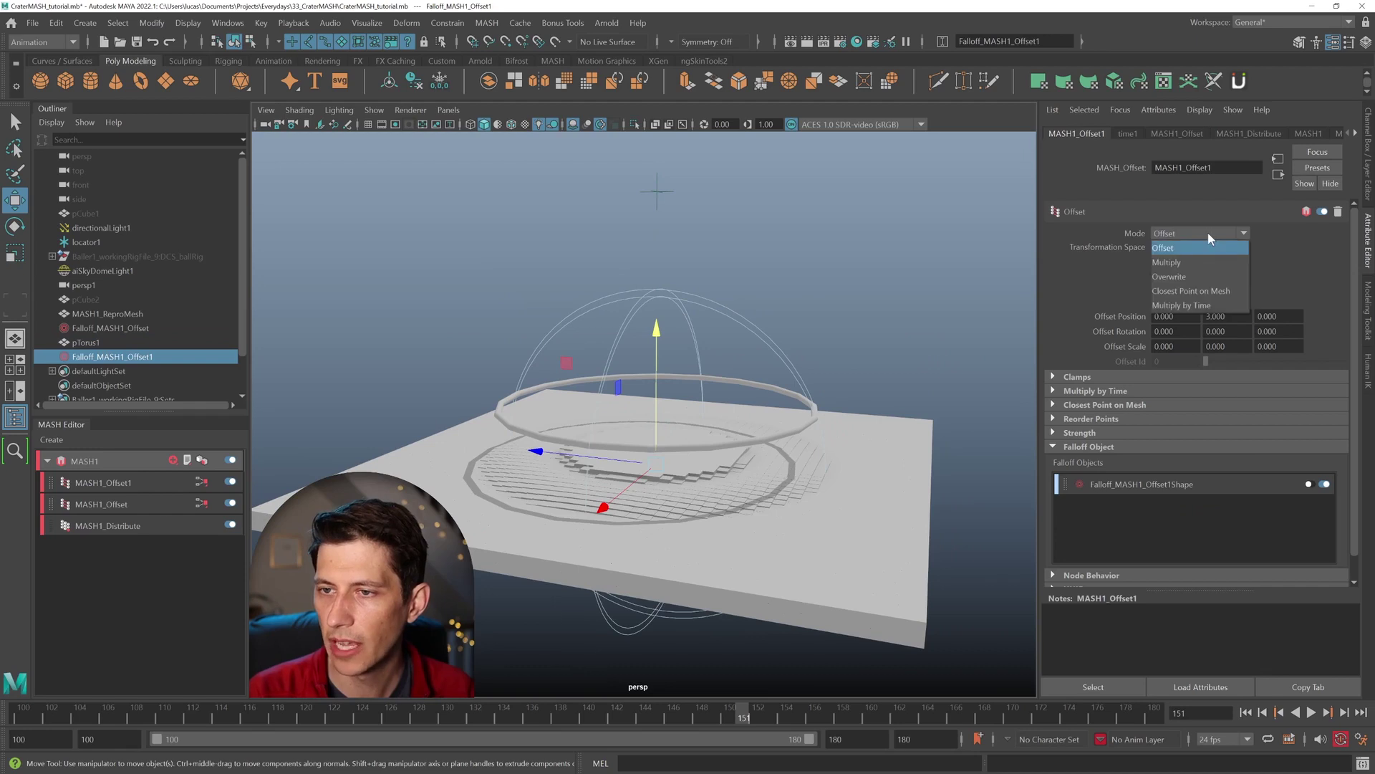
{"action": "left_click", "coordinate": [1090, 284]}
Set the second Offset's falloff shape to Mesh and connect pTorus1 as its Shape In.
{"action": "left_click", "coordinate": [1140, 486]}
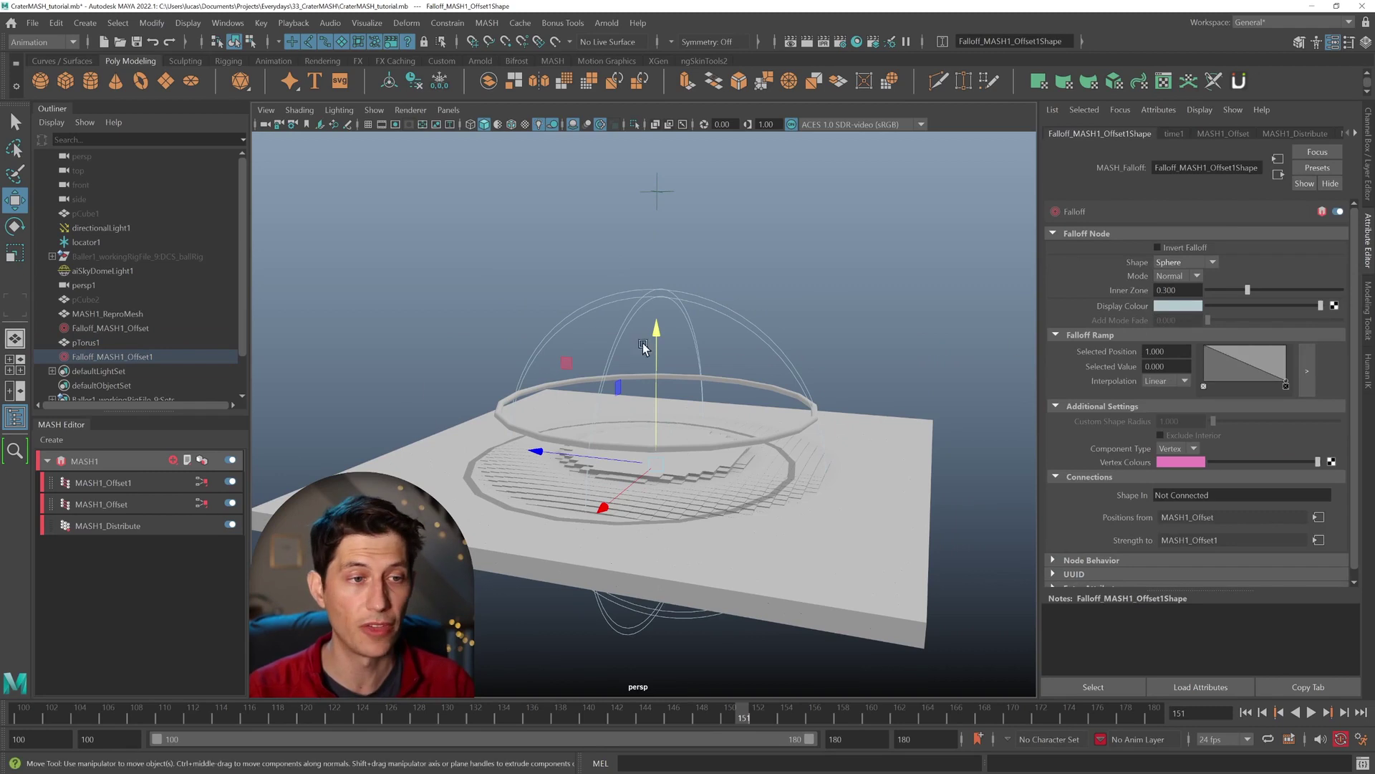
{"action": "left_click", "coordinate": [179, 357]}
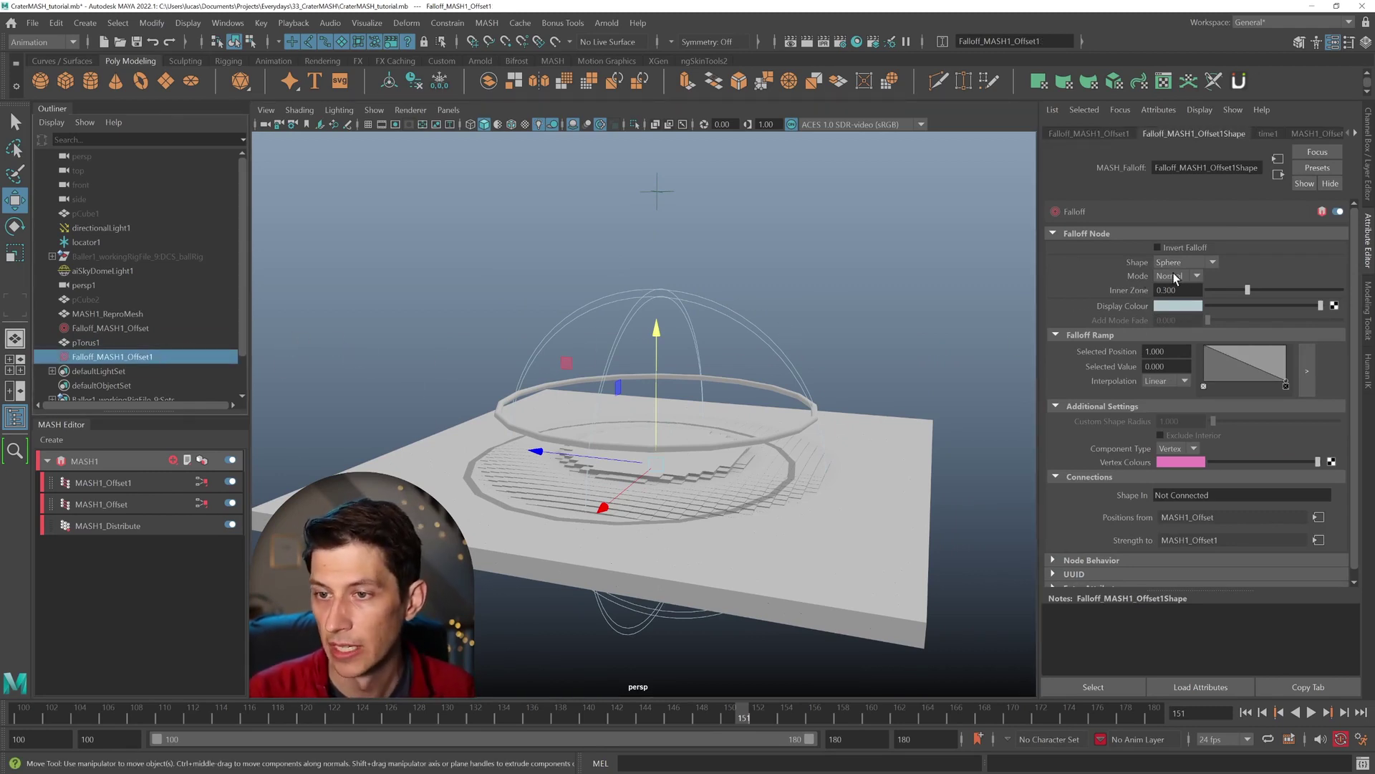
{"action": "left_click", "coordinate": [1206, 261]}
{"action": "left_click", "coordinate": [1187, 308]}
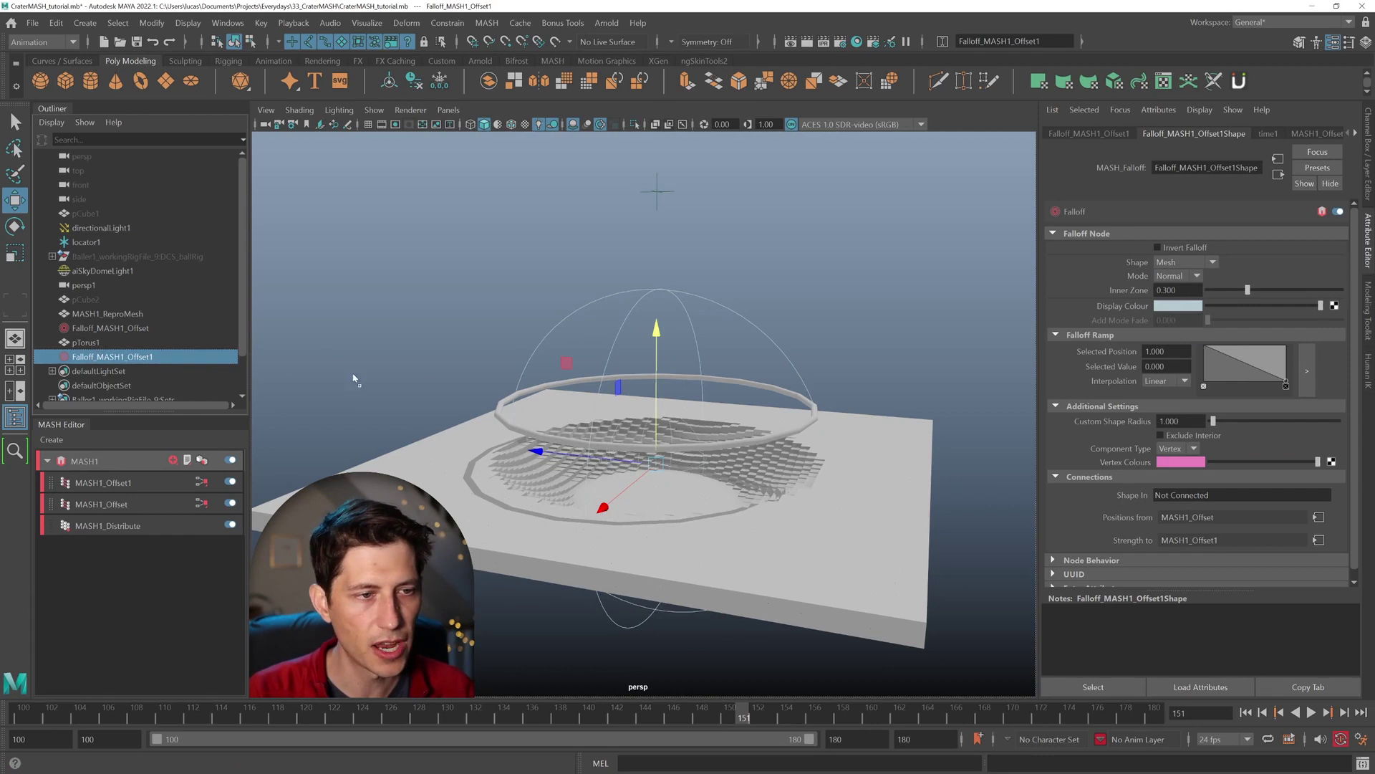
{"action": "middle_click_drag", "start_coordinate": [1175, 499], "coordinate": [1174, 500]}
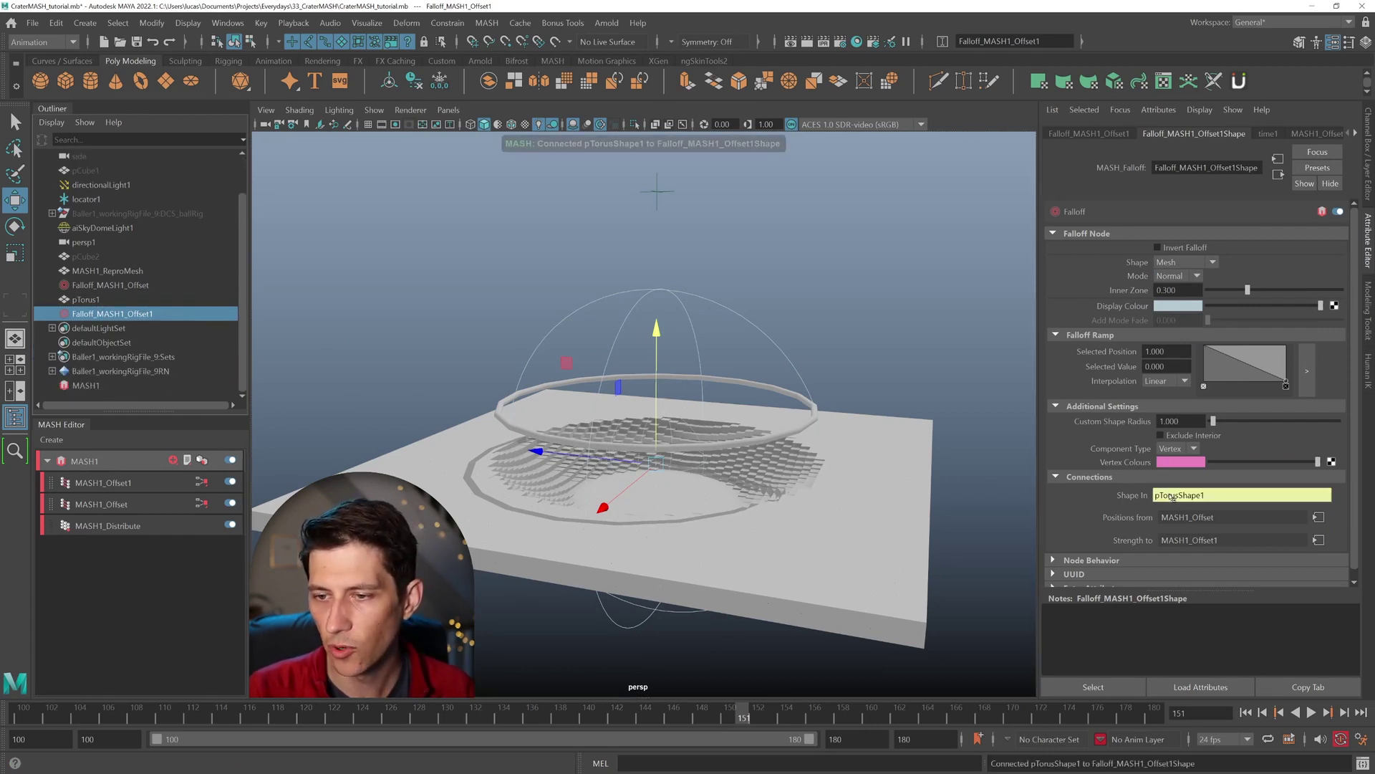
Lower the torus to about 0.46 in Y and scale it uniformly to about 10.1 around the crater's rim.
{"action": "left_click_drag", "start_coordinate": [732, 446], "coordinate": [539, 433], "text": "alt"}
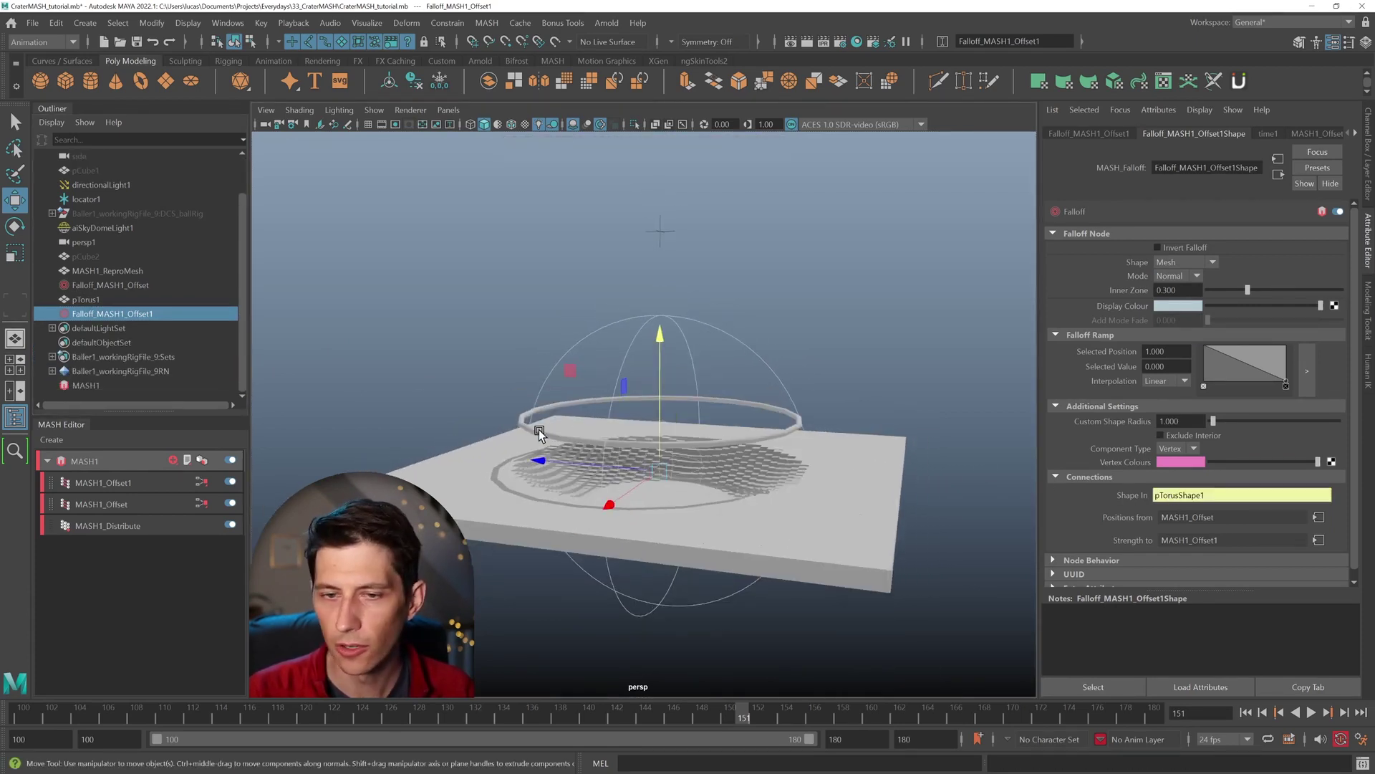
{"action": "left_click", "coordinate": [86, 299]}
{"action": "left_click_drag", "start_coordinate": [659, 280], "coordinate": [683, 444]}
{"action": "key", "text": "r"}
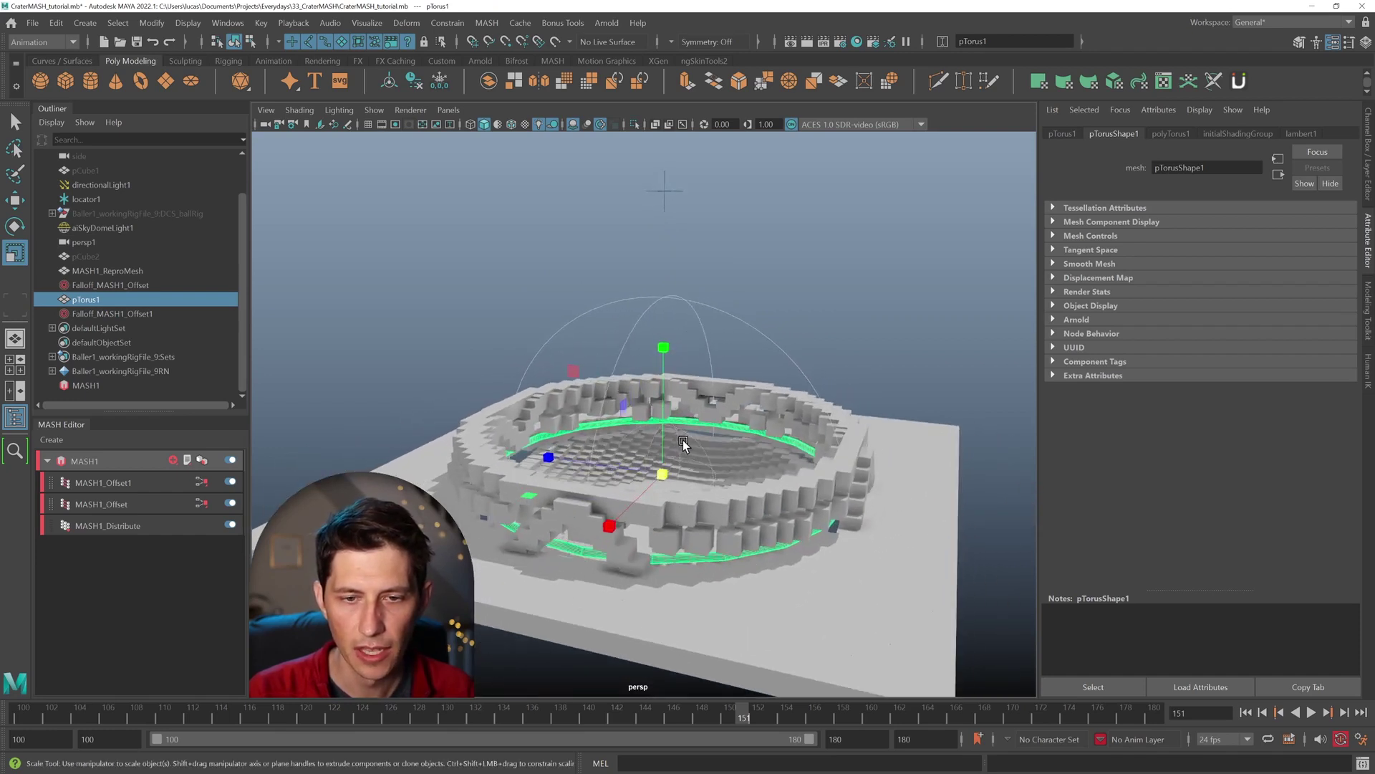
{"action": "left_click", "coordinate": [128, 300]}
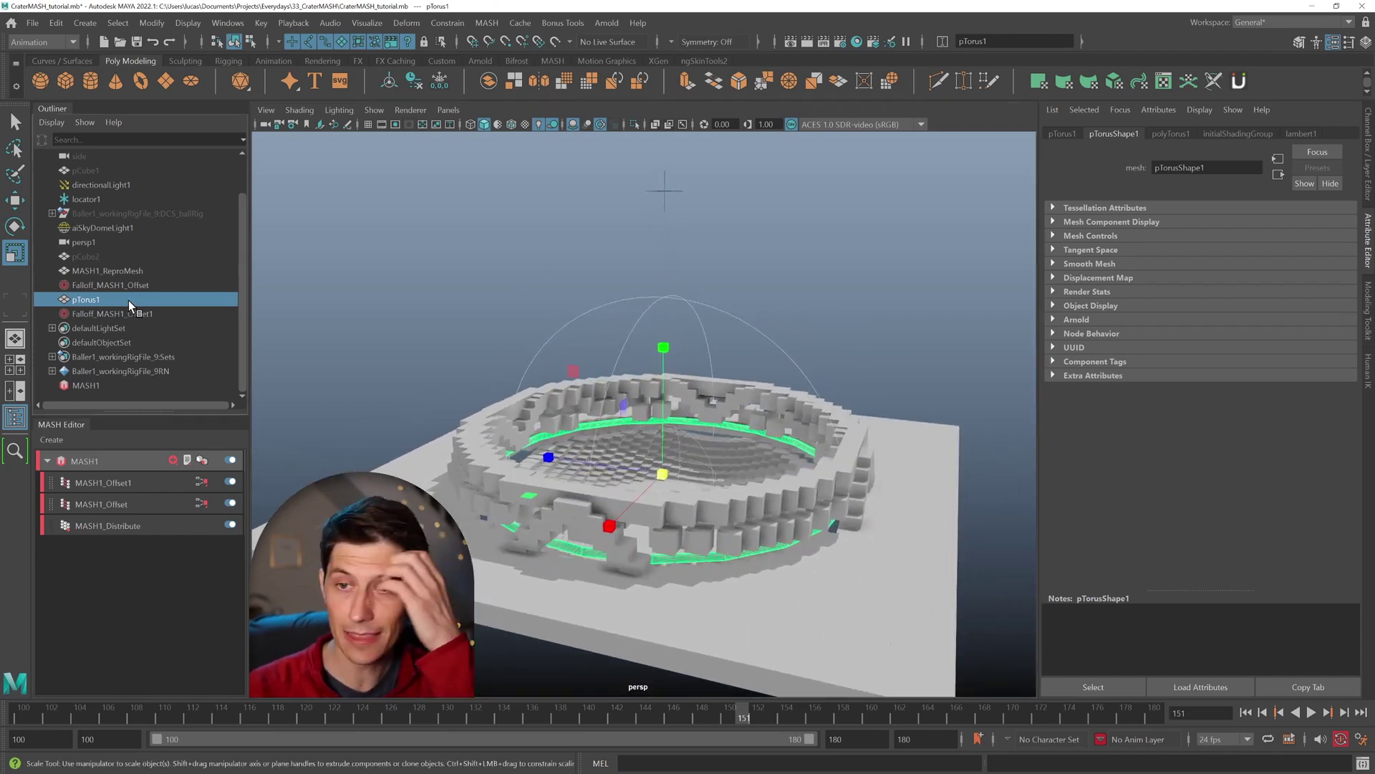
Reduce the Inner Zone of the second Offset's falloff, Falloff_MASH1_Offset1, to 0.
{"action": "left_click", "coordinate": [125, 315]}
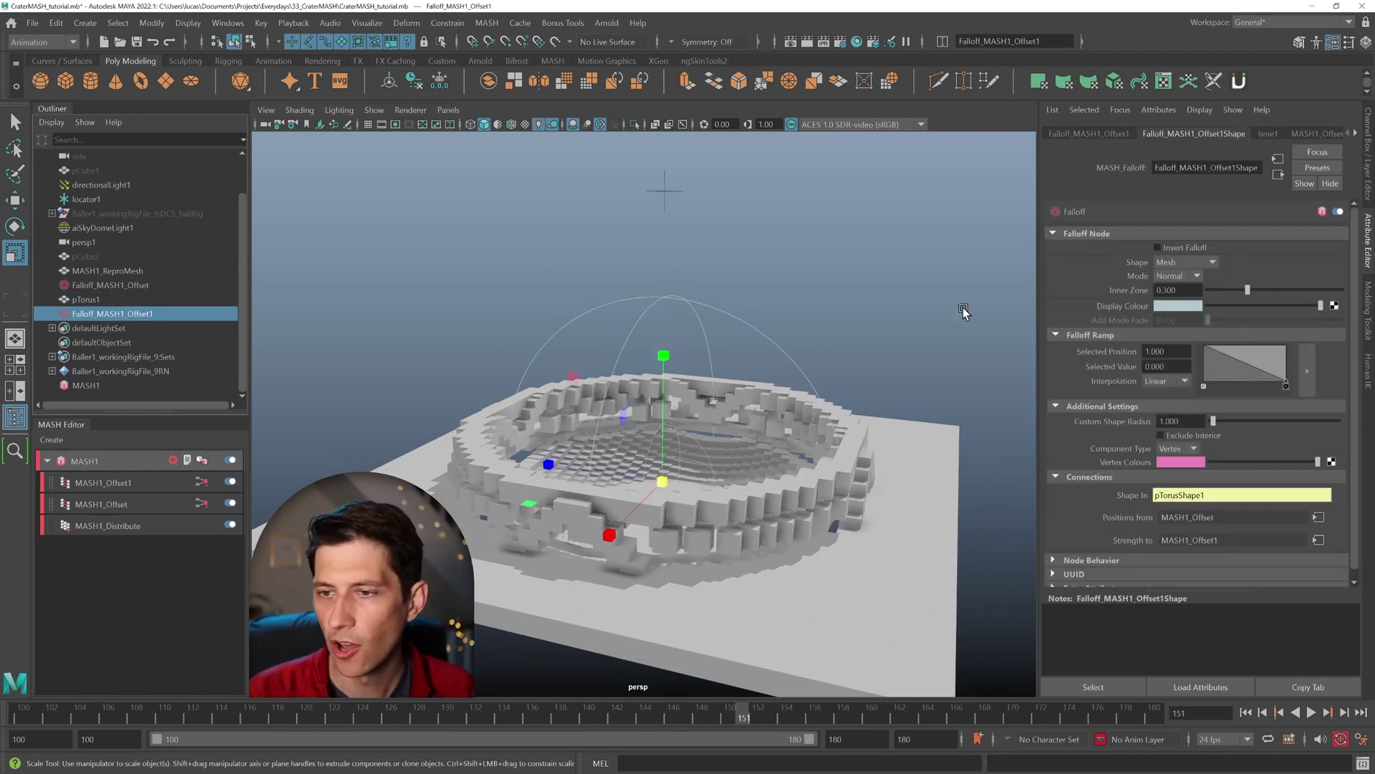
{"action": "left_click_drag", "start_coordinate": [1246, 290], "coordinate": [1192, 307]}
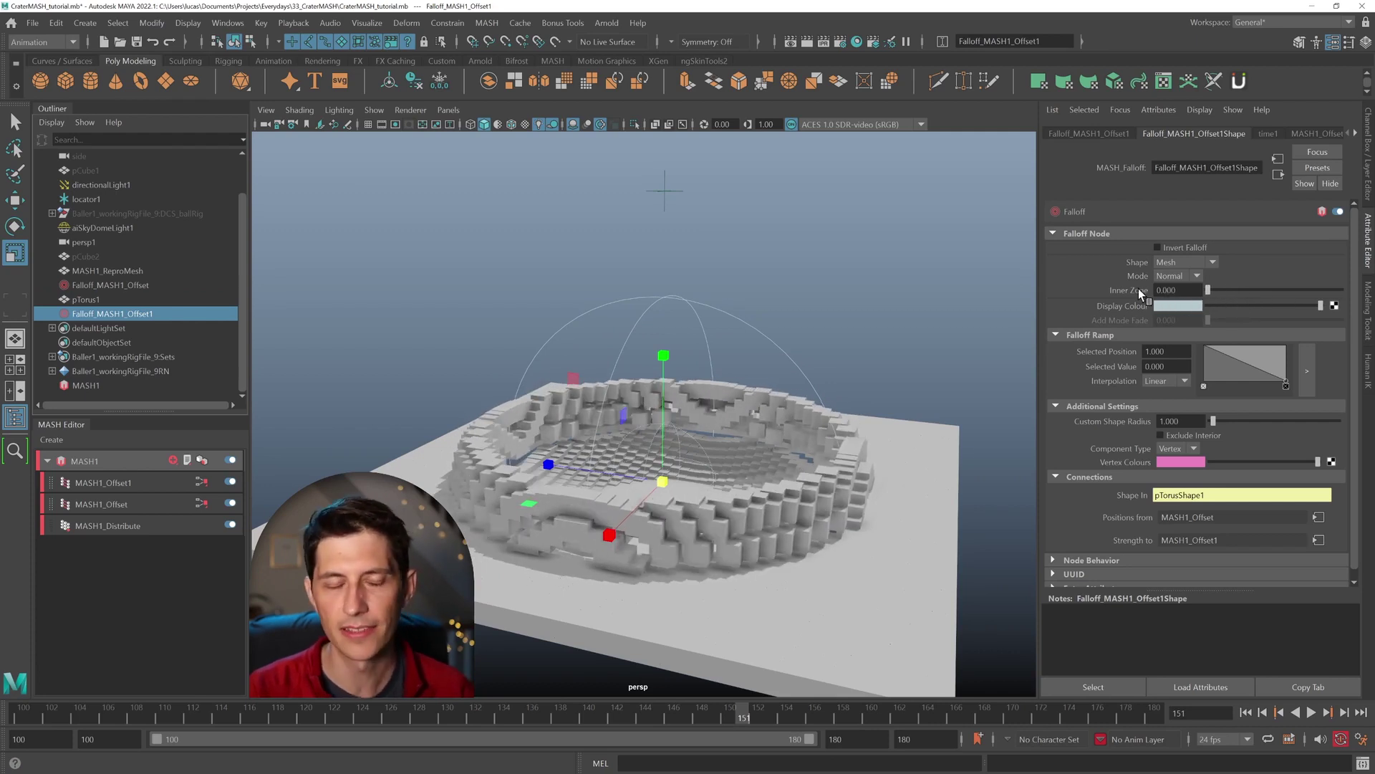
{"action": "left_click", "coordinate": [654, 322]}
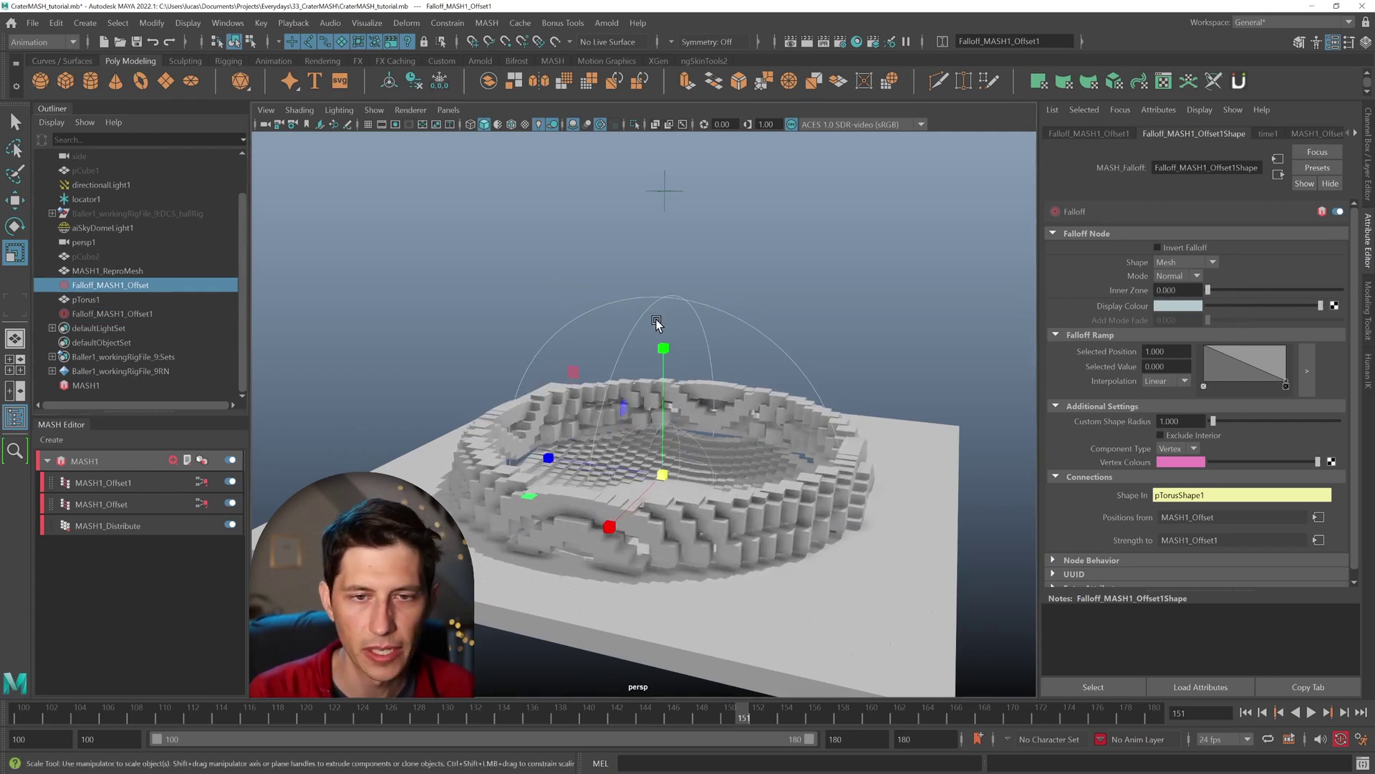
Reduce the torus's Section Radius to 0.01.
{"action": "left_click", "coordinate": [87, 300]}
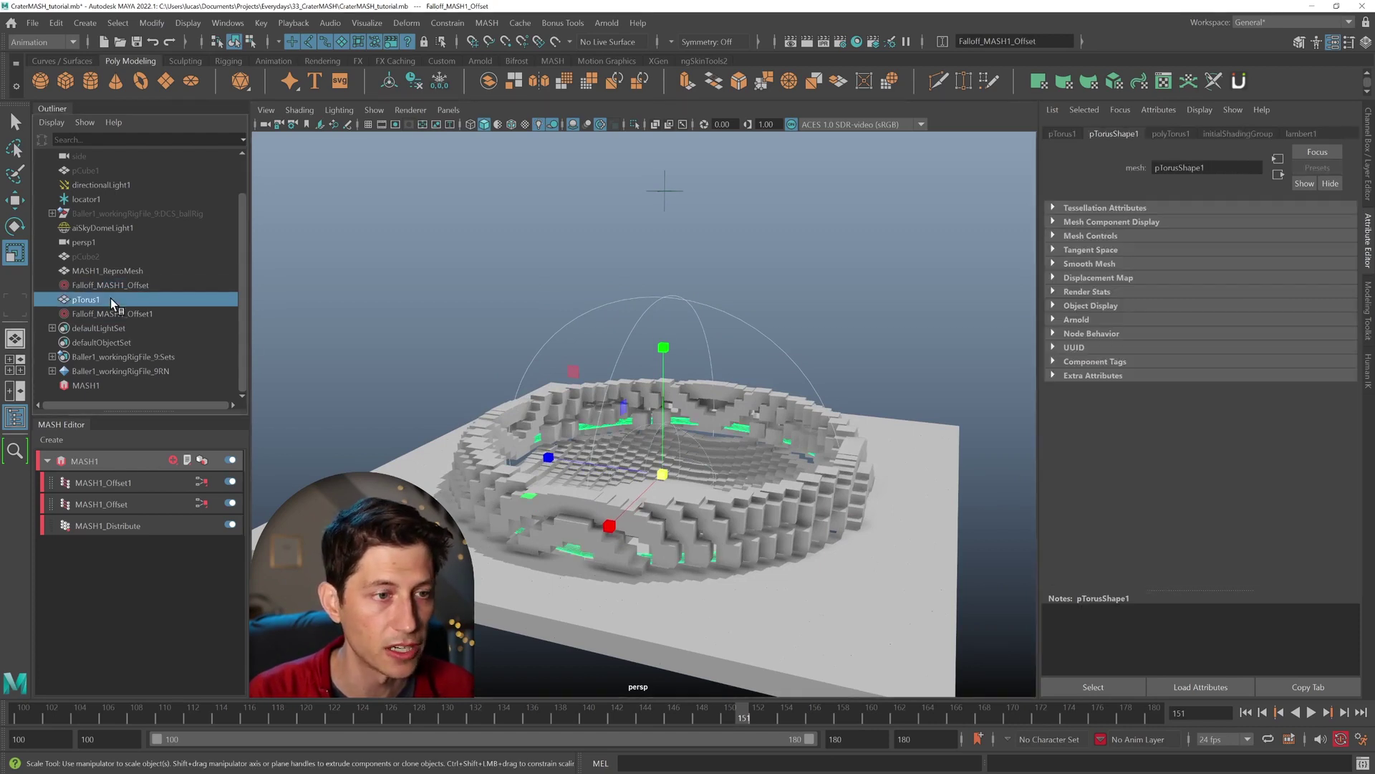
{"action": "left_click", "coordinate": [1364, 46]}
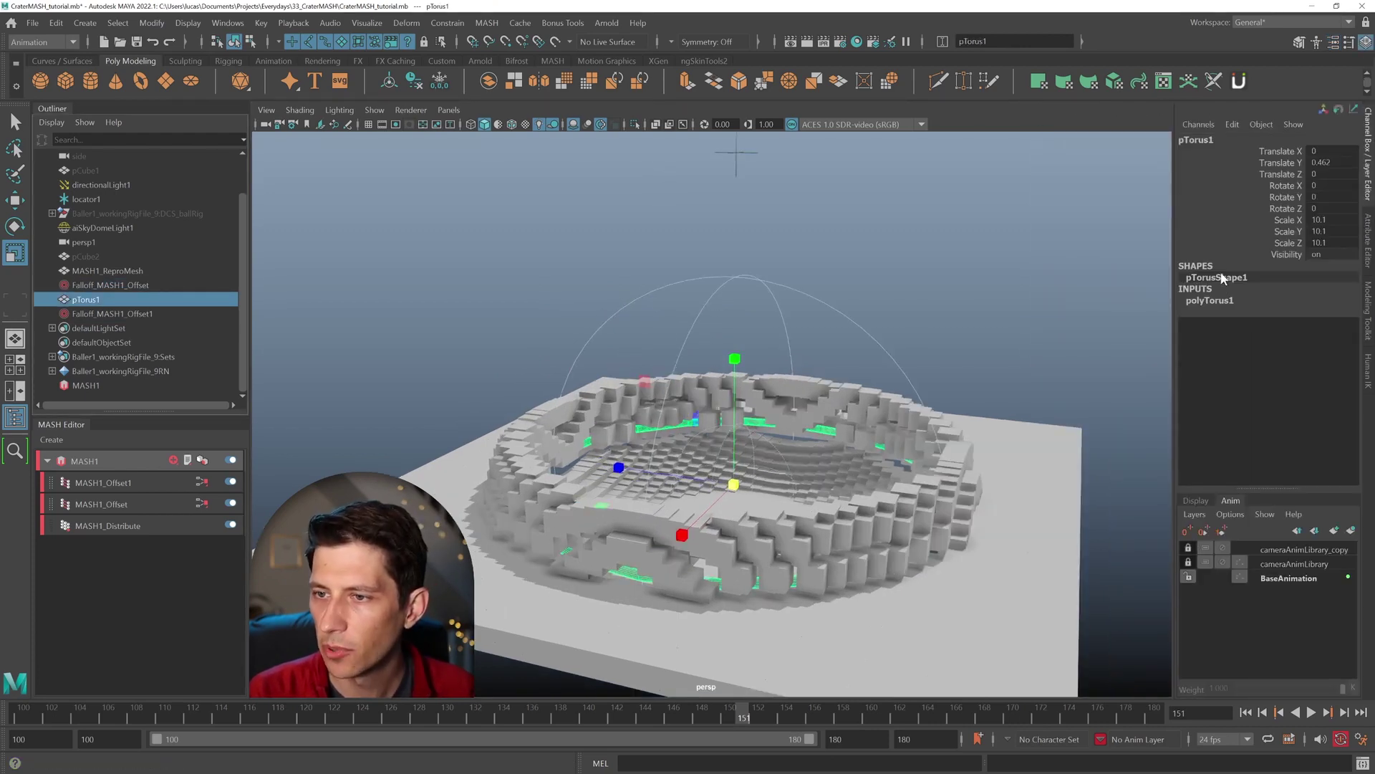
{"action": "left_click", "coordinate": [1210, 301]}
{"action": "left_click", "coordinate": [1274, 323]}
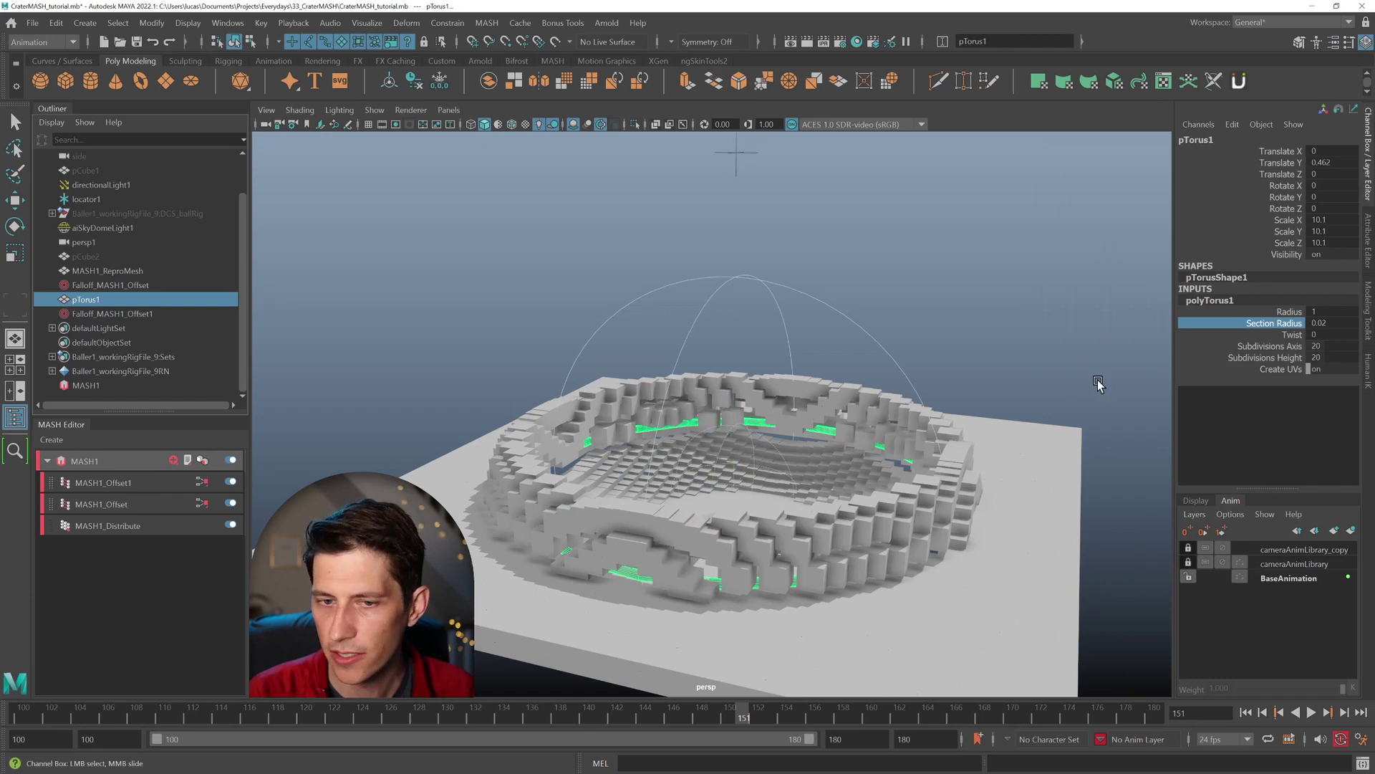
{"action": "middle_click_drag", "start_coordinate": [1096, 384], "coordinate": [1091, 383]}
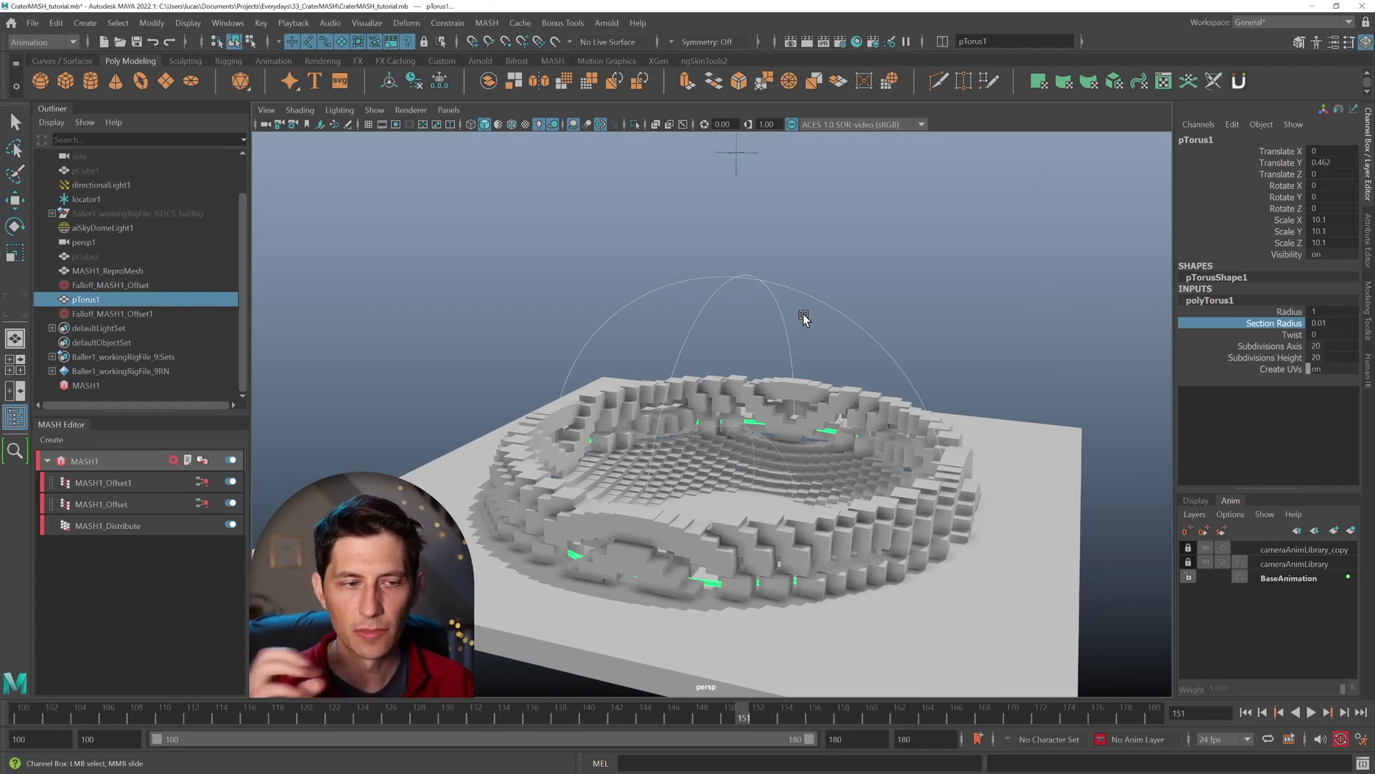
Raise the Custom Shape Radius of the second Offset's falloff, Falloff_MASH1_Offset1, to about 2.68.
{"action": "left_click", "coordinate": [129, 314]}
{"action": "key", "text": "r"}
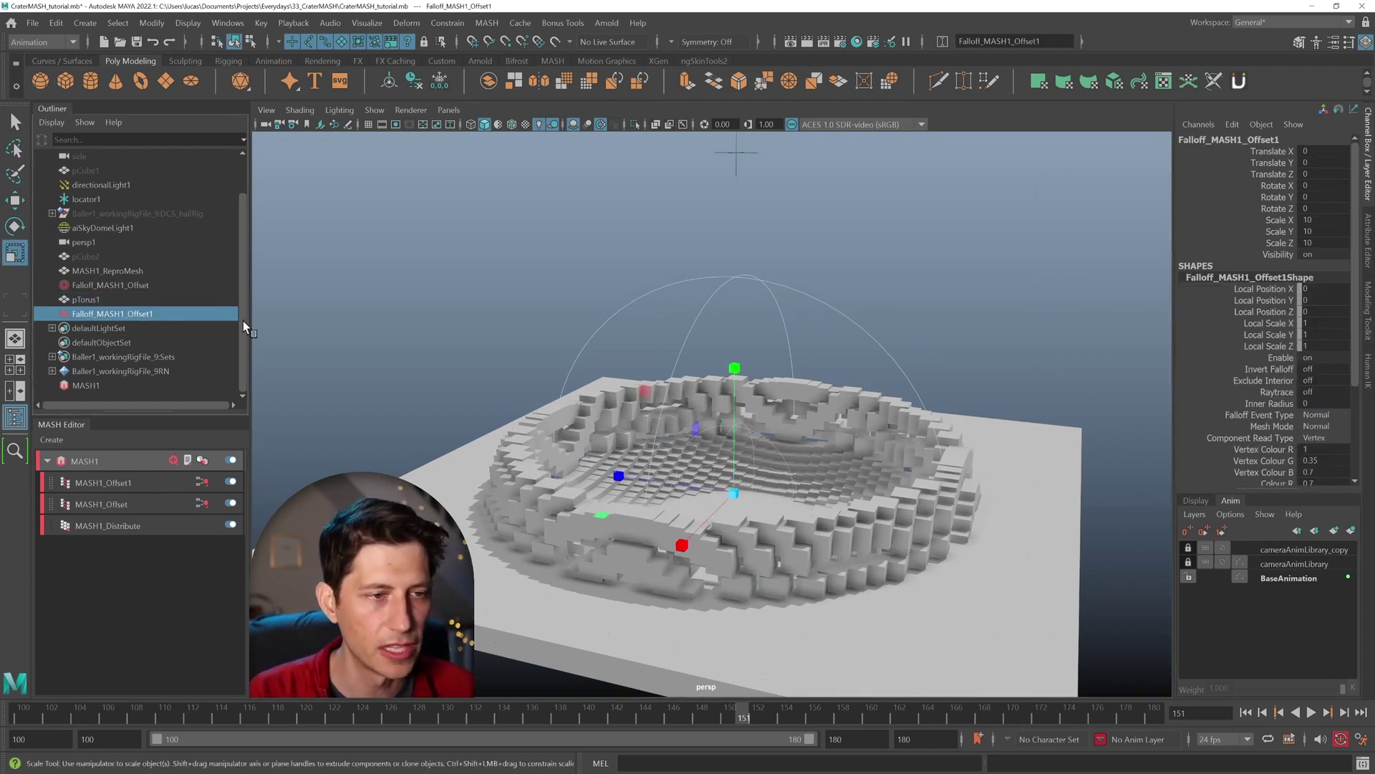
{"action": "left_click", "coordinate": [1333, 43]}
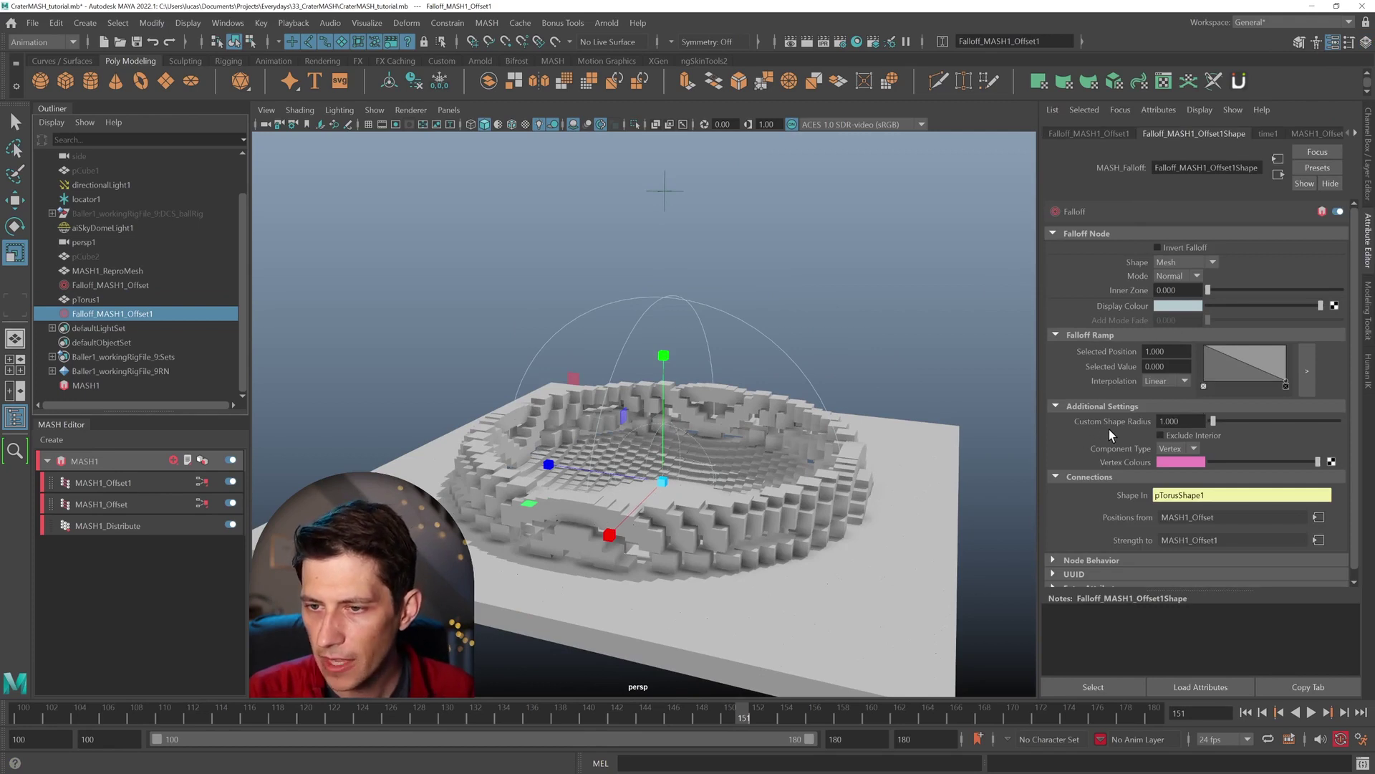
{"action": "left_click_drag", "start_coordinate": [1214, 421], "coordinate": [1217, 421]}
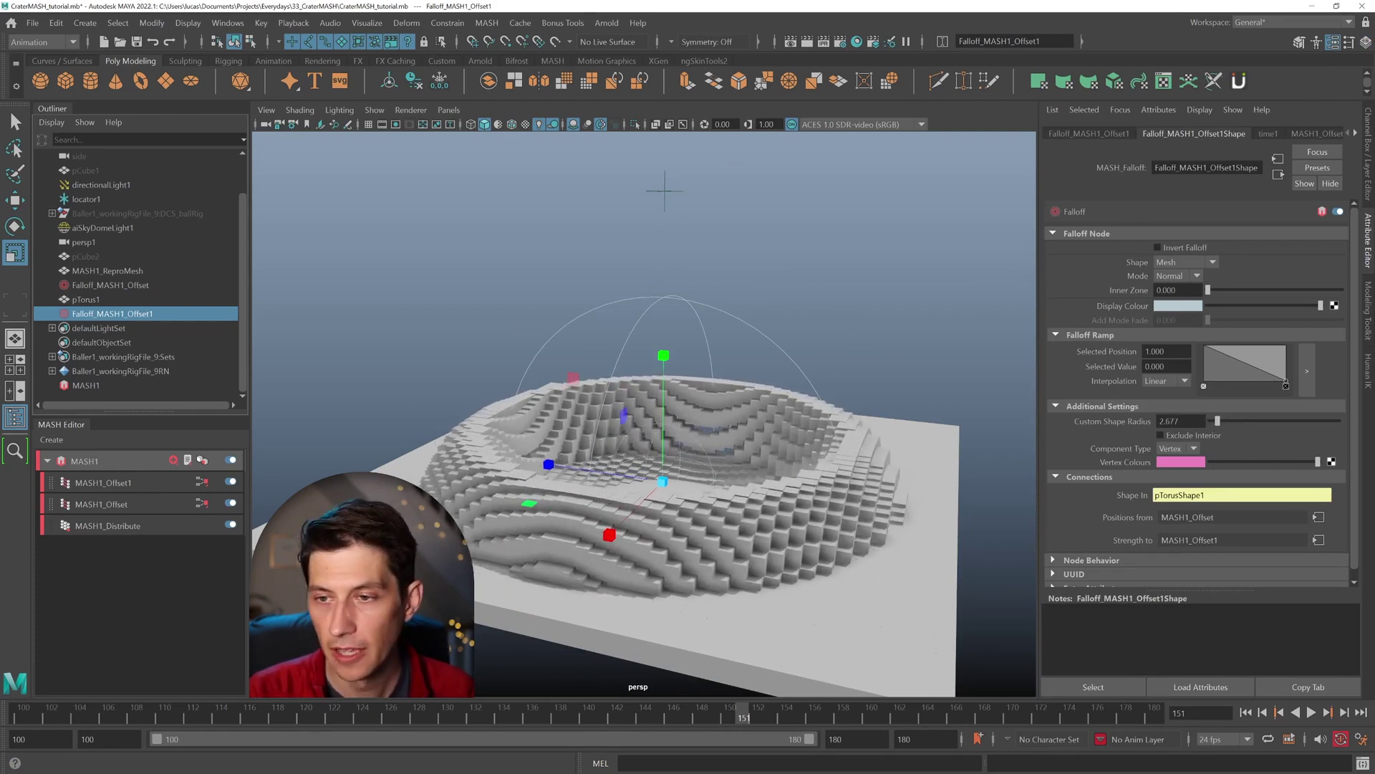
{"action": "left_click_drag", "start_coordinate": [706, 414], "coordinate": [722, 416], "text": "alt"}
Set the Y Offset Position of MASH1_Offset1 to 2 to adjust the height of the crater's rim.
{"action": "left_click", "coordinate": [139, 480]}
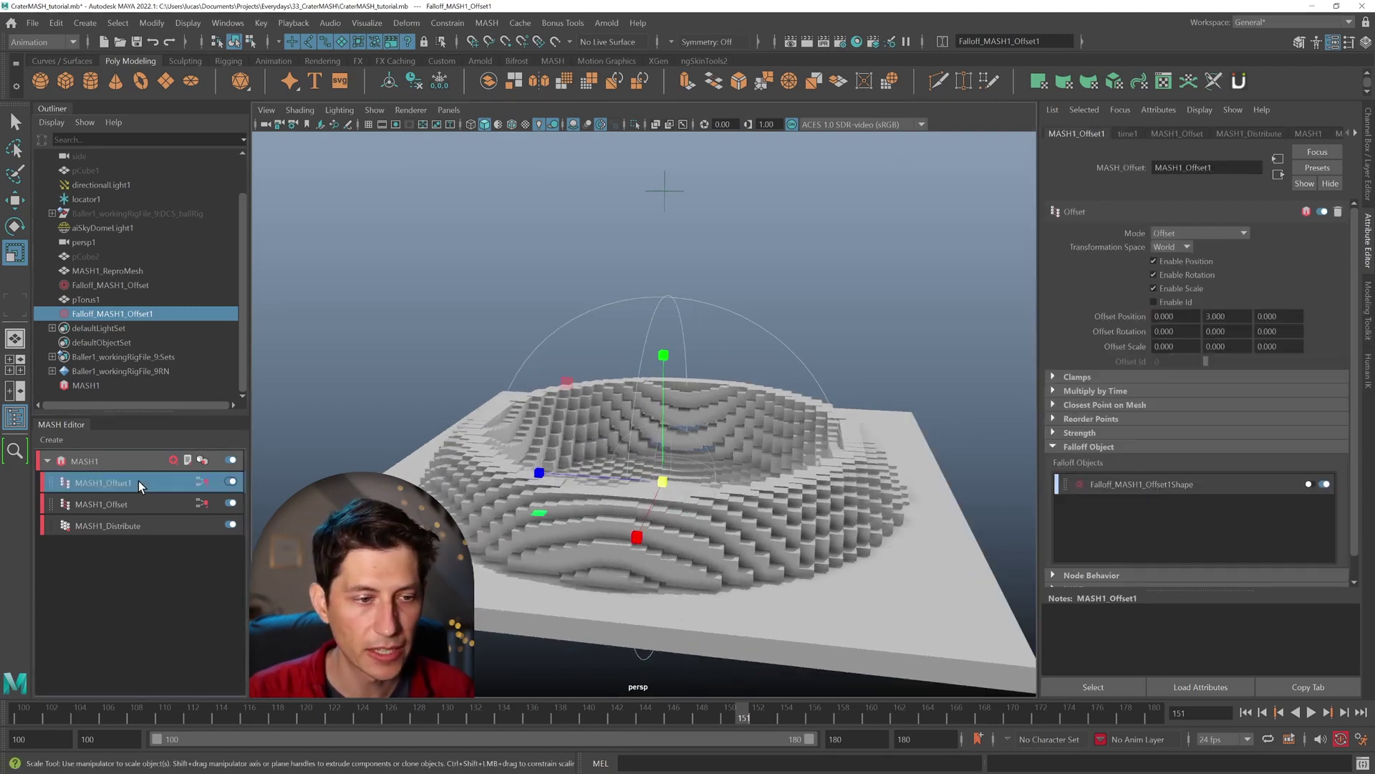
{"action": "left_click_drag", "start_coordinate": [658, 482], "coordinate": [677, 484], "text": "alt"}
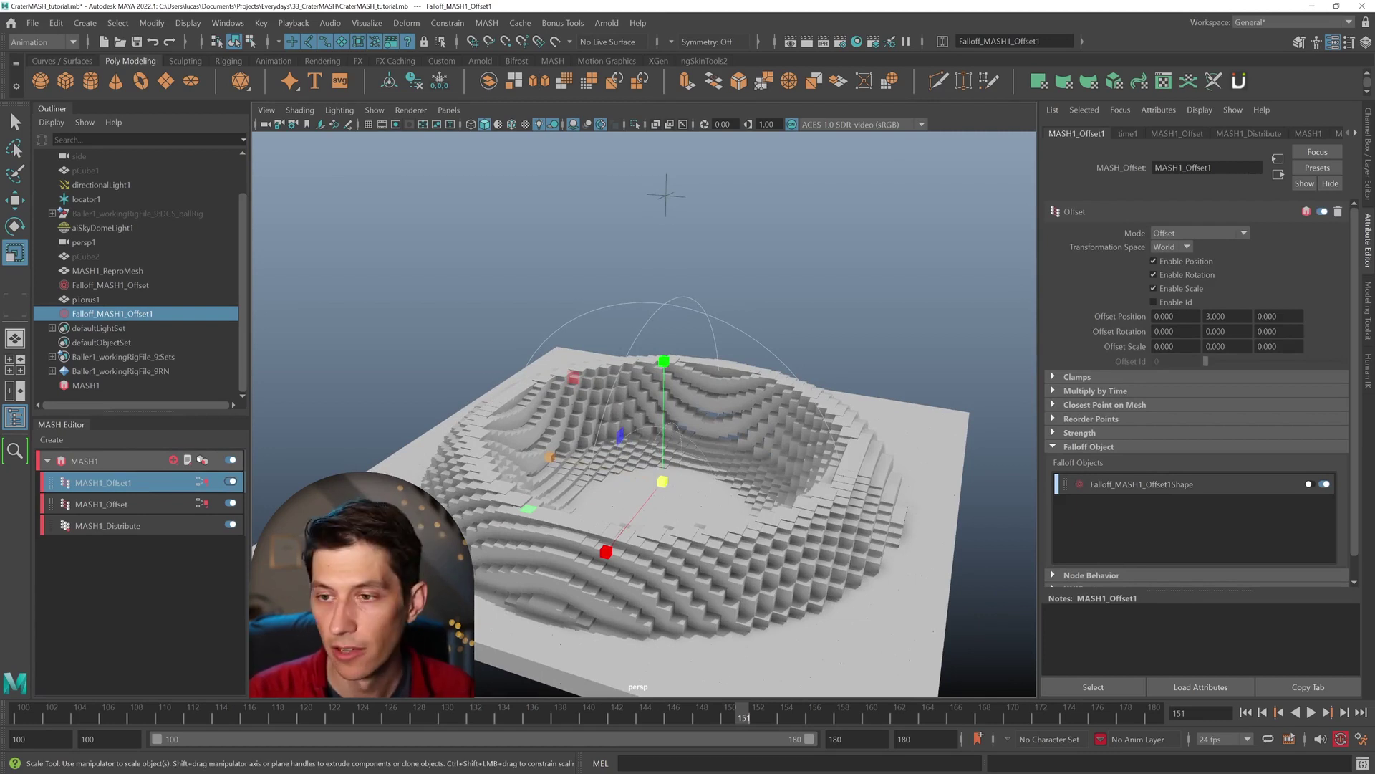
{"action": "left_click_drag", "start_coordinate": [1226, 316], "coordinate": [1287, 265], "text": "ctrl"}
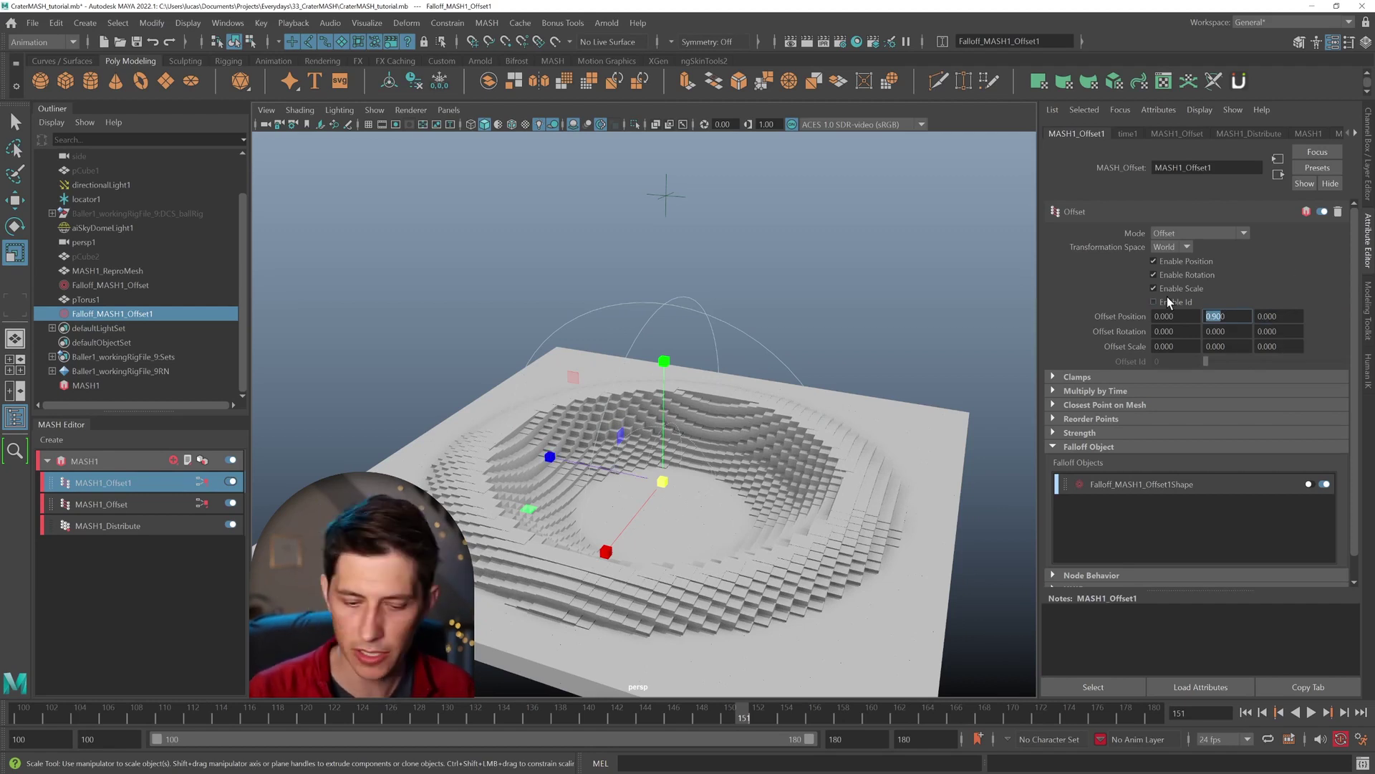
{"action": "type", "text": "20"}
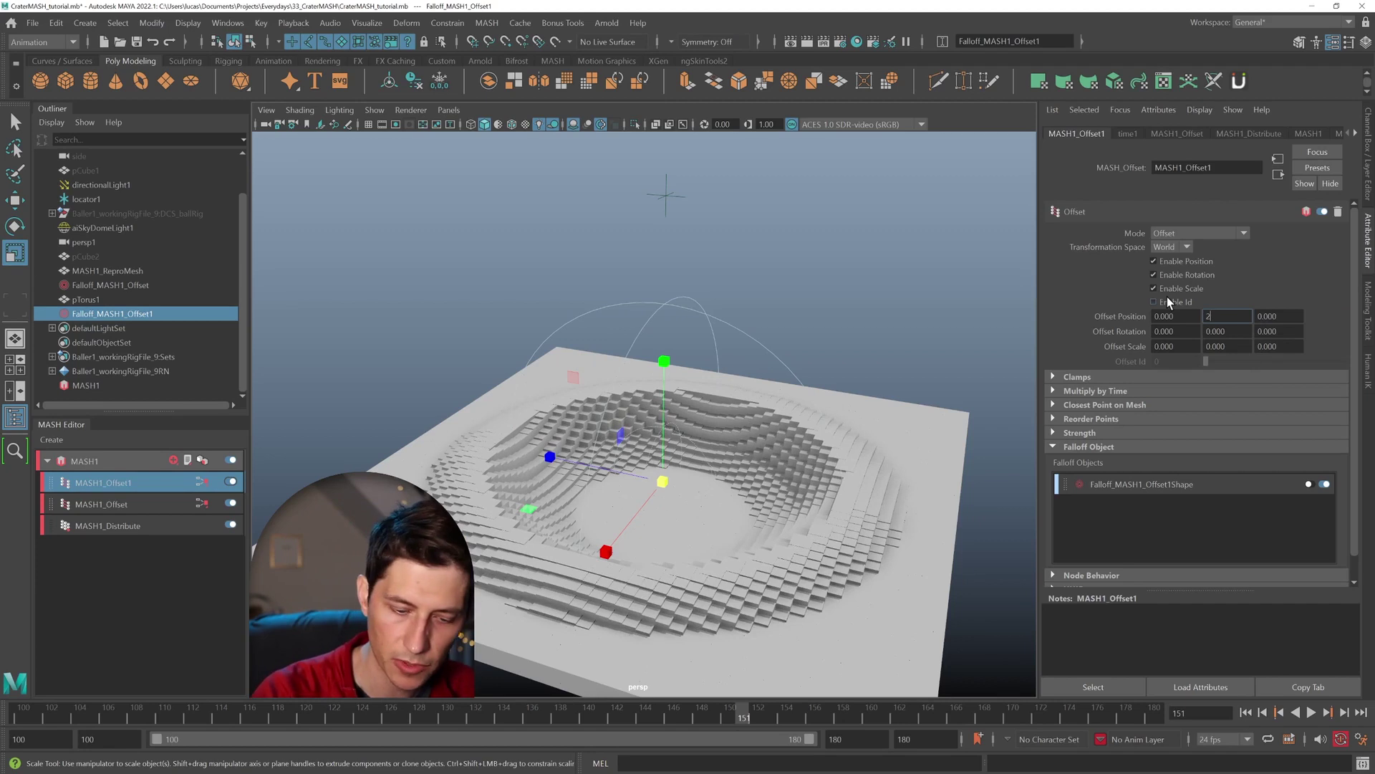
{"action": "key", "text": "Return"}
{"action": "left_click_drag", "start_coordinate": [733, 387], "coordinate": [686, 454], "text": "alt"}
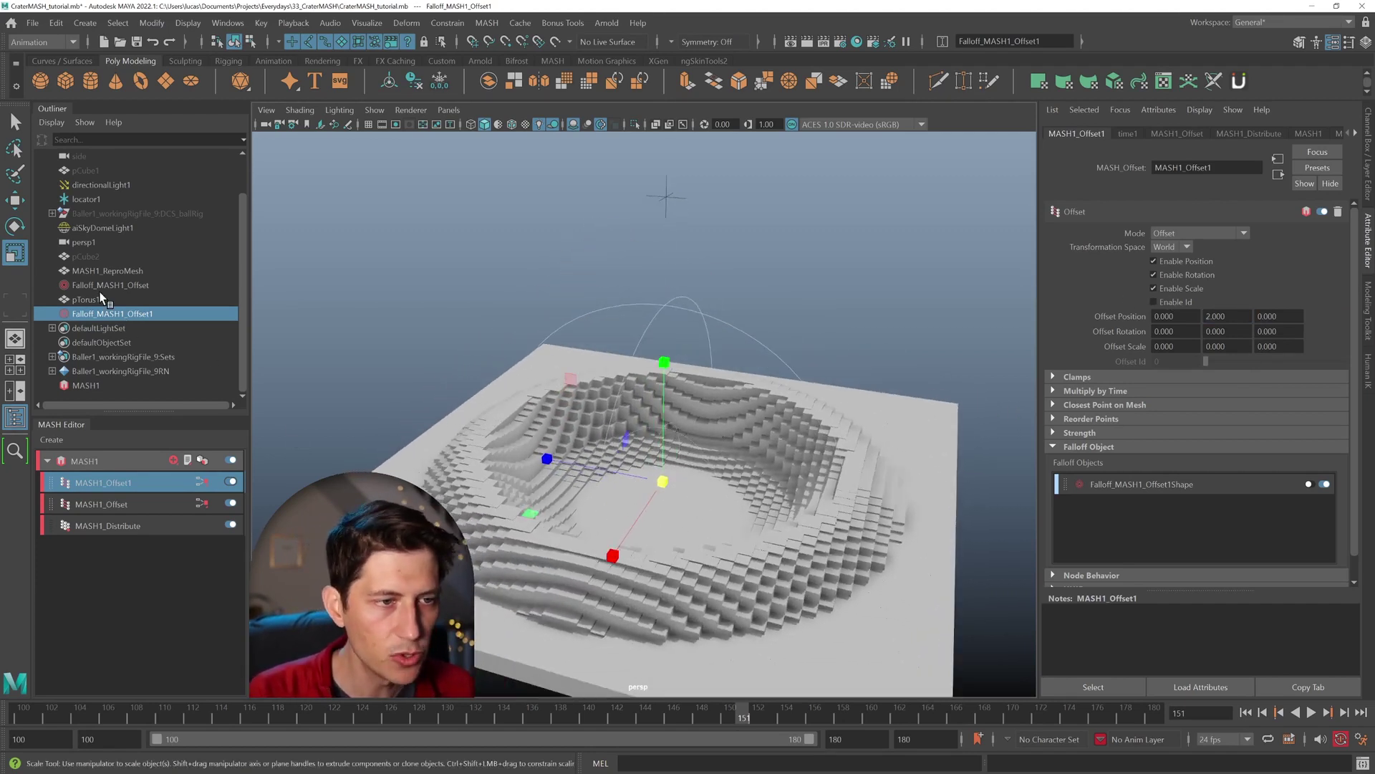
Select the torus and the first Offset's sphere falloff together and raise them to about 7.3 in Y.
{"action": "left_click", "coordinate": [86, 300]}
{"action": "left_click", "coordinate": [111, 286], "text": "ctrl"}
{"action": "key", "text": "w"}
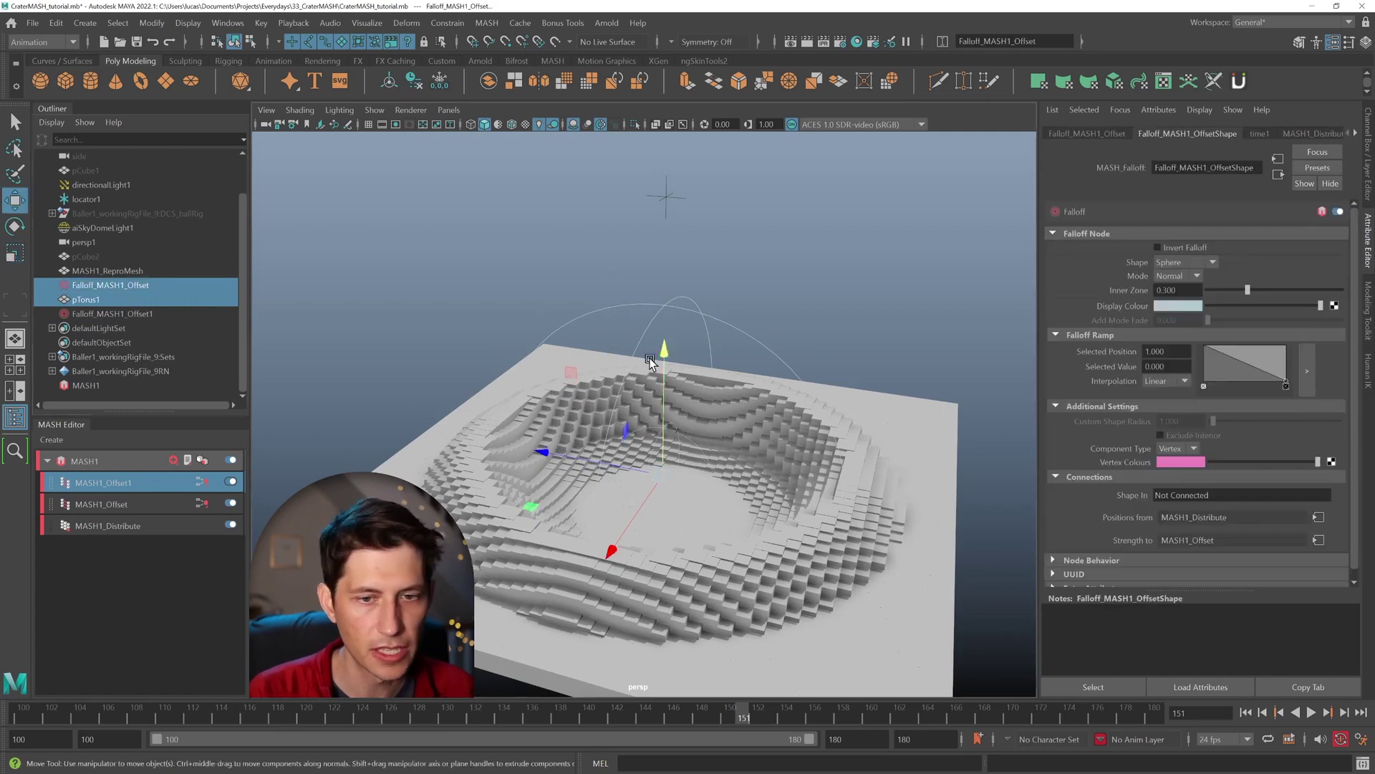
{"action": "left_click_drag", "start_coordinate": [660, 369], "coordinate": [660, 234]}
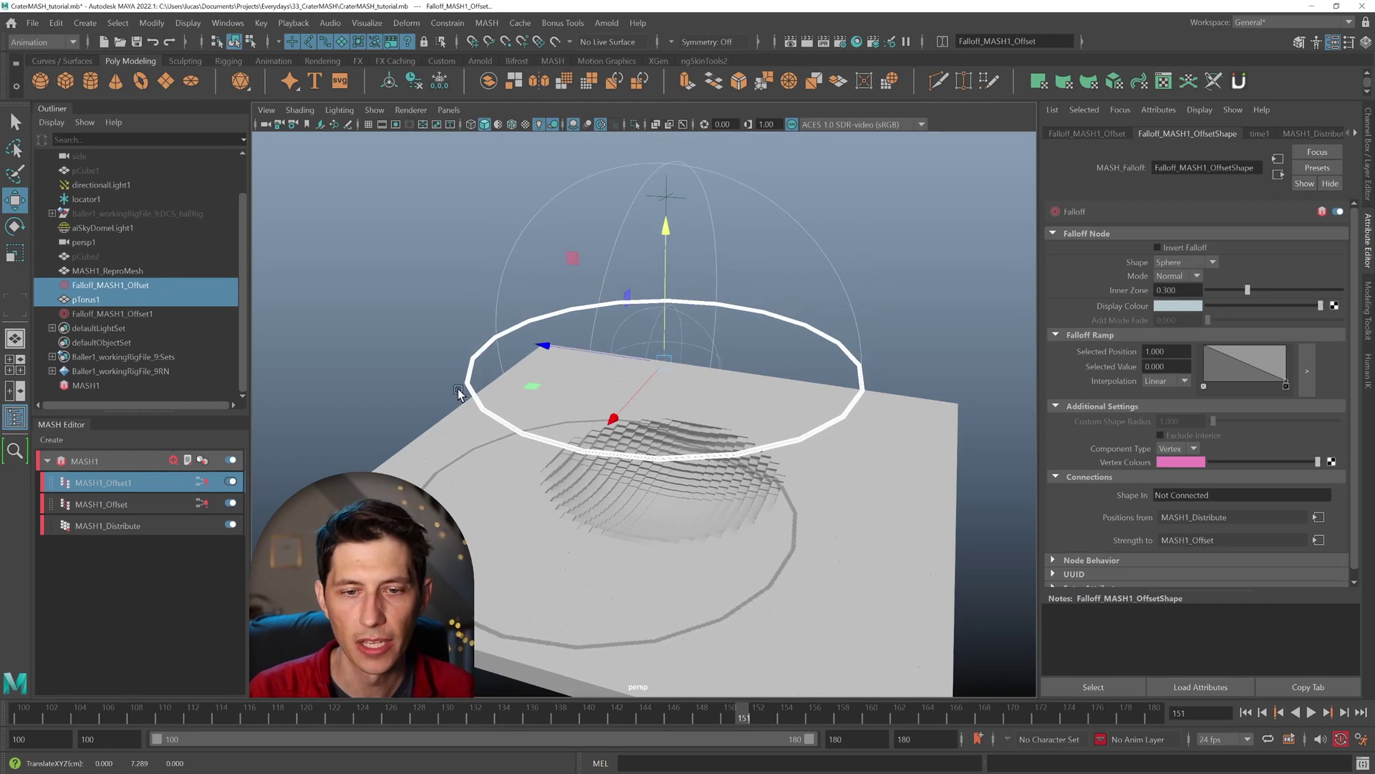
Try scaling and lowering the sphere falloff and torus together, undoing each change.
{"action": "left_click", "coordinate": [556, 377]}
{"action": "left_click_drag", "start_coordinate": [483, 366], "coordinate": [487, 369]}
{"action": "left_click_drag", "start_coordinate": [586, 329], "coordinate": [650, 362], "text": "alt"}
{"action": "key", "text": "r"}
{"action": "key", "text": "ctrl+z"}
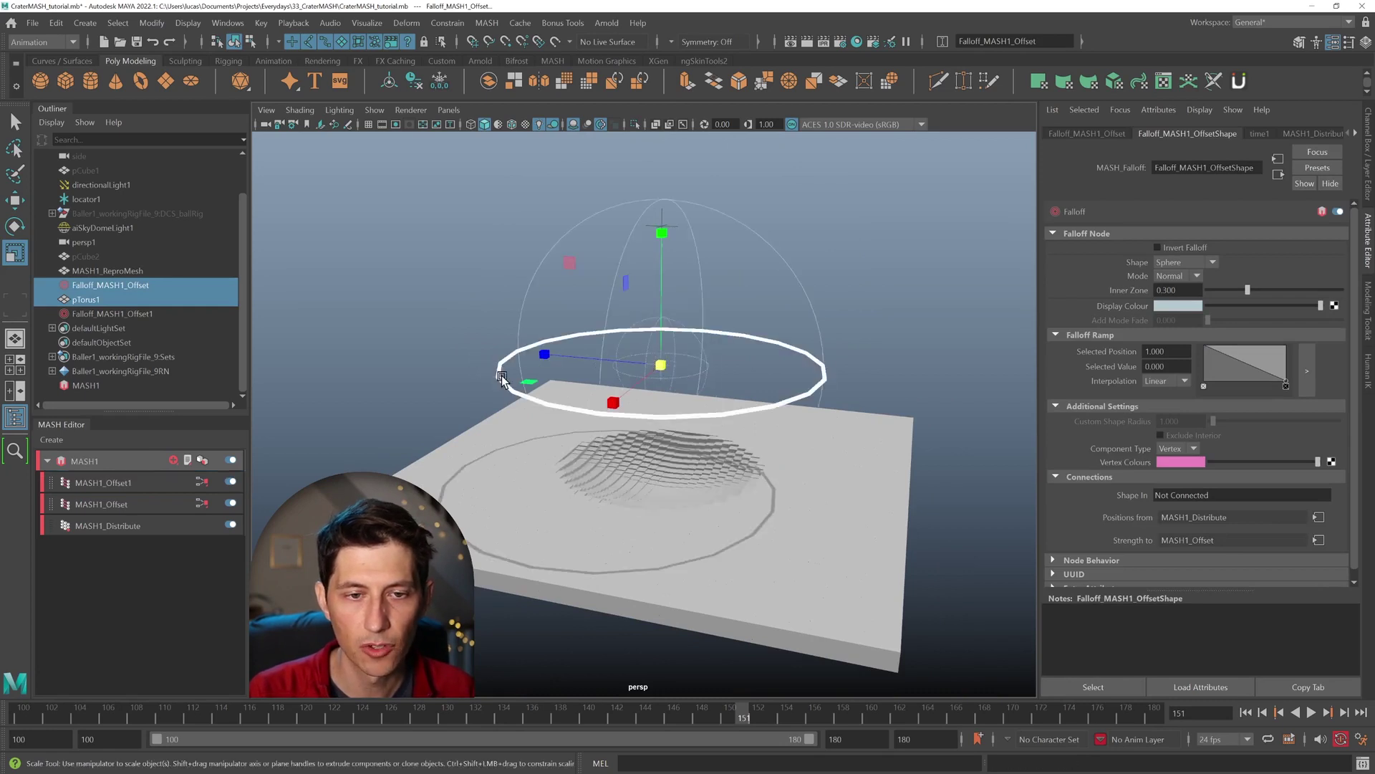
{"action": "key", "text": "w"}
{"action": "left_click_drag", "start_coordinate": [661, 222], "coordinate": [661, 294]}
{"action": "key", "text": "ctrl+z"}
Scale pTorus1 down around the smaller crater opening and lower it to about 1.9 in Y.
{"action": "left_click", "coordinate": [126, 299]}
{"action": "key", "text": "r"}
{"action": "left_click_drag", "start_coordinate": [661, 427], "coordinate": [651, 403]}
{"action": "key", "text": "w"}
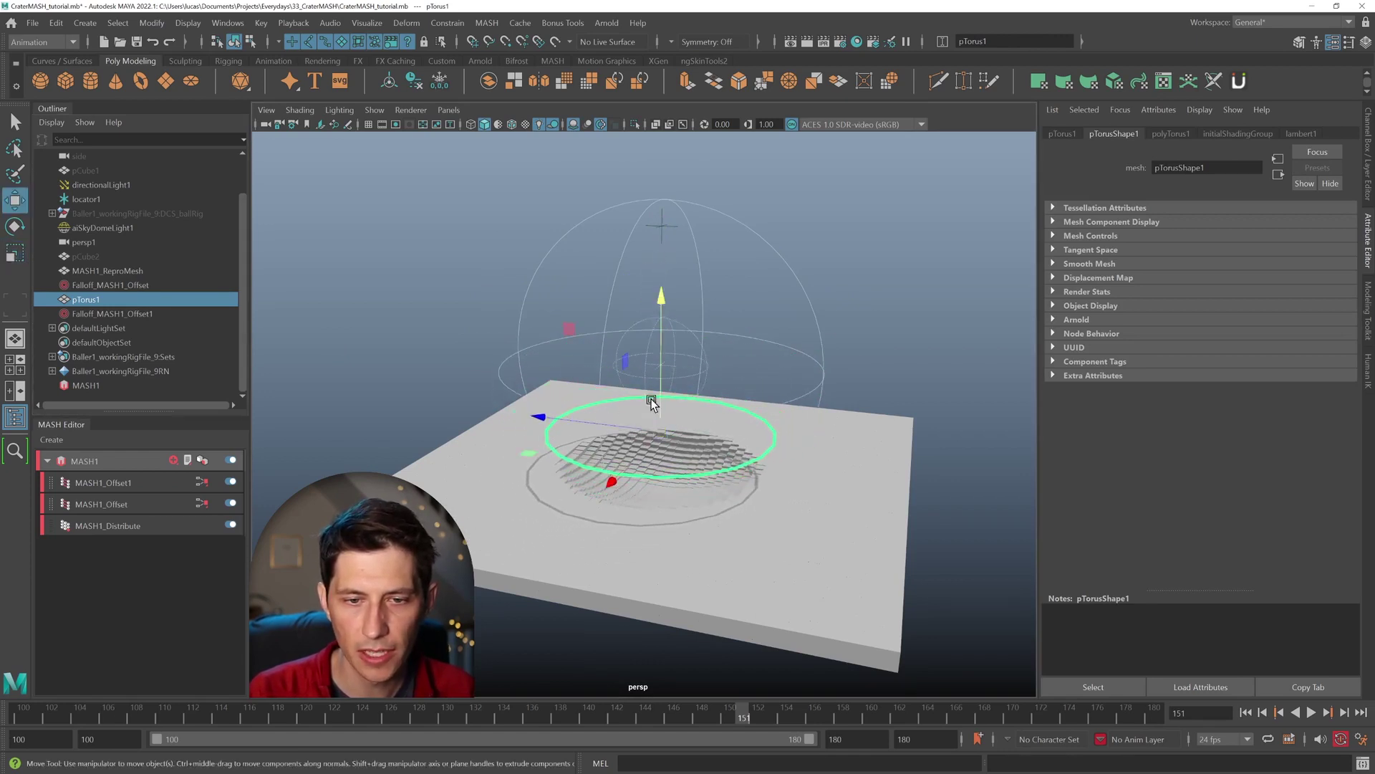
{"action": "mouse_move", "coordinate": [662, 301]}
{"action": "left_mouse_down"}
{"action": "mouse_move", "coordinate": [654, 332]}
{"action": "mouse_move", "coordinate": [652, 315]}
{"action": "left_mouse_up"}
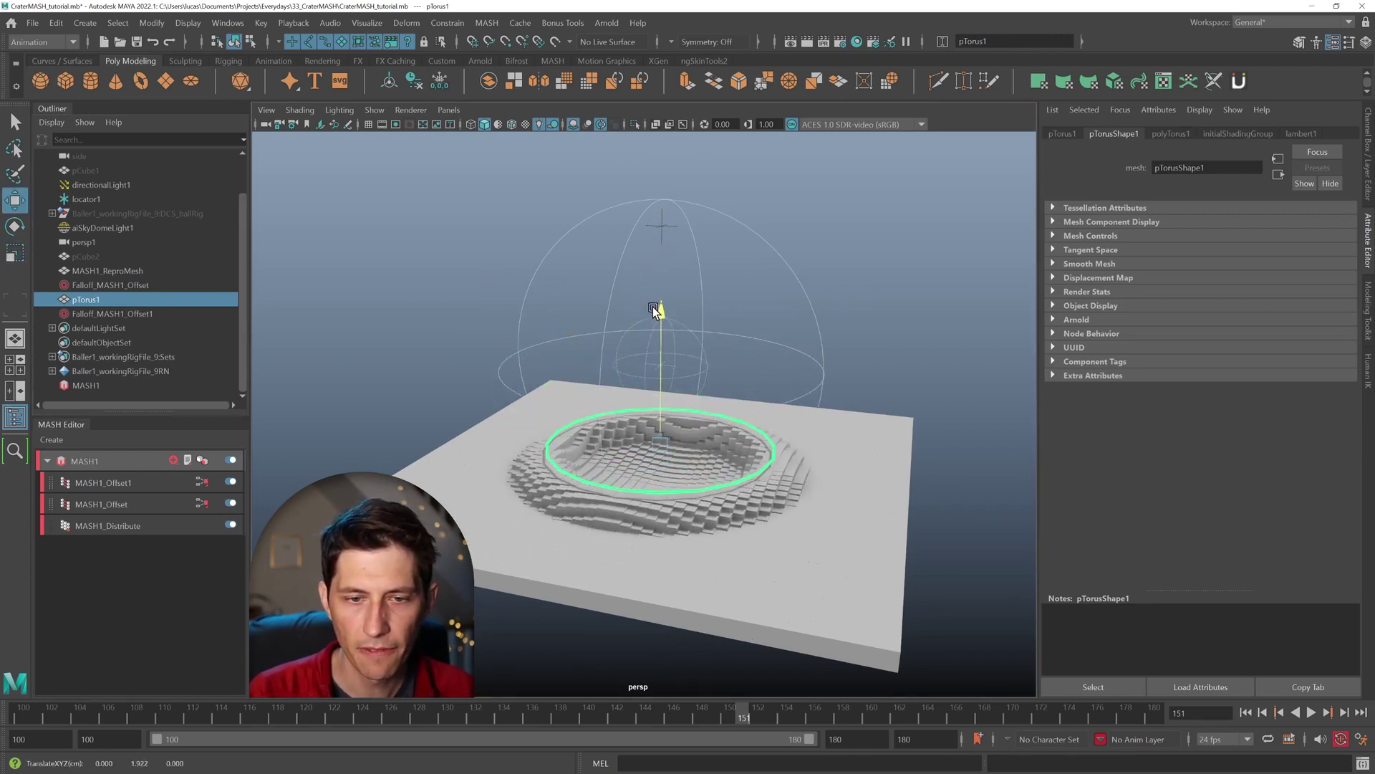
Select the sphere falloff and the torus together again and rescale both uniformly above the grid.
{"action": "left_click", "coordinate": [568, 262]}
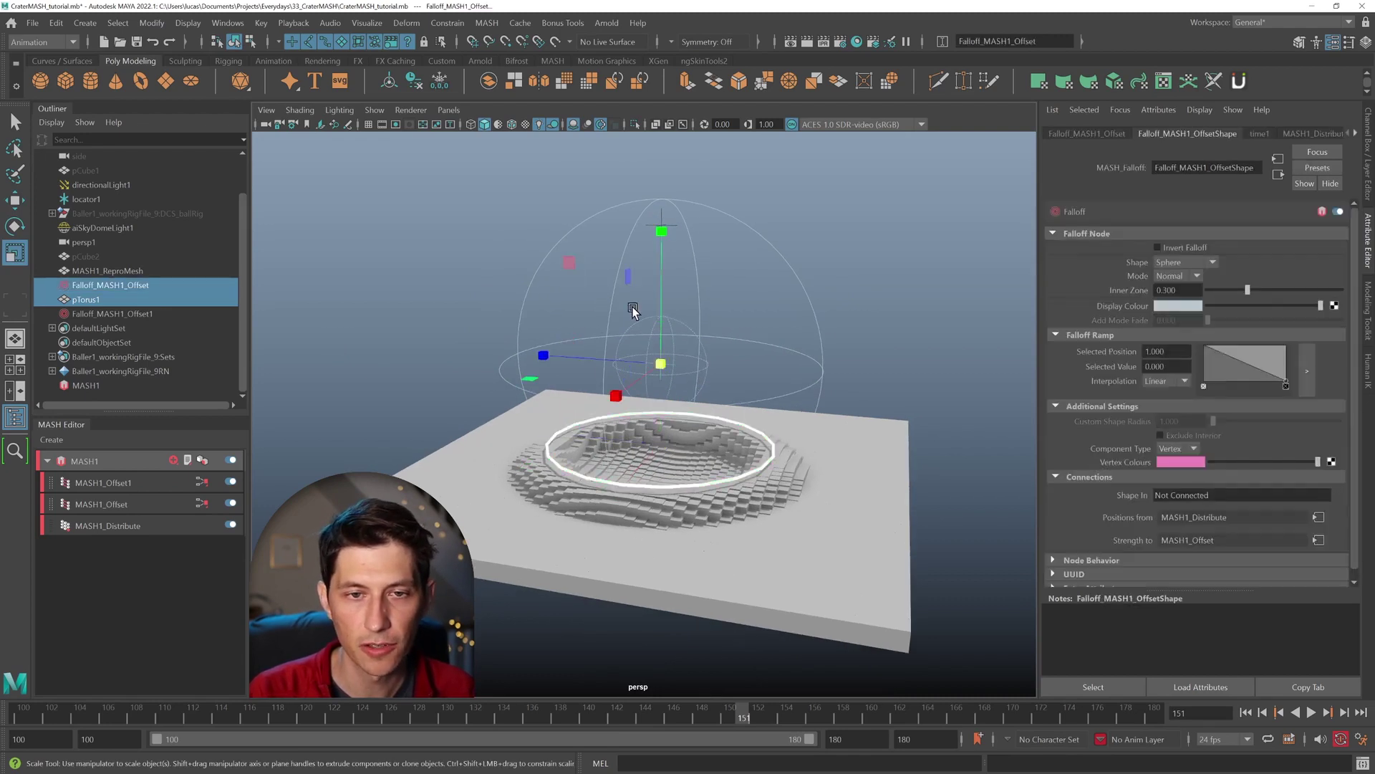
{"action": "left_click", "coordinate": [663, 213]}
{"action": "key", "text": "ctrl+z"}
{"action": "left_click_drag", "start_coordinate": [659, 261], "coordinate": [677, 358], "text": "alt"}
{"action": "key", "text": "r"}
{"action": "left_click_drag", "start_coordinate": [666, 358], "coordinate": [626, 408]}
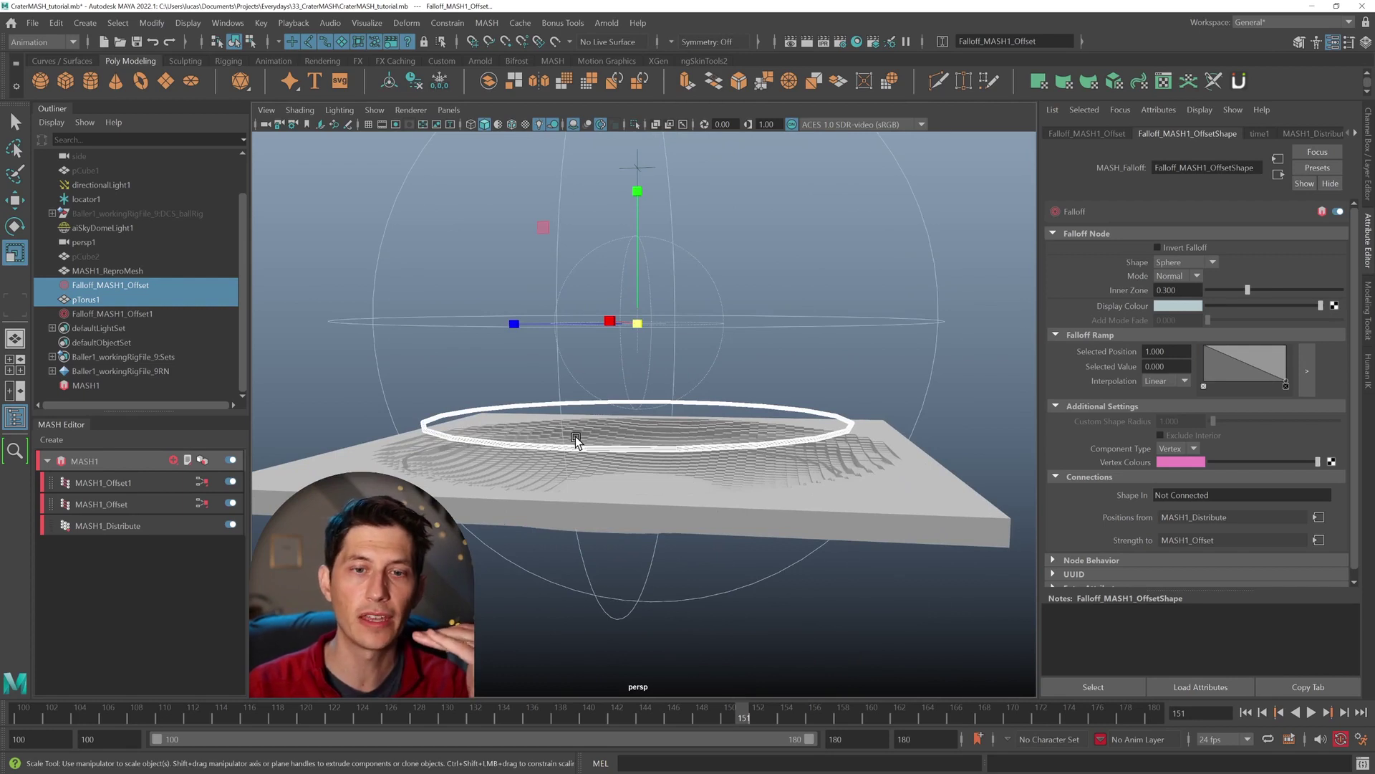
Lower the sphere falloff and torus together into the grid and scale them uniformly to about 9.3.
{"action": "key", "text": "w"}
{"action": "left_click_drag", "start_coordinate": [638, 268], "coordinate": [635, 303]}
{"action": "key", "text": "ctrl+z"}
{"action": "key", "text": "r"}
{"action": "mouse_move", "coordinate": [646, 358]}
{"action": "left_mouse_down"}
{"action": "mouse_move", "coordinate": [659, 347]}
{"action": "mouse_move", "coordinate": [618, 352]}
{"action": "mouse_move", "coordinate": [643, 367]}
{"action": "left_mouse_up"}
{"action": "key", "text": "w"}
{"action": "left_click_drag", "start_coordinate": [637, 307], "coordinate": [631, 353]}
{"action": "key", "text": "r"}
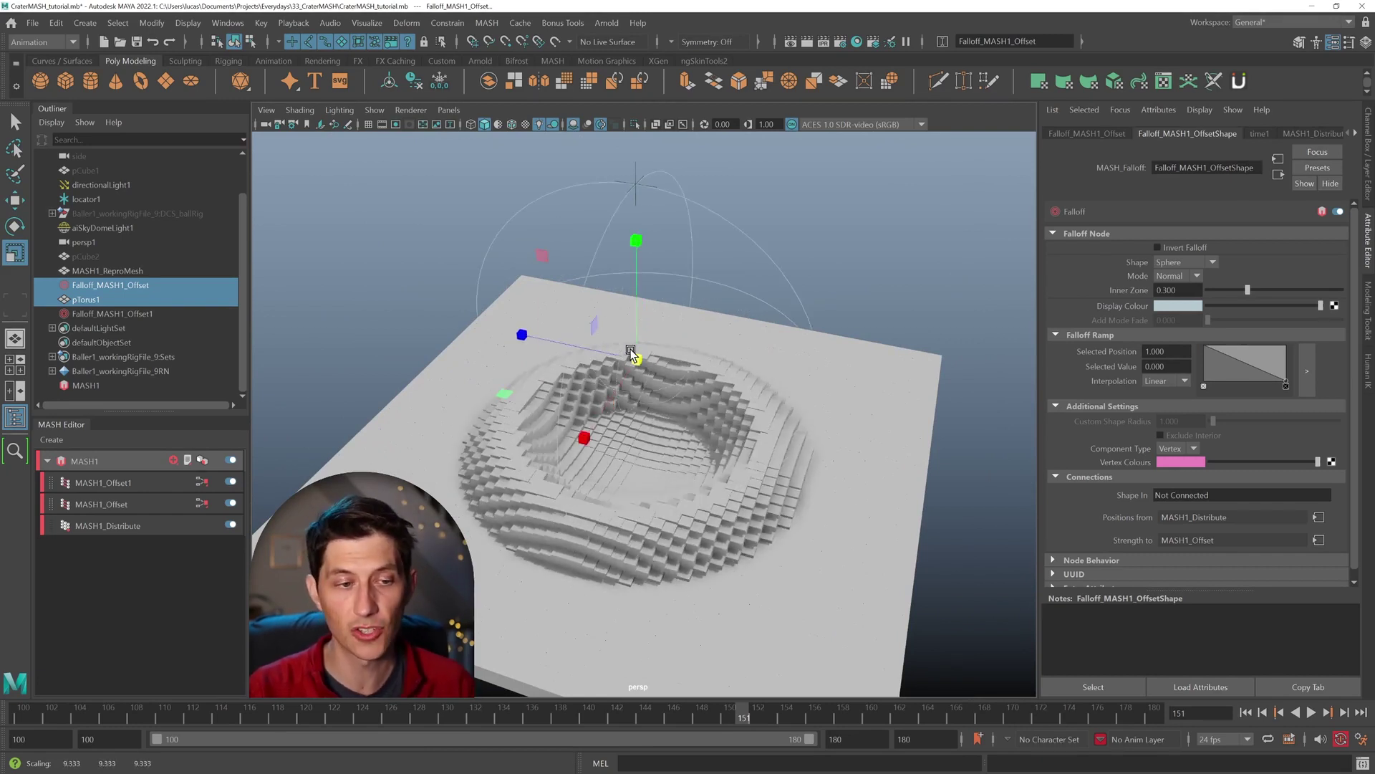
Add a Random node to the MASH1 network.
{"action": "left_click", "coordinate": [119, 470]}
{"action": "left_click_drag", "start_coordinate": [734, 438], "coordinate": [705, 437], "text": "alt"}
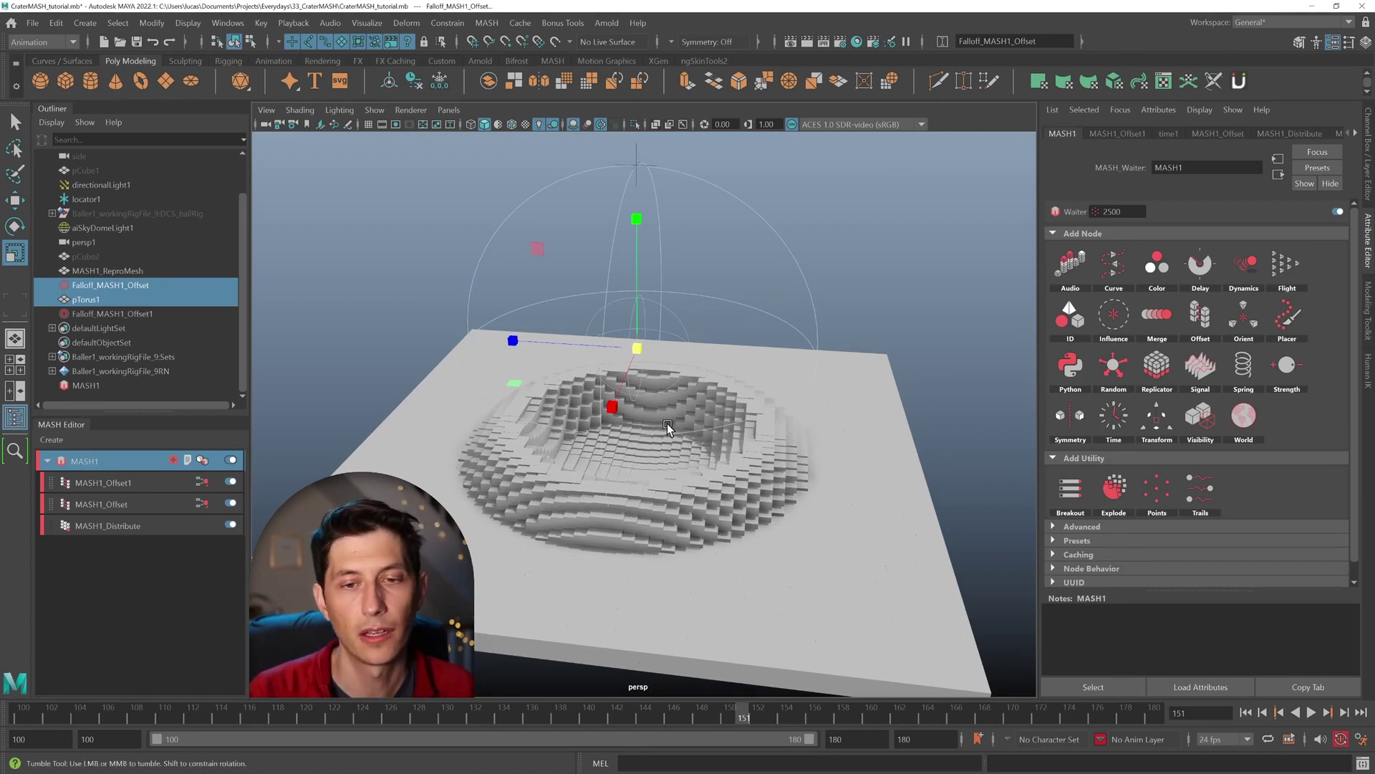
{"action": "left_click_drag", "start_coordinate": [684, 451], "coordinate": [659, 434], "text": "alt"}
{"action": "left_click_drag", "start_coordinate": [566, 472], "coordinate": [544, 475], "text": "alt"}
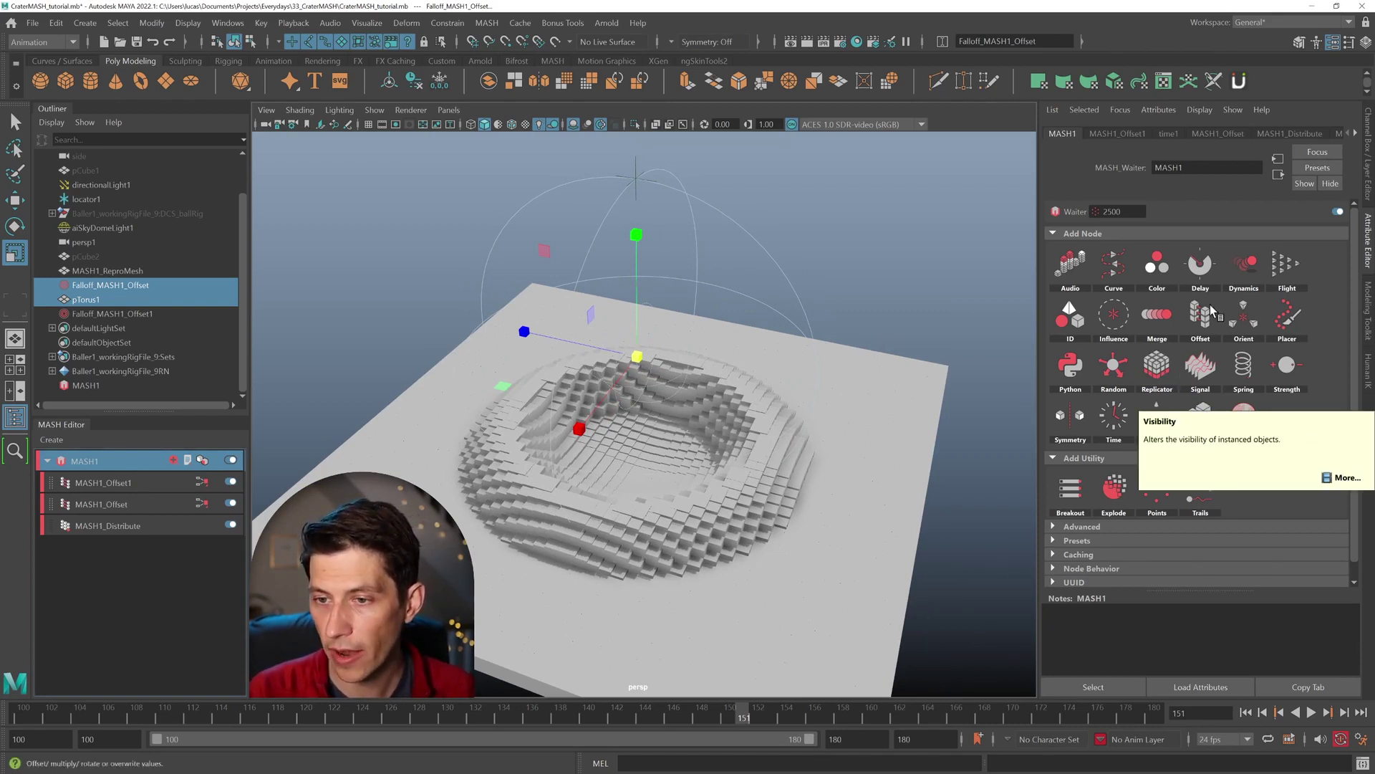
{"action": "left_click", "coordinate": [1114, 366]}
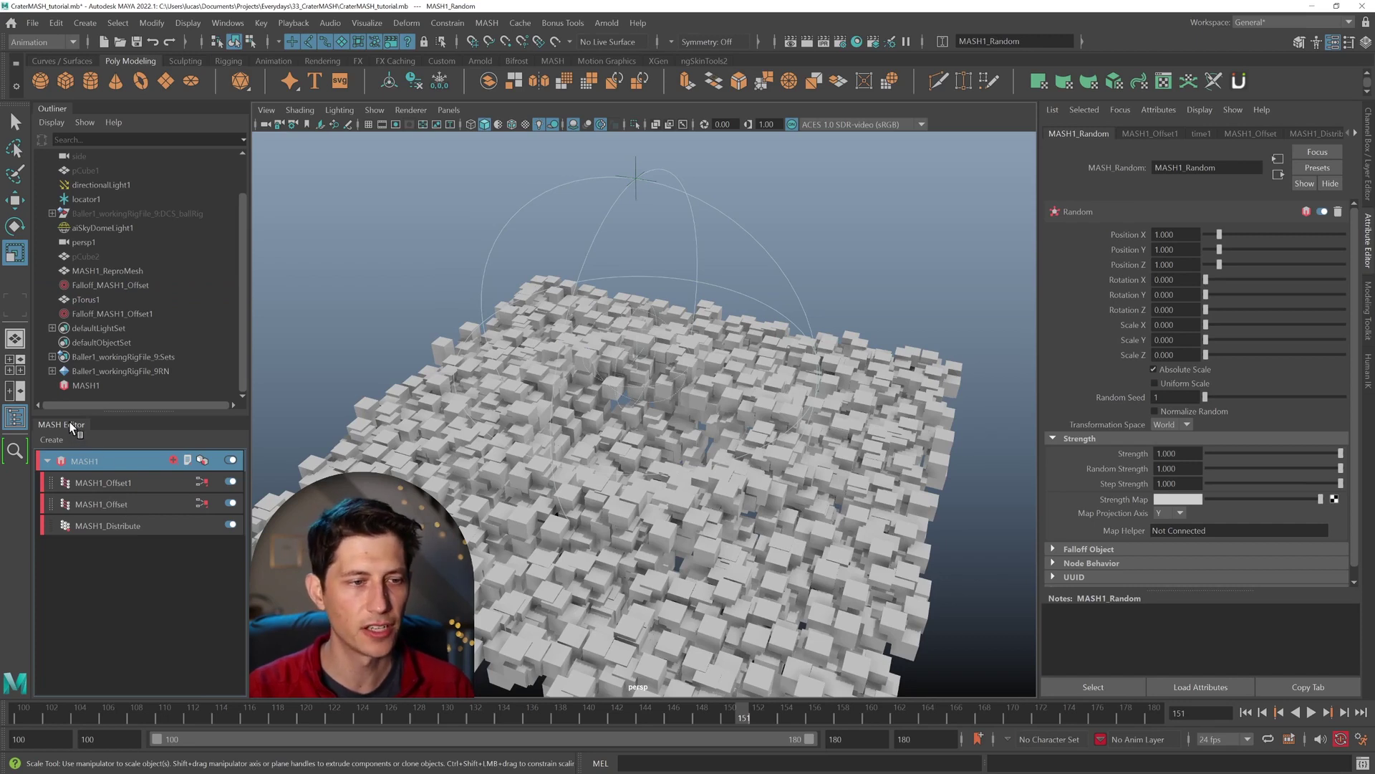
Reopen the MASH Editor beneath the Outliner and resize it so the node list and the Outliner are both readable.
{"action": "left_click_drag", "start_coordinate": [72, 426], "coordinate": [141, 478]}
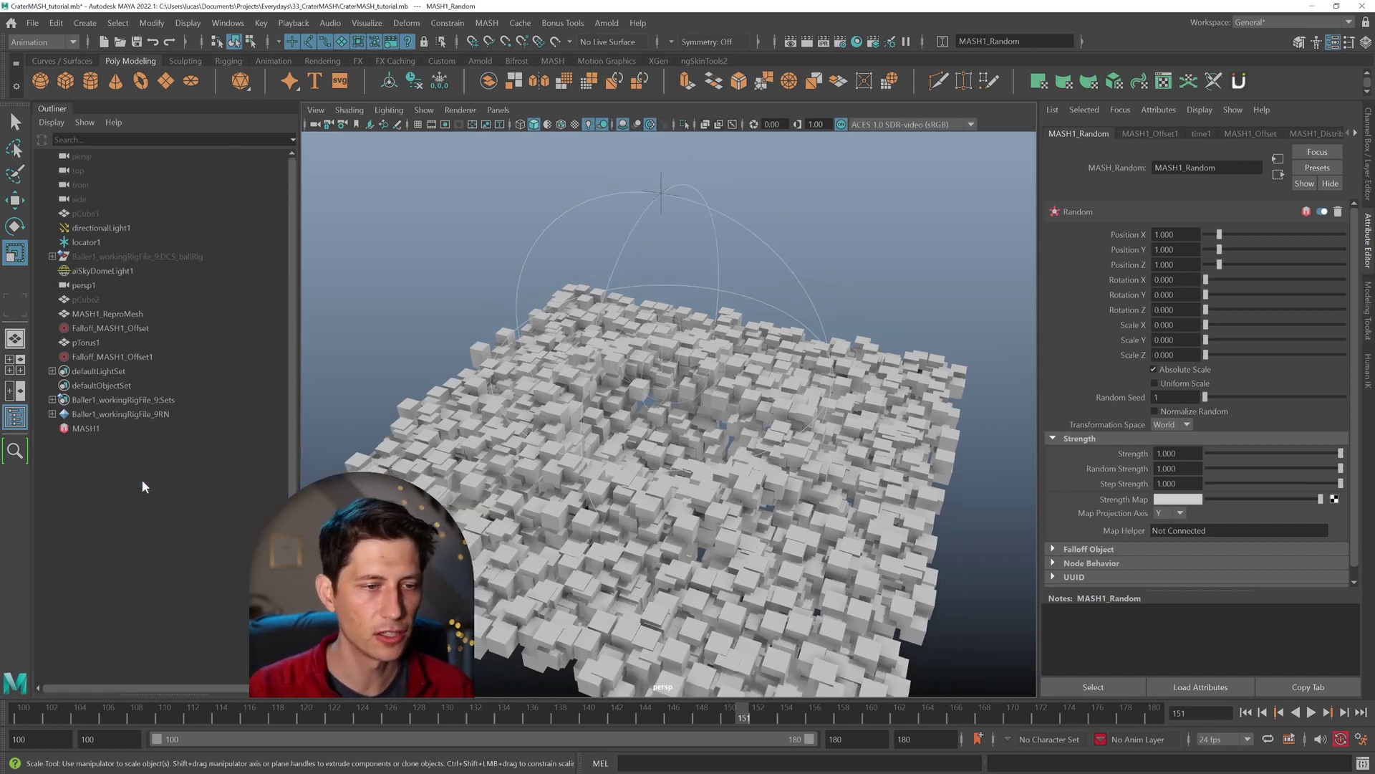
{"action": "left_click", "coordinate": [487, 22]}
{"action": "left_click", "coordinate": [513, 67]}
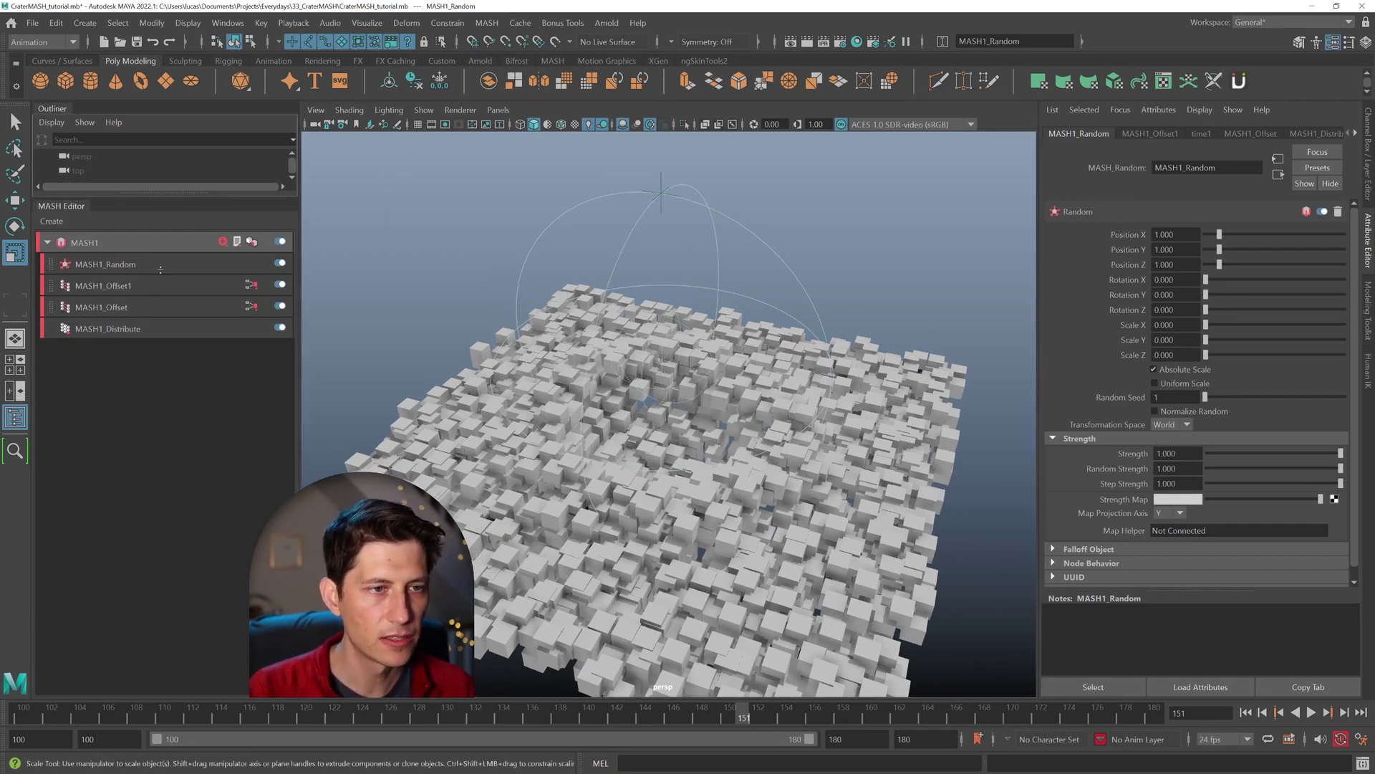
{"action": "left_click_drag", "start_coordinate": [160, 270], "coordinate": [162, 305]}
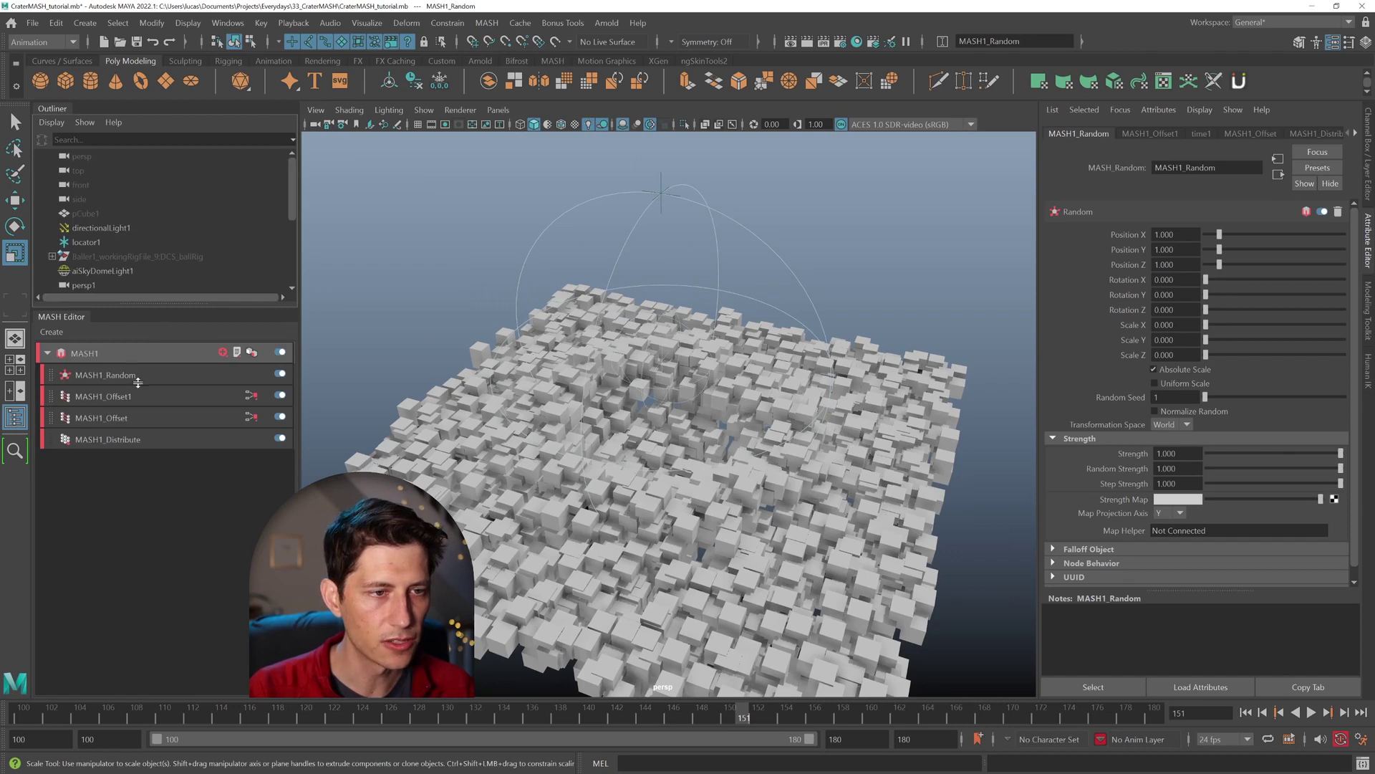
{"action": "left_click_drag", "start_coordinate": [138, 382], "coordinate": [150, 385]}
Move MASH1_Random below both Offset nodes, directly above MASH1_Distribute in the node stack.
{"action": "left_click", "coordinate": [126, 479]}
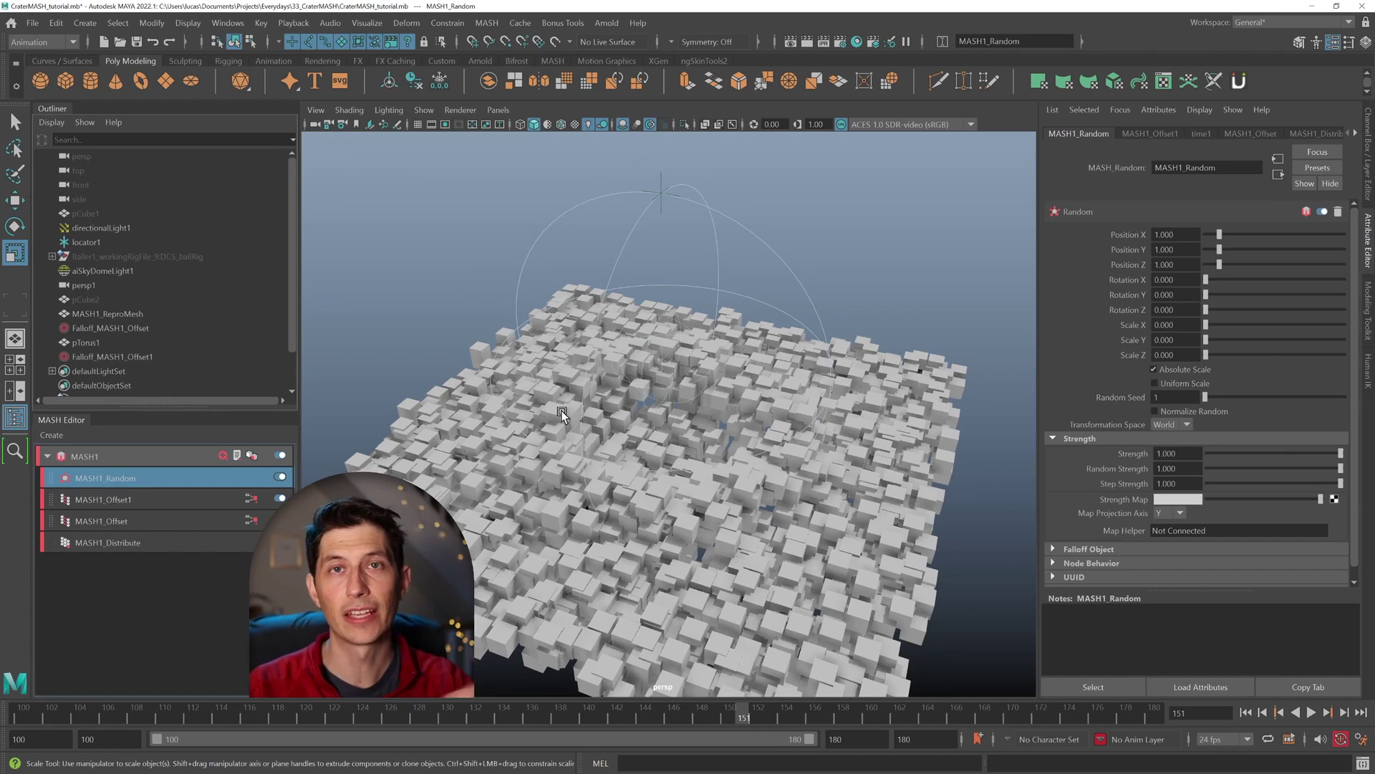
{"action": "left_click_drag", "start_coordinate": [113, 484], "coordinate": [122, 537]}
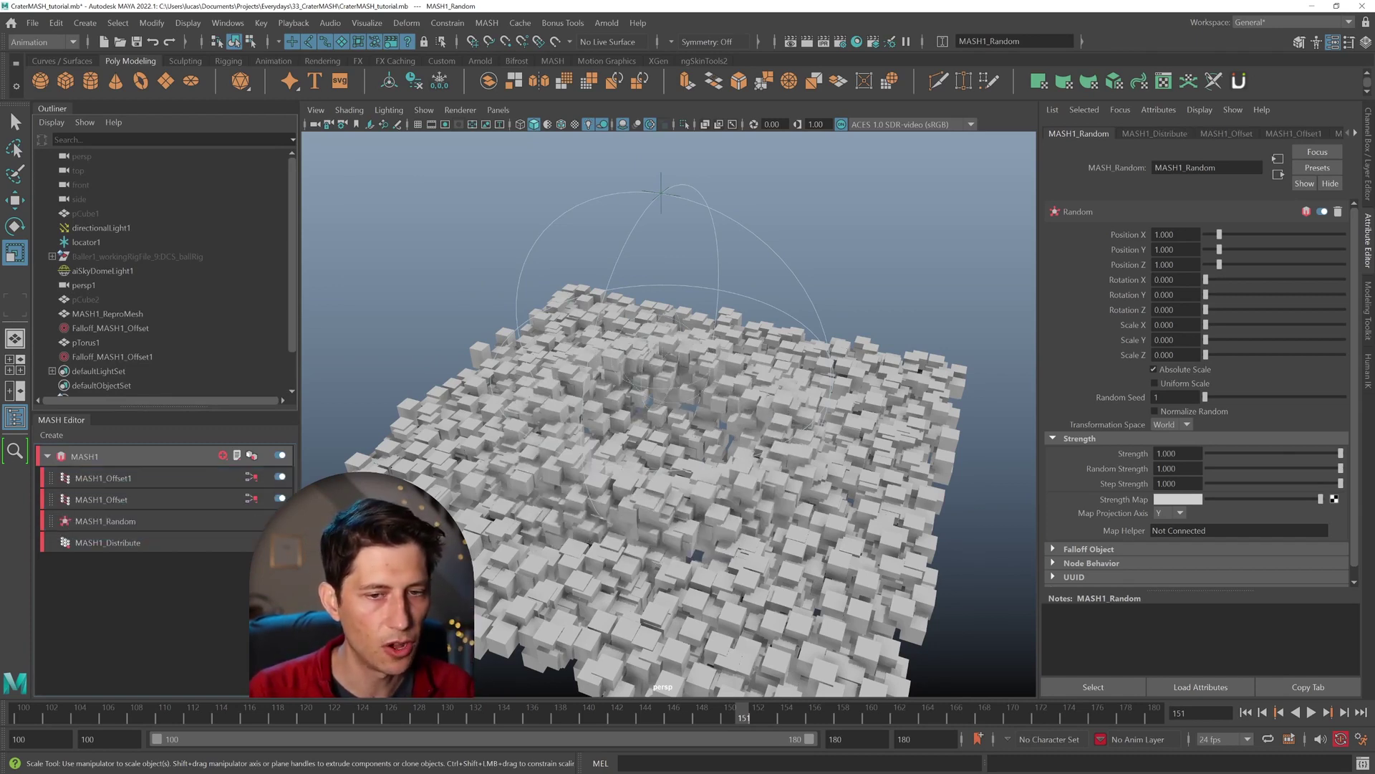
{"action": "scroll", "coordinate": [607, 390], "scroll_direction": "down", "scroll_amount": 3}
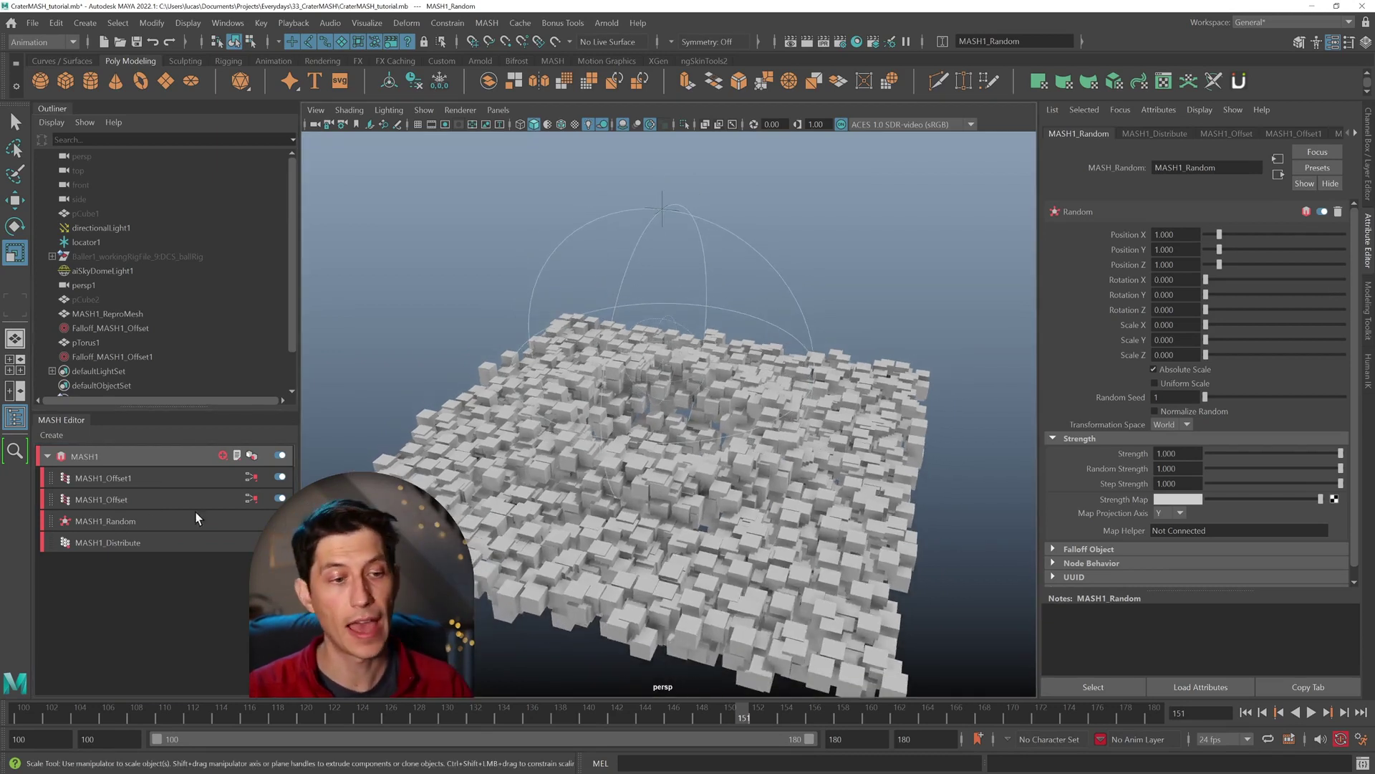
Create a new falloff object for MASH1_Random to limit the randomness to the crater area.
{"action": "left_click", "coordinate": [158, 521]}
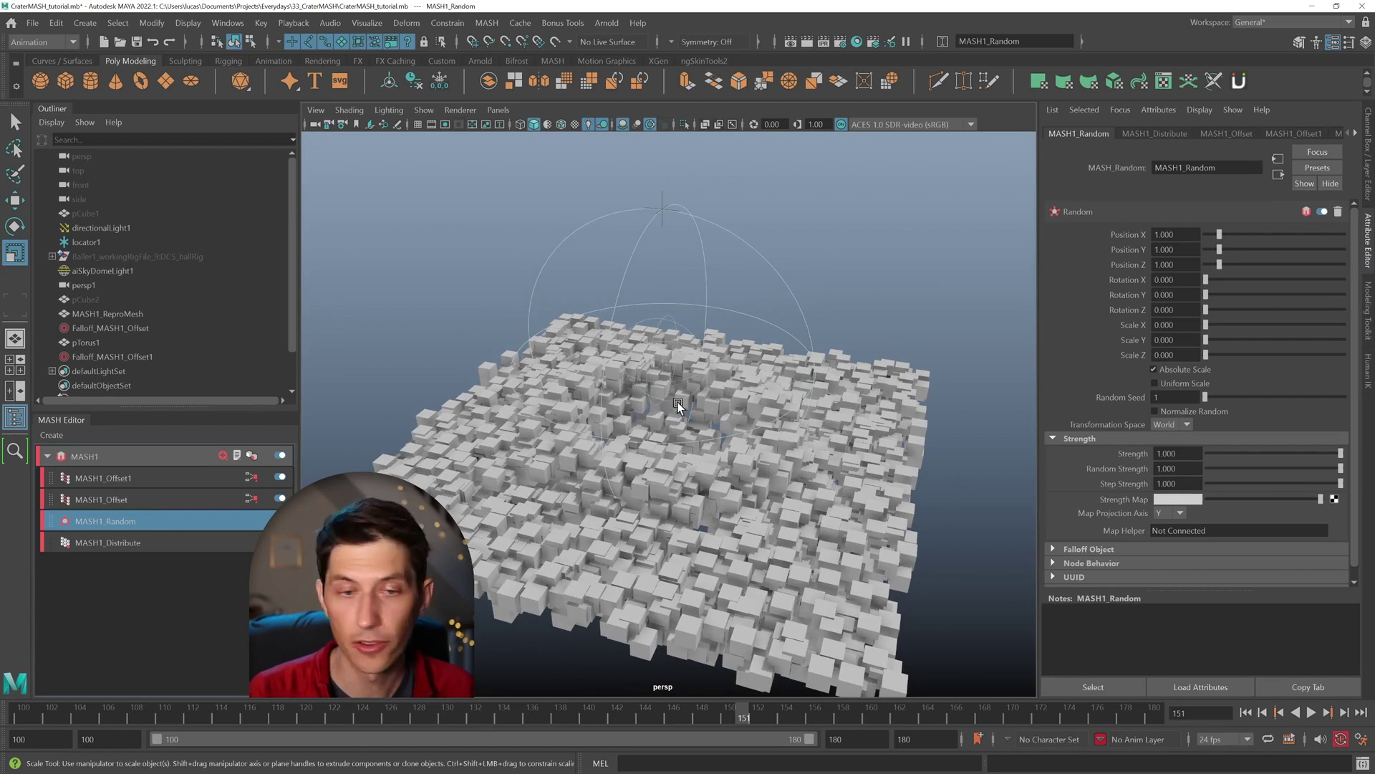
{"action": "scroll", "coordinate": [1081, 500], "scroll_direction": "down", "scroll_amount": 1}
{"action": "left_click", "coordinate": [1082, 537]}
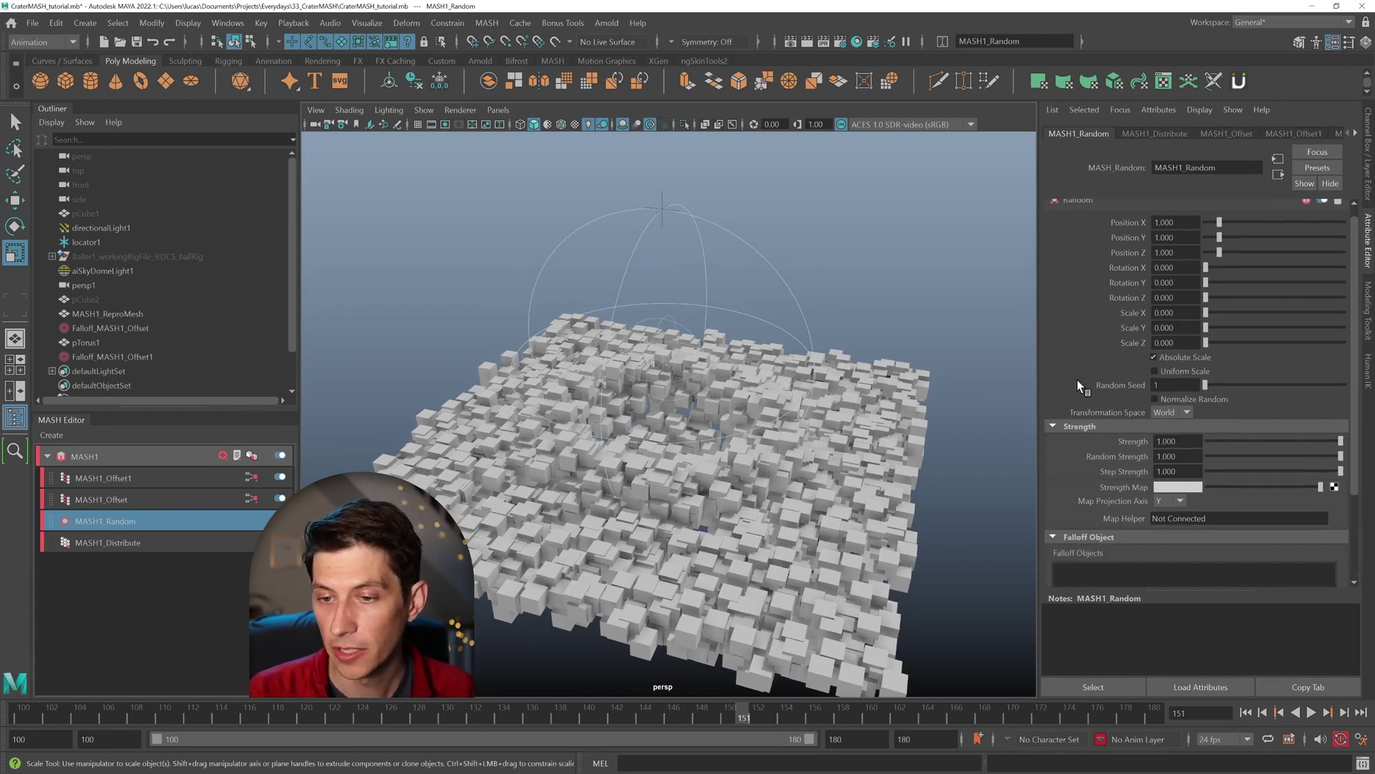
{"action": "scroll", "coordinate": [1101, 438], "scroll_direction": "down", "scroll_amount": 4}
{"action": "right_click", "coordinate": [1116, 475]}
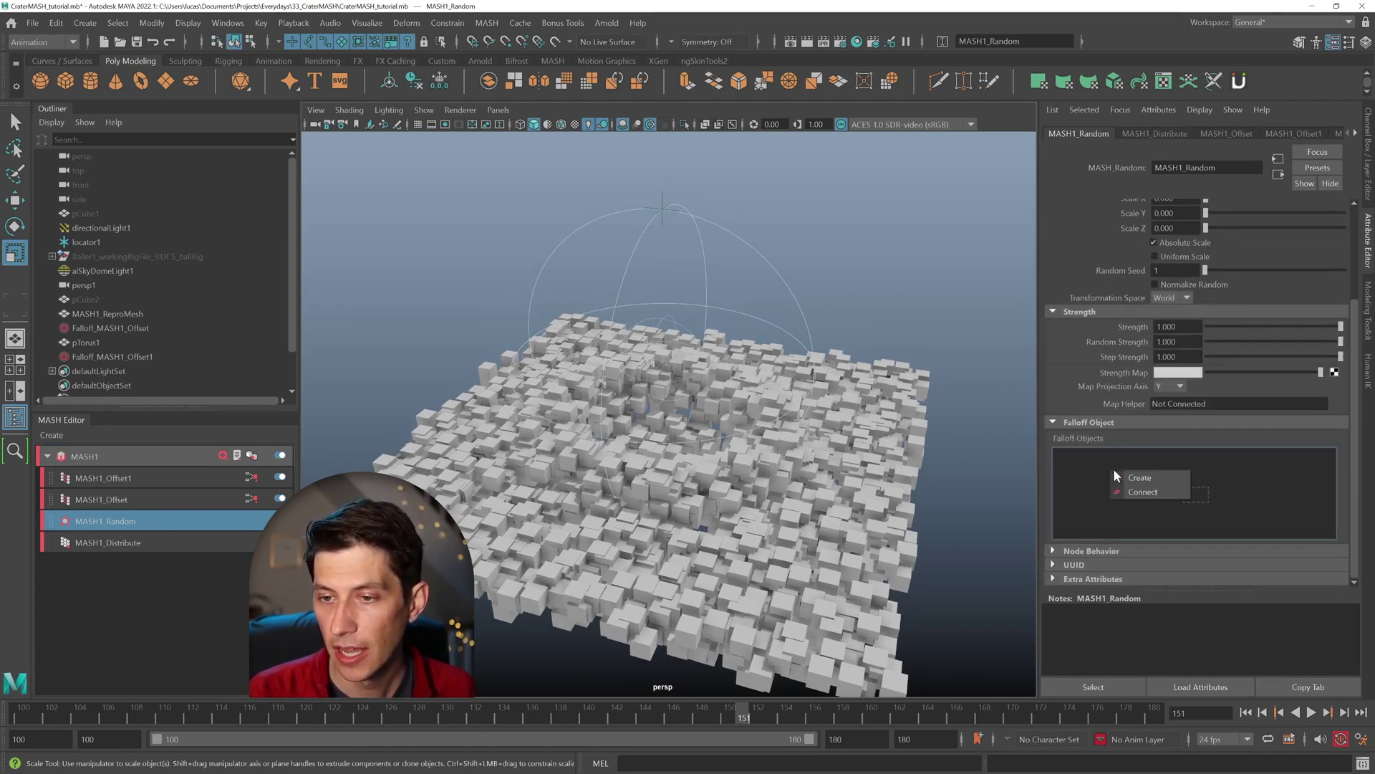
{"action": "left_click", "coordinate": [1138, 479]}
{"action": "mouse_move", "coordinate": [671, 443]}
{"action": "left_mouse_down", "text": "alt"}
{"action": "mouse_move", "coordinate": [637, 453]}
{"action": "mouse_move", "coordinate": [662, 453]}
{"action": "left_mouse_up", "text": "alt"}
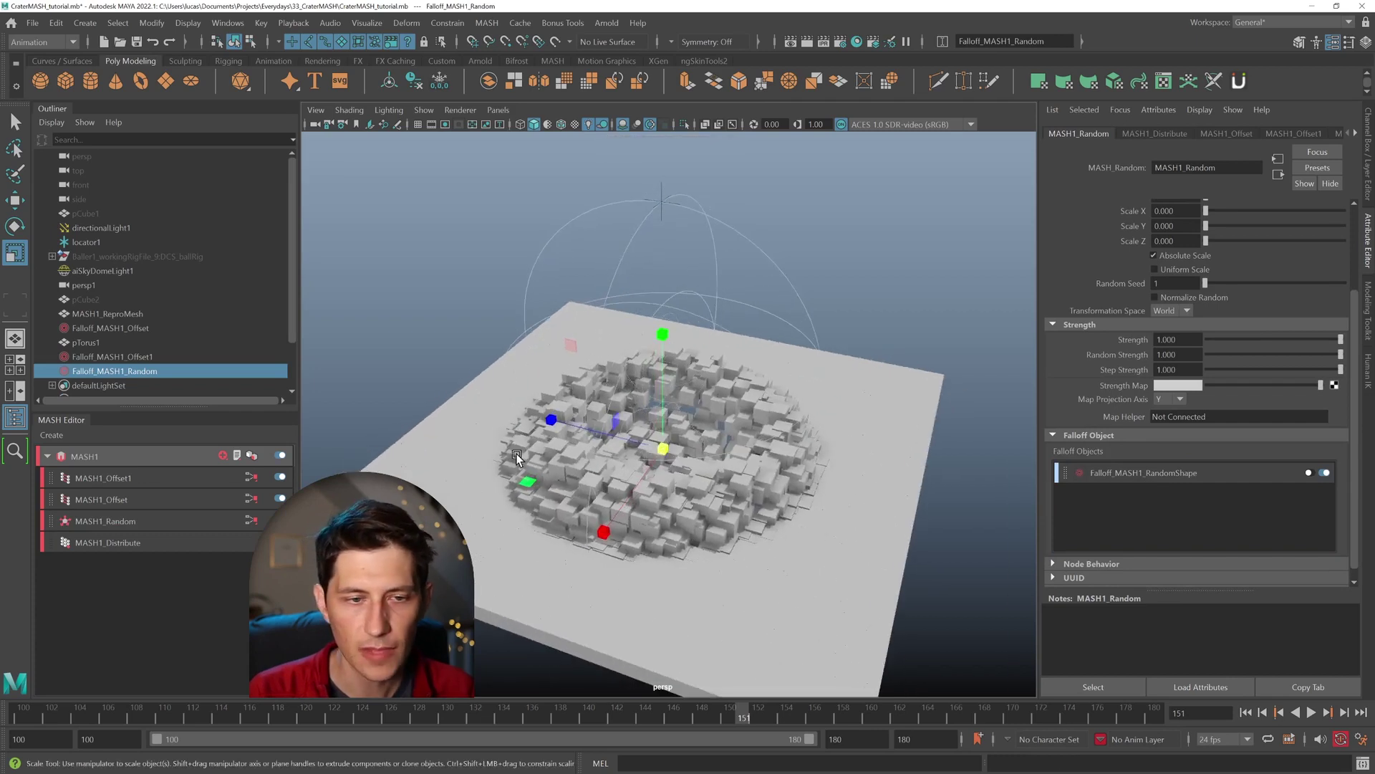
Disable MASH1_Offset and MASH1_Offset1 so that only the Random node's effect shows on the grid.
{"action": "left_click", "coordinate": [280, 497]}
{"action": "left_click", "coordinate": [280, 477]}
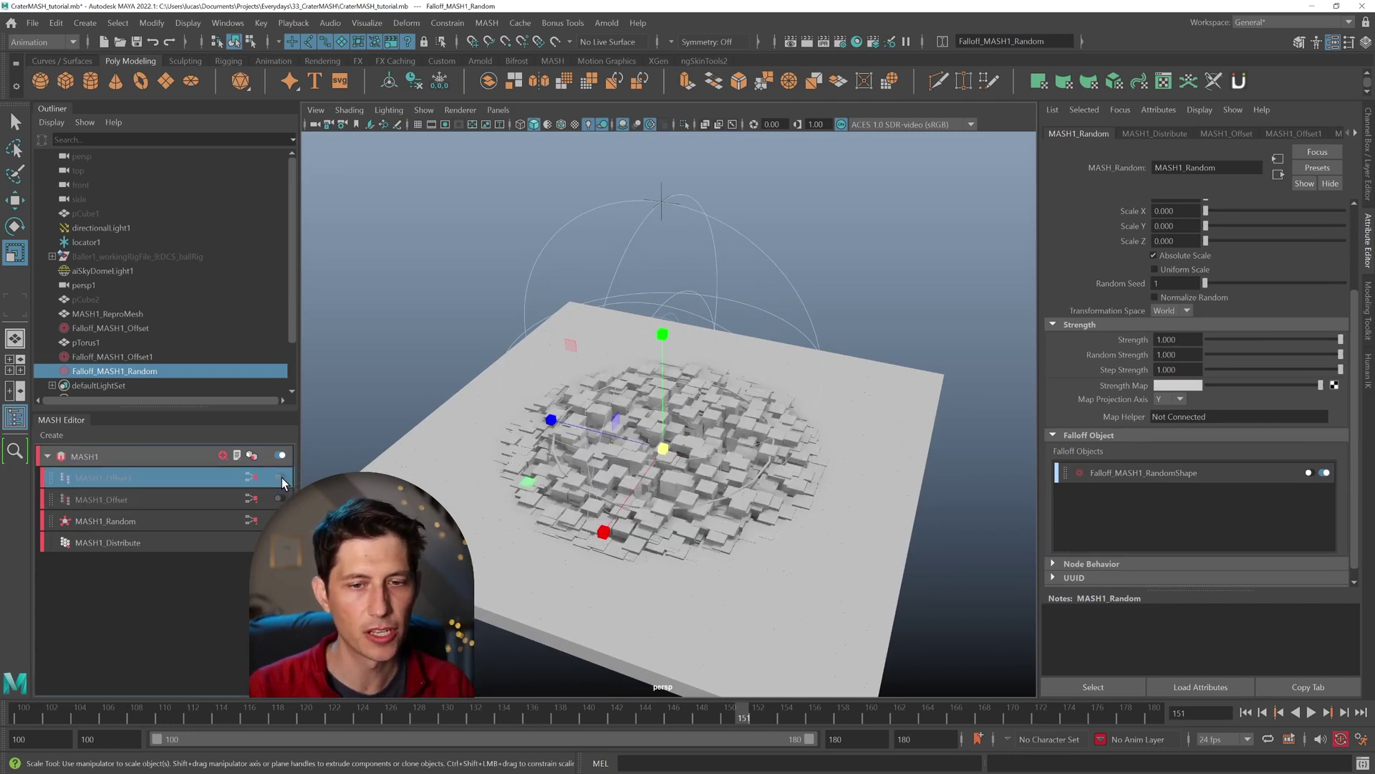
{"action": "left_click_drag", "start_coordinate": [709, 411], "coordinate": [521, 432], "text": "alt"}
{"action": "key", "text": "w"}
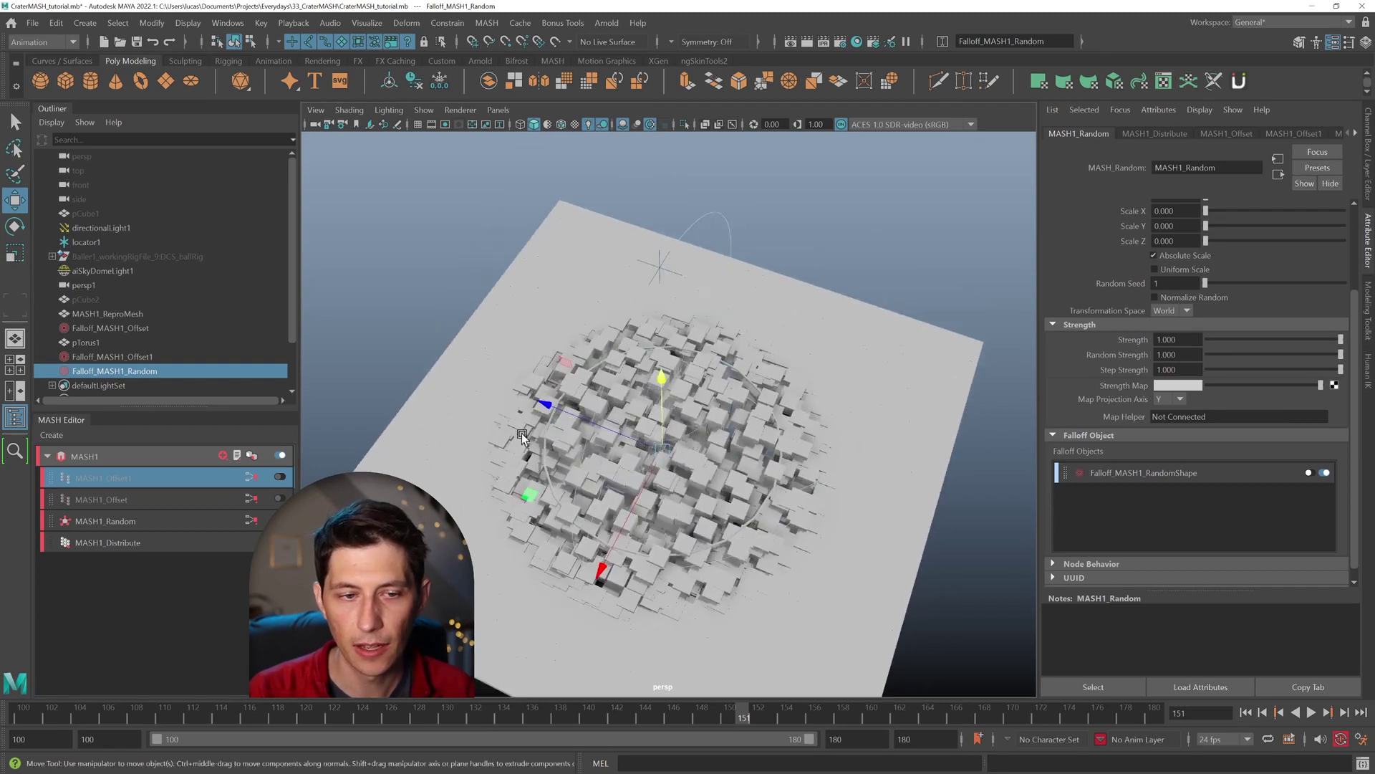
{"action": "left_click", "coordinate": [281, 478]}
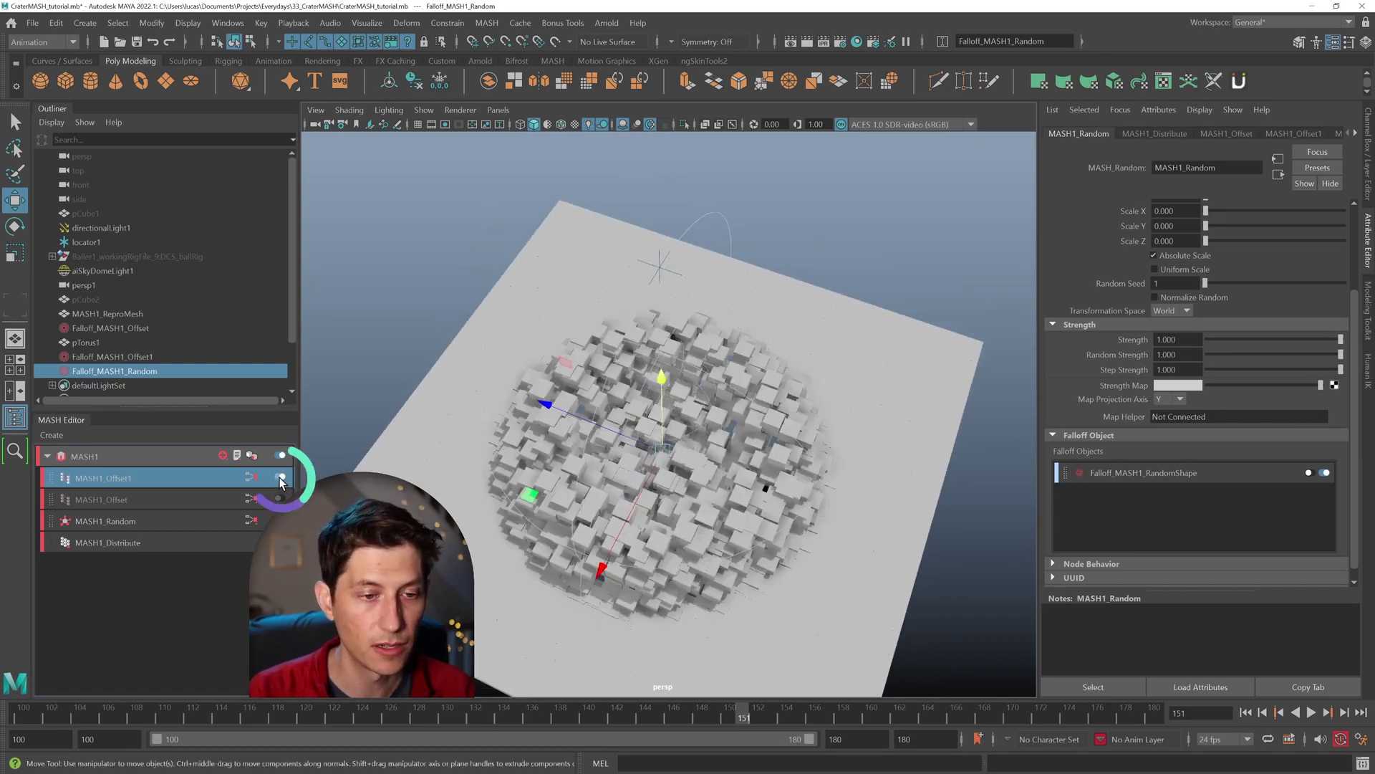
{"action": "left_click_drag", "start_coordinate": [722, 505], "coordinate": [727, 447], "text": "alt"}
Set MASH1_Random's Position Y to 0 and its Position X and Position Z to 0.5.
{"action": "scroll", "coordinate": [1103, 301], "scroll_direction": "up", "scroll_amount": 3}
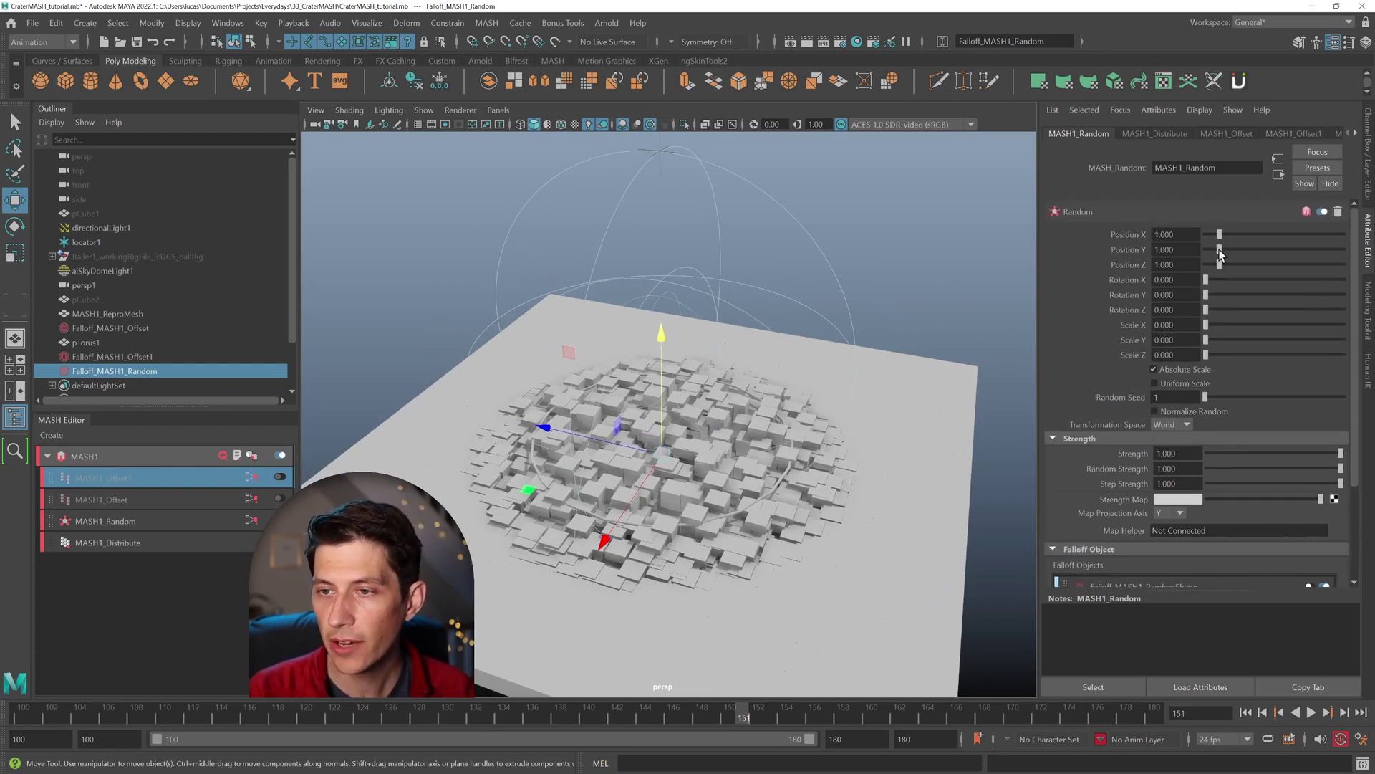
{"action": "left_click_drag", "start_coordinate": [1220, 254], "coordinate": [1175, 266]}
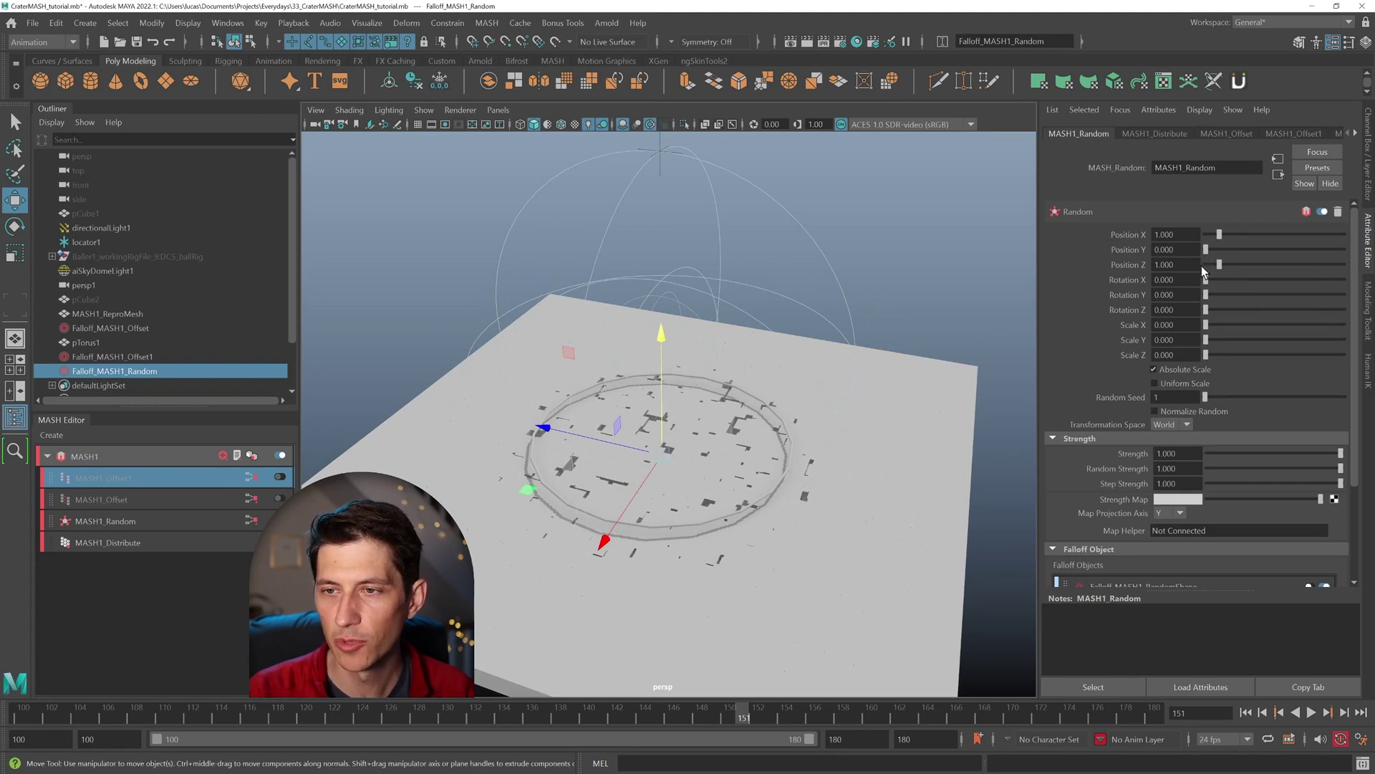
{"action": "left_click_drag", "start_coordinate": [810, 358], "coordinate": [872, 368], "text": "alt"}
{"action": "left_click", "coordinate": [1168, 234]}
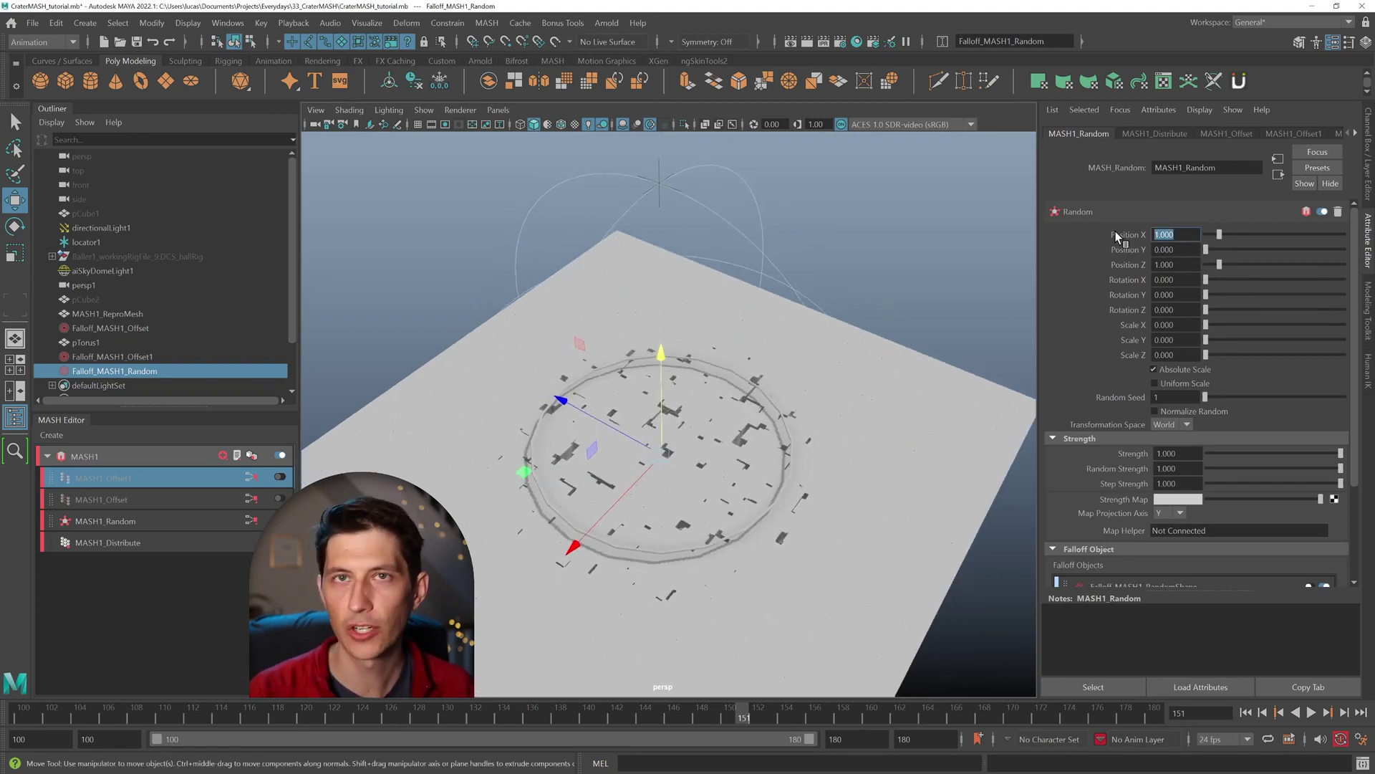
{"action": "type", "text": "0.5"}
{"action": "key", "text": "Return"}
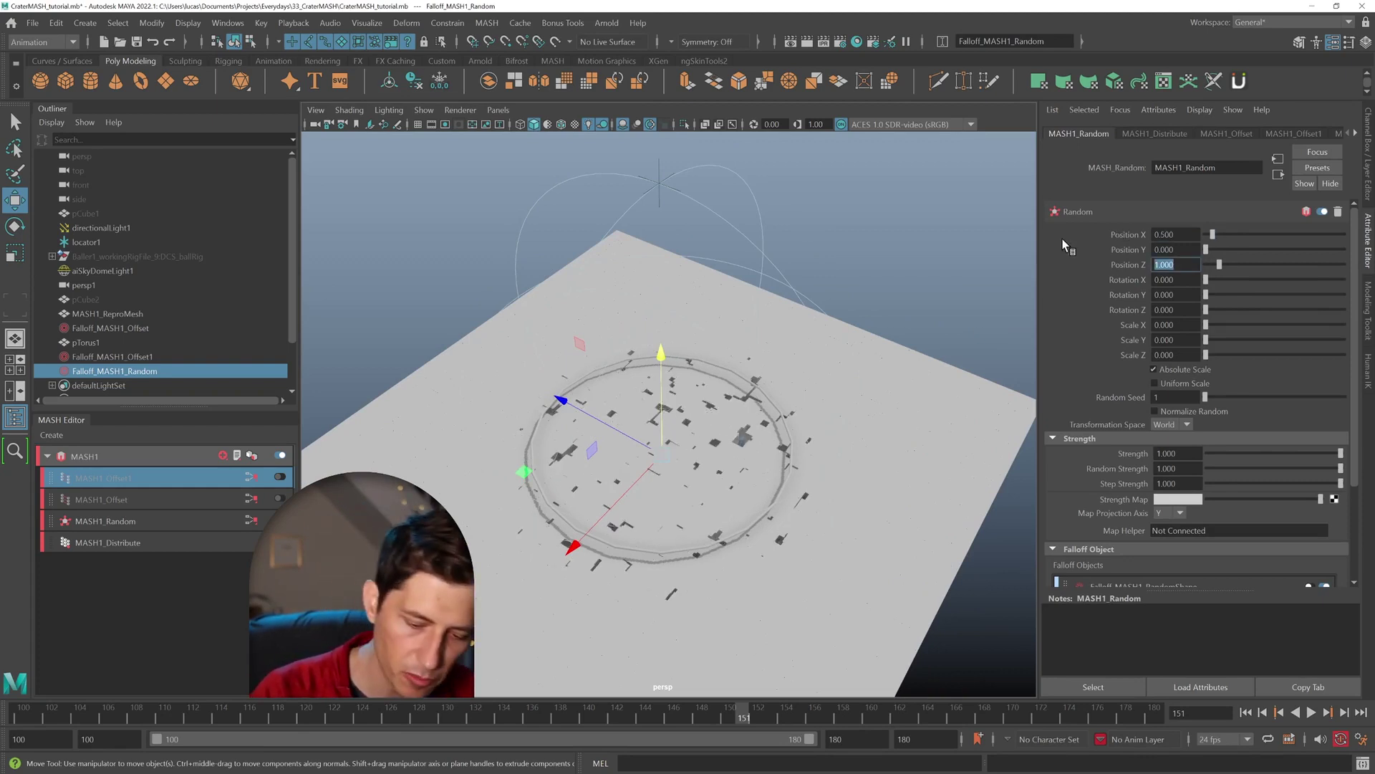
{"action": "type", "text": "0.5"}
{"action": "key", "text": "Return"}
{"action": "mouse_move", "coordinate": [726, 418]}
{"action": "left_mouse_down", "text": "alt"}
{"action": "mouse_move", "coordinate": [817, 421]}
{"action": "mouse_move", "coordinate": [723, 415]}
{"action": "left_mouse_up", "text": "alt"}
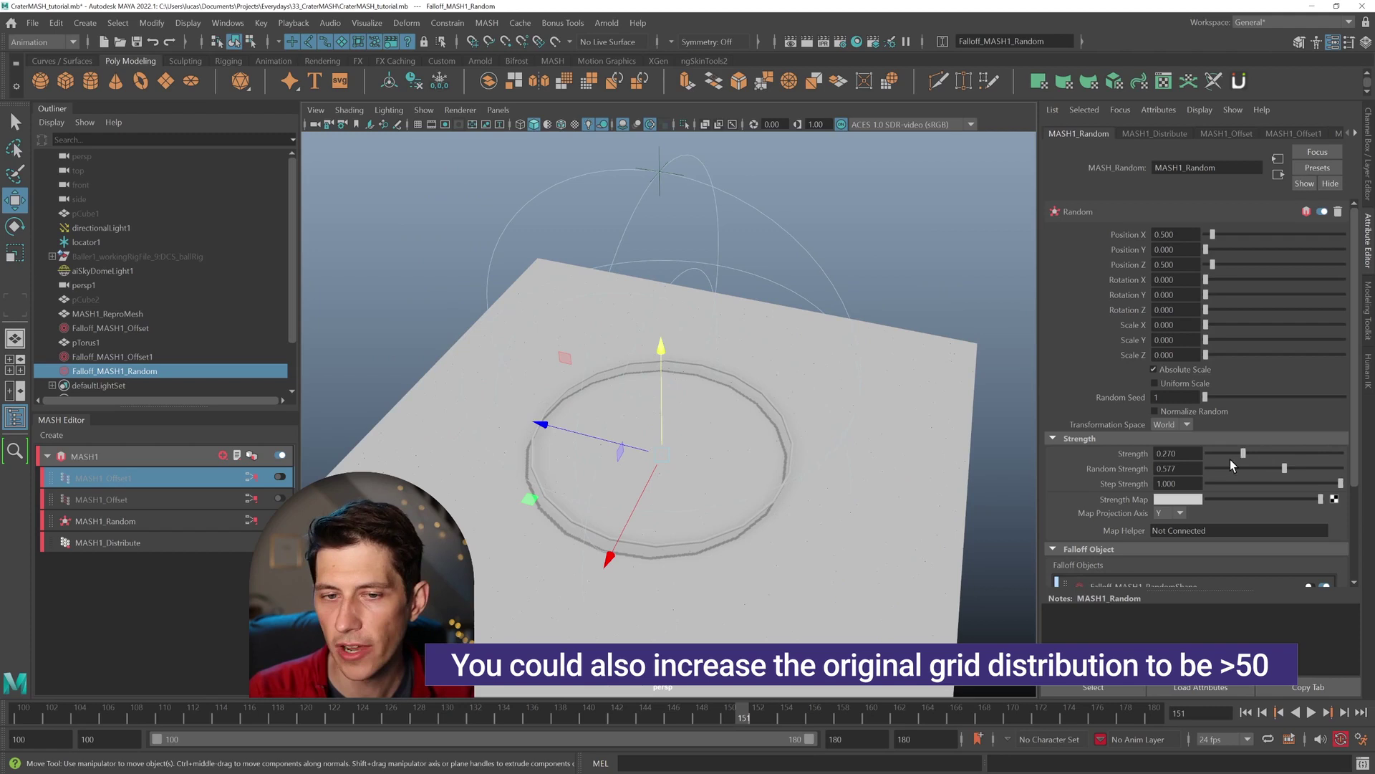
Set MASH1_Random's Strength to about 0.83 and display wireframe over the shaded cubes in the viewport.
{"action": "left_click_drag", "start_coordinate": [1213, 453], "coordinate": [1343, 453]}
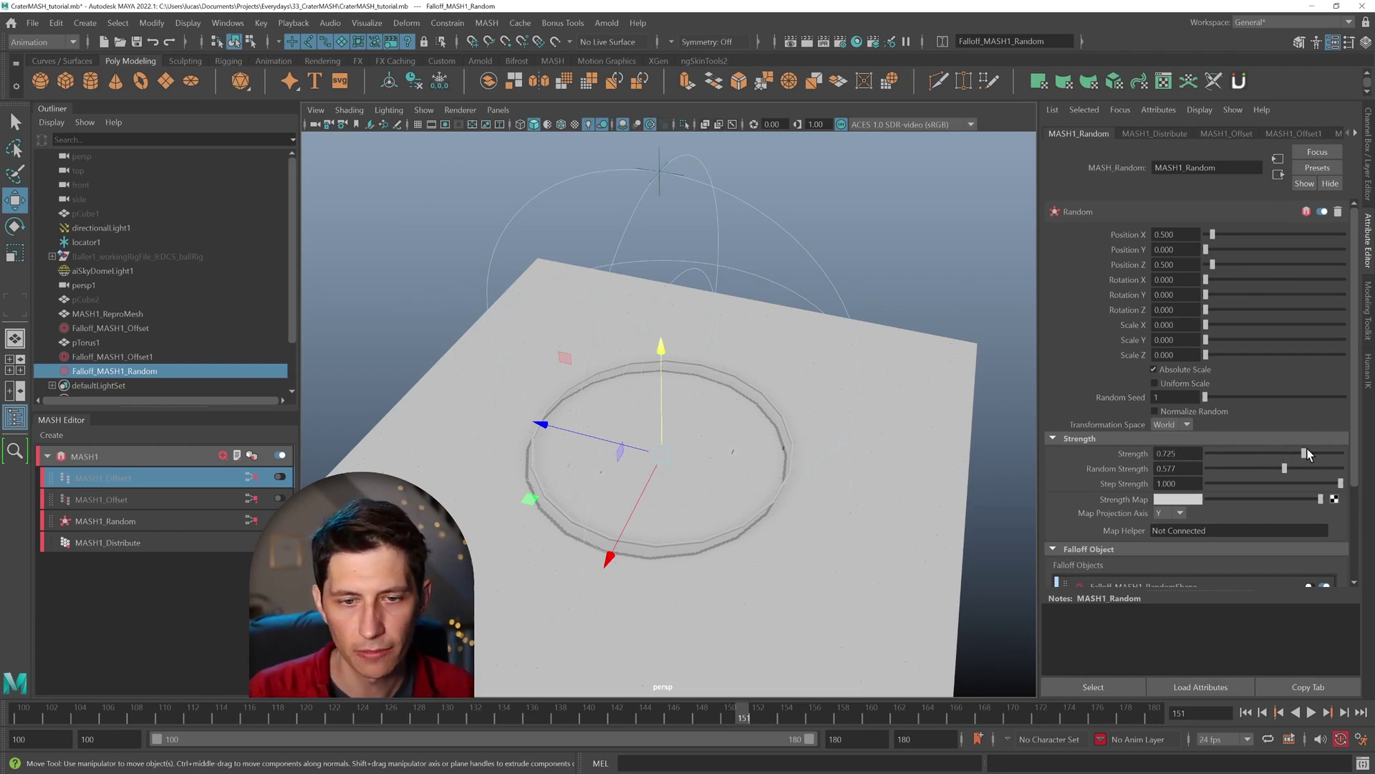
{"action": "left_click_drag", "start_coordinate": [935, 475], "coordinate": [718, 478], "text": "alt"}
{"action": "middle_click_drag", "start_coordinate": [676, 414], "coordinate": [647, 384]}
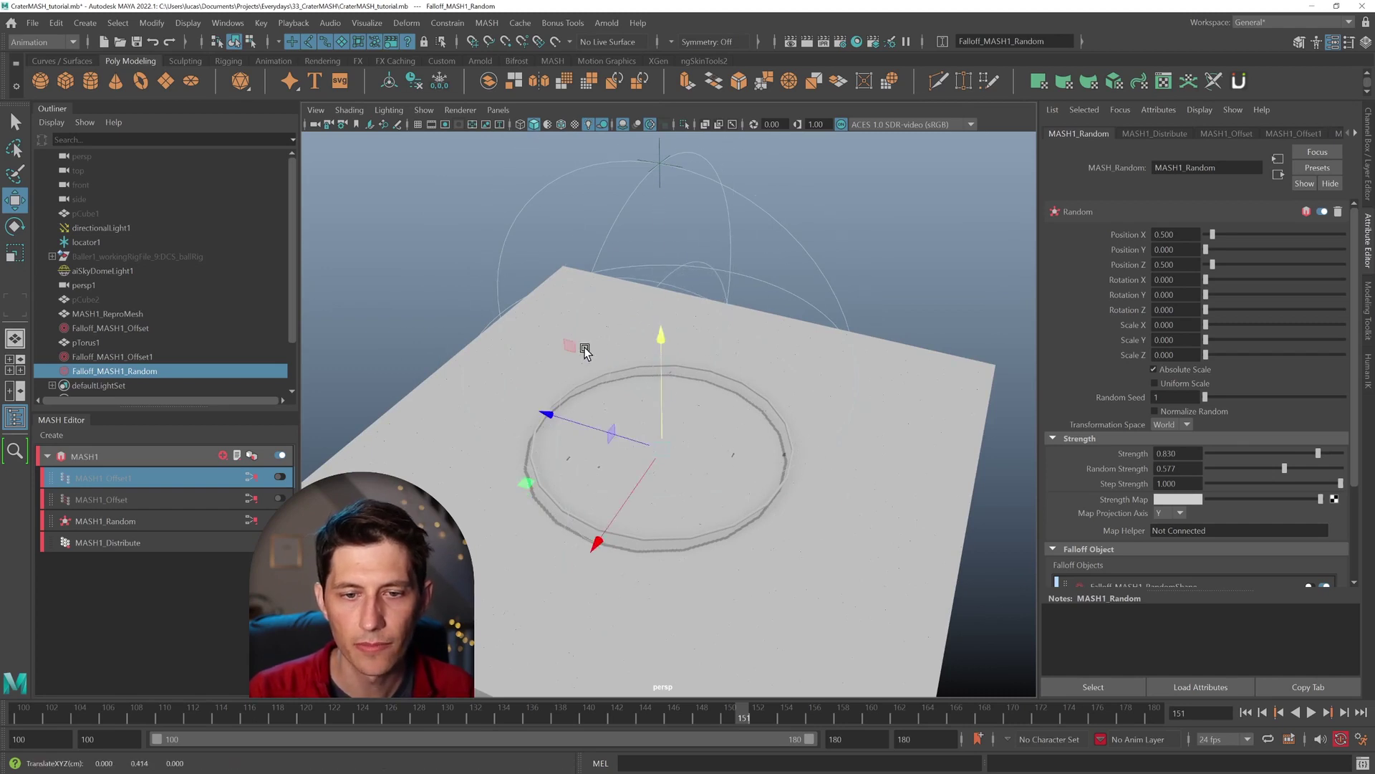
{"action": "left_click", "coordinate": [561, 124]}
{"action": "mouse_move", "coordinate": [570, 297]}
{"action": "left_mouse_down", "text": "alt"}
{"action": "mouse_move", "coordinate": [594, 307]}
{"action": "mouse_move", "coordinate": [584, 324]}
{"action": "left_mouse_up", "text": "alt"}
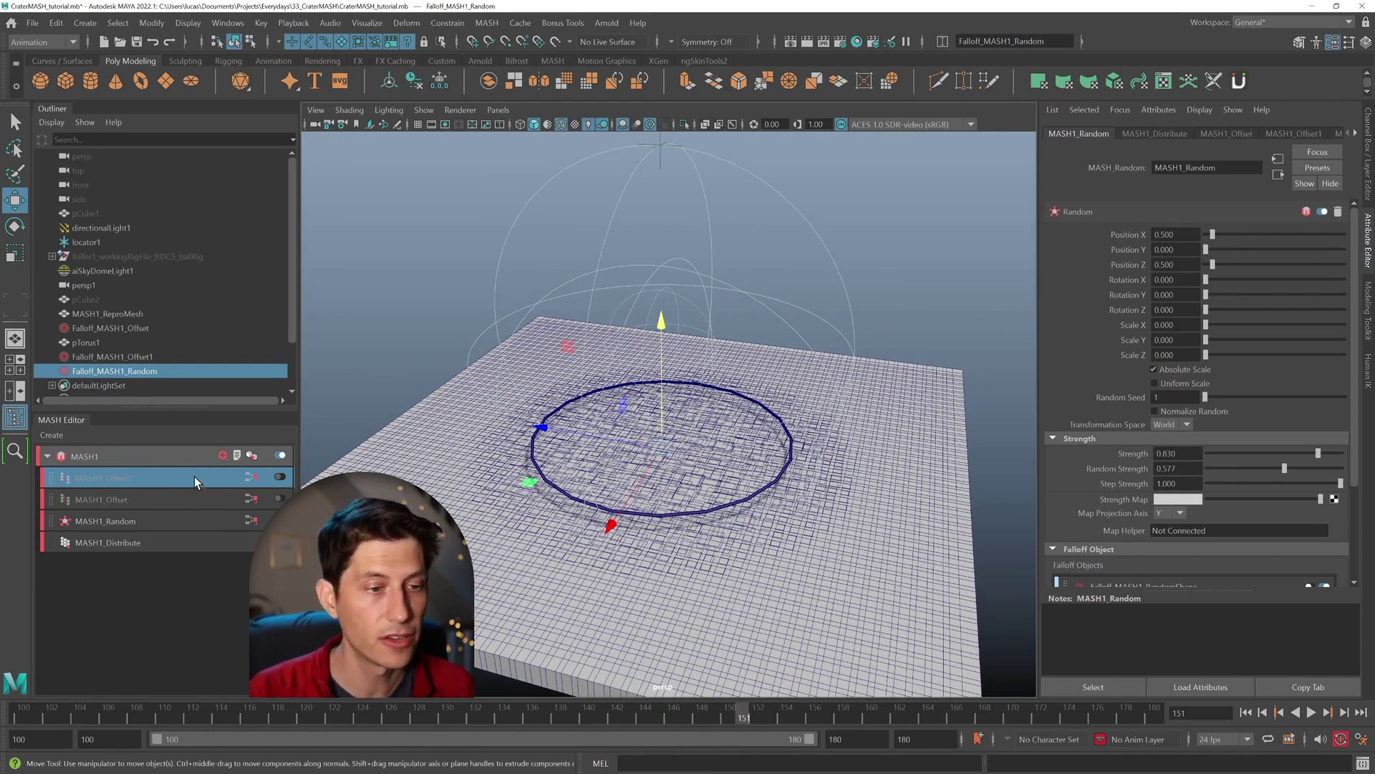
Re-enable MASH1_Offset and MASH1_Offset1 so the crater bowl and rim combine with the randomness.
{"action": "left_click", "coordinate": [280, 499]}
{"action": "left_click", "coordinate": [280, 476]}
{"action": "left_click_drag", "start_coordinate": [622, 427], "coordinate": [525, 430], "text": "alt"}
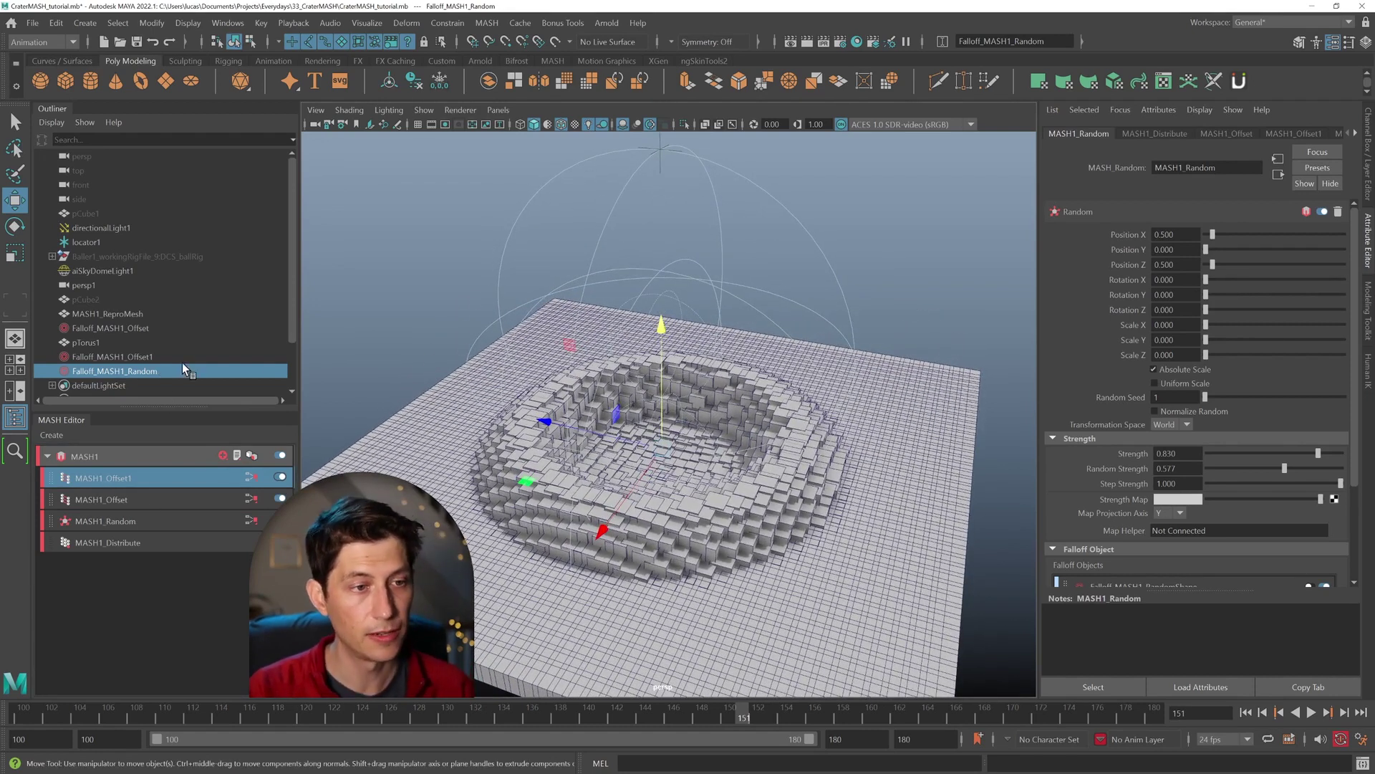
Try to scale the Falloff_MASH1_Random object uniformly in the viewport with the Scale tool.
{"action": "key", "text": "r"}
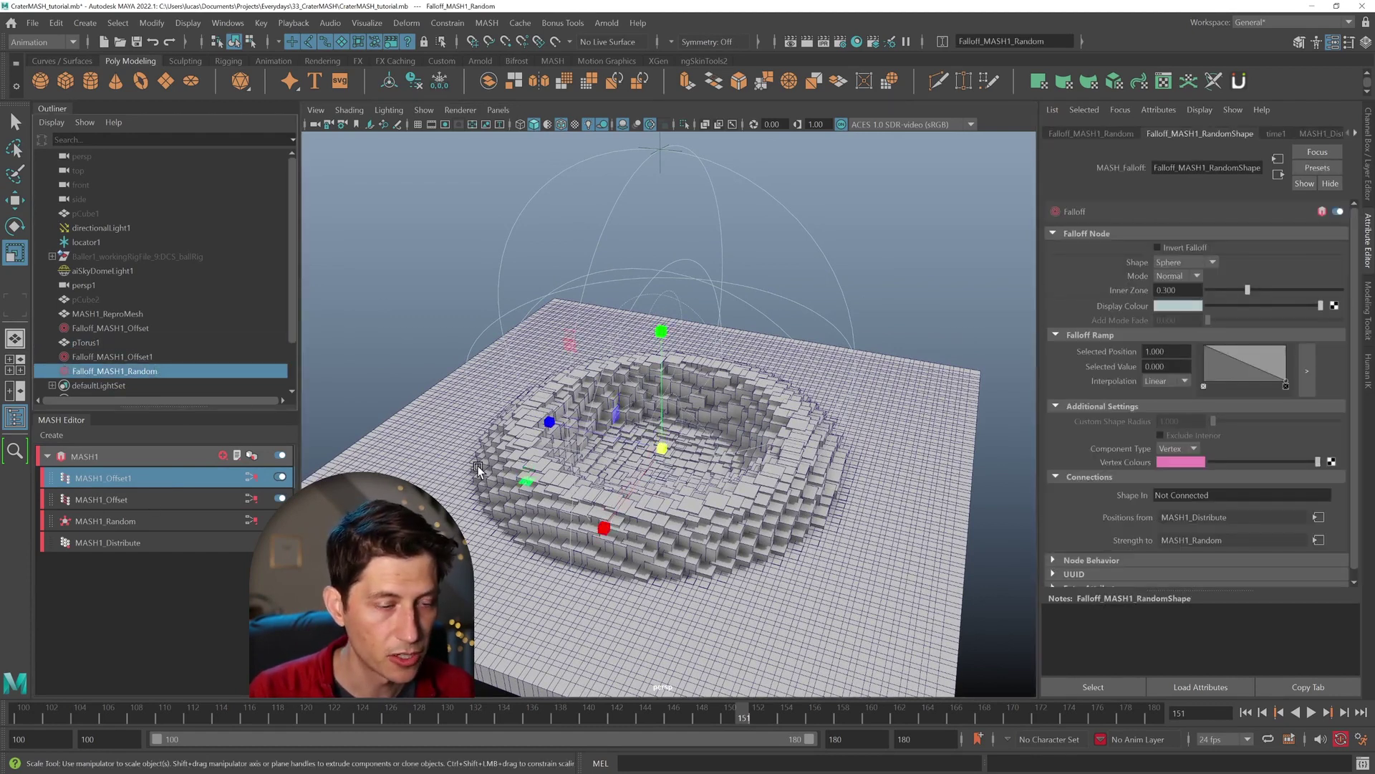
{"action": "left_click_drag", "start_coordinate": [674, 448], "coordinate": [643, 446]}
{"action": "key", "text": "w"}
{"action": "left_click_drag", "start_coordinate": [662, 252], "coordinate": [727, 393], "text": "alt"}
{"action": "key", "text": "r"}
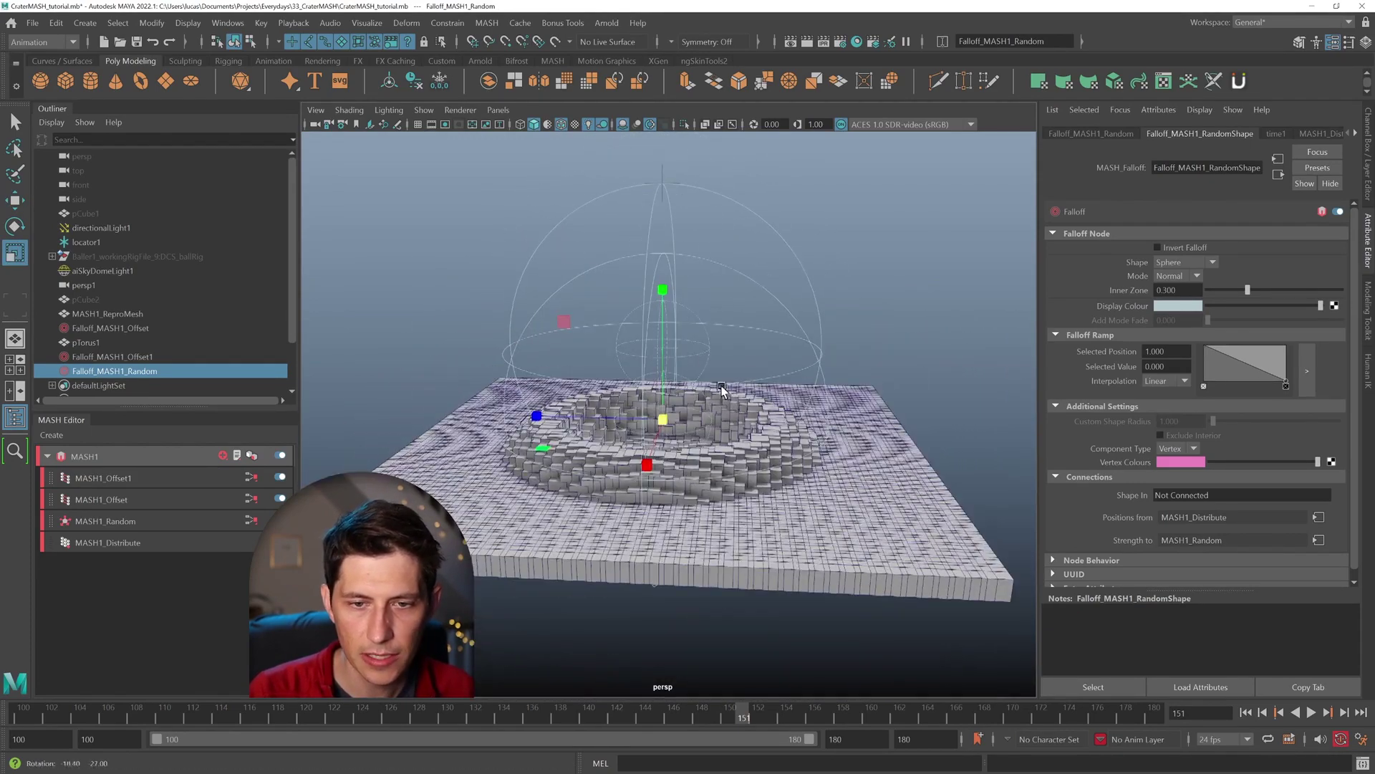
{"action": "left_click_drag", "start_coordinate": [793, 385], "coordinate": [781, 408], "text": "alt"}
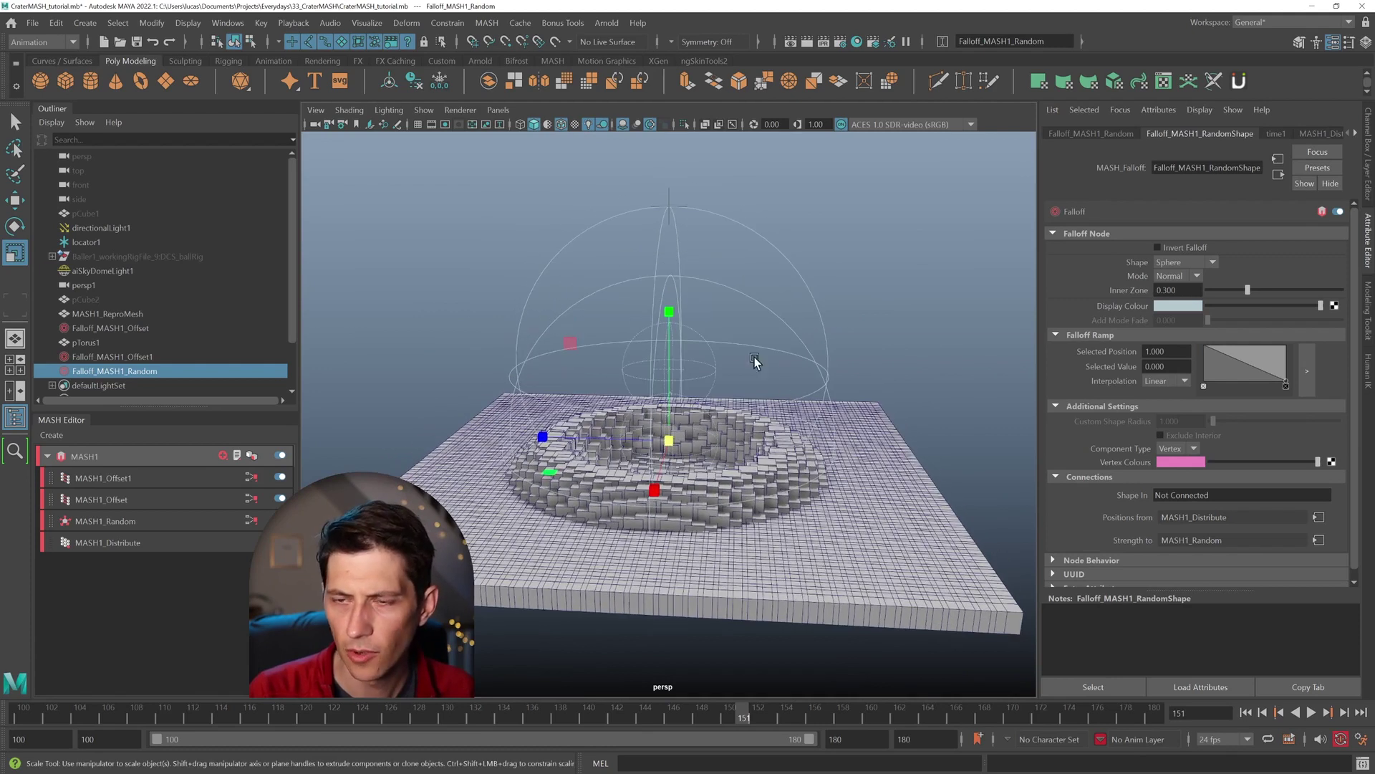
{"action": "left_click", "coordinate": [328, 372]}
{"action": "left_click", "coordinate": [154, 371]}
{"action": "left_click", "coordinate": [669, 441]}
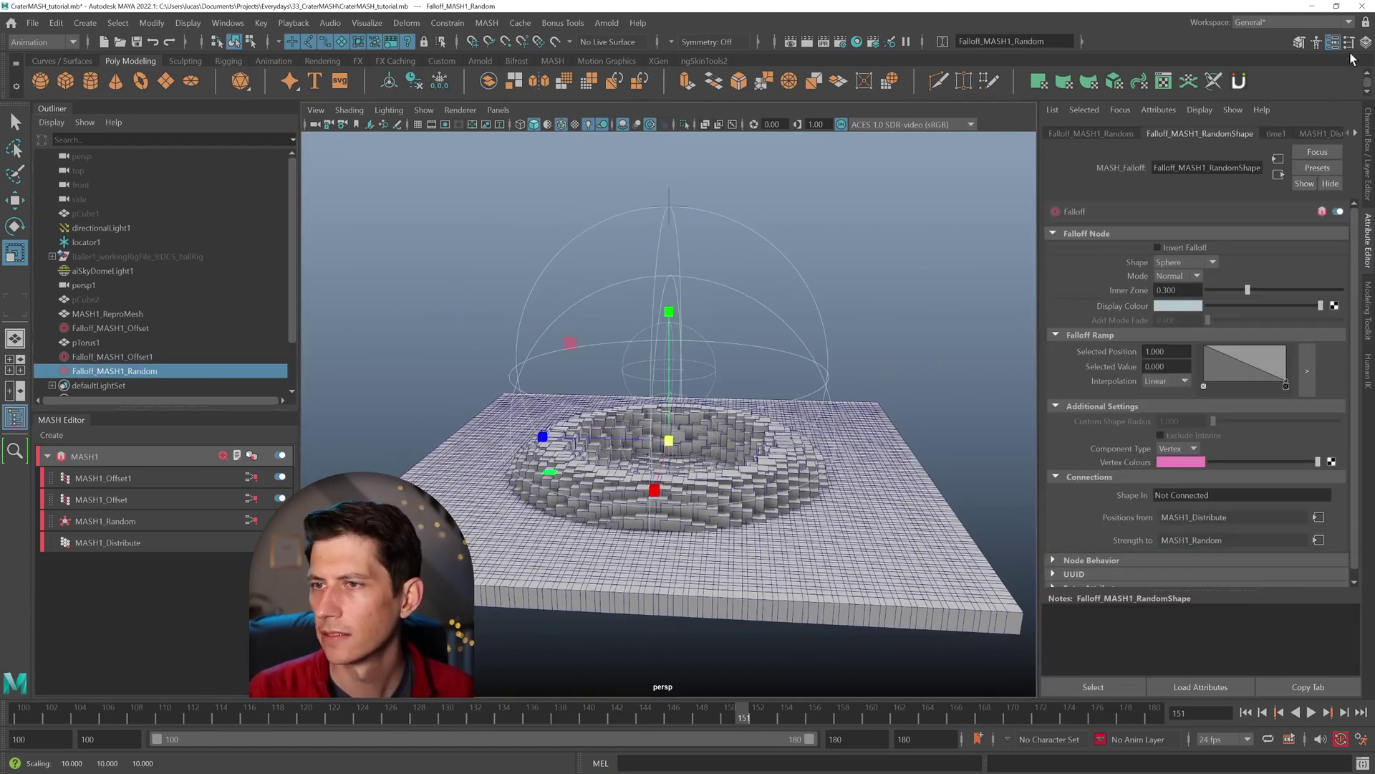
Show the Channel Box and enlarge Falloff_MASH1_Random to a uniform scale of about 16.575 on X, Y and Z.
{"action": "left_click", "coordinate": [1349, 42]}
{"action": "mouse_move", "coordinate": [1267, 224]}
{"action": "left_mouse_down"}
{"action": "mouse_move", "coordinate": [1269, 255]}
{"action": "mouse_move", "coordinate": [1257, 242]}
{"action": "left_mouse_up"}
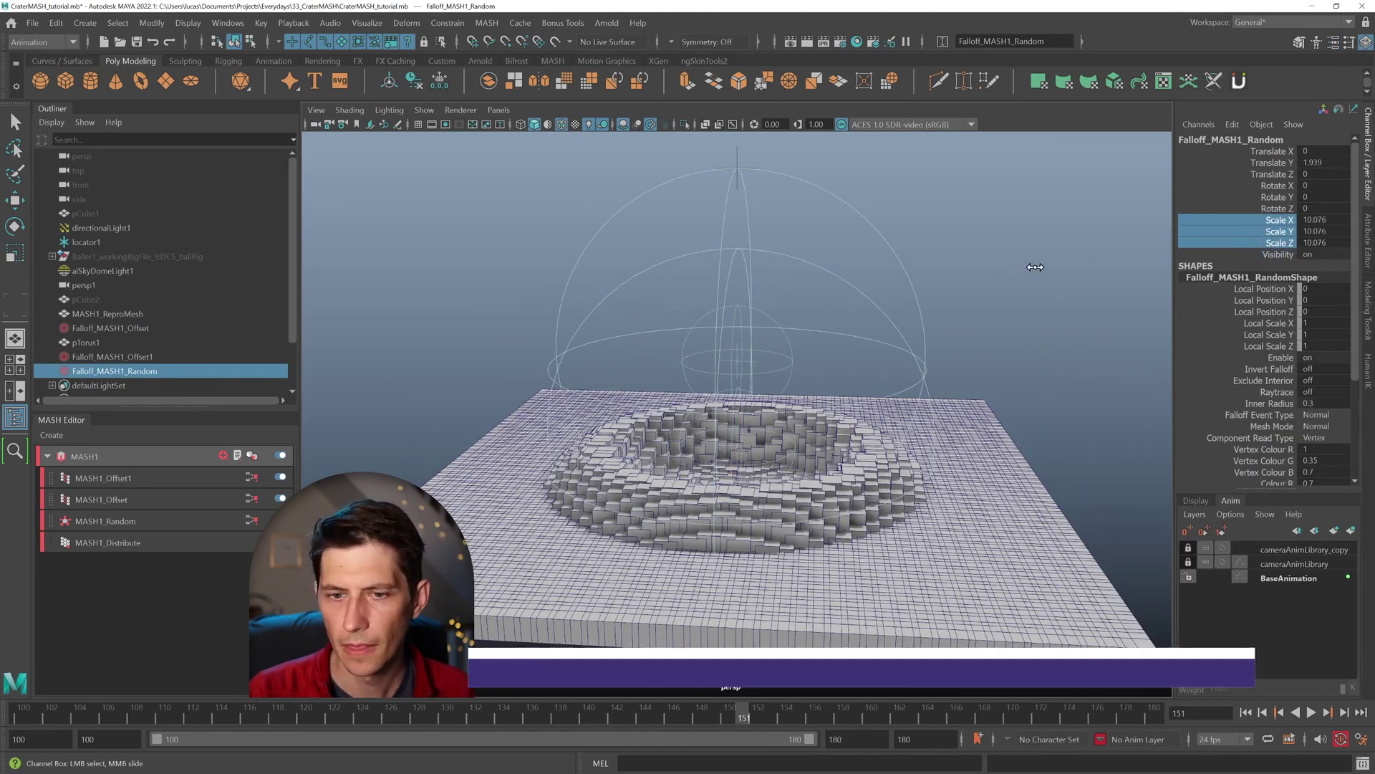
{"action": "middle_click_drag", "start_coordinate": [1066, 264], "coordinate": [1346, 108]}
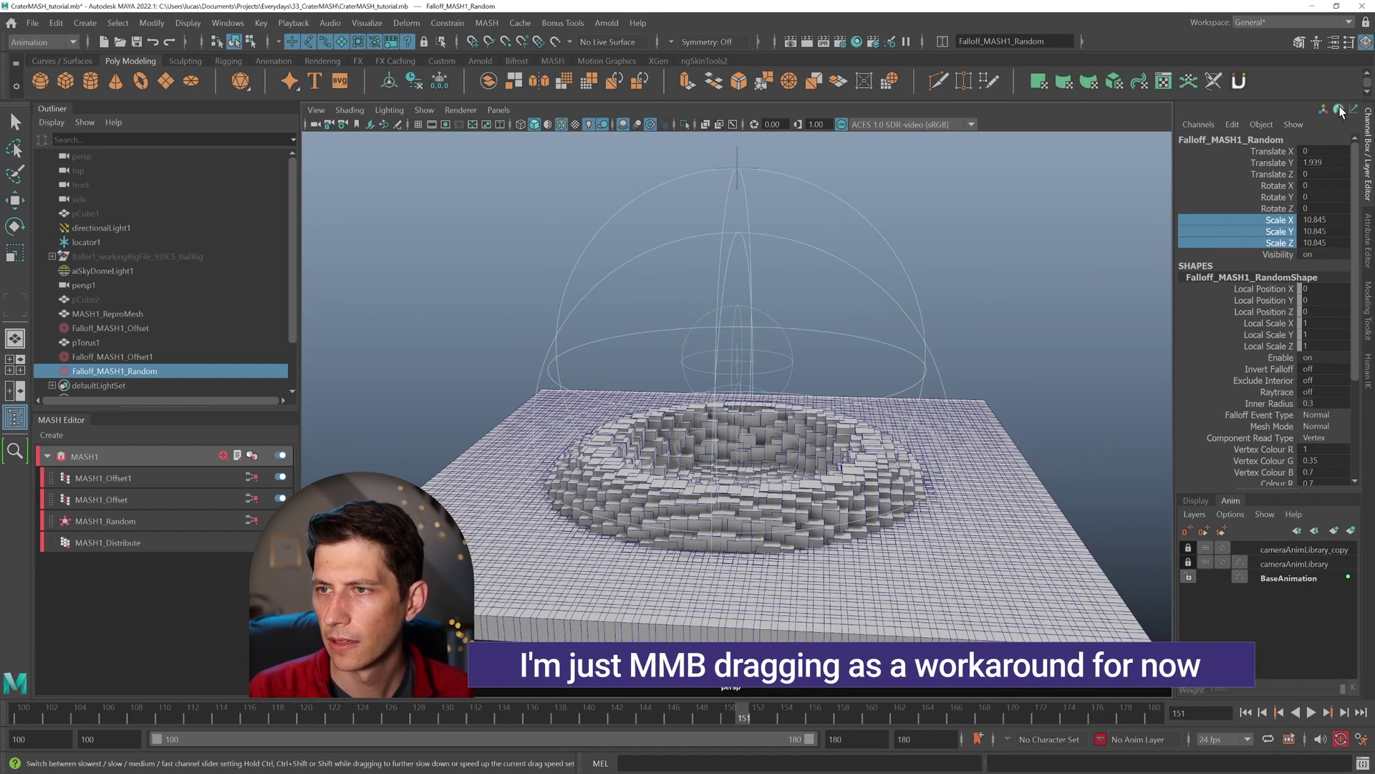
{"action": "key", "text": "r"}
{"action": "left_click_drag", "start_coordinate": [777, 409], "coordinate": [755, 428], "text": "alt"}
{"action": "left_click", "coordinate": [739, 447]}
{"action": "key", "text": "q"}
{"action": "middle_click_drag", "start_coordinate": [882, 299], "coordinate": [1042, 283]}
{"action": "middle_click_drag", "start_coordinate": [840, 331], "coordinate": [1066, 304]}
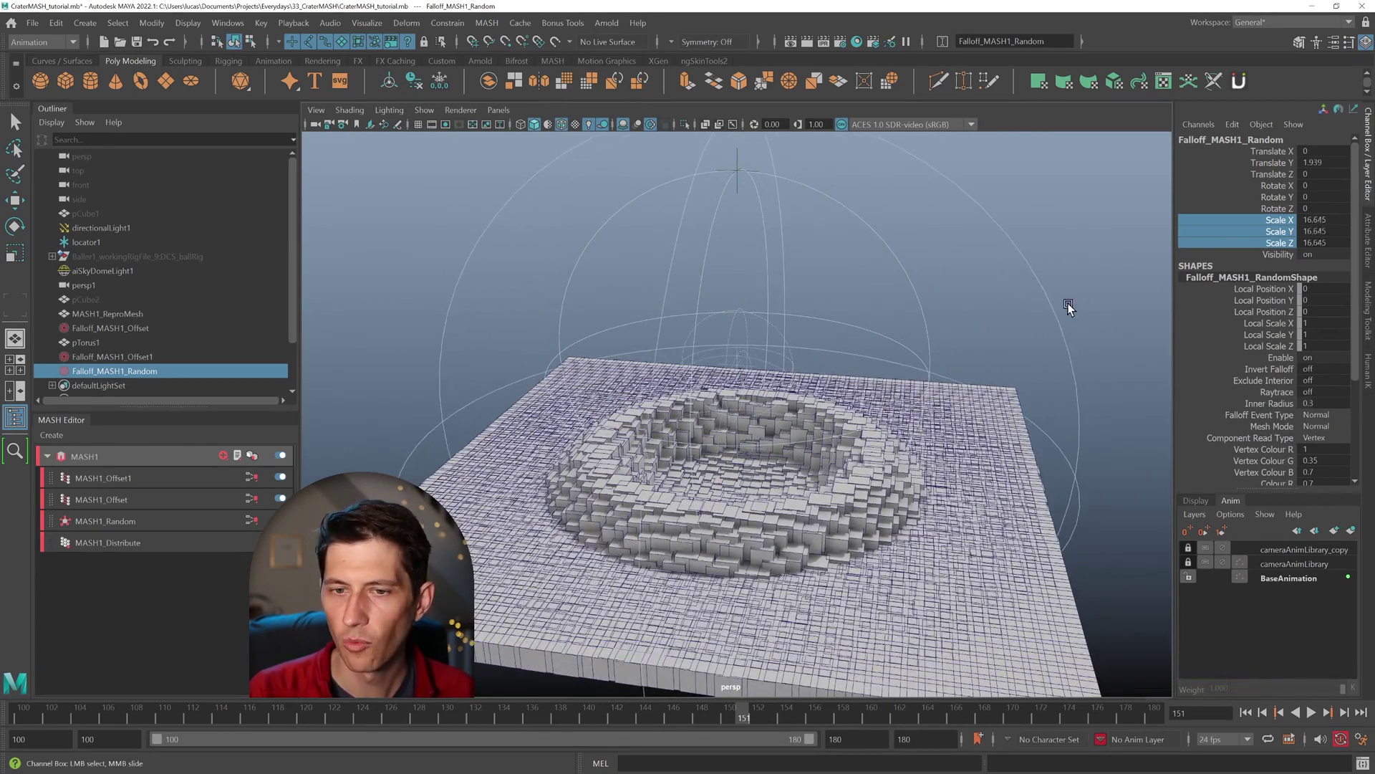
{"action": "key", "text": "w"}
{"action": "left_click_drag", "start_coordinate": [892, 373], "coordinate": [833, 410], "text": "alt"}
Try once more to resize the enlarged Random falloff with its viewport scale manipulator.
{"action": "key", "text": "r"}
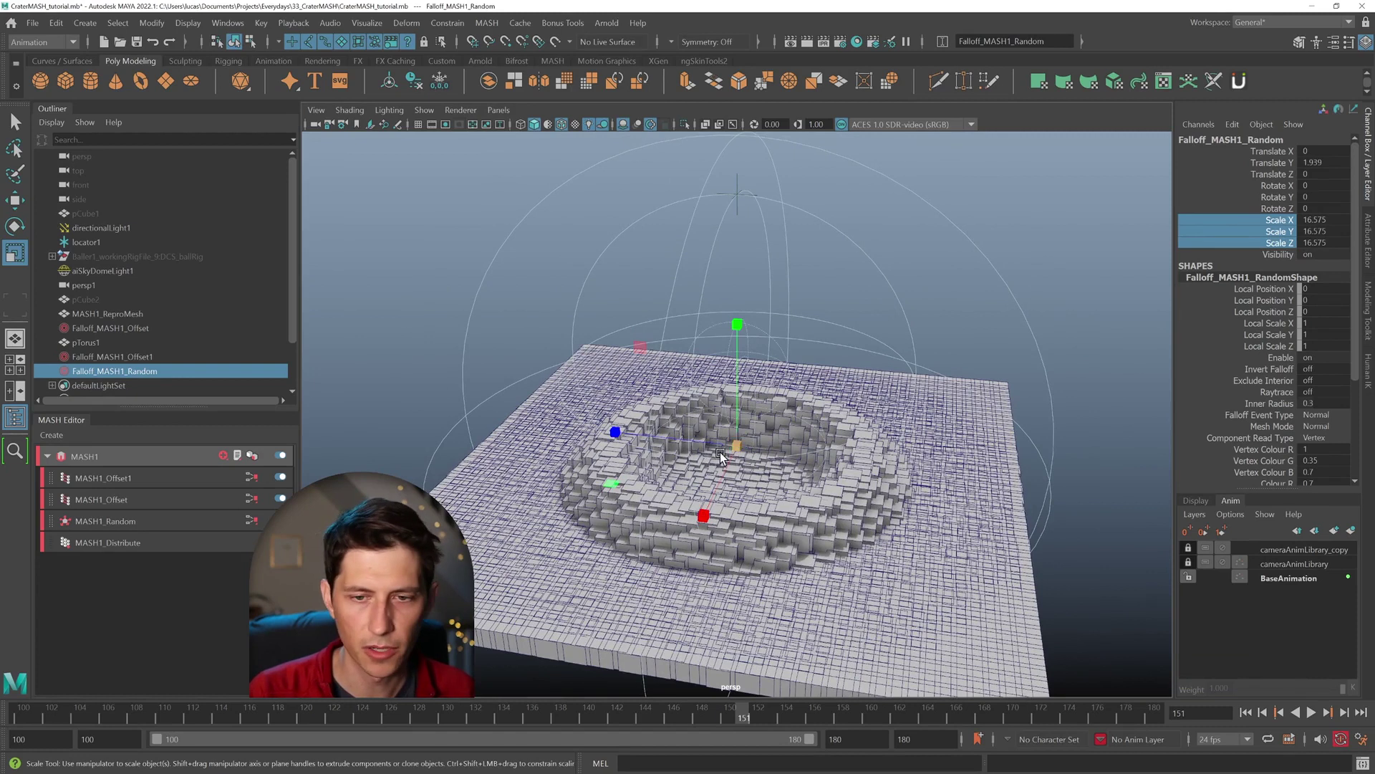
{"action": "left_click", "coordinate": [736, 450]}
{"action": "left_click_drag", "start_coordinate": [737, 451], "coordinate": [678, 441]}
{"action": "key", "text": "r"}
{"action": "middle_click_drag", "start_coordinate": [838, 430], "coordinate": [840, 430]}
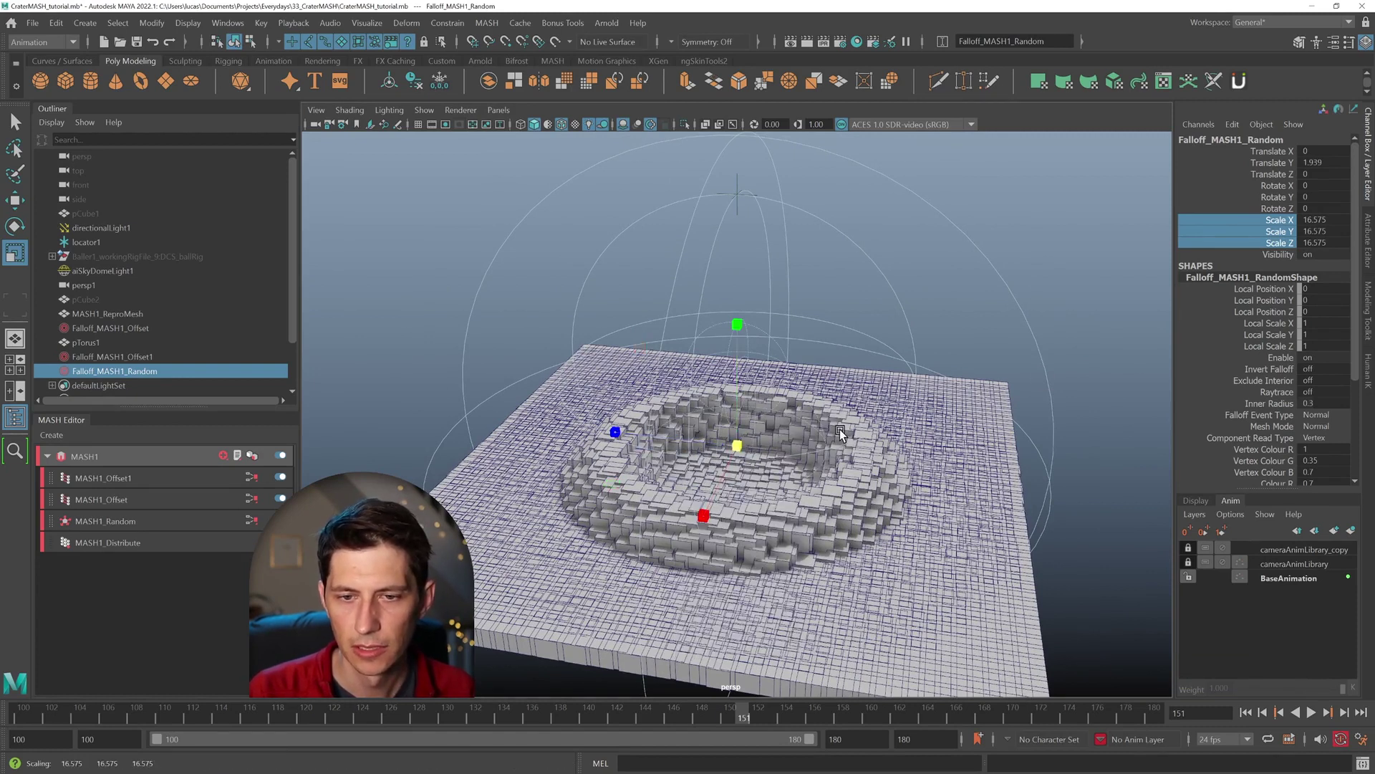
Reduce Falloff_MASH1_Random's Scale X, Y and Z together to about 11.945.
{"action": "scroll", "coordinate": [959, 378], "scroll_direction": "up", "scroll_amount": 4}
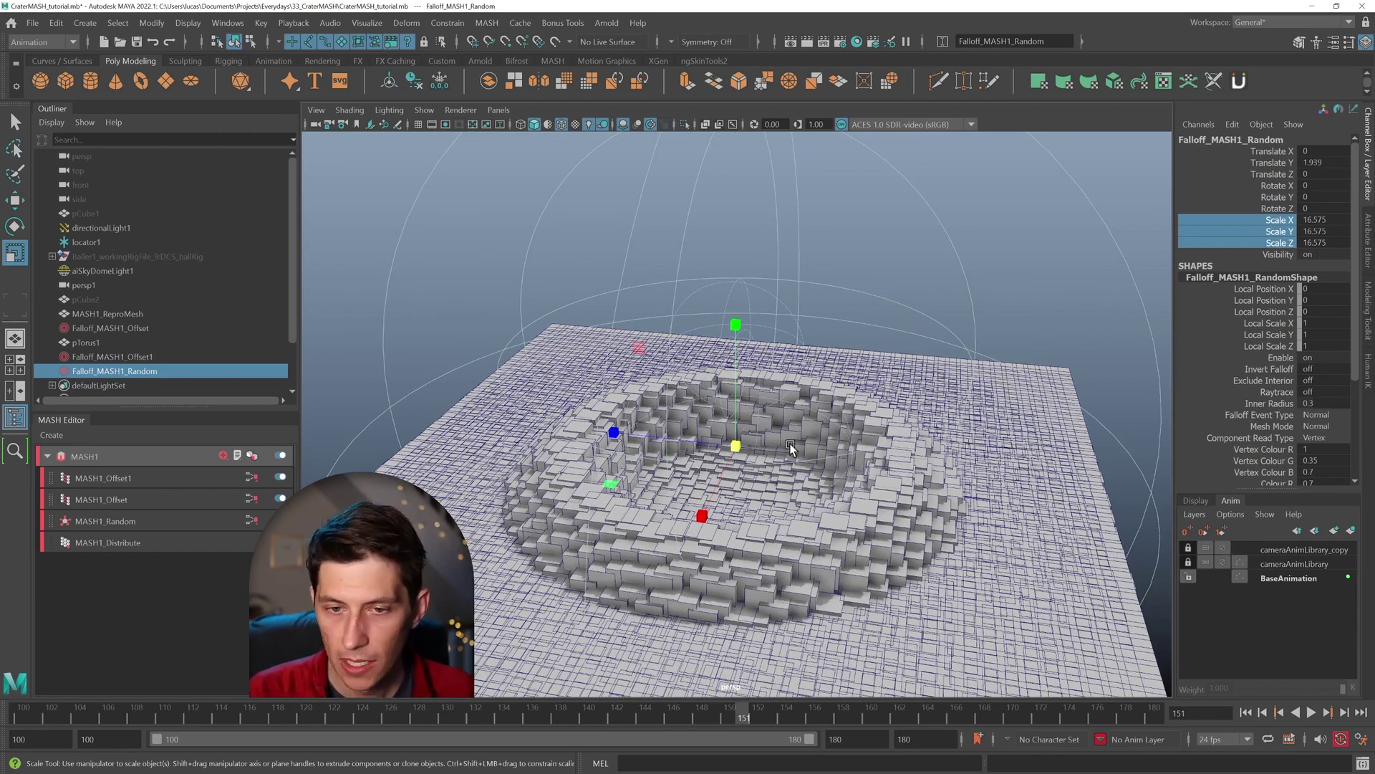
{"action": "left_click_drag", "start_coordinate": [1241, 221], "coordinate": [1249, 242]}
{"action": "middle_click_drag", "start_coordinate": [824, 379], "coordinate": [791, 376]}
{"action": "left_click_drag", "start_coordinate": [792, 376], "coordinate": [888, 343], "text": "alt"}
{"action": "key", "text": "w"}
{"action": "scroll", "coordinate": [816, 407], "scroll_direction": "down", "scroll_amount": 2}
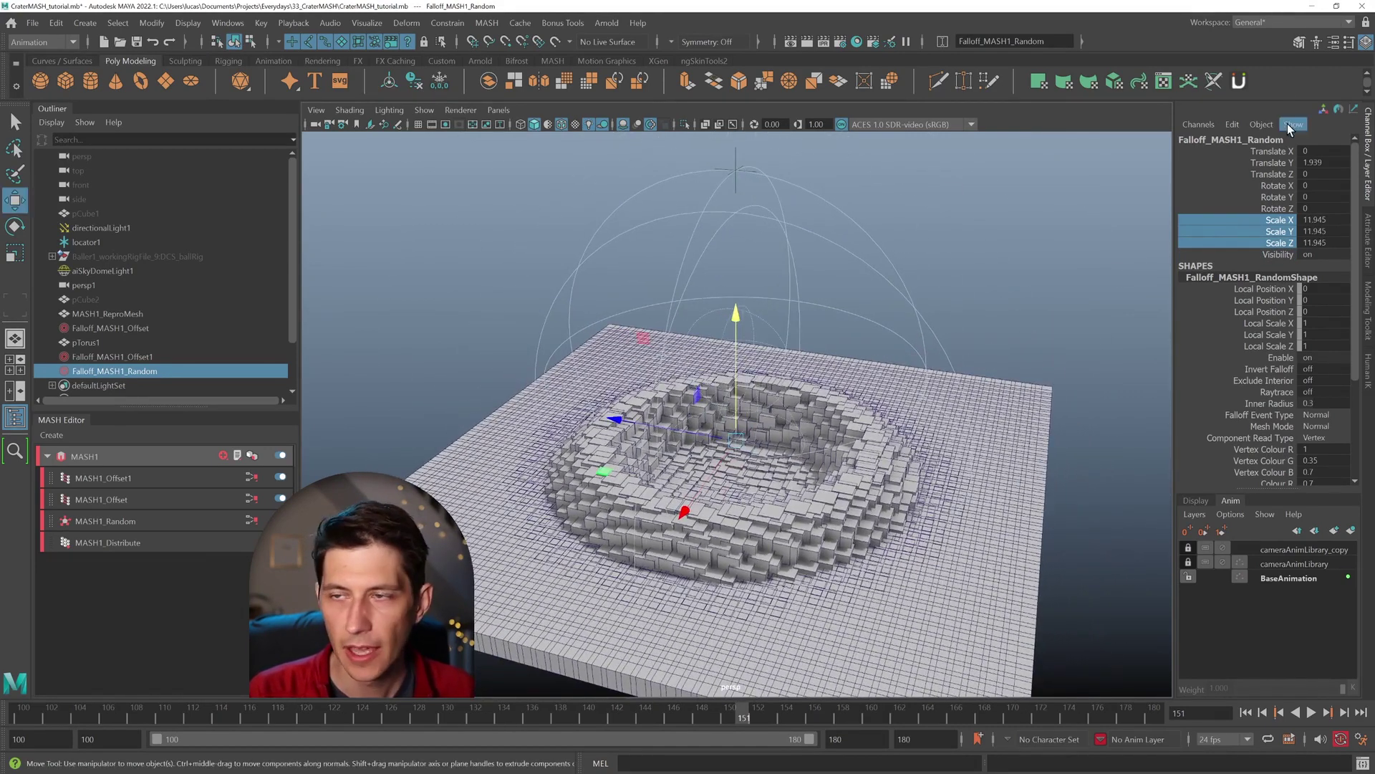
Return to the Attribute Editor and increase MASH1_Random's Position X to about 1.253 and Position Z to about 1.044.
{"action": "left_click", "coordinate": [1333, 42]}
{"action": "mouse_move", "coordinate": [706, 414]}
{"action": "left_mouse_down", "text": "alt"}
{"action": "mouse_move", "coordinate": [730, 428]}
{"action": "mouse_move", "coordinate": [695, 400]}
{"action": "left_mouse_up", "text": "alt"}
{"action": "scroll", "coordinate": [752, 437], "scroll_direction": "down", "scroll_amount": 1}
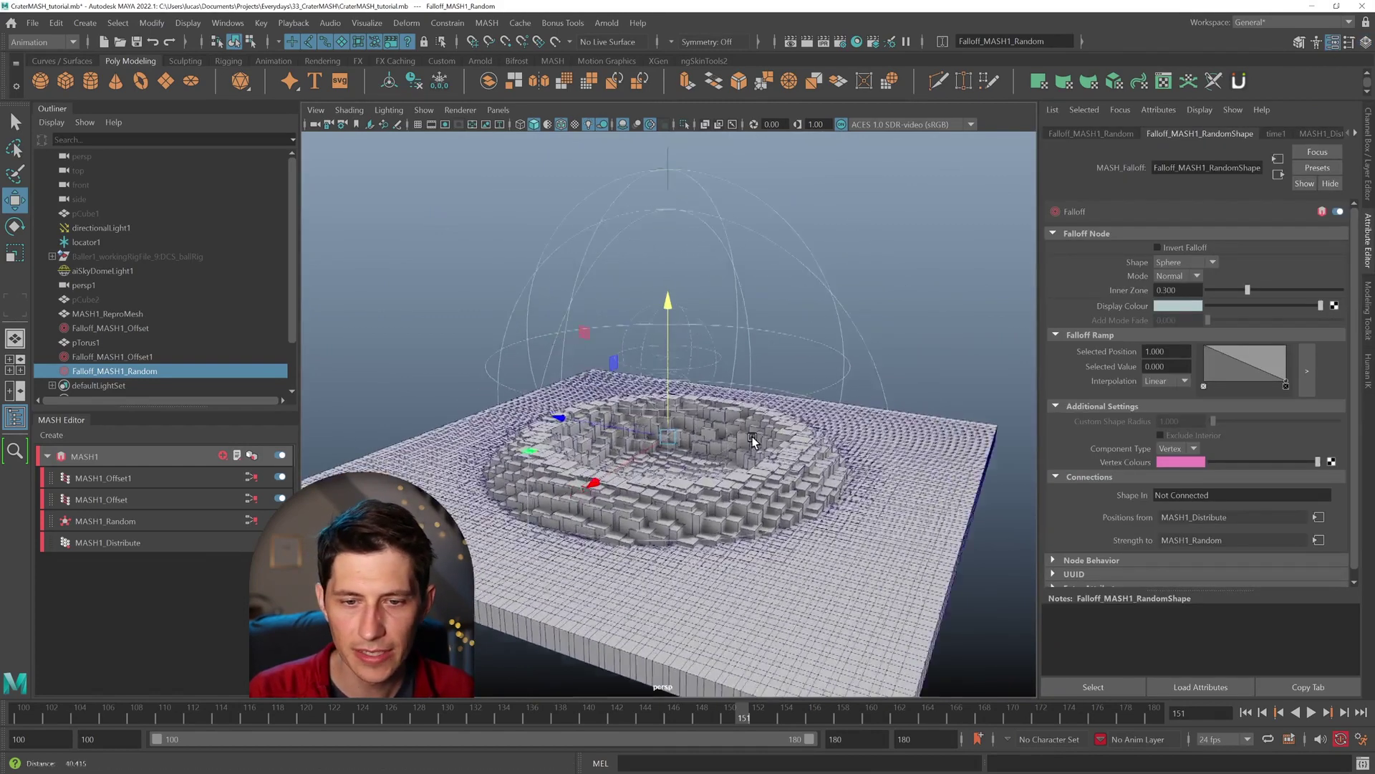
{"action": "scroll", "coordinate": [752, 440], "scroll_direction": "up", "scroll_amount": 2}
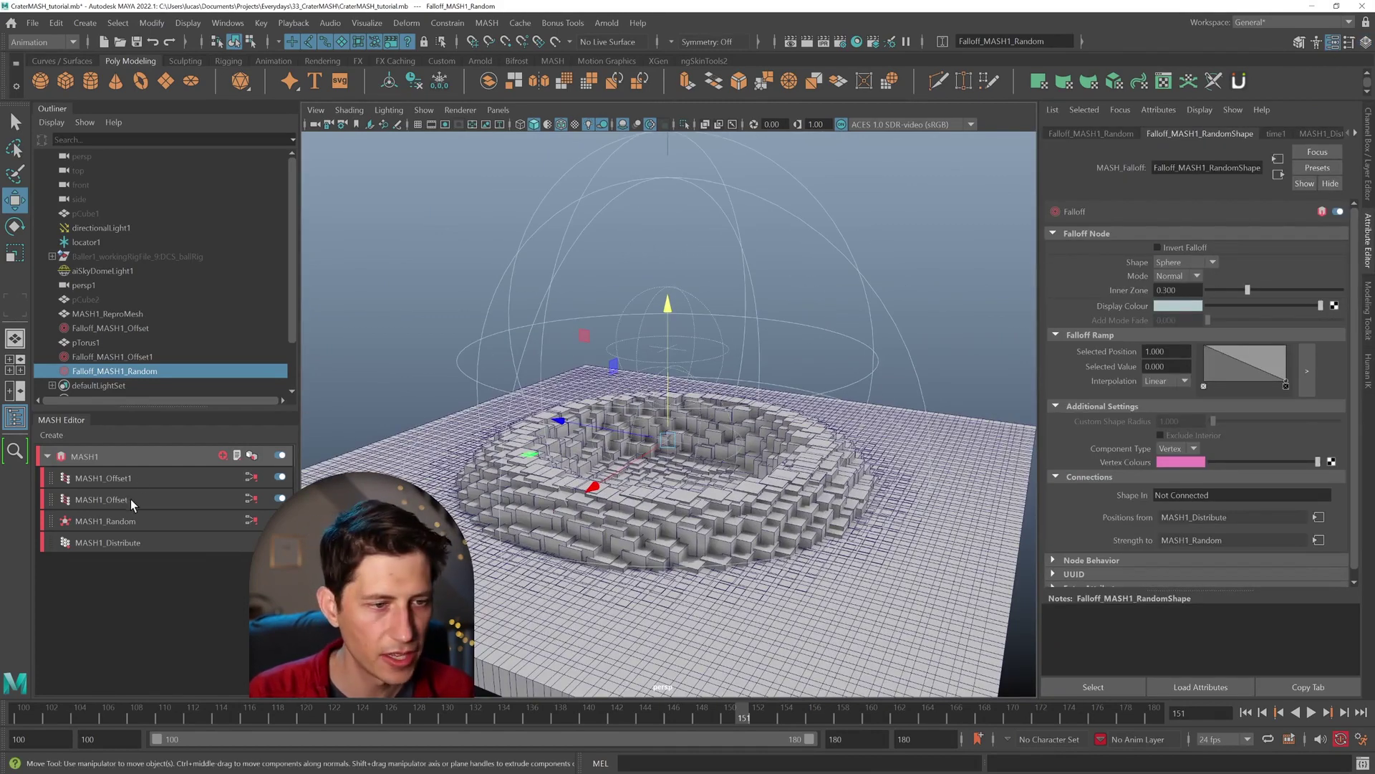
{"action": "left_click", "coordinate": [130, 520]}
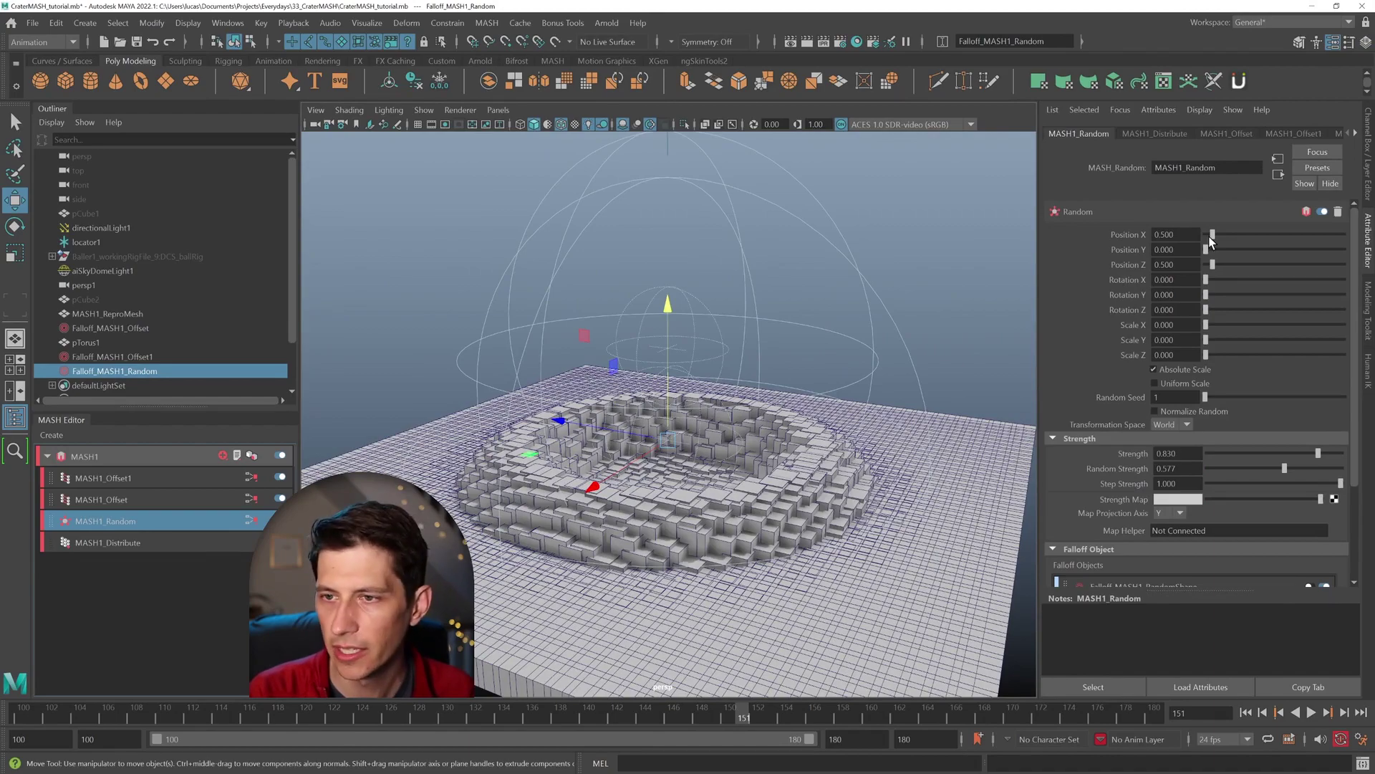
{"action": "left_click_drag", "start_coordinate": [1213, 235], "coordinate": [1223, 231]}
{"action": "left_click_drag", "start_coordinate": [814, 385], "coordinate": [739, 459], "text": "alt"}
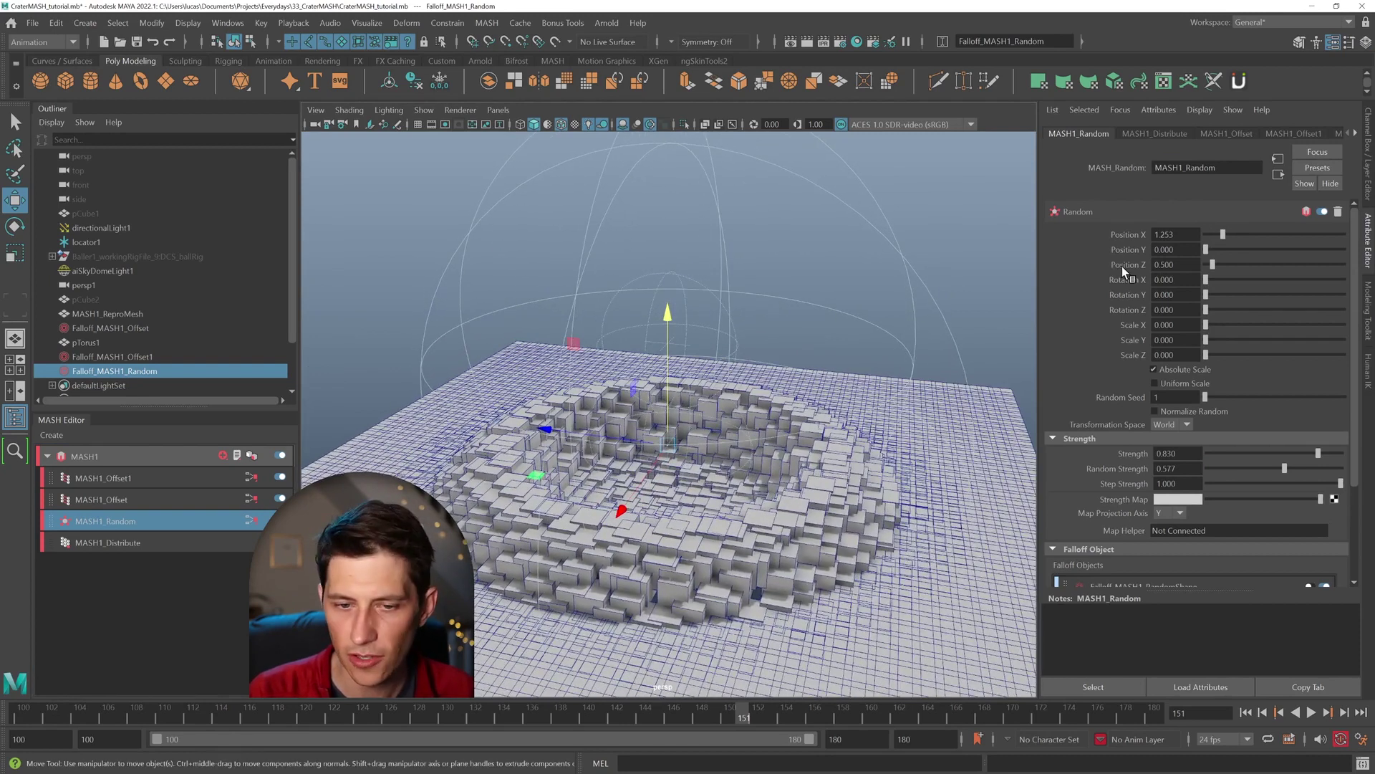
{"action": "left_click_drag", "start_coordinate": [1213, 265], "coordinate": [1218, 256]}
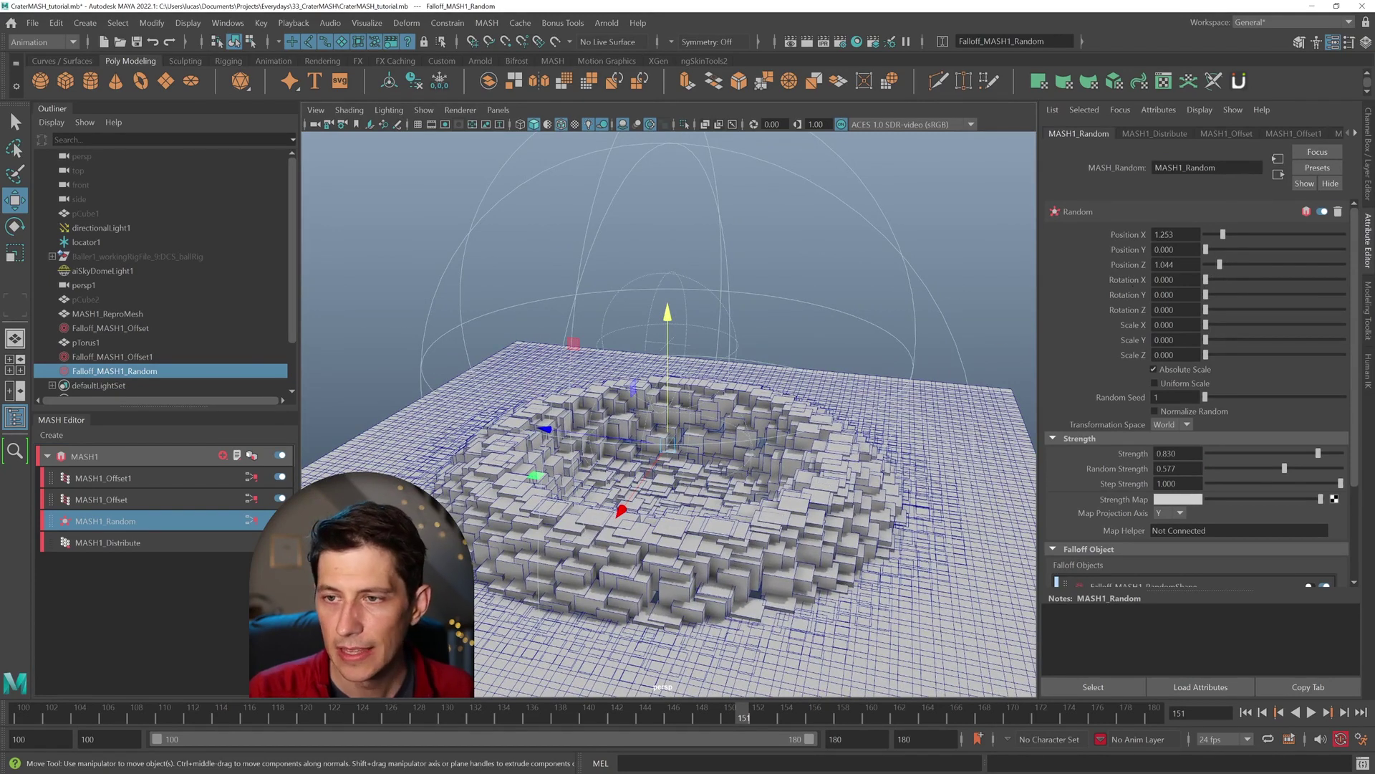
Add an Orient node to the MASH1 network.
{"action": "left_click", "coordinate": [119, 453]}
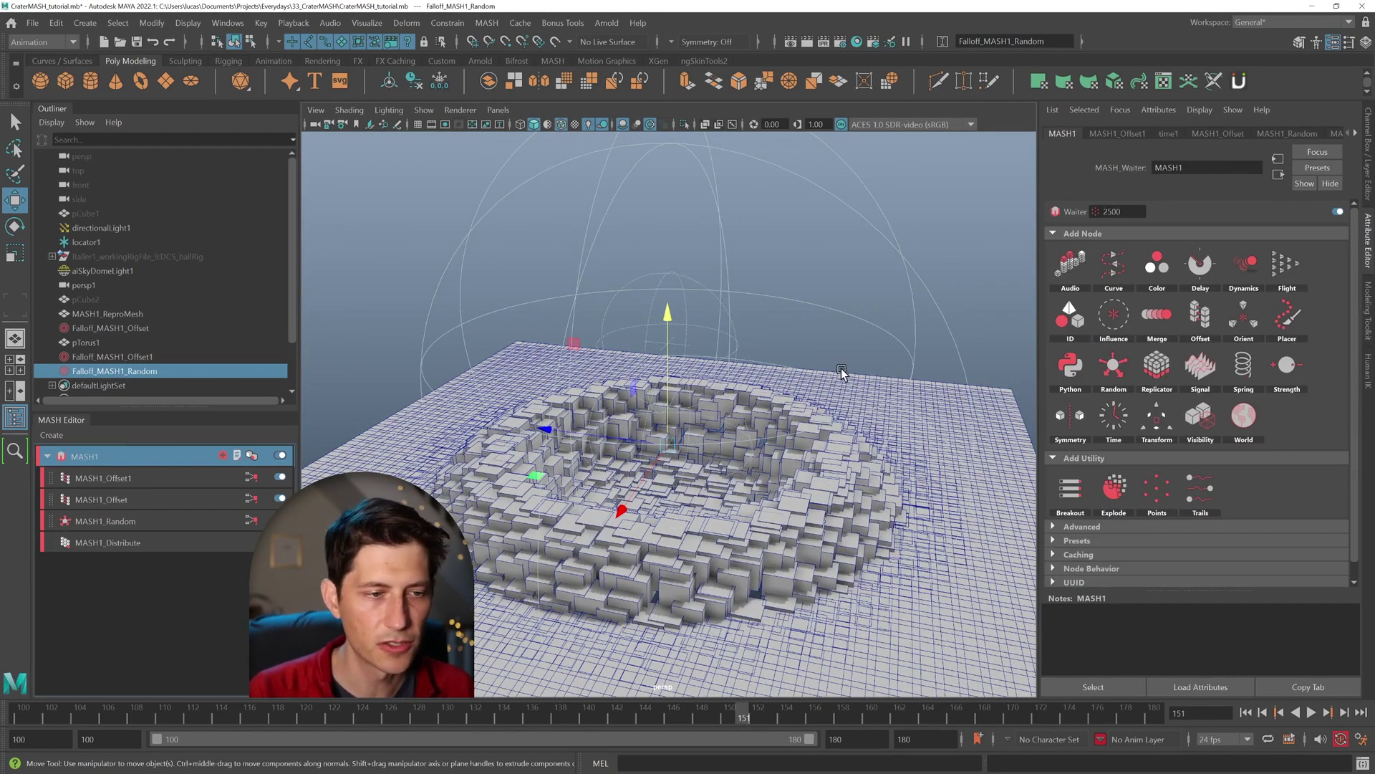
{"action": "left_click", "coordinate": [1247, 319]}
{"action": "left_click_drag", "start_coordinate": [732, 462], "coordinate": [616, 466], "text": "alt"}
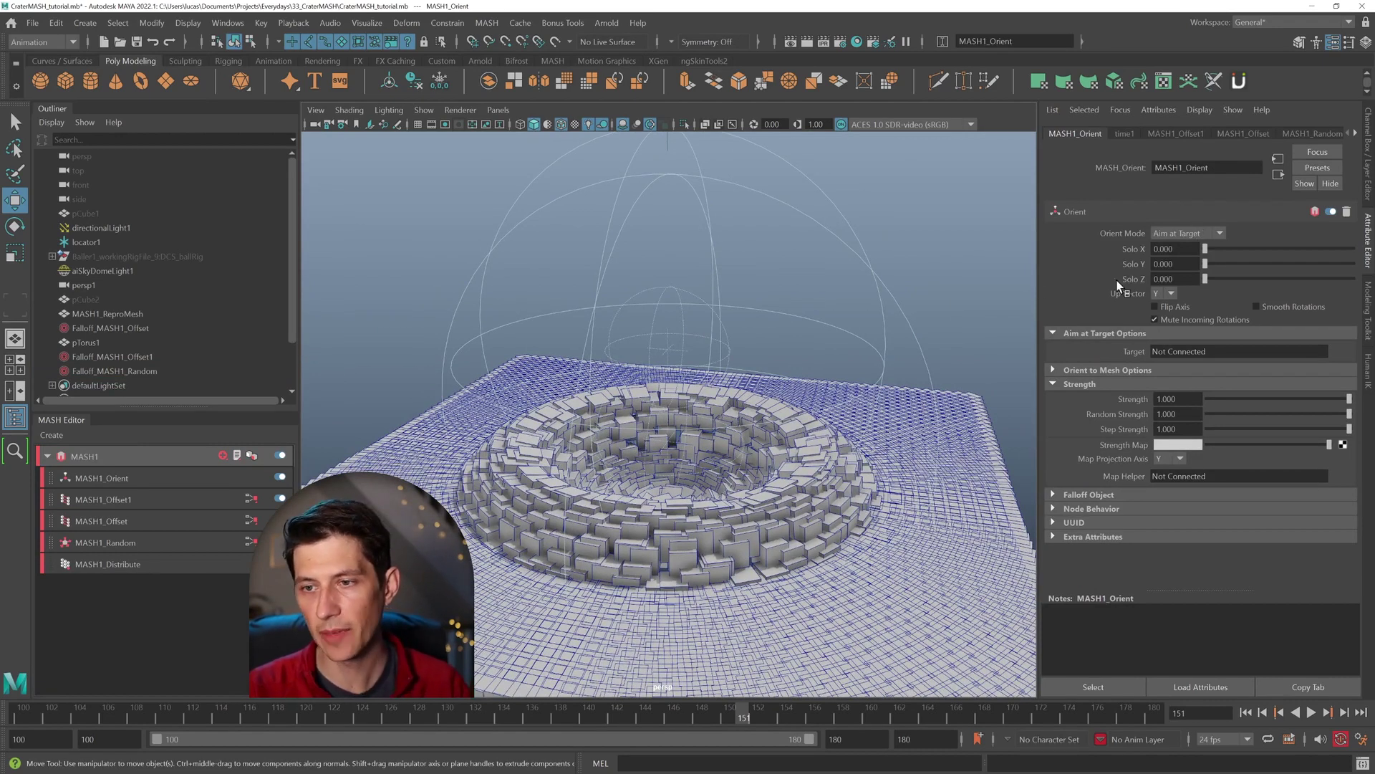
Delete the animation keys from all of locator1's transform and visibility channels.
{"action": "left_click", "coordinate": [107, 241]}
{"action": "left_click", "coordinate": [1364, 41]}
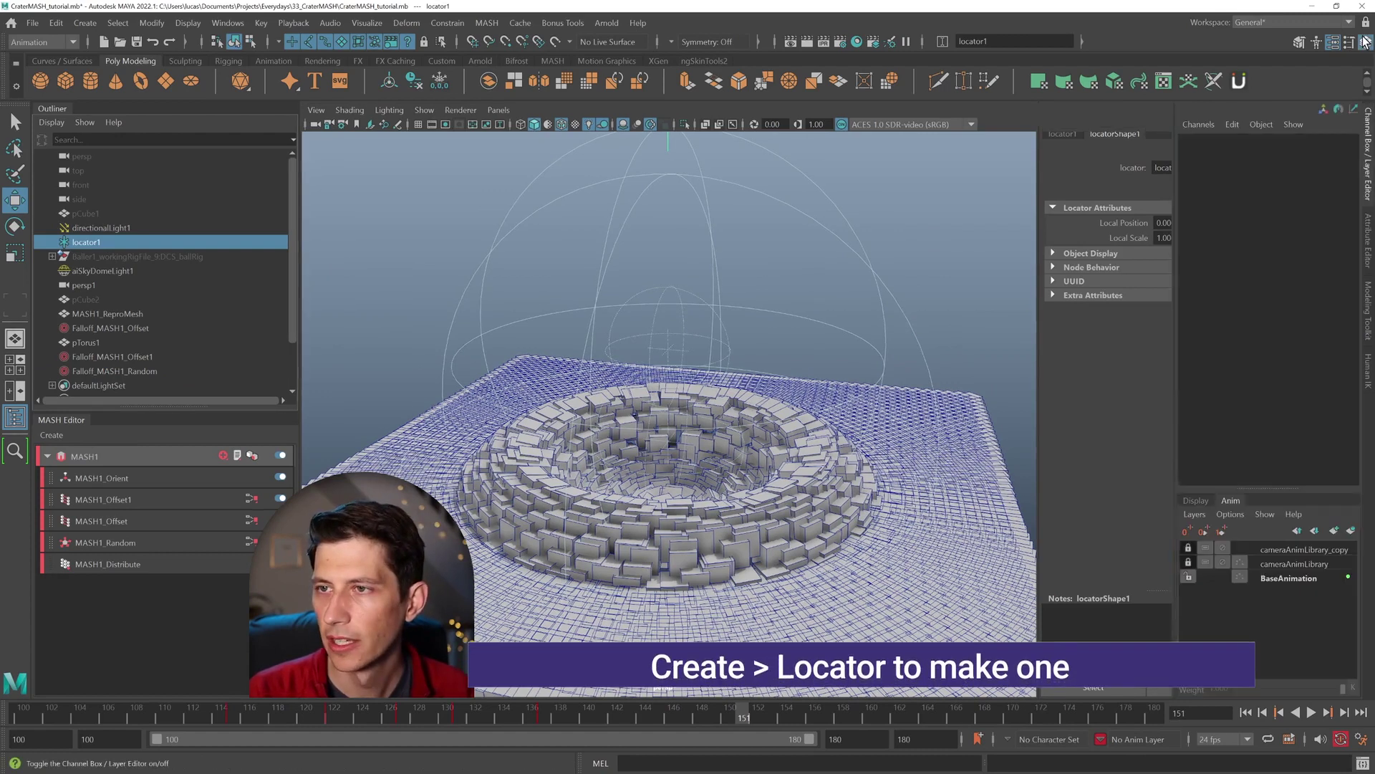
{"action": "left_click_drag", "start_coordinate": [1261, 151], "coordinate": [1270, 254]}
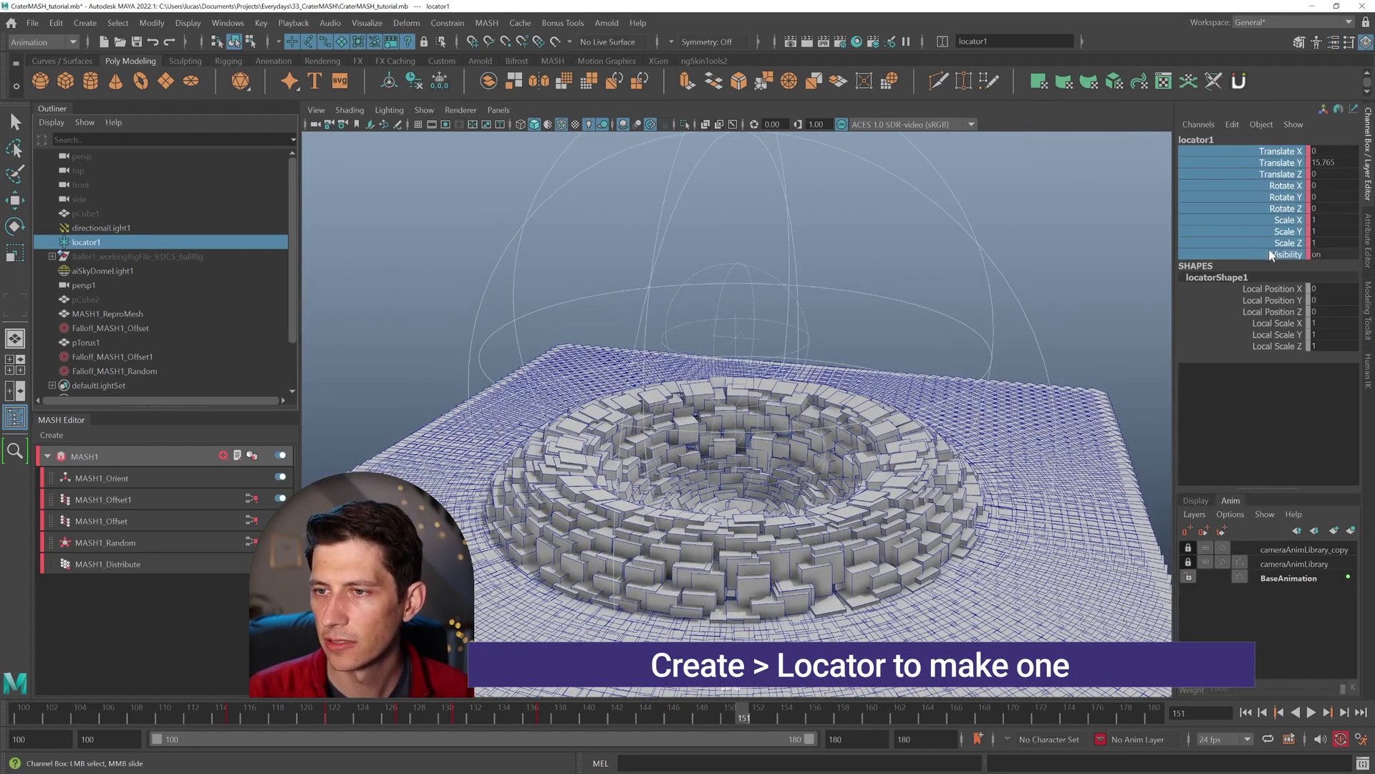
{"action": "right_click", "coordinate": [1270, 254]}
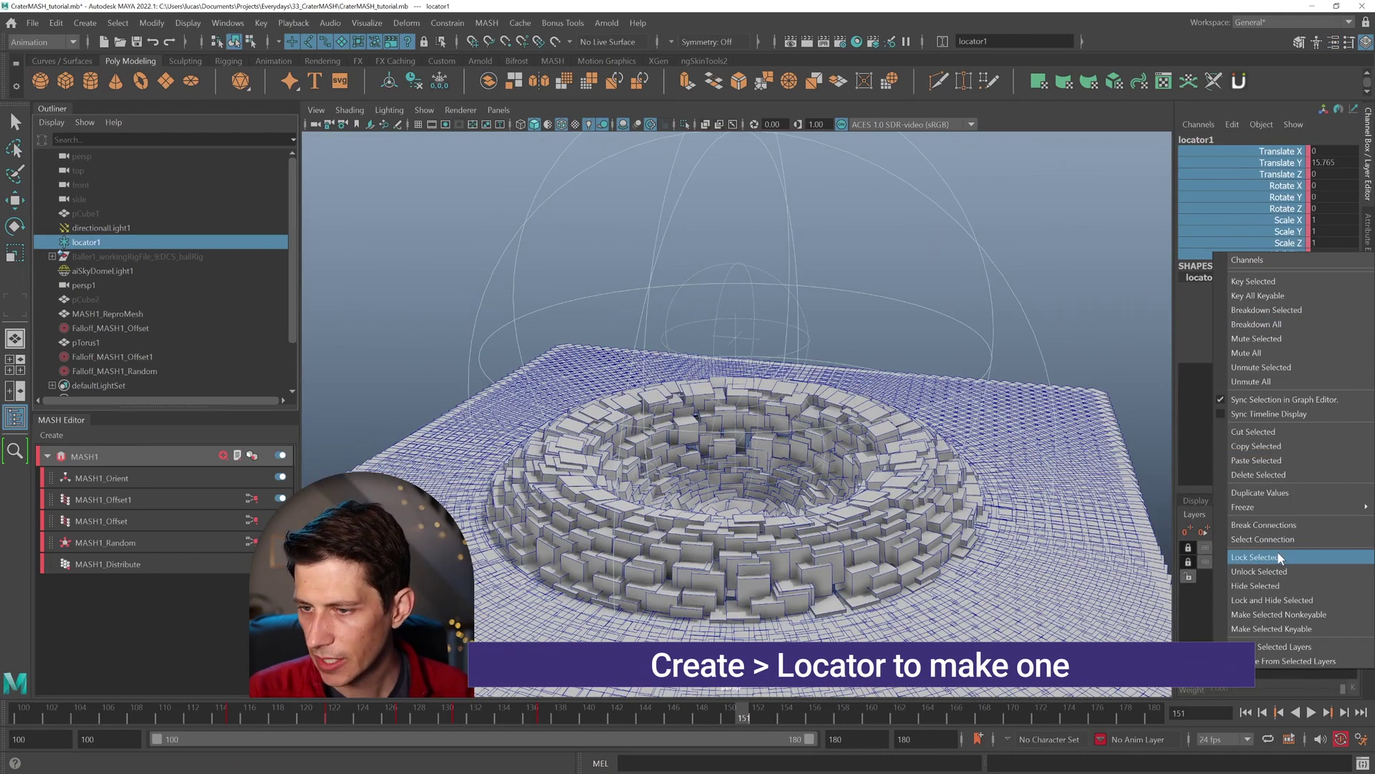
{"action": "left_click", "coordinate": [1276, 474]}
Lower locator1 vertically to just above the crater, at a Translate Y of about 6.766.
{"action": "key", "text": "w"}
{"action": "right_click_drag", "start_coordinate": [803, 374], "coordinate": [764, 217], "text": "alt"}
{"action": "left_click_drag", "start_coordinate": [750, 186], "coordinate": [779, 389]}
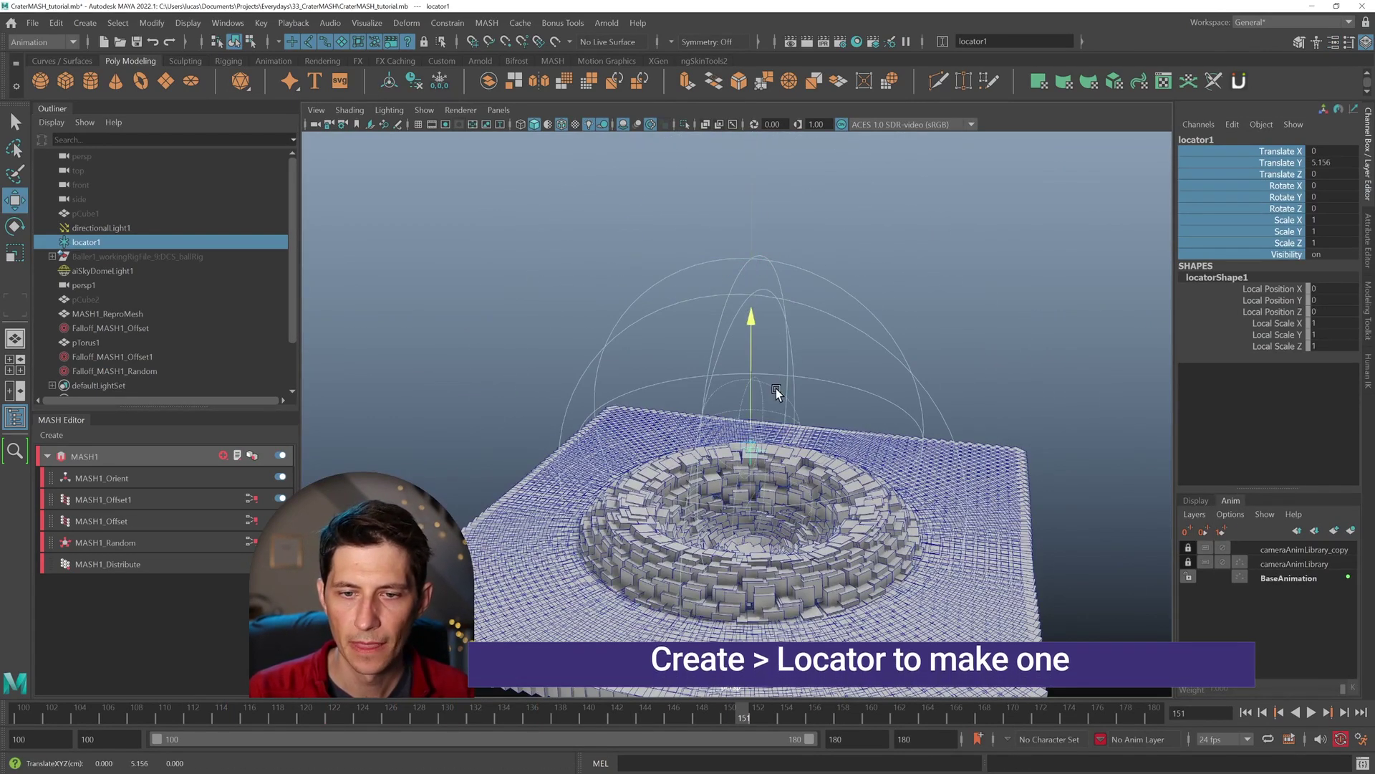
{"action": "scroll", "coordinate": [586, 462], "scroll_direction": "up", "scroll_amount": 3}
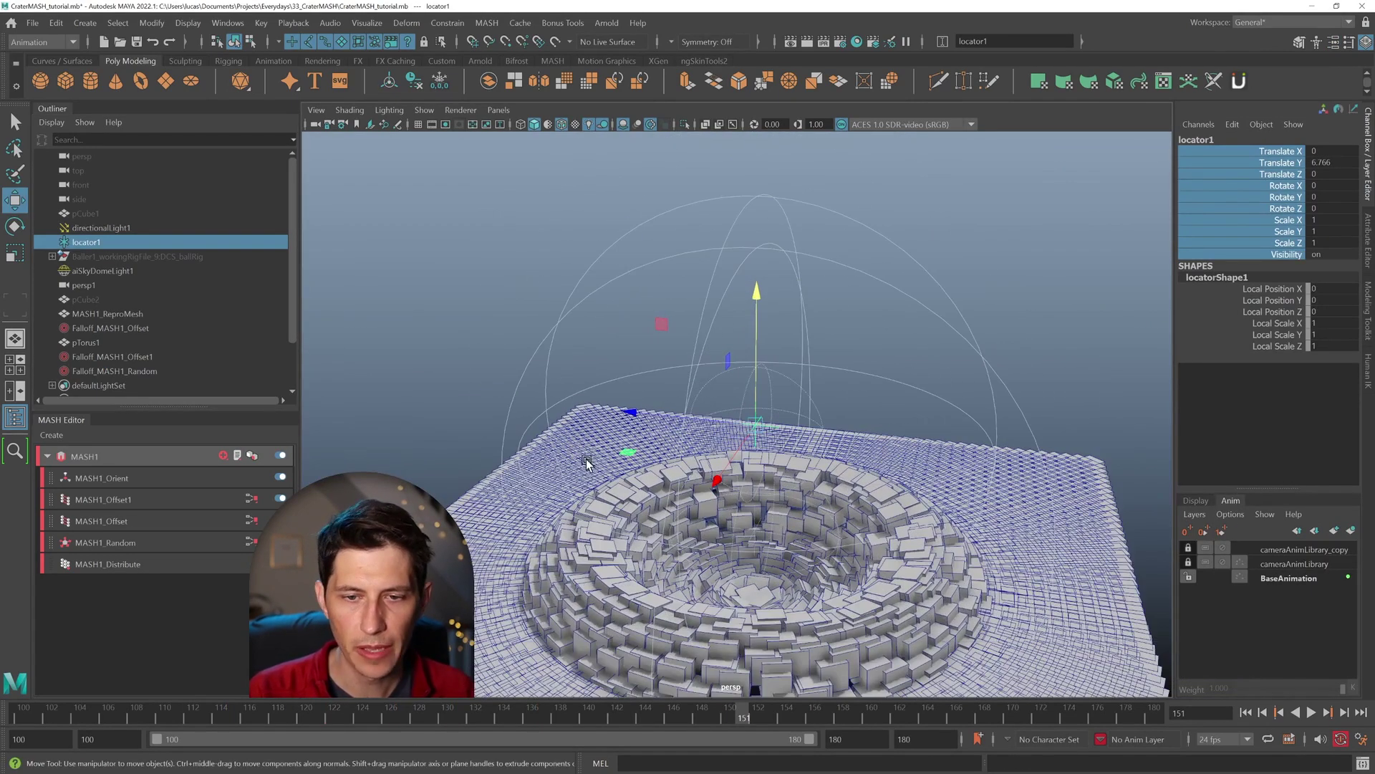
Assign locator1 as the aim target of MASH1_Orient so the cubes point towards it.
{"action": "left_click", "coordinate": [128, 480]}
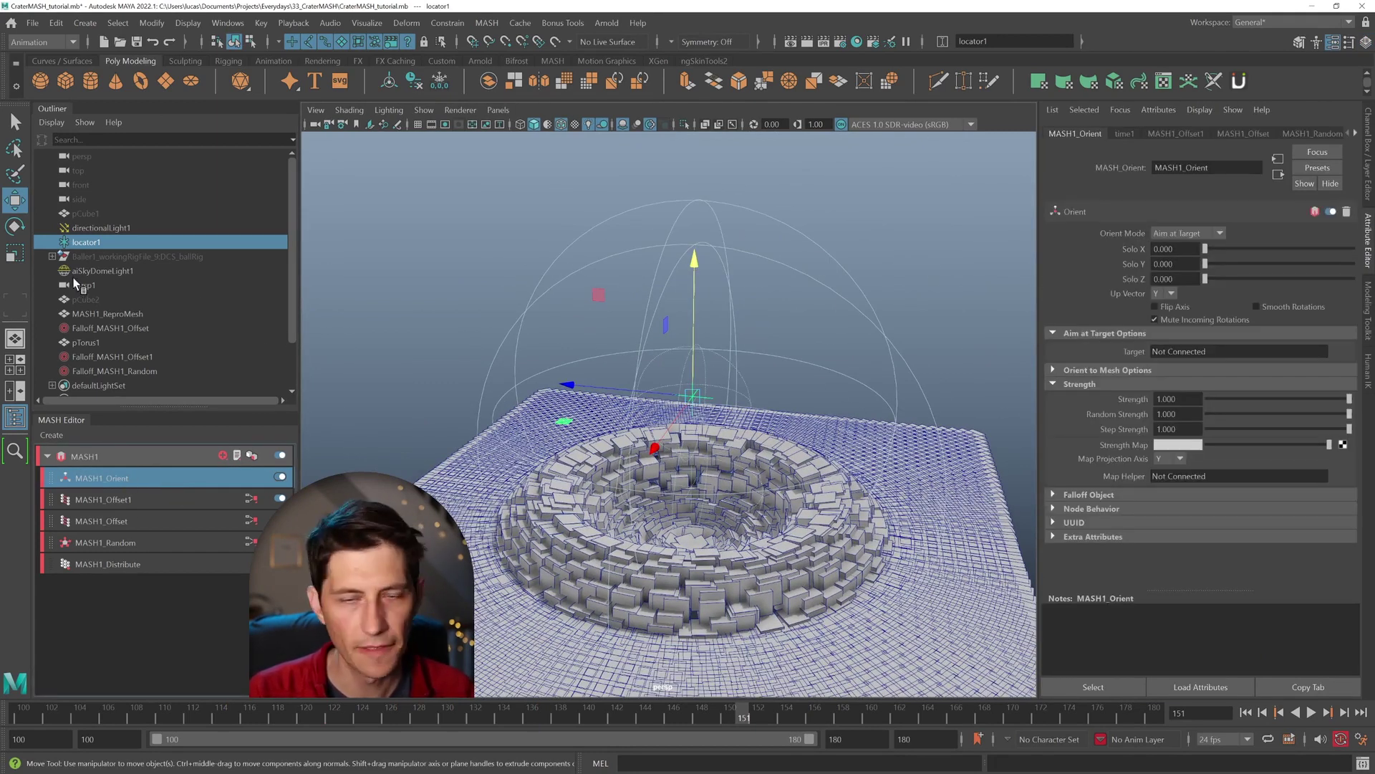
{"action": "left_click", "coordinate": [1169, 353]}
{"action": "left_click_drag", "start_coordinate": [680, 430], "coordinate": [696, 273], "text": "alt"}
{"action": "left_click_drag", "start_coordinate": [740, 341], "coordinate": [276, 280], "text": "alt"}
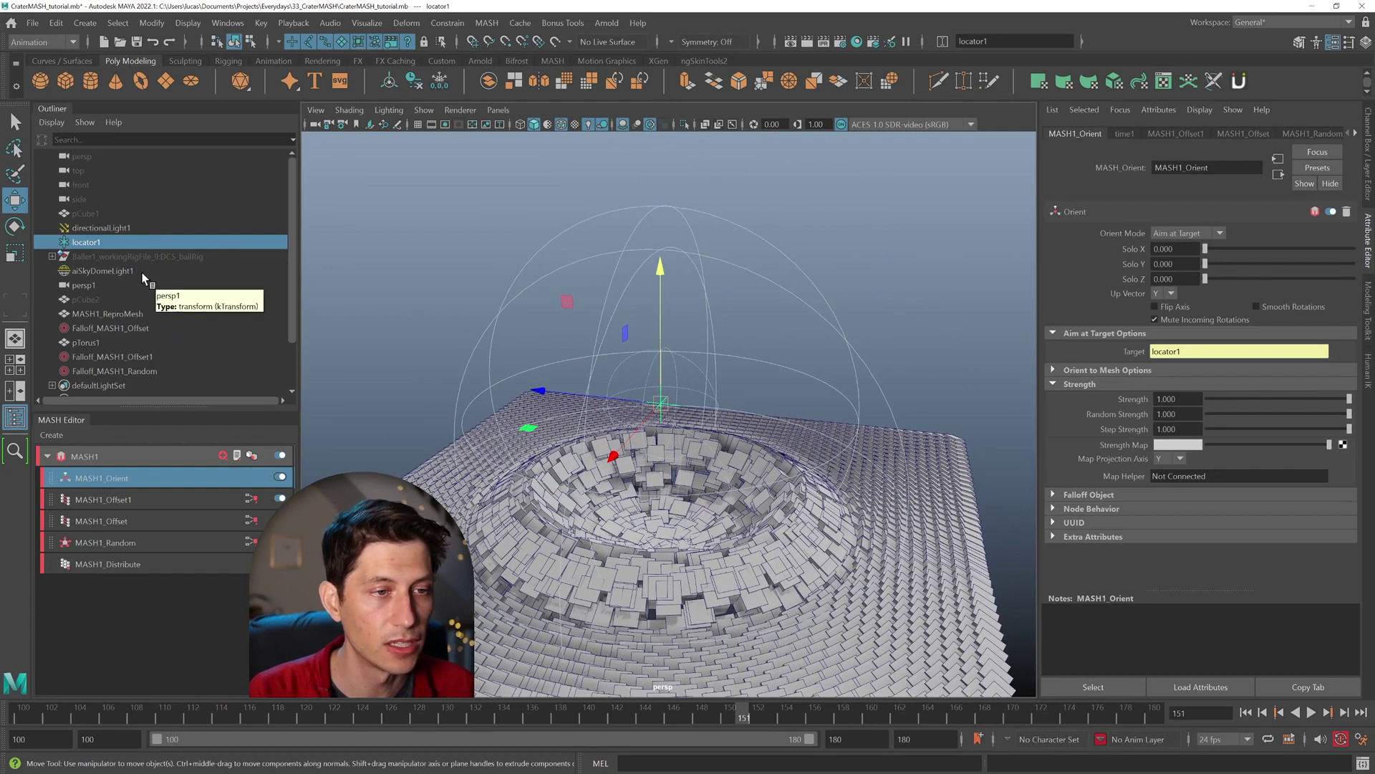
{"action": "scroll", "coordinate": [89, 291], "scroll_direction": "down", "scroll_amount": 2}
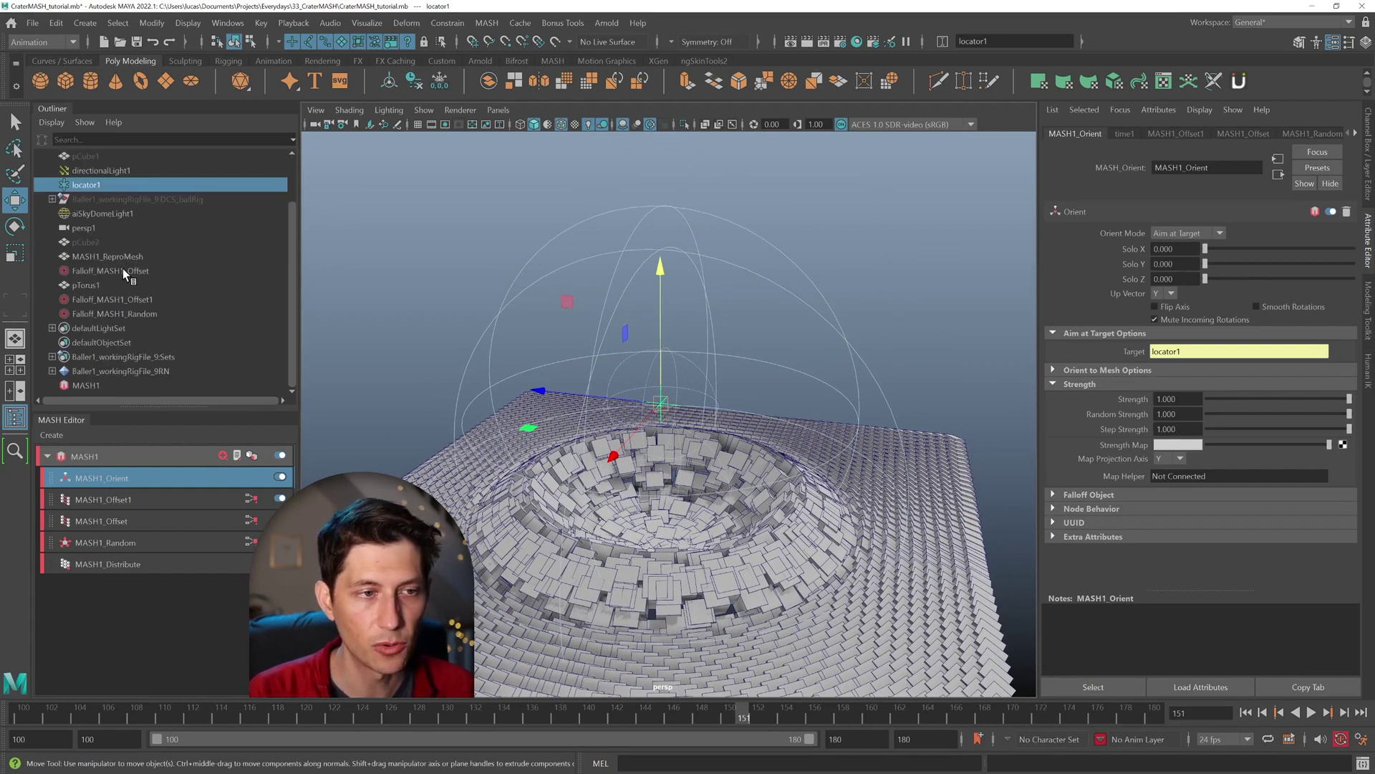
{"action": "left_click", "coordinate": [124, 272]}
{"action": "left_click", "coordinate": [126, 299], "text": "ctrl"}
{"action": "left_click_drag", "start_coordinate": [662, 404], "coordinate": [660, 295]}
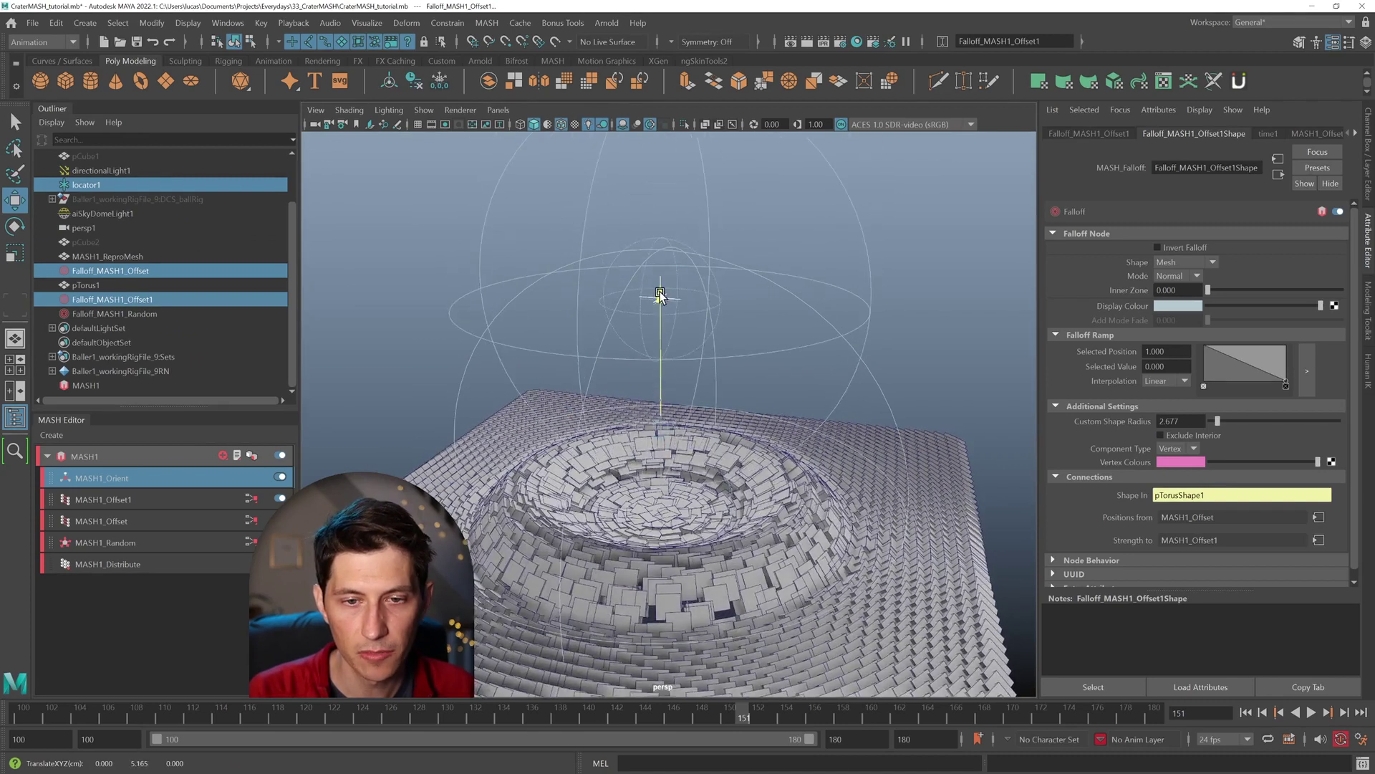
{"action": "key", "text": "ctrl+z"}
{"action": "left_click", "coordinate": [468, 372]}
{"action": "left_click_drag", "start_coordinate": [671, 380], "coordinate": [672, 287]}
{"action": "key", "text": "ctrl+z"}
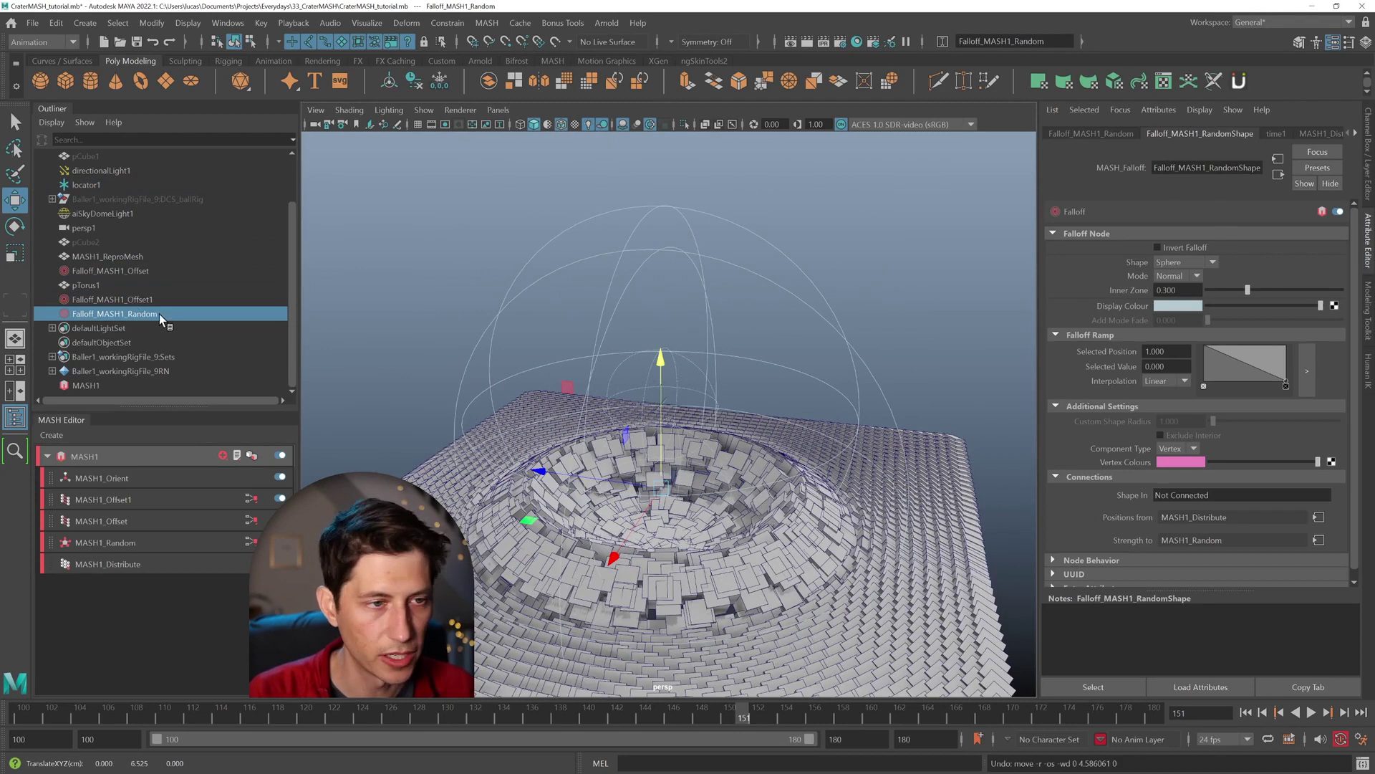
Raise Falloff_MASH1_Random, pTorus1, Falloff_MASH1_Offset and locator1 together vertically until they clear the cube grid.
{"action": "left_click", "coordinate": [124, 285], "text": "ctrl"}
{"action": "left_click", "coordinate": [105, 270], "text": "ctrl"}
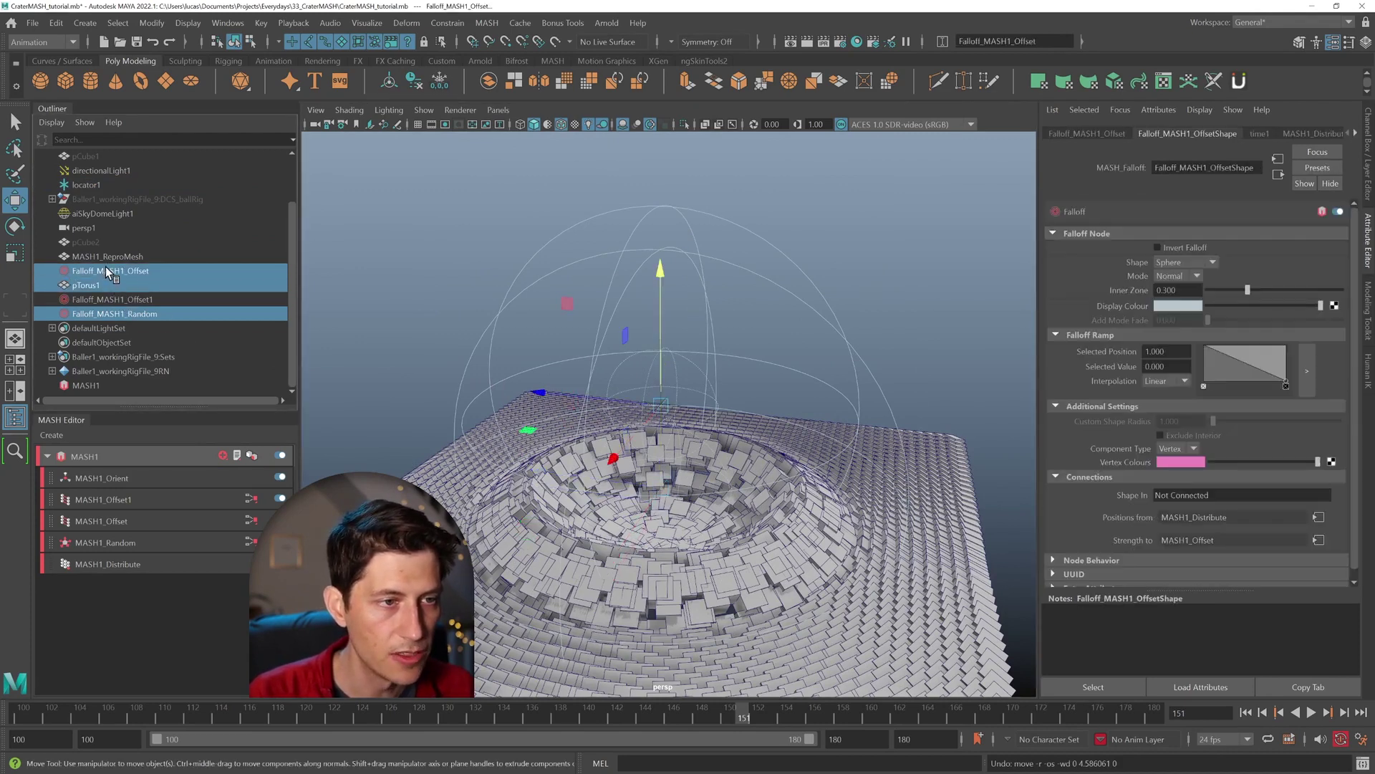
{"action": "left_click", "coordinate": [89, 186], "text": "ctrl"}
{"action": "left_click_drag", "start_coordinate": [661, 269], "coordinate": [651, 64]}
{"action": "middle_click_drag", "start_coordinate": [695, 331], "coordinate": [693, 320], "text": "alt"}
{"action": "left_click_drag", "start_coordinate": [693, 320], "coordinate": [512, 322], "text": "alt"}
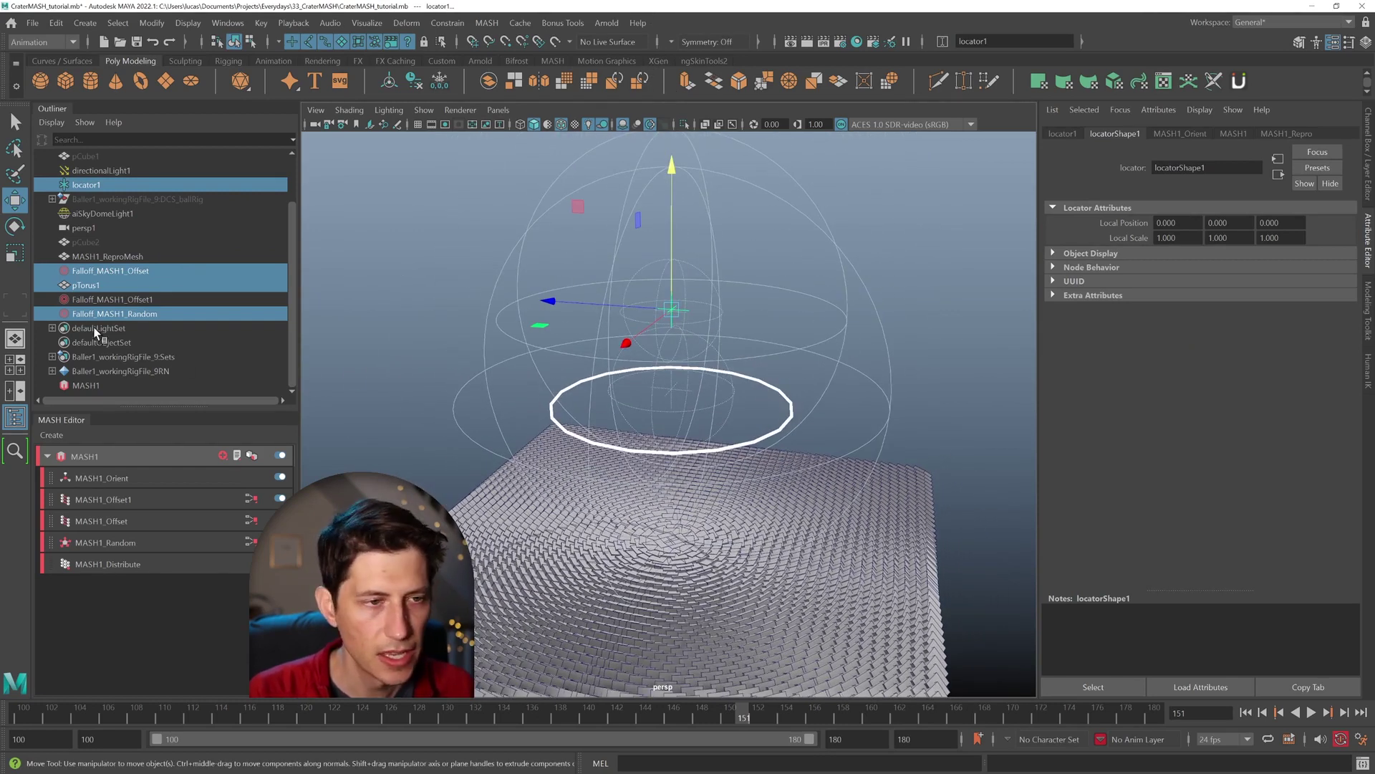
Assign the existing Falloff_MASH1_Random as a falloff object of the MASH1_Orient node.
{"action": "left_click", "coordinate": [103, 481]}
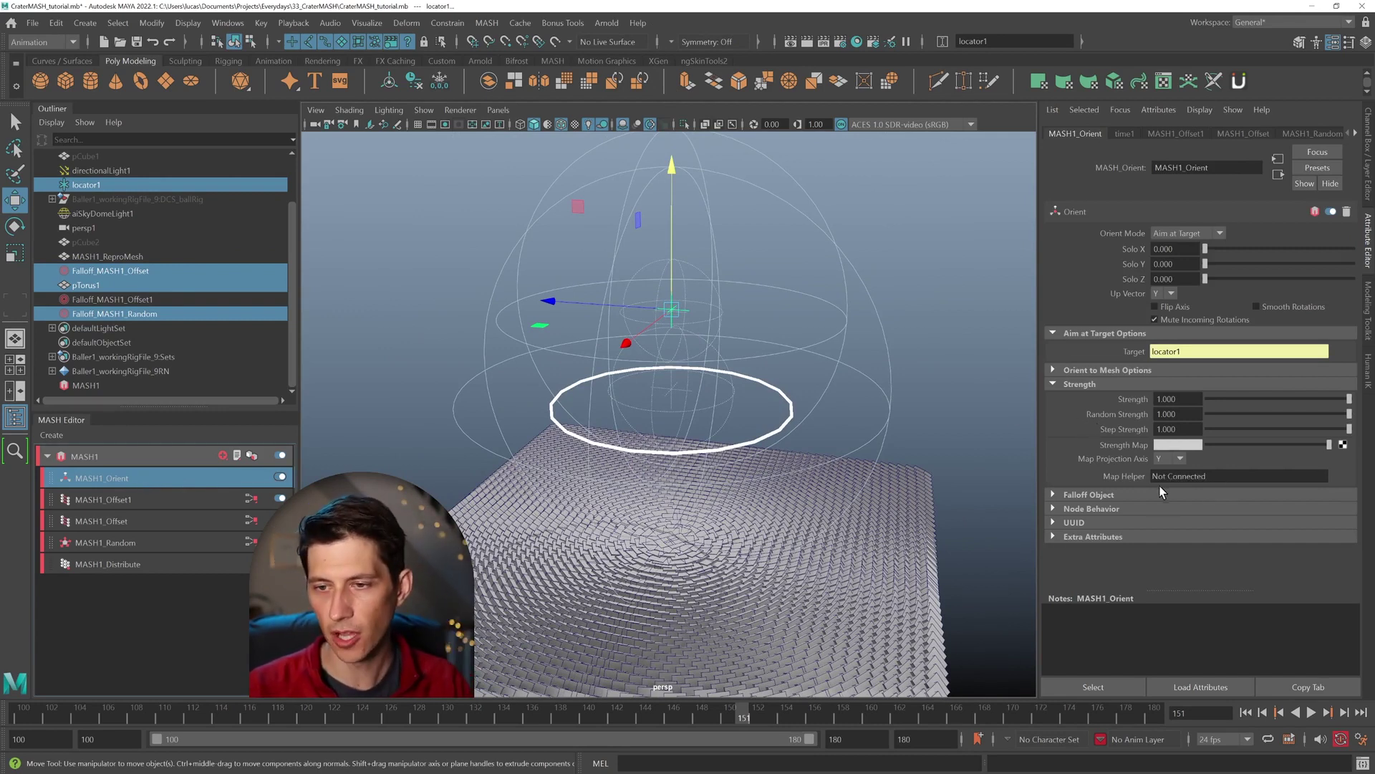
{"action": "left_click", "coordinate": [1089, 495]}
{"action": "right_click", "coordinate": [1095, 550]}
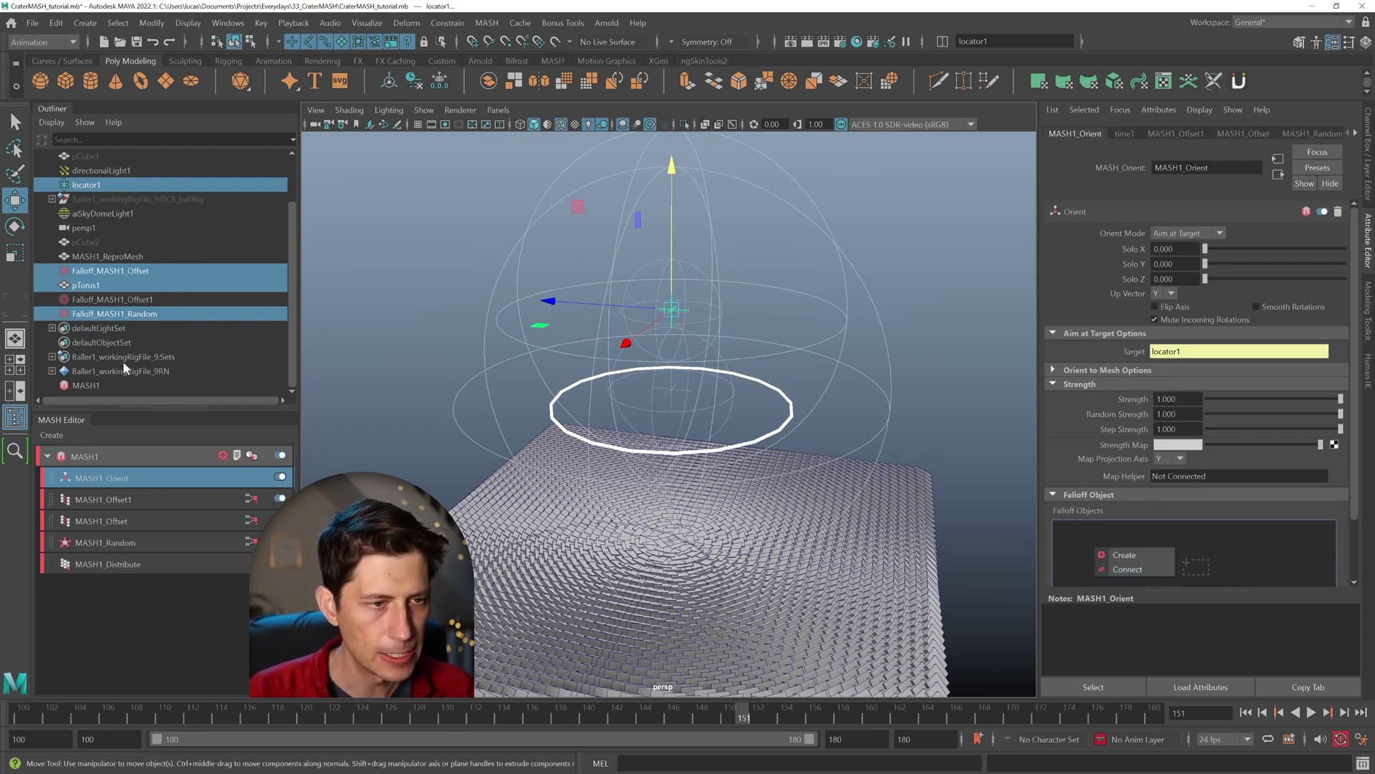
{"action": "left_click", "coordinate": [135, 318]}
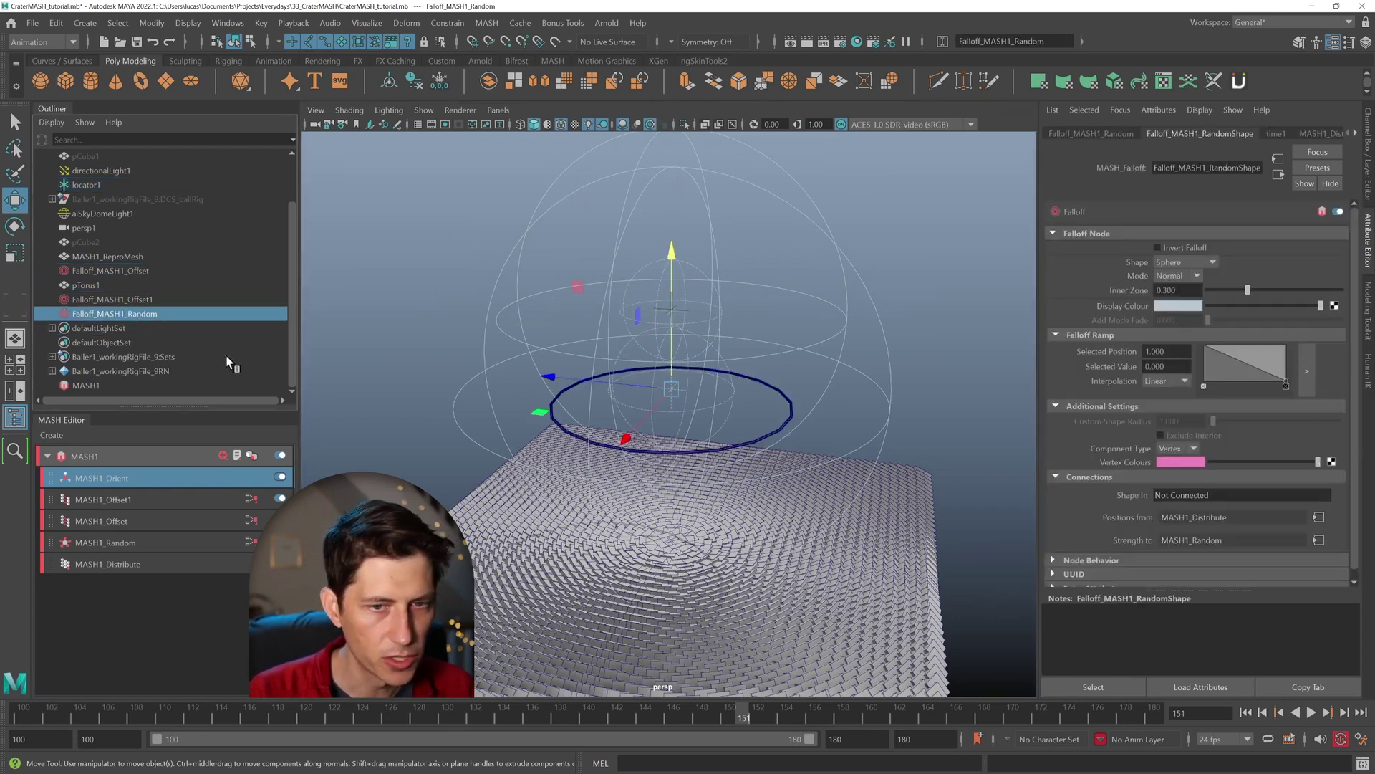
{"action": "left_click_drag", "start_coordinate": [502, 378], "coordinate": [515, 389], "text": "alt"}
{"action": "scroll", "coordinate": [515, 389], "scroll_direction": "up", "scroll_amount": 2}
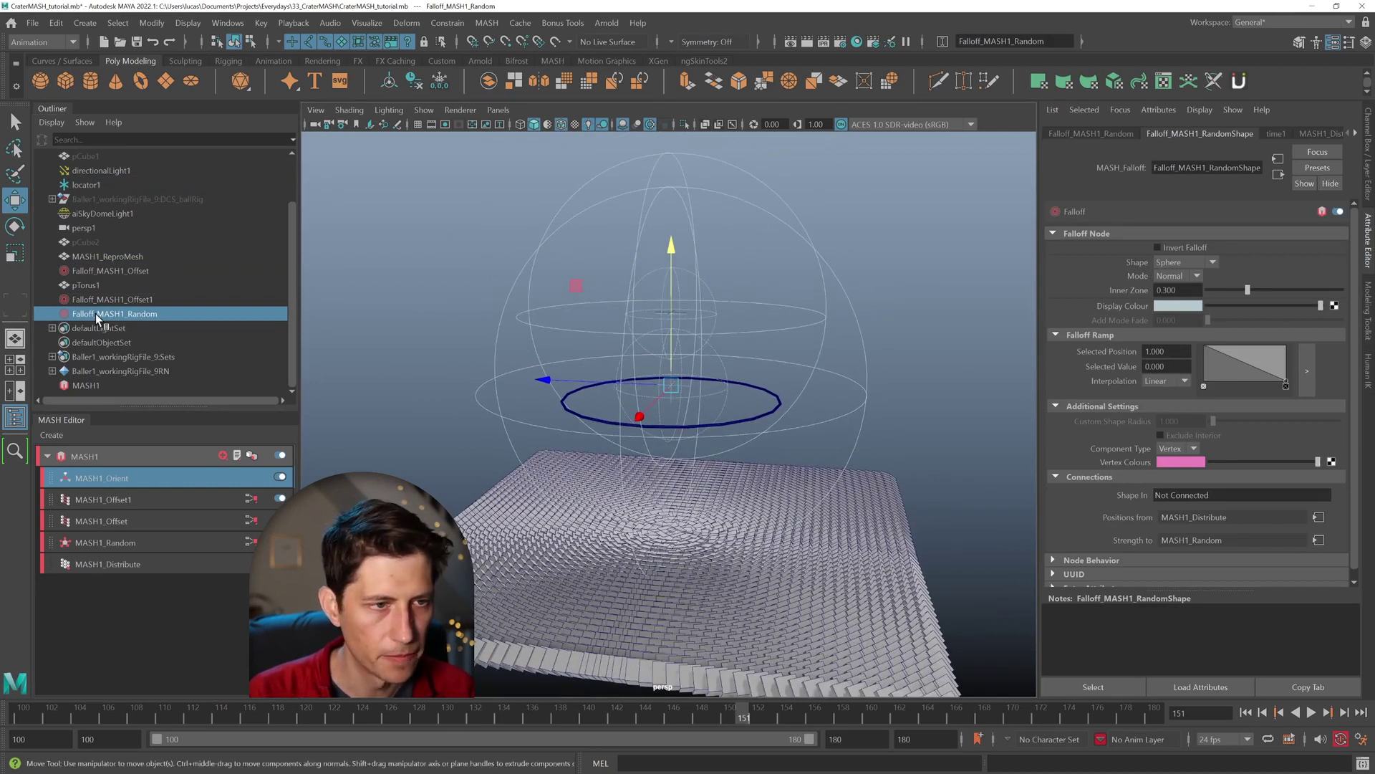
{"action": "left_click", "coordinate": [140, 474]}
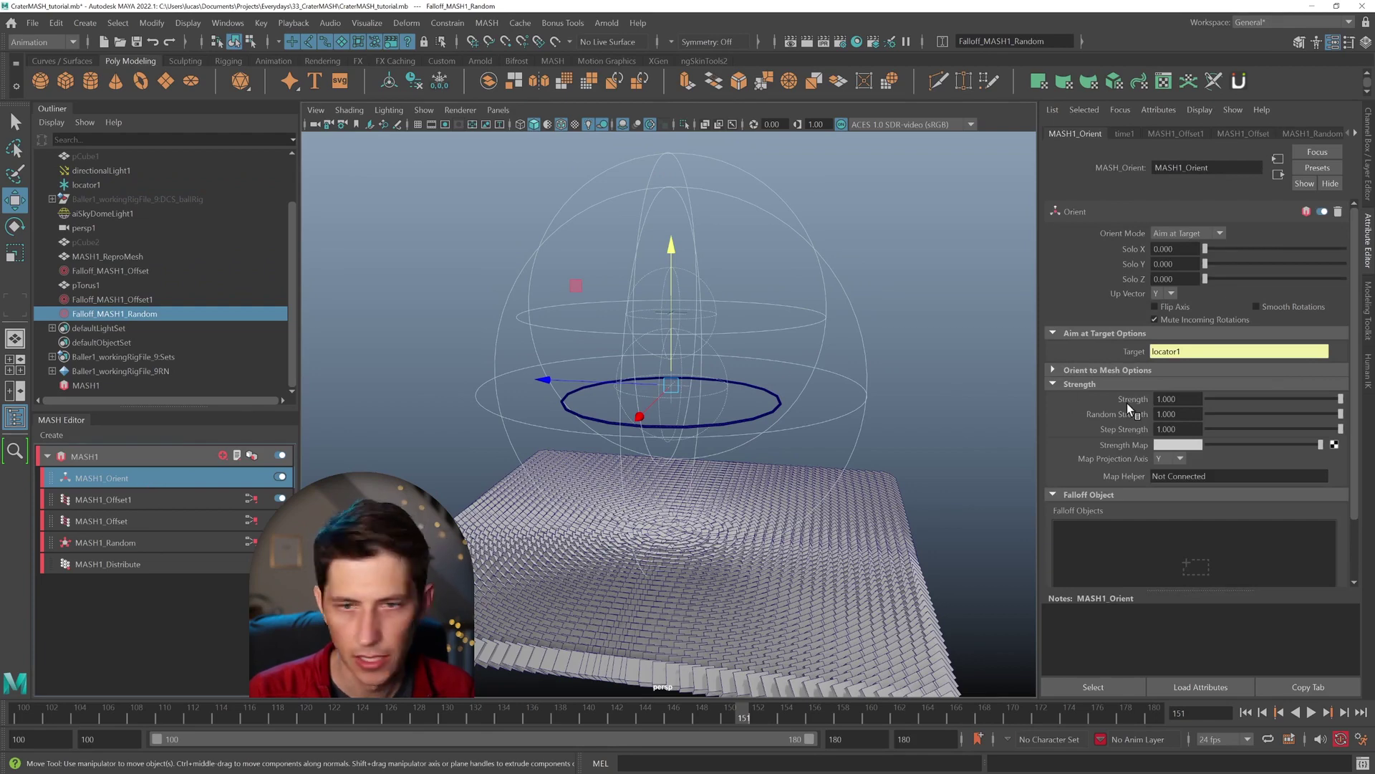
{"action": "left_click_drag", "start_coordinate": [105, 315], "coordinate": [1132, 559]}
{"action": "left_click_drag", "start_coordinate": [788, 501], "coordinate": [743, 477], "text": "alt"}
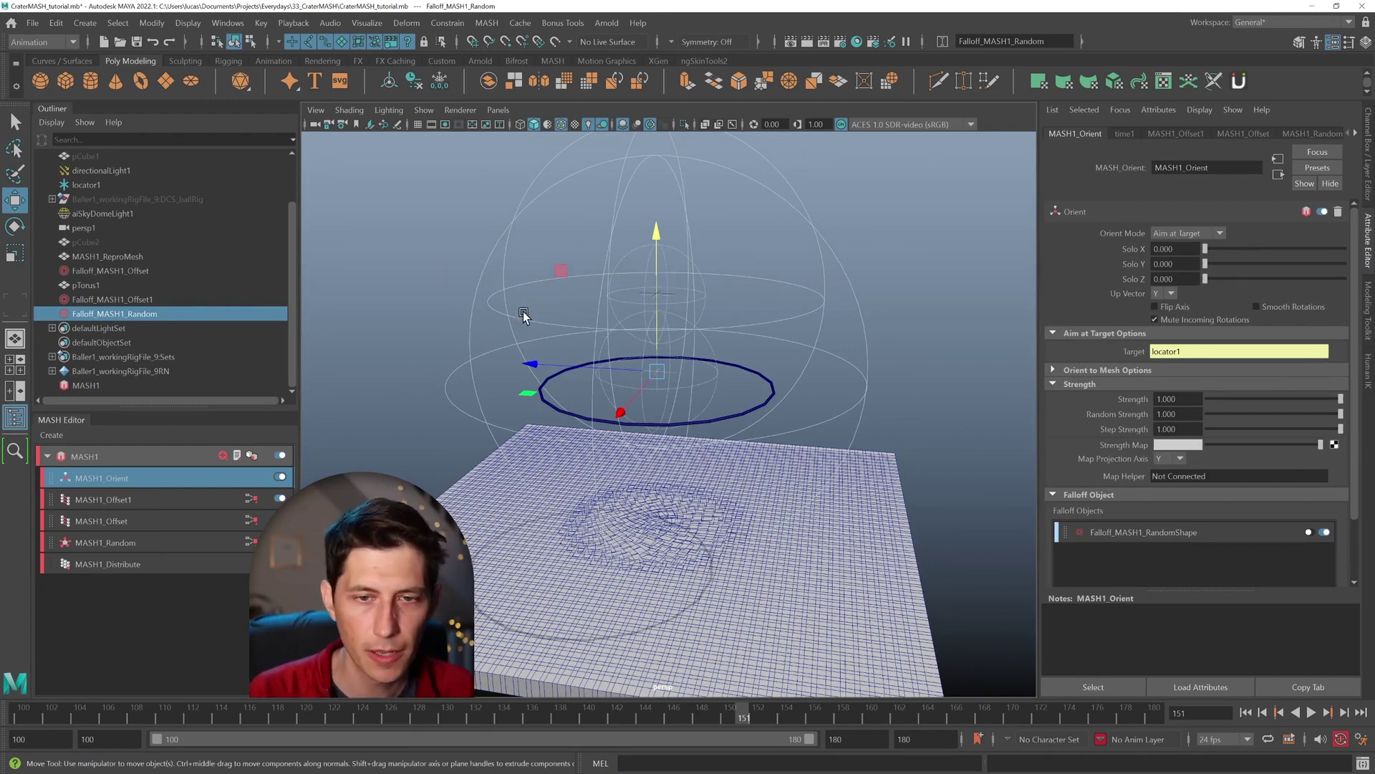
Lower the Random and Offset falloffs, pTorus1 and locator1 together to the grid, and turn off the wireframe overlay on the shaded view.
{"action": "scroll", "coordinate": [107, 315], "scroll_direction": "up", "scroll_amount": 2}
{"action": "left_click", "coordinate": [86, 343], "text": "ctrl"}
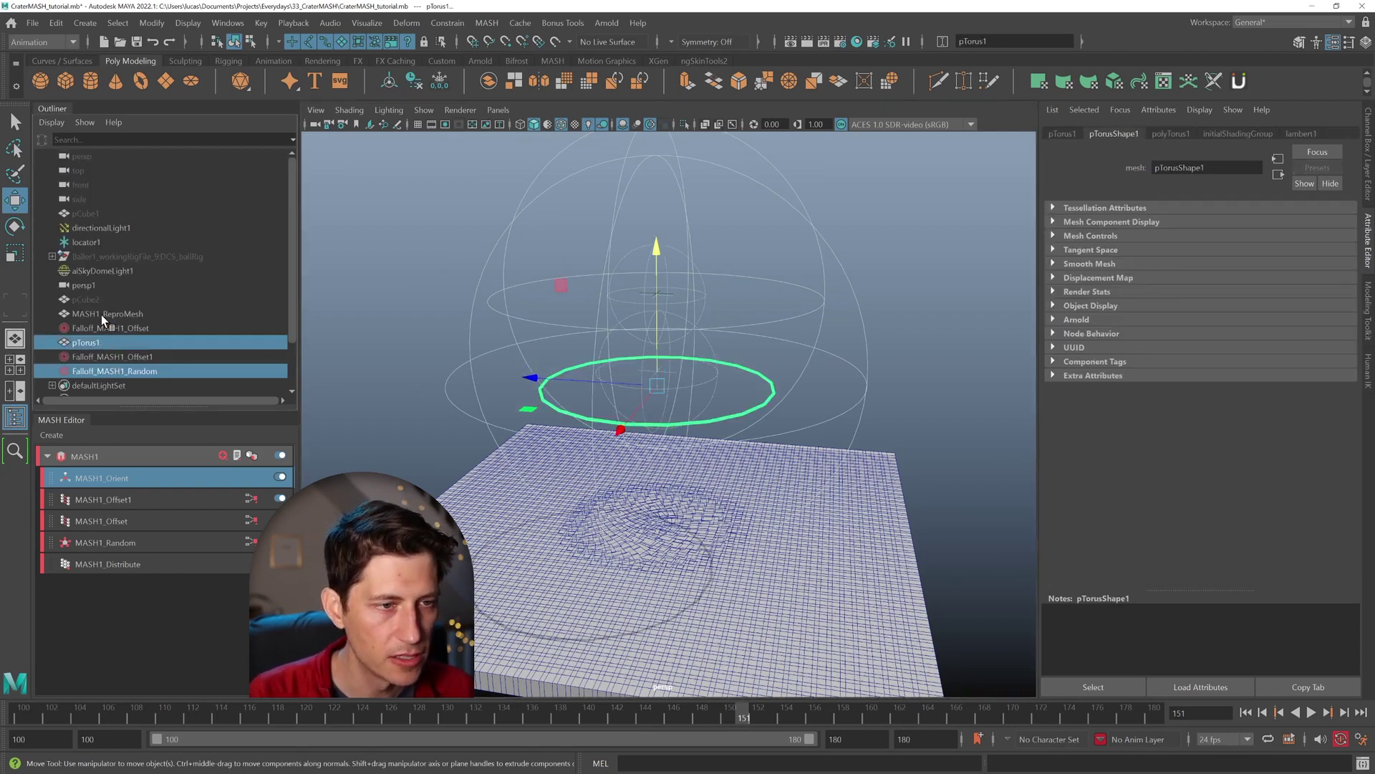
{"action": "left_click", "coordinate": [107, 328], "text": "ctrl"}
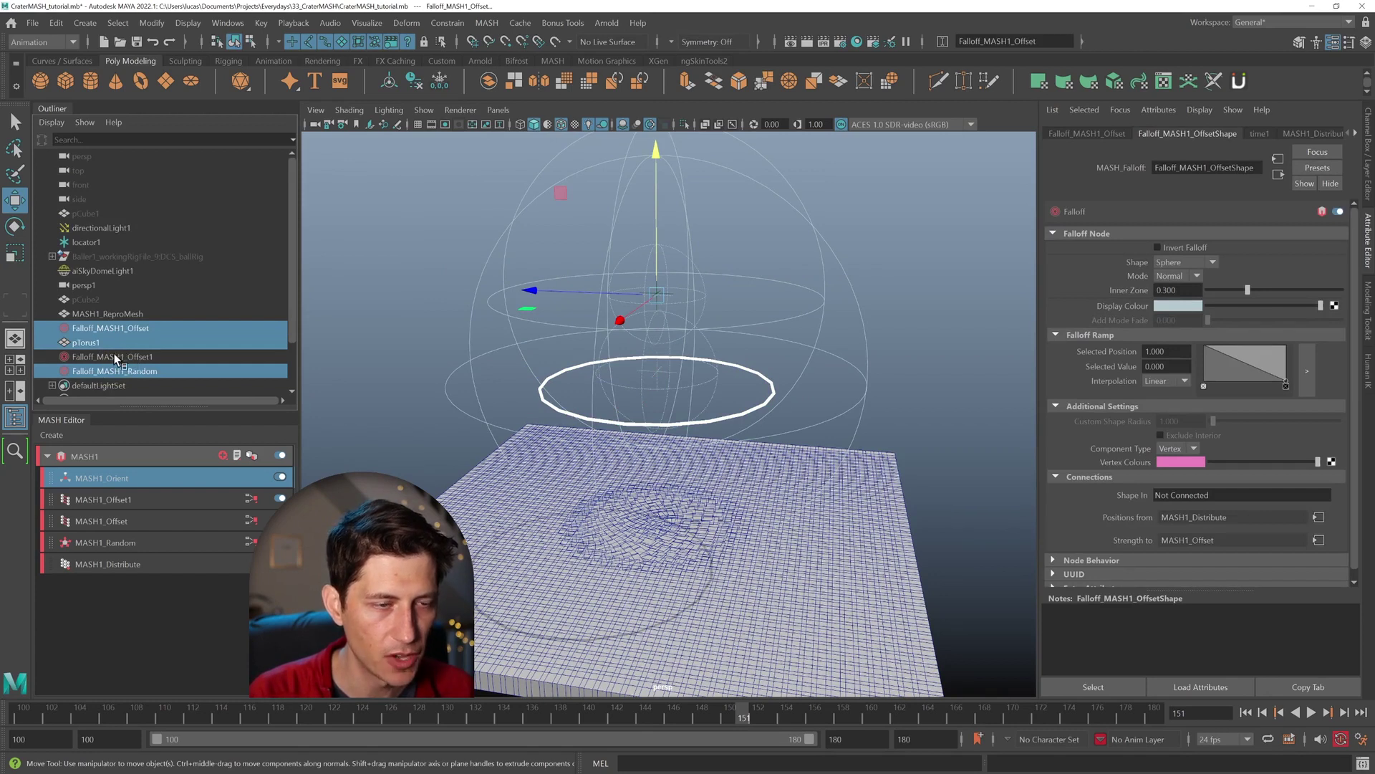
{"action": "left_click", "coordinate": [87, 243], "text": "ctrl"}
{"action": "left_click_drag", "start_coordinate": [656, 153], "coordinate": [655, 308]}
{"action": "left_click", "coordinate": [560, 125]}
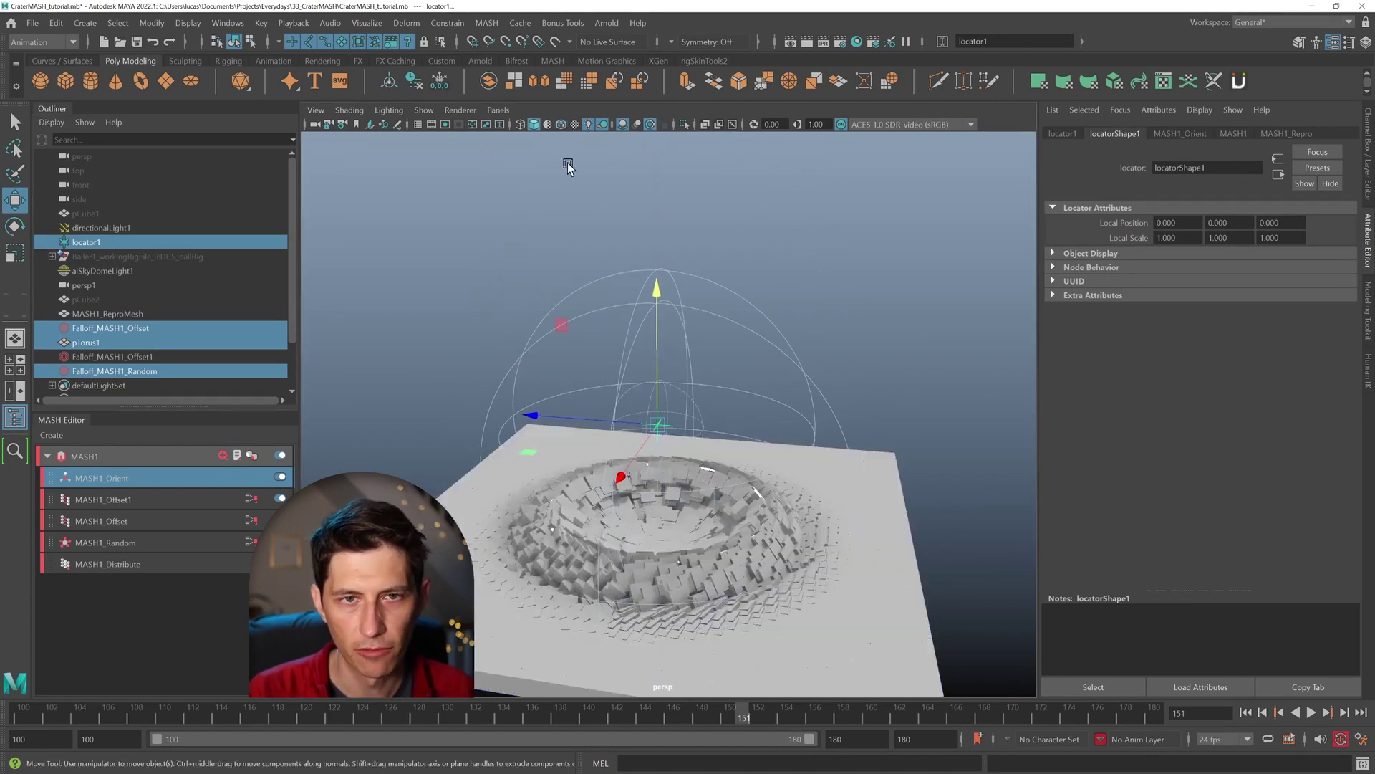
{"action": "scroll", "coordinate": [670, 366], "scroll_direction": "up", "scroll_amount": 5}
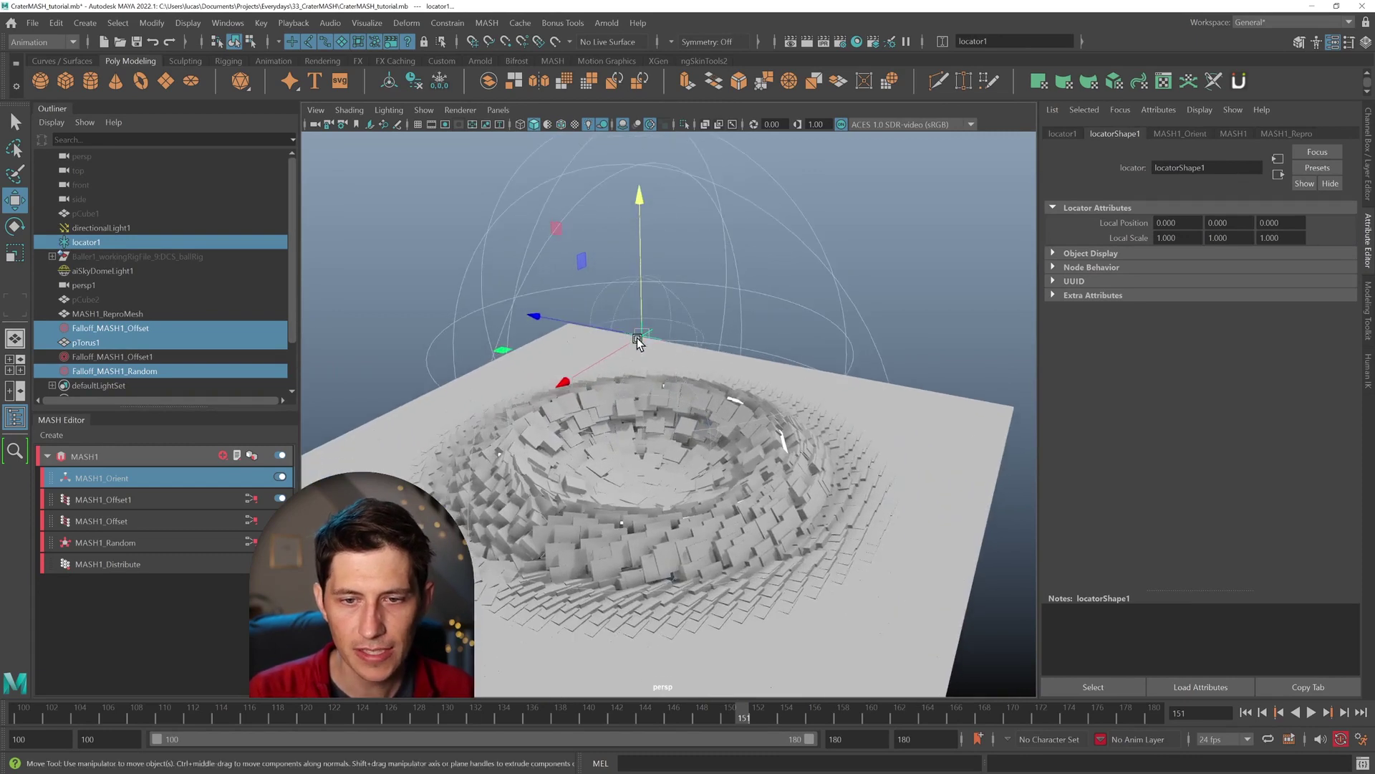
Undo the latest moves, and lower locator1, pTorus1 and the two selected falloffs together into the grid to form the crater.
{"action": "key", "text": "ctrl+z"}
{"action": "key", "text": "ctrl+z"}
{"action": "key", "text": "ctrl+z"}
{"action": "key", "text": "ctrl+z"}
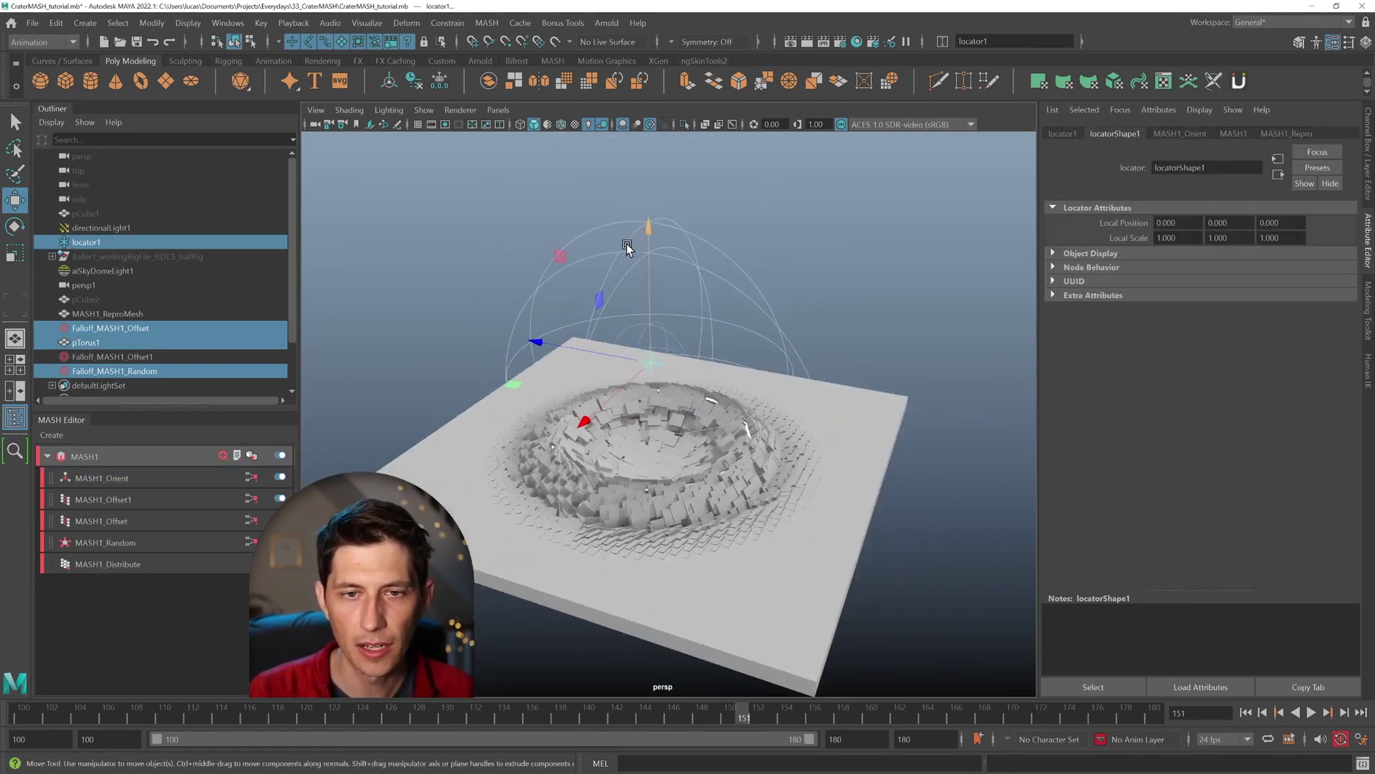
{"action": "left_click_drag", "start_coordinate": [649, 224], "coordinate": [654, 406]}
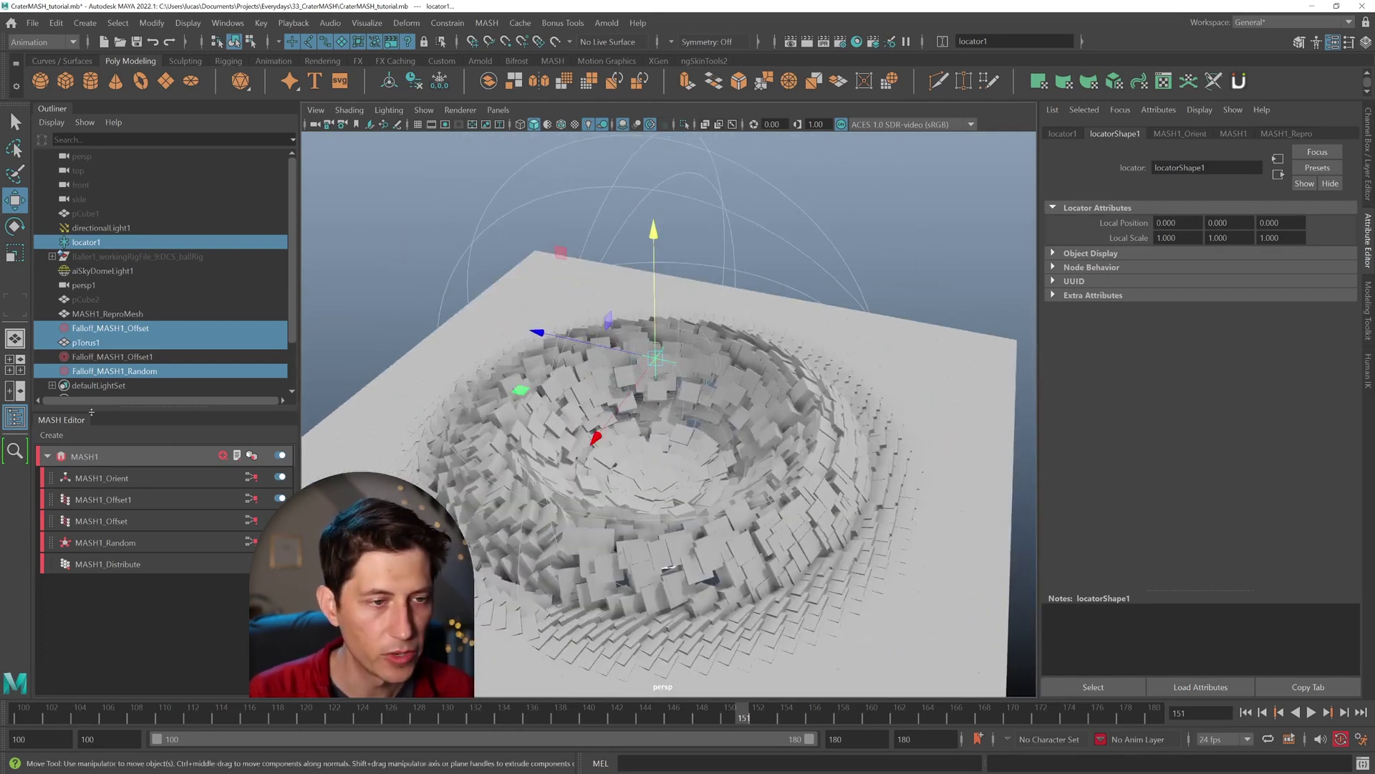
Reduce the Strength of the MASH1_Random node to 0.474.
{"action": "left_click", "coordinate": [103, 543]}
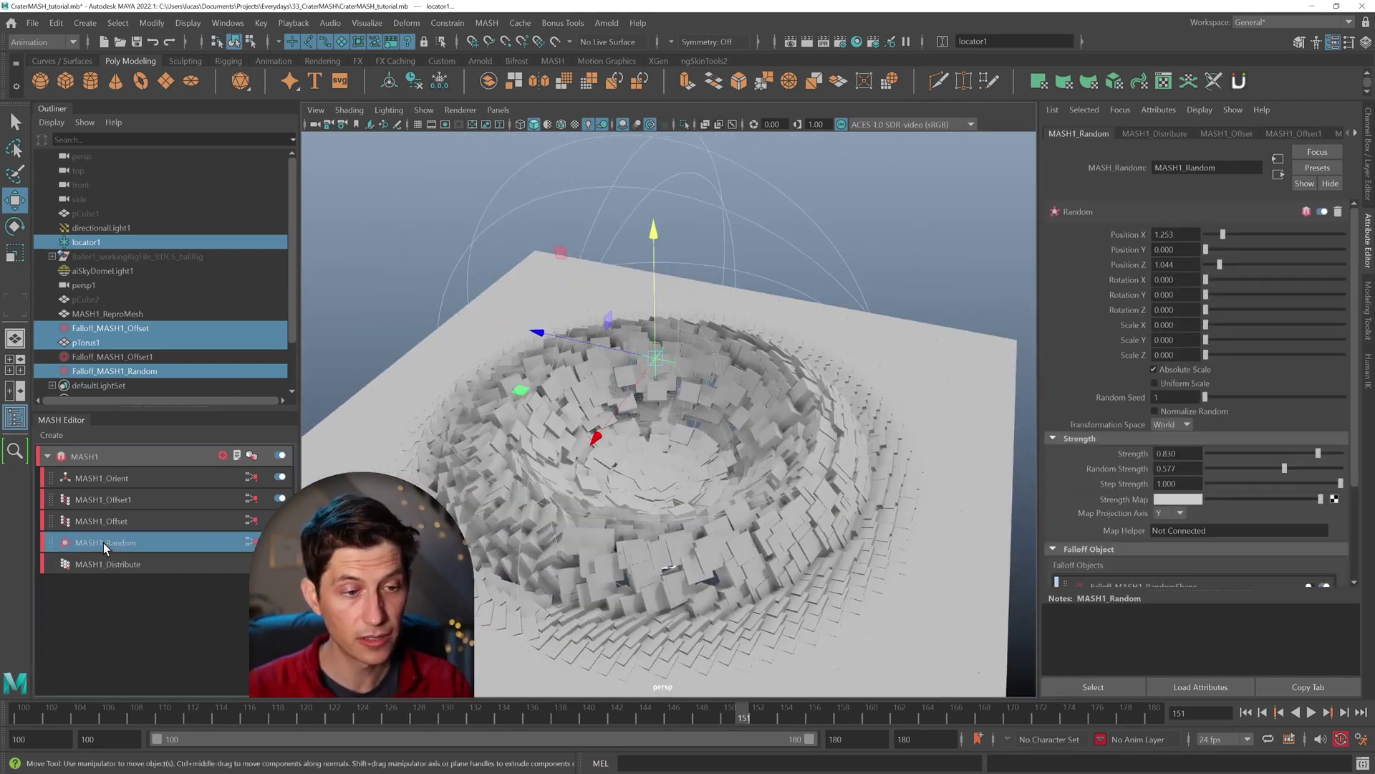
{"action": "left_click_drag", "start_coordinate": [1318, 454], "coordinate": [1270, 459]}
{"action": "left_click_drag", "start_coordinate": [709, 458], "coordinate": [716, 496], "text": "alt"}
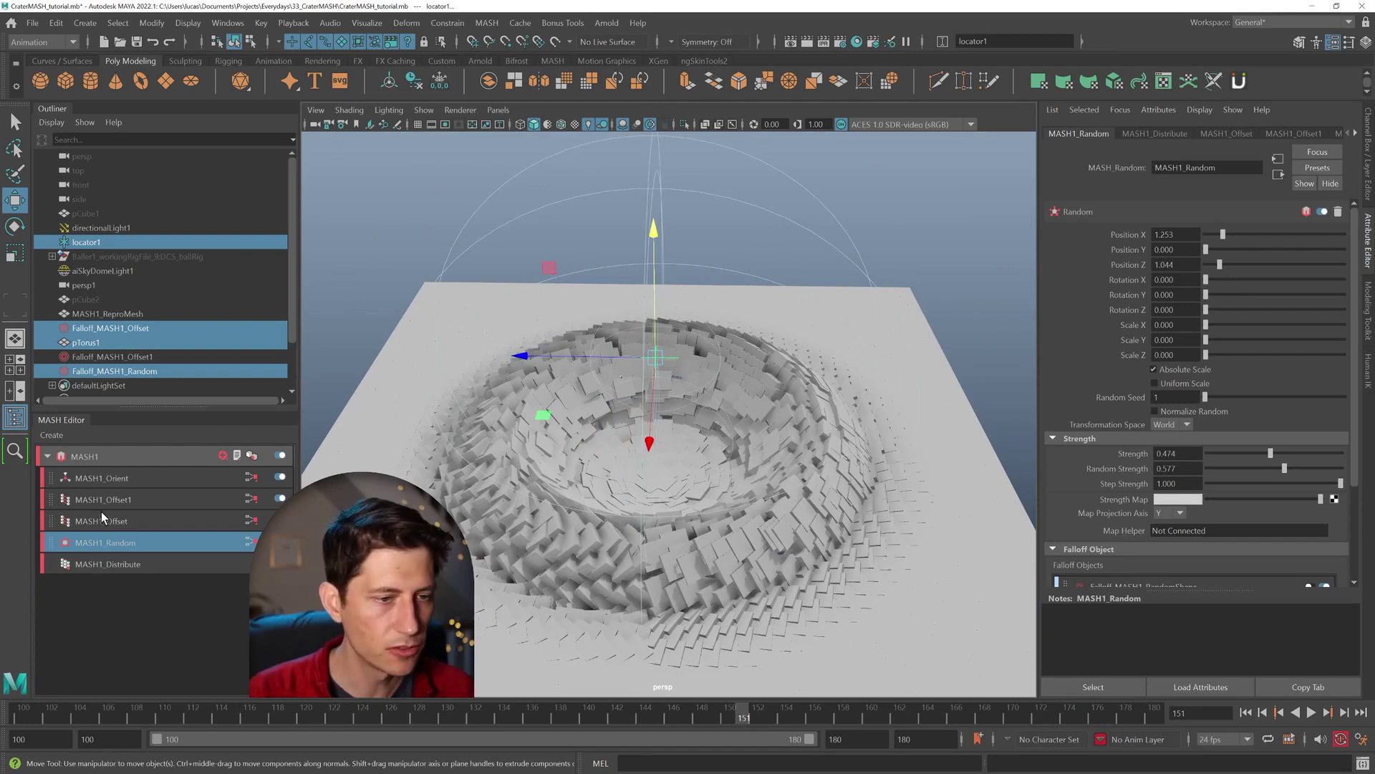
Reduce the Random Strength of MASH1_Orient slightly so the cube orientations vary, and bring up the MASH1_Random settings.
{"action": "left_click", "coordinate": [108, 478]}
{"action": "left_click_drag", "start_coordinate": [742, 436], "coordinate": [773, 427], "text": "alt"}
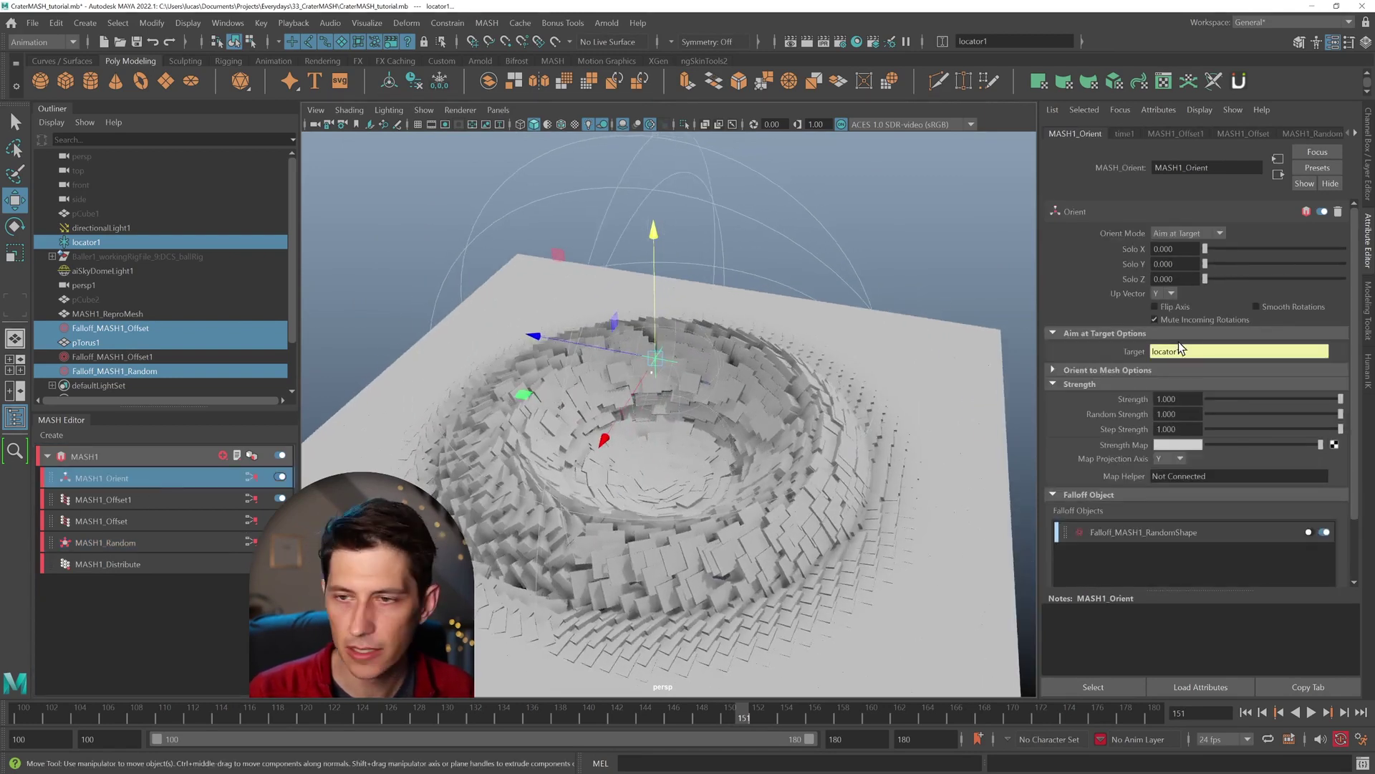
{"action": "left_click_drag", "start_coordinate": [1334, 415], "coordinate": [1307, 414]}
{"action": "left_click", "coordinate": [172, 543]}
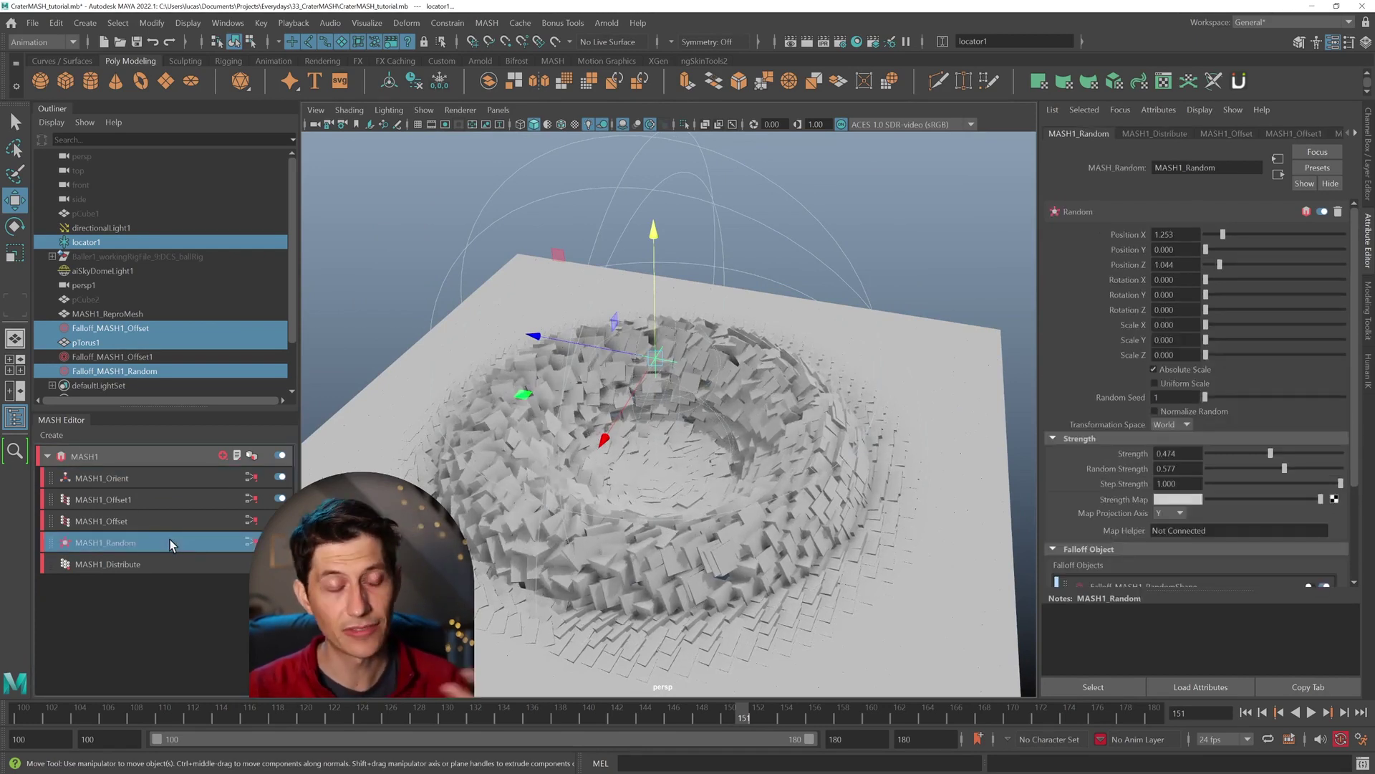
{"action": "left_click_drag", "start_coordinate": [669, 537], "coordinate": [724, 478], "text": "alt"}
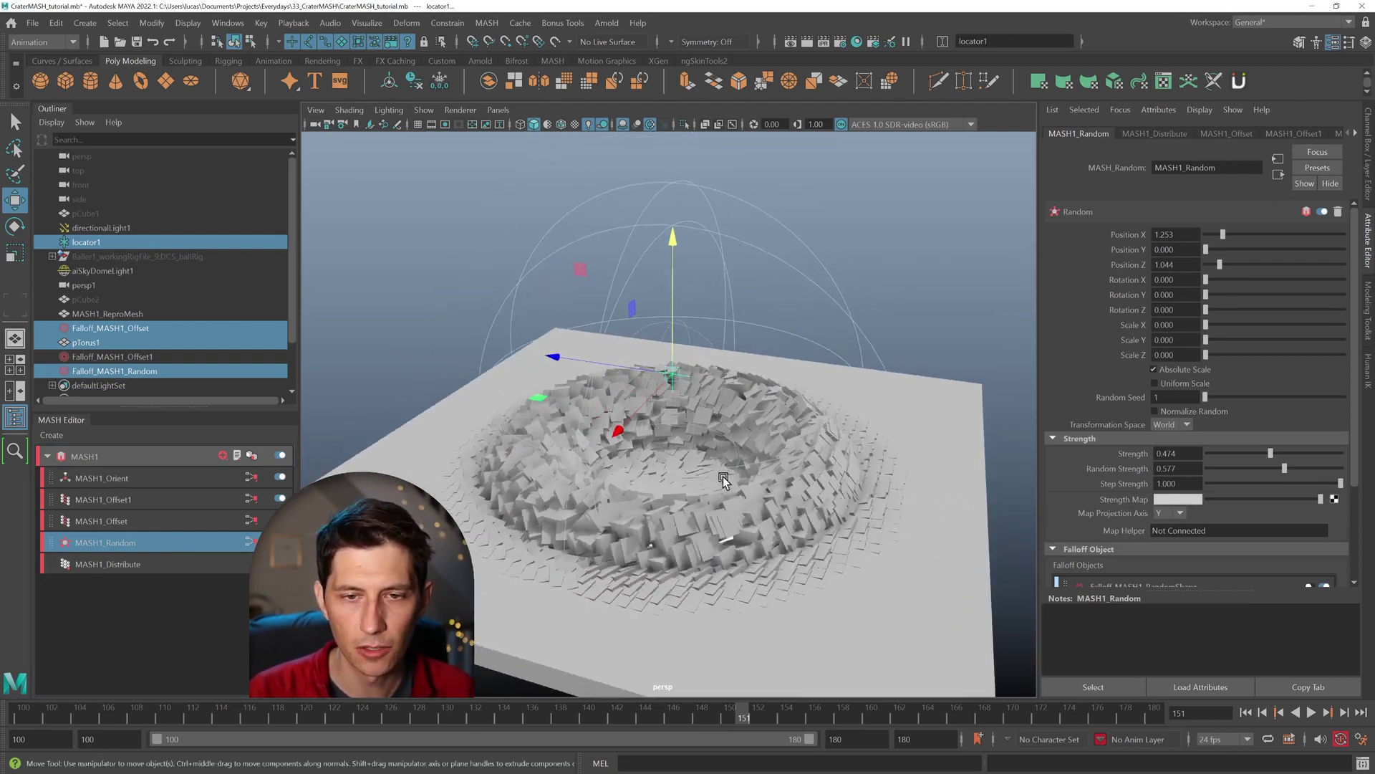
At frame 100, parent Falloff_MASH1_Offset, pTorus1 and Falloff_MASH1_Random under locator1.
{"action": "left_click", "coordinate": [25, 716]}
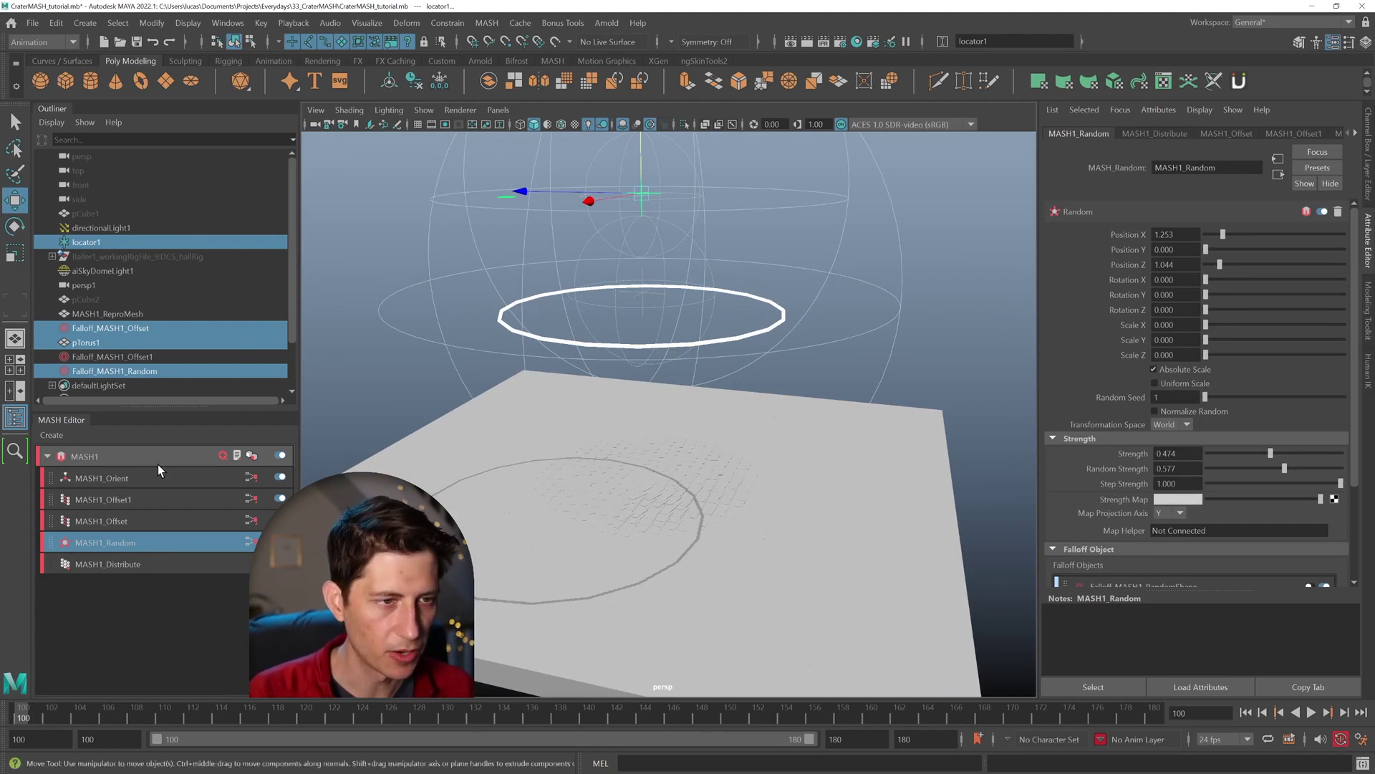
{"action": "left_click", "coordinate": [95, 325]}
{"action": "left_click", "coordinate": [92, 346], "text": "ctrl"}
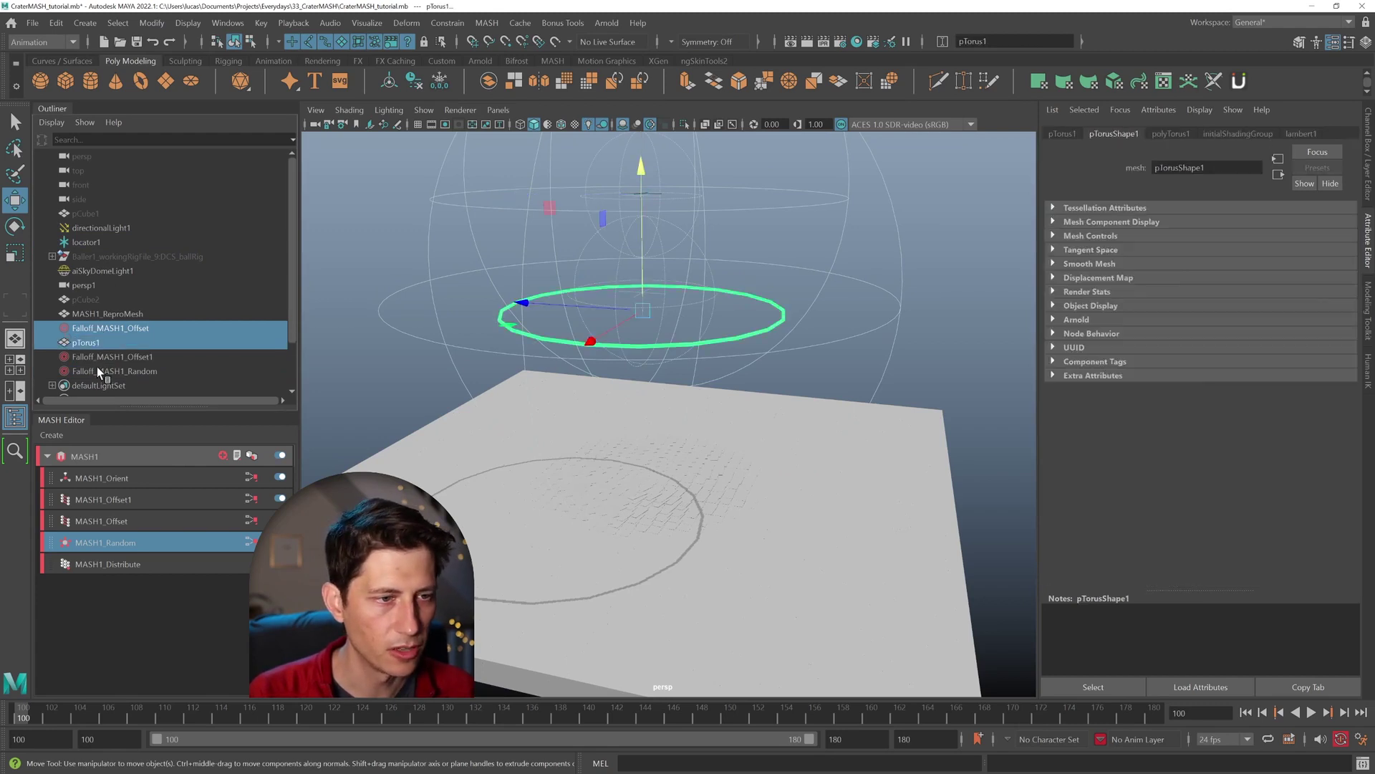
{"action": "left_click", "coordinate": [97, 368], "text": "ctrl"}
{"action": "left_click_drag", "start_coordinate": [83, 329], "coordinate": [82, 242]}
{"action": "left_click", "coordinate": [81, 241]}
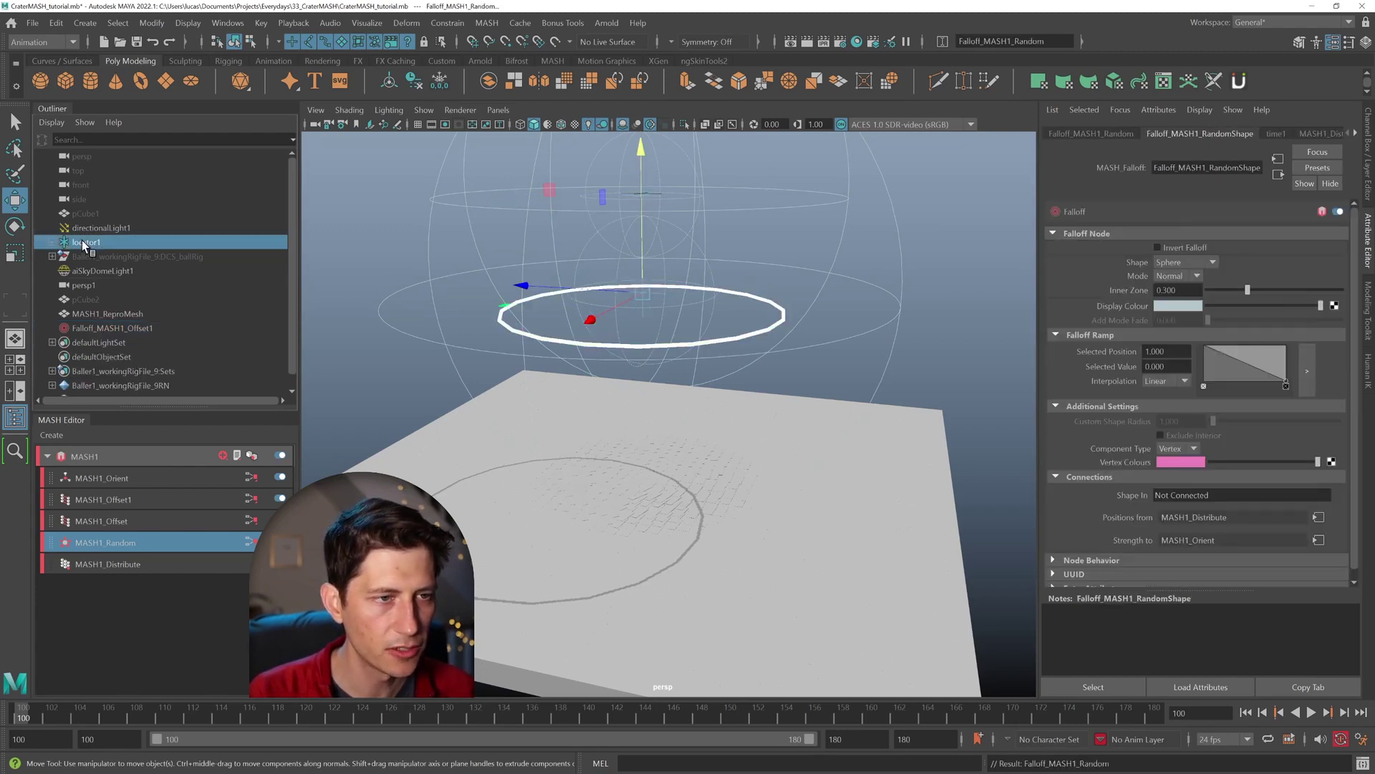
Try moving locator1 down and up to test the parented torus and falloffs, and undo the move.
{"action": "middle_click_drag", "start_coordinate": [629, 289], "coordinate": [634, 307], "text": "alt"}
{"action": "left_click_drag", "start_coordinate": [644, 171], "coordinate": [628, 366]}
{"action": "left_click_drag", "start_coordinate": [630, 374], "coordinate": [632, 298]}
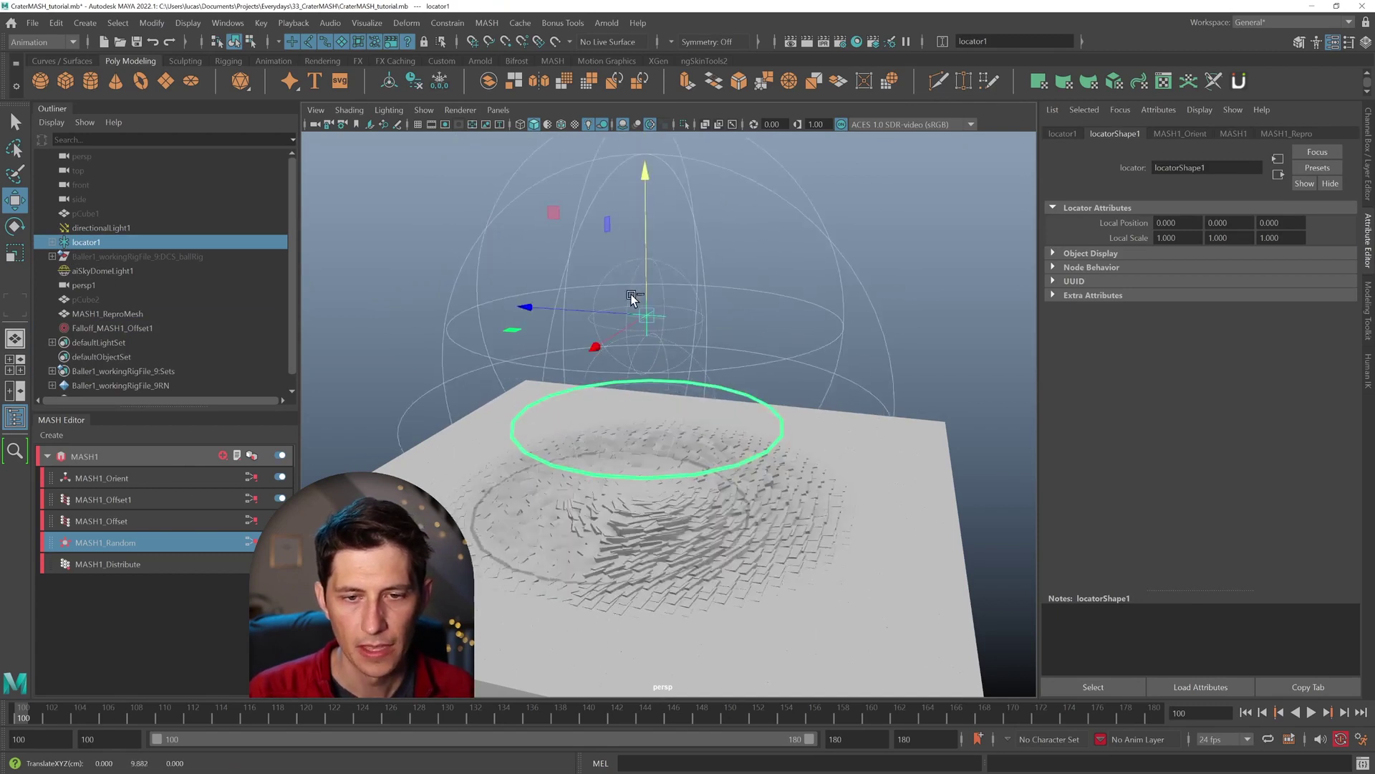
{"action": "key", "text": "ctrl+z"}
Play back the animation, unhide the DCS_ballRig ball rig, and scrub to its ground contact at frame 117.
{"action": "right_click_drag", "start_coordinate": [742, 367], "coordinate": [496, 373], "text": "alt"}
{"action": "middle_click_drag", "start_coordinate": [495, 373], "coordinate": [494, 412], "text": "alt"}
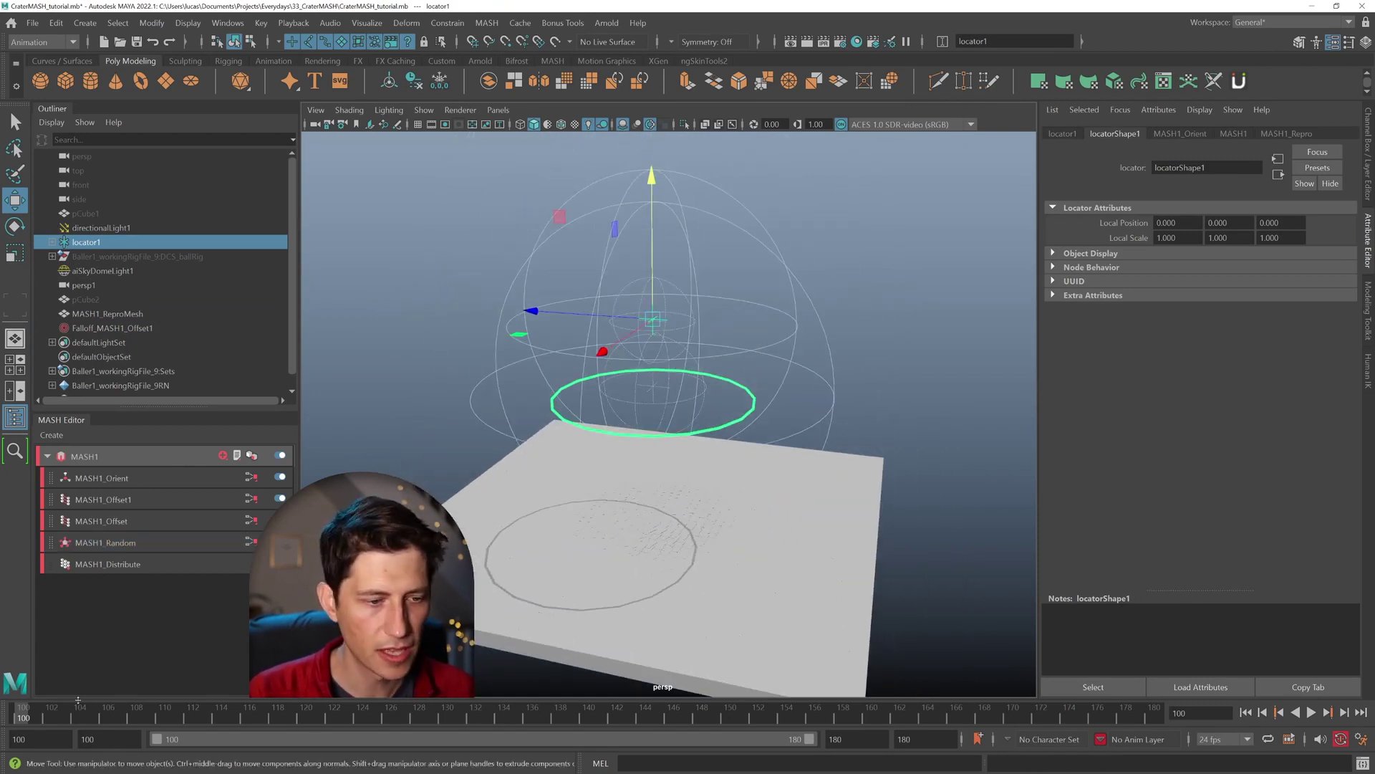
{"action": "key", "text": "alt+v"}
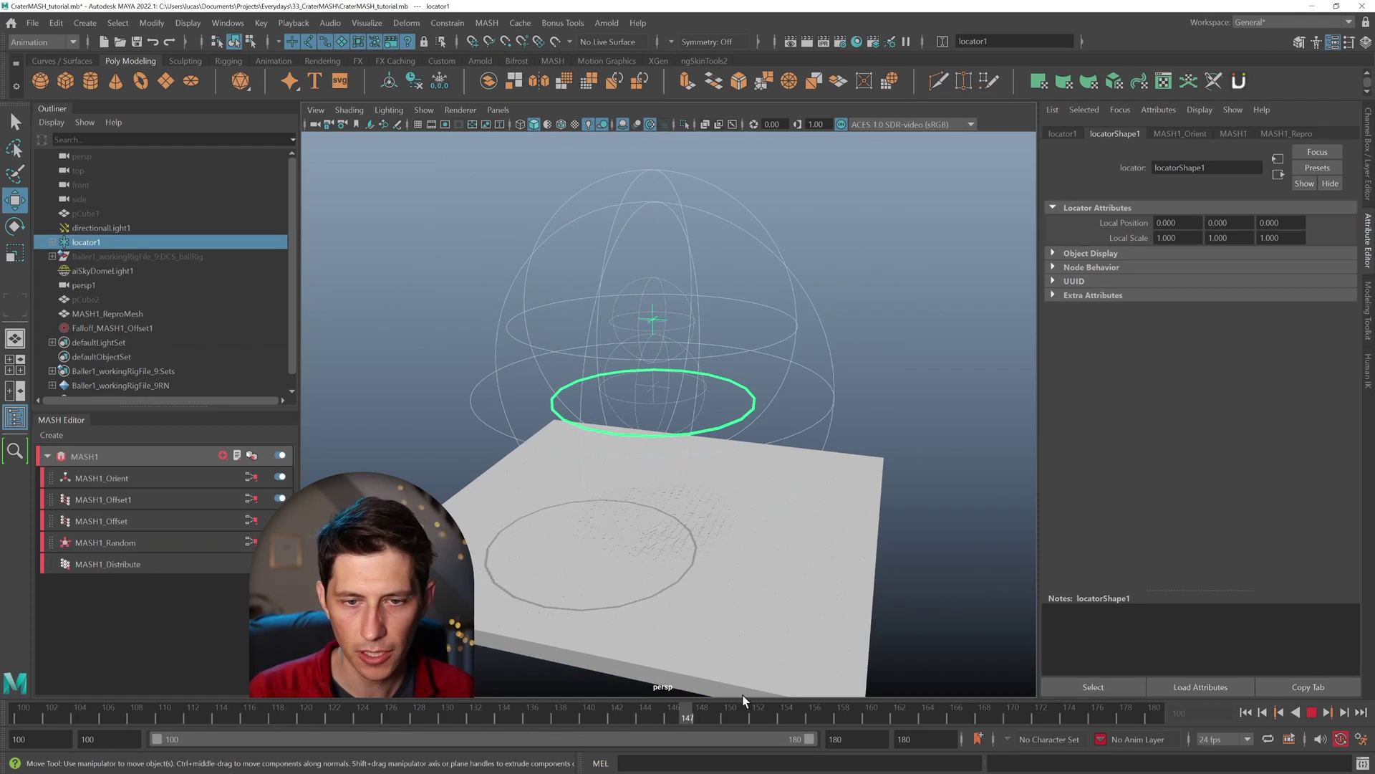
{"action": "left_click", "coordinate": [130, 256]}
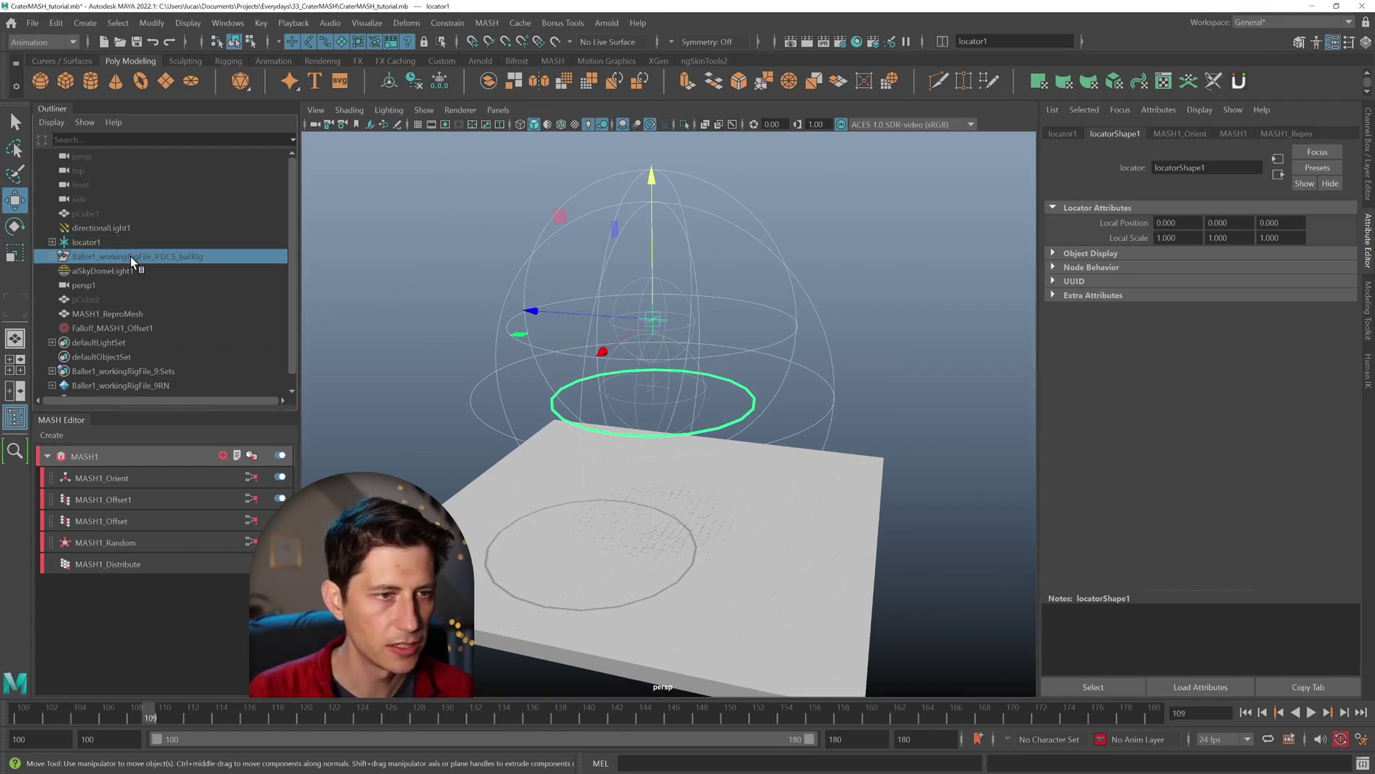
{"action": "key", "text": "shift+h"}
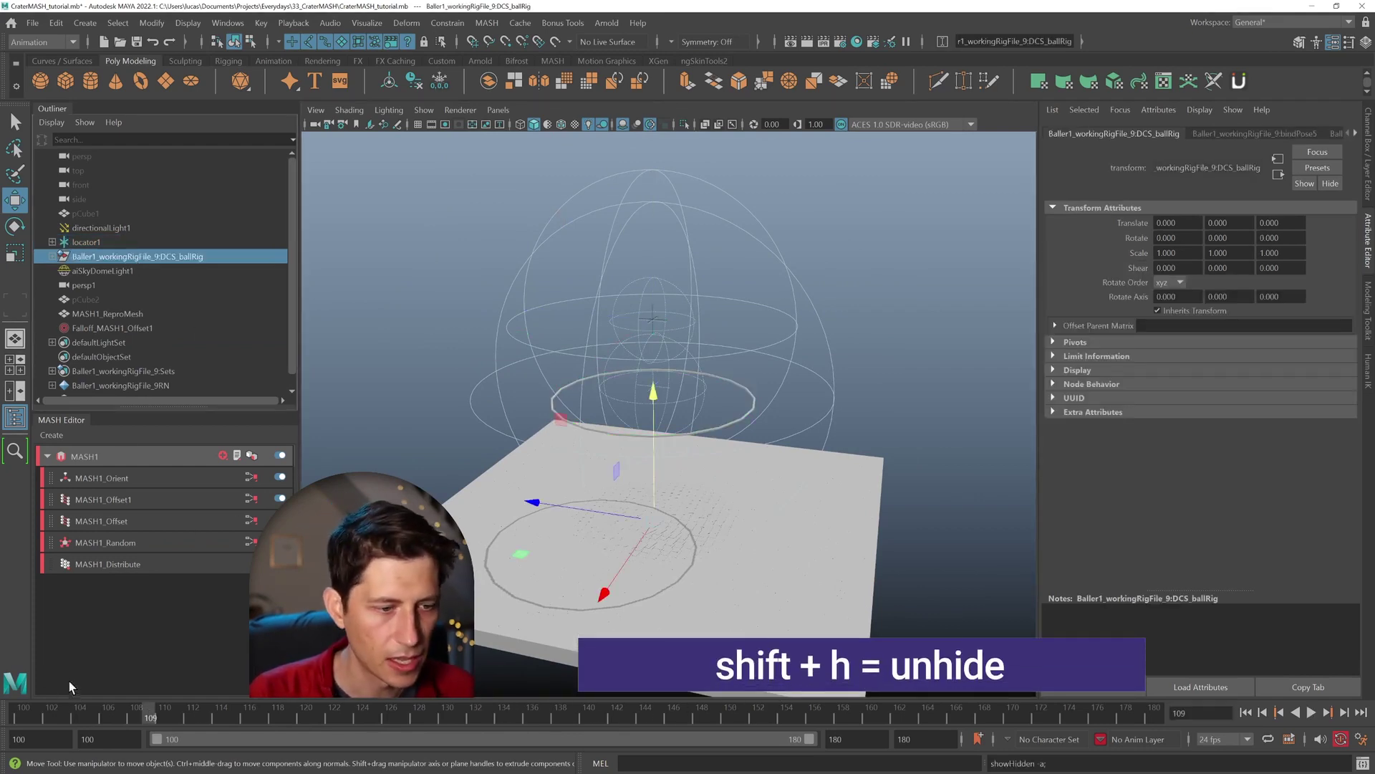
{"action": "left_click", "coordinate": [295, 708]}
{"action": "left_click_drag", "start_coordinate": [737, 487], "coordinate": [672, 423], "text": "alt"}
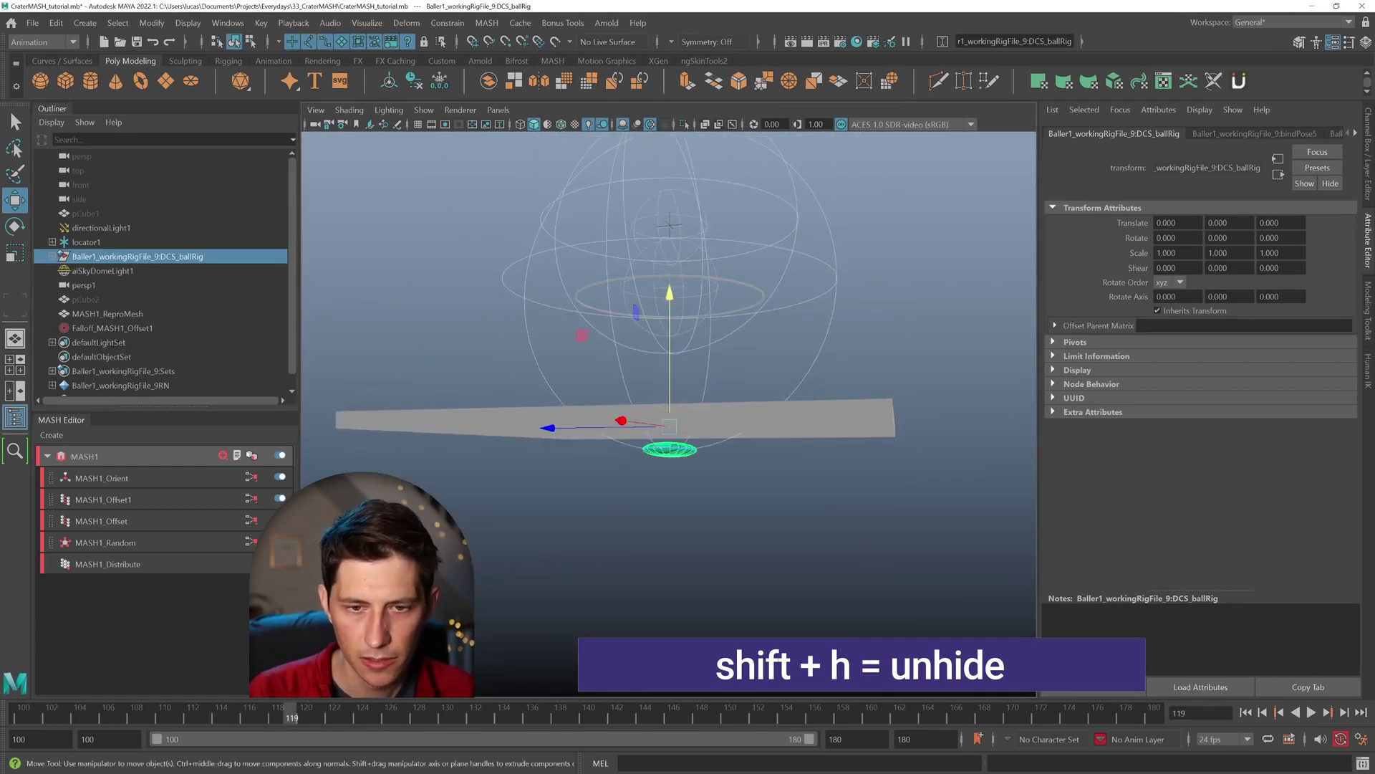
{"action": "left_click_drag", "start_coordinate": [290, 706], "coordinate": [263, 716]}
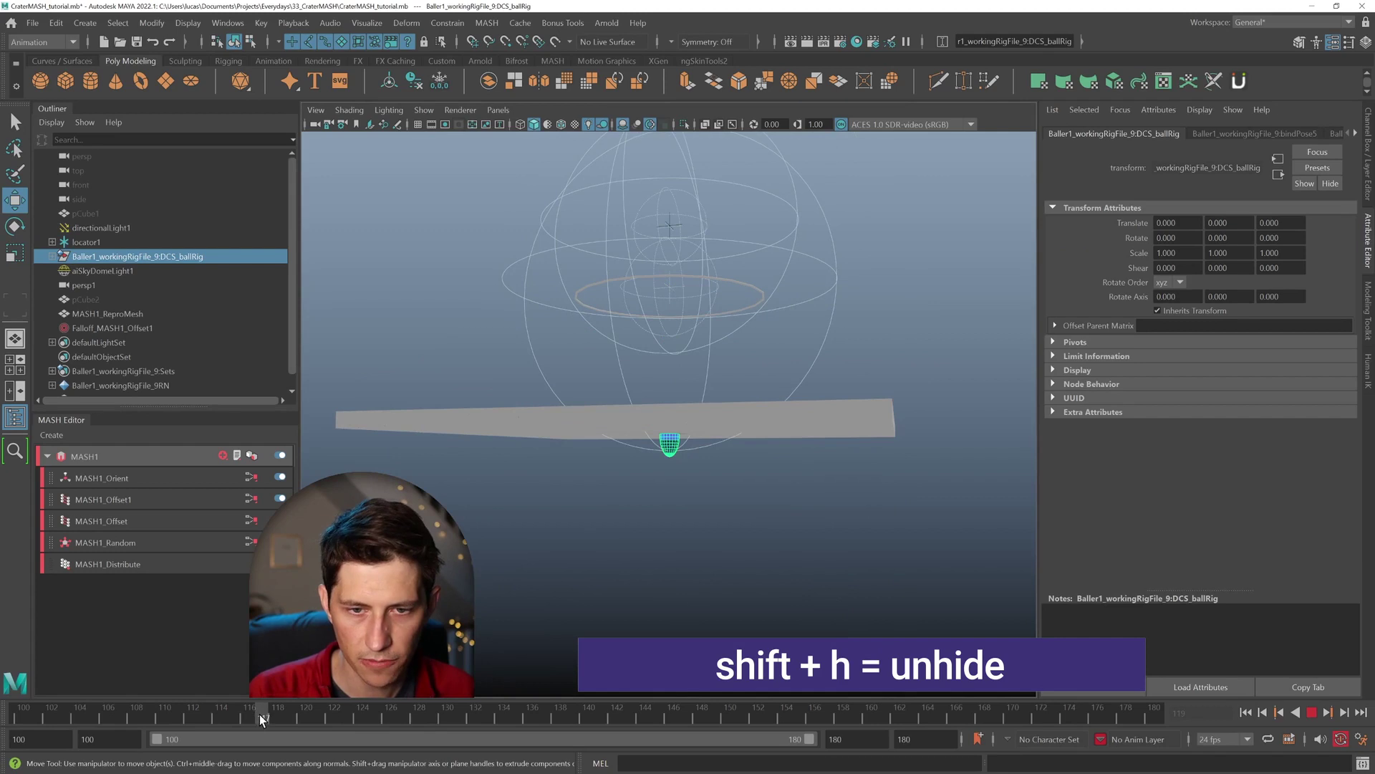
{"action": "left_click_drag", "start_coordinate": [603, 453], "coordinate": [514, 376], "text": "alt"}
Lower locator1 to a Translate Y of 4.922 and key its transforms at frame 117.
{"action": "left_click", "coordinate": [130, 242]}
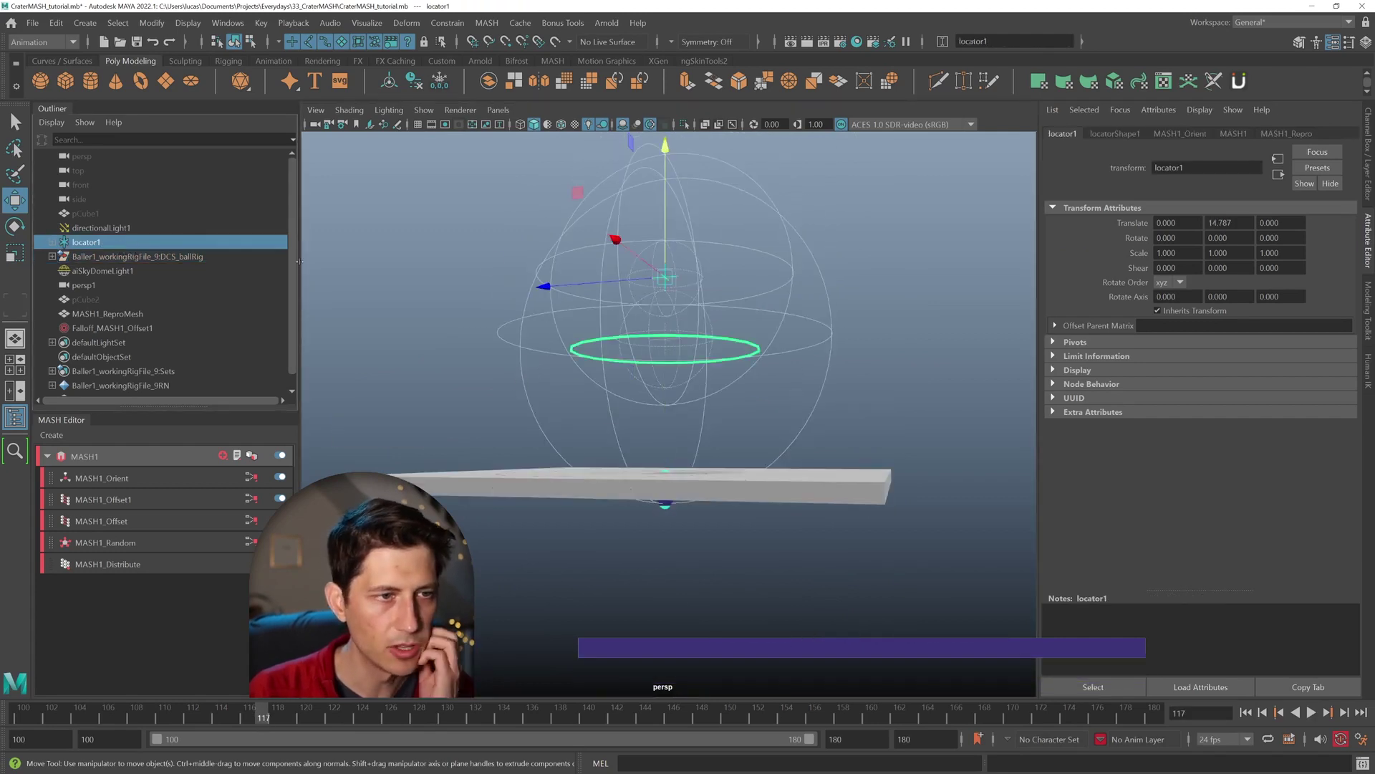
{"action": "left_click_drag", "start_coordinate": [665, 196], "coordinate": [656, 328]}
{"action": "left_click_drag", "start_coordinate": [656, 329], "coordinate": [673, 429], "text": "alt"}
{"action": "middle_click_drag", "start_coordinate": [674, 430], "coordinate": [672, 397], "text": "alt"}
{"action": "right_click_drag", "start_coordinate": [672, 396], "coordinate": [666, 428], "text": "alt"}
{"action": "key", "text": "alt+comma"}
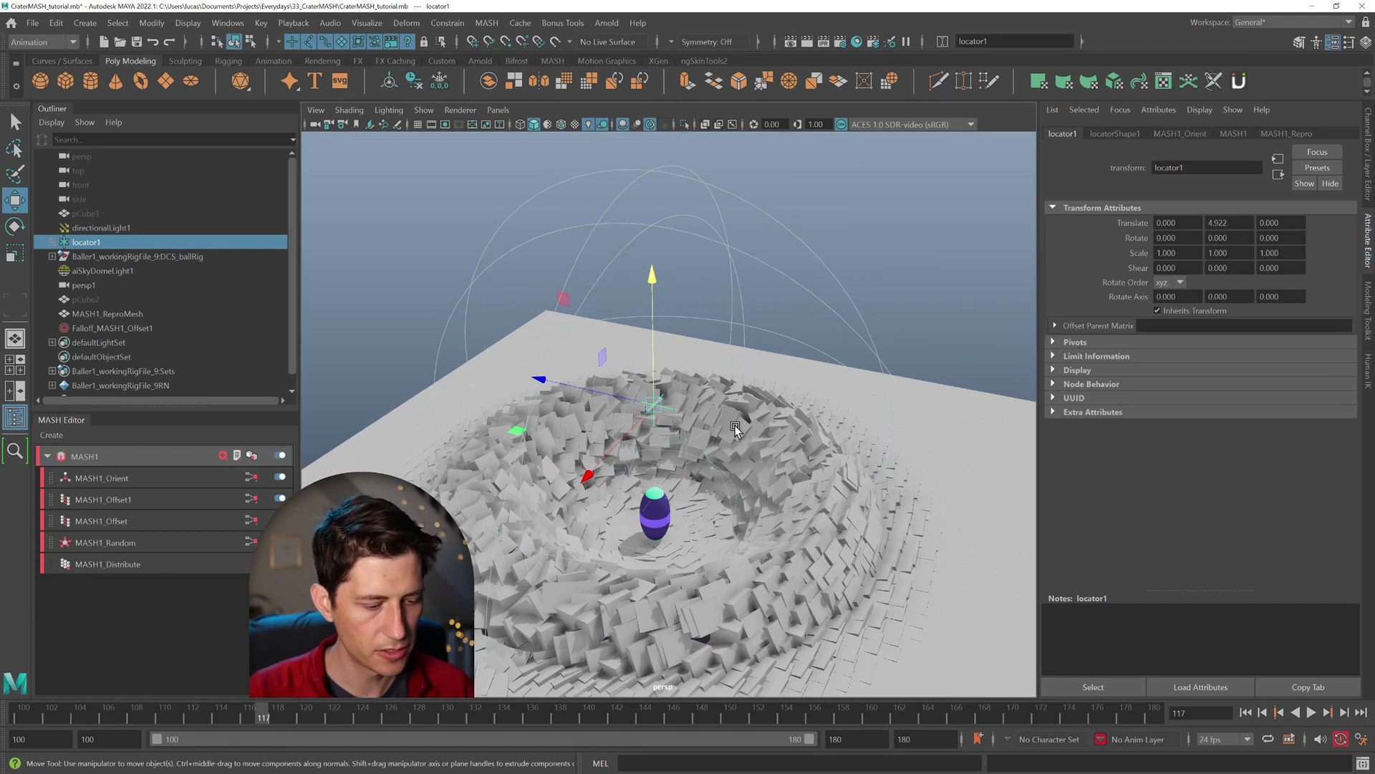
{"action": "key", "text": "s"}
At frame 116, raise locator1 above the ball rig to a Translate Y of about 12.2.
{"action": "left_click_drag", "start_coordinate": [736, 448], "coordinate": [778, 422], "text": "alt"}
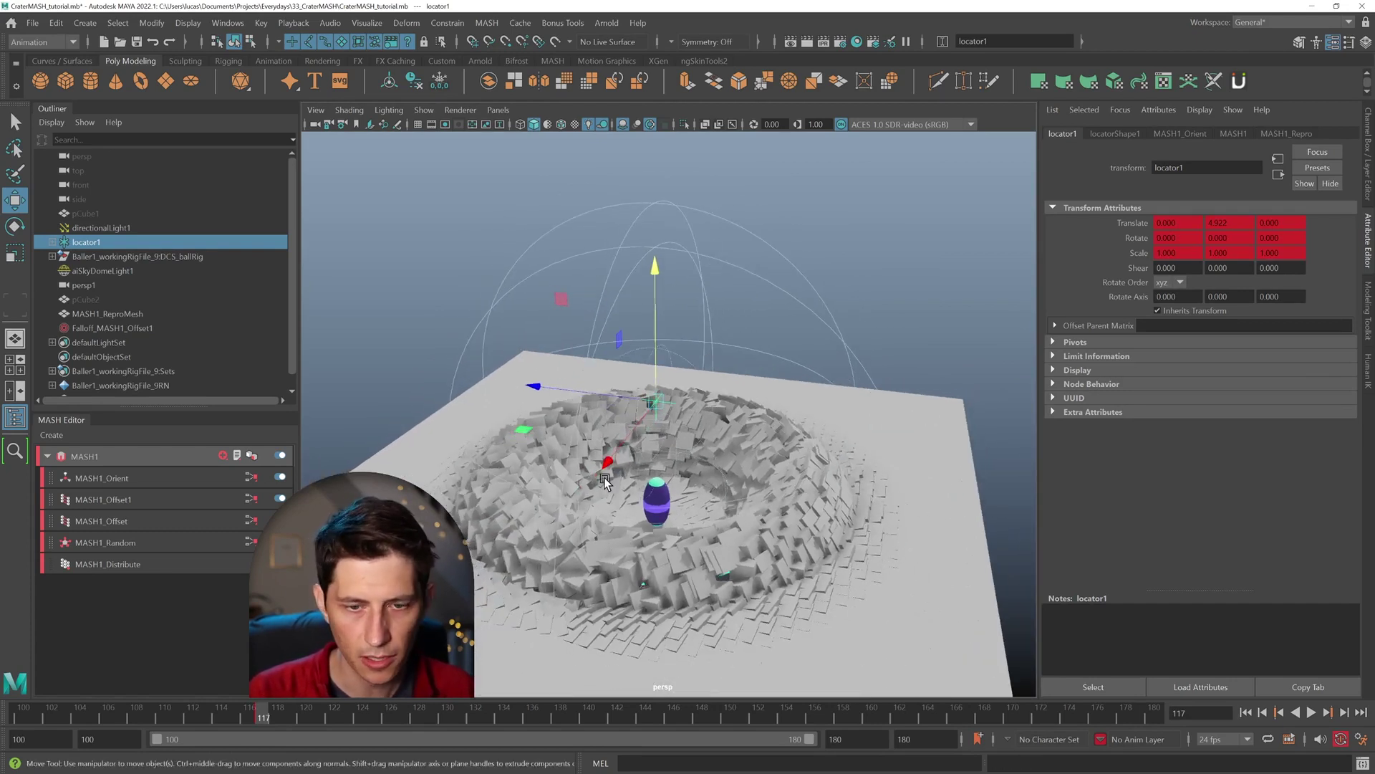
{"action": "key", "text": "alt+comma"}
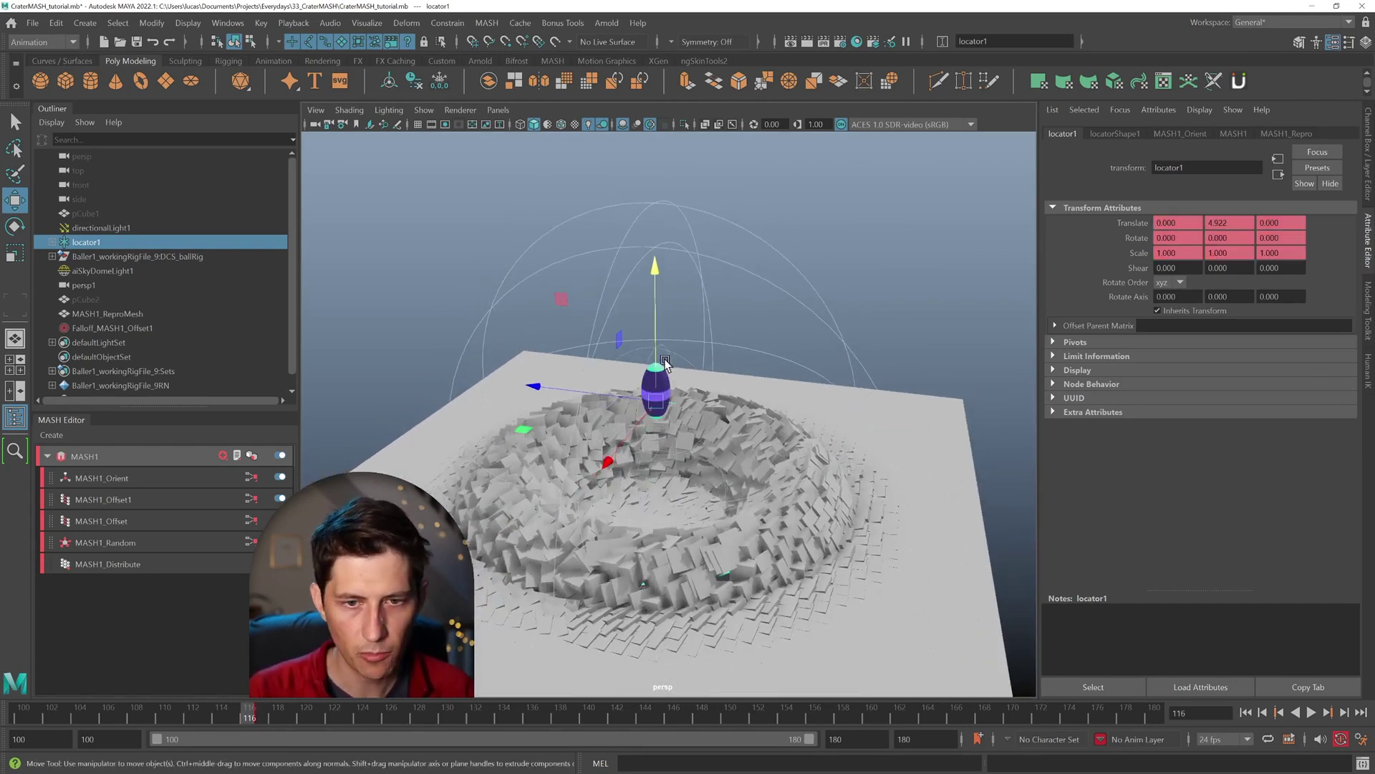
{"action": "left_click_drag", "start_coordinate": [652, 307], "coordinate": [669, 136]}
{"action": "left_click_drag", "start_coordinate": [665, 259], "coordinate": [667, 534], "text": "alt"}
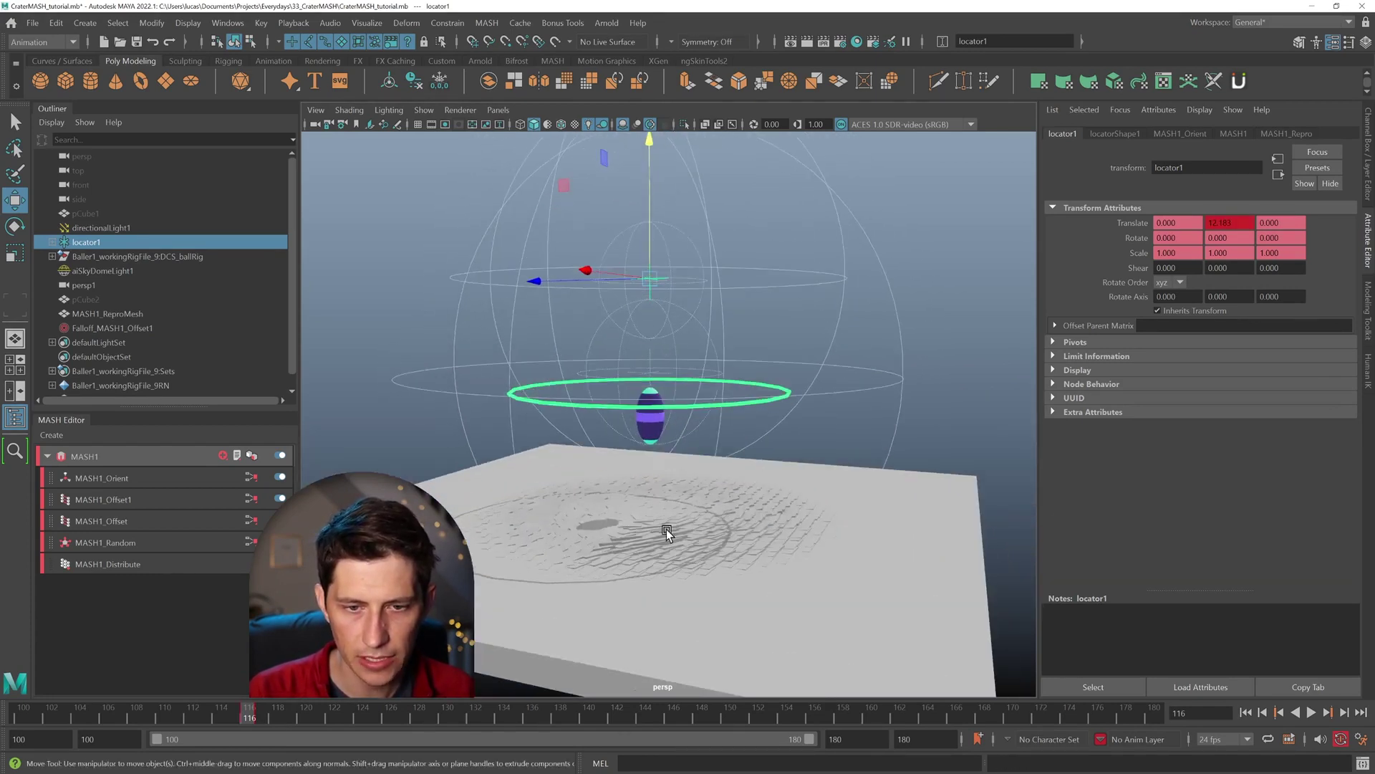
{"action": "left_click_drag", "start_coordinate": [608, 430], "coordinate": [655, 504], "text": "alt"}
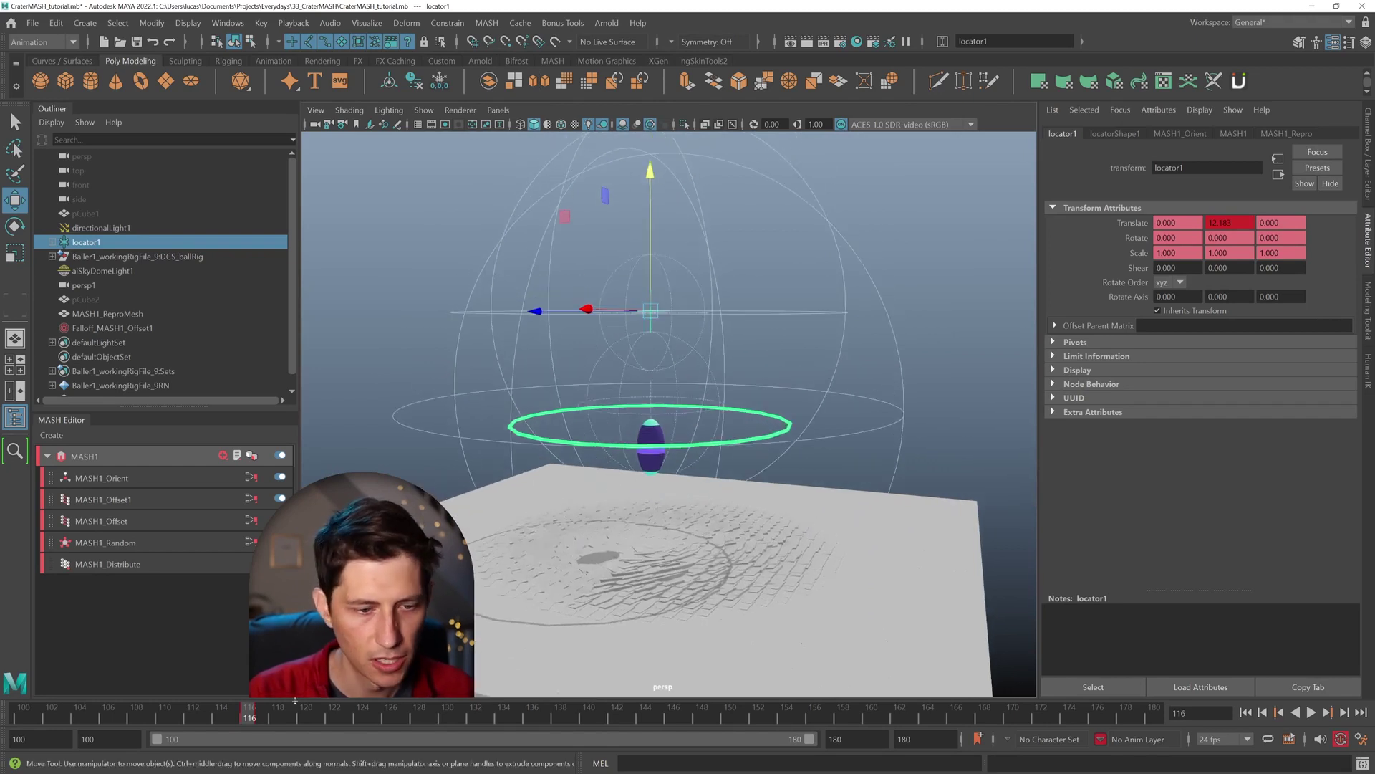
At frame 115, adjust locator1's height along Y to refine its approach to the impact.
{"action": "left_click", "coordinate": [235, 716]}
{"action": "left_click_drag", "start_coordinate": [644, 351], "coordinate": [645, 391], "text": "alt"}
{"action": "left_click_drag", "start_coordinate": [653, 298], "coordinate": [674, 428]}
At frame 119, try scaling locator1 uniformly to spread the crater, and undo the change.
{"action": "left_click_drag", "start_coordinate": [235, 716], "coordinate": [278, 722]}
{"action": "key", "text": "r"}
{"action": "left_click_drag", "start_coordinate": [623, 466], "coordinate": [669, 447], "text": "alt"}
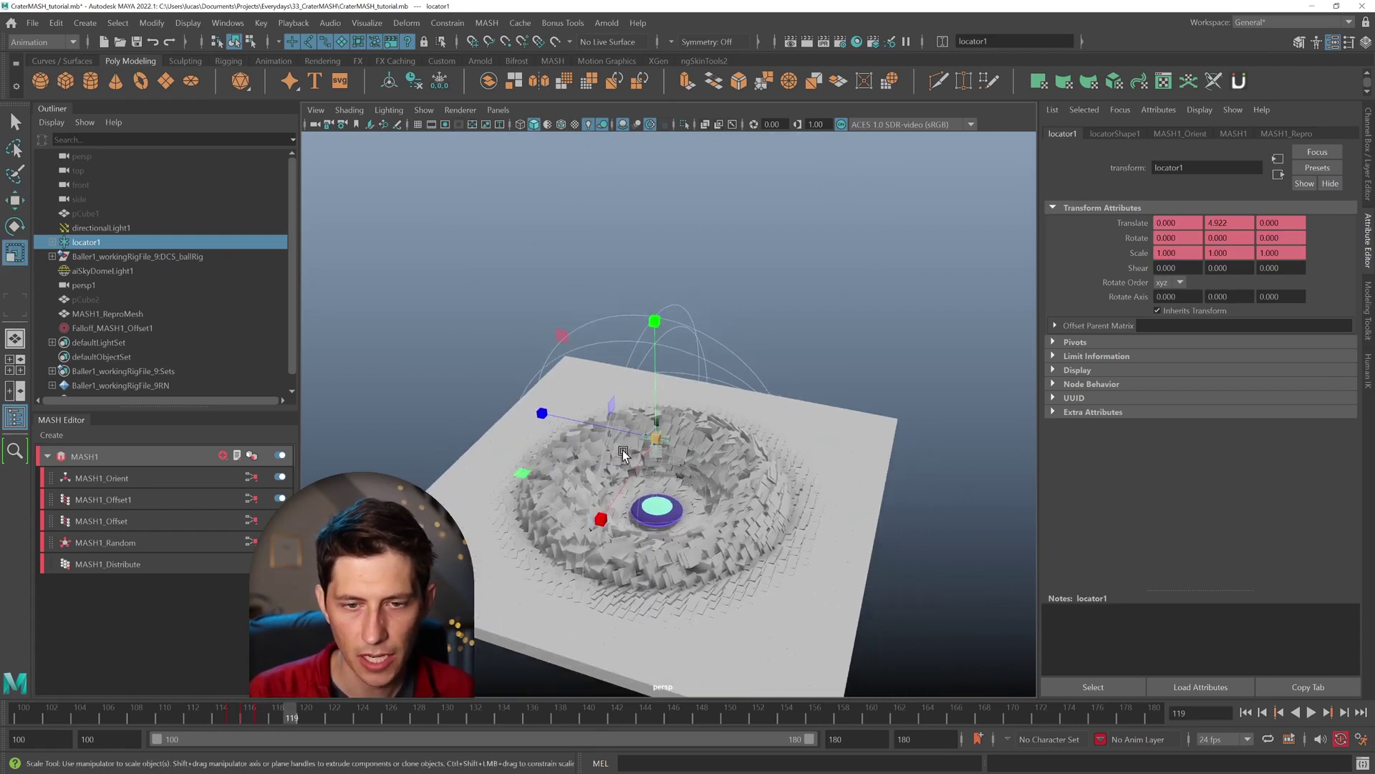
{"action": "mouse_move", "coordinate": [524, 478]}
{"action": "middle_mouse_down"}
{"action": "mouse_move", "coordinate": [457, 475]}
{"action": "mouse_move", "coordinate": [573, 475]}
{"action": "mouse_move", "coordinate": [406, 472]}
{"action": "mouse_move", "coordinate": [515, 470]}
{"action": "middle_mouse_up"}
{"action": "key", "text": "w"}
{"action": "mouse_move", "coordinate": [516, 470]}
{"action": "left_mouse_down", "text": "alt"}
{"action": "mouse_move", "coordinate": [633, 464]}
{"action": "mouse_move", "coordinate": [528, 476]}
{"action": "left_mouse_up", "text": "alt"}
{"action": "key", "text": "r"}
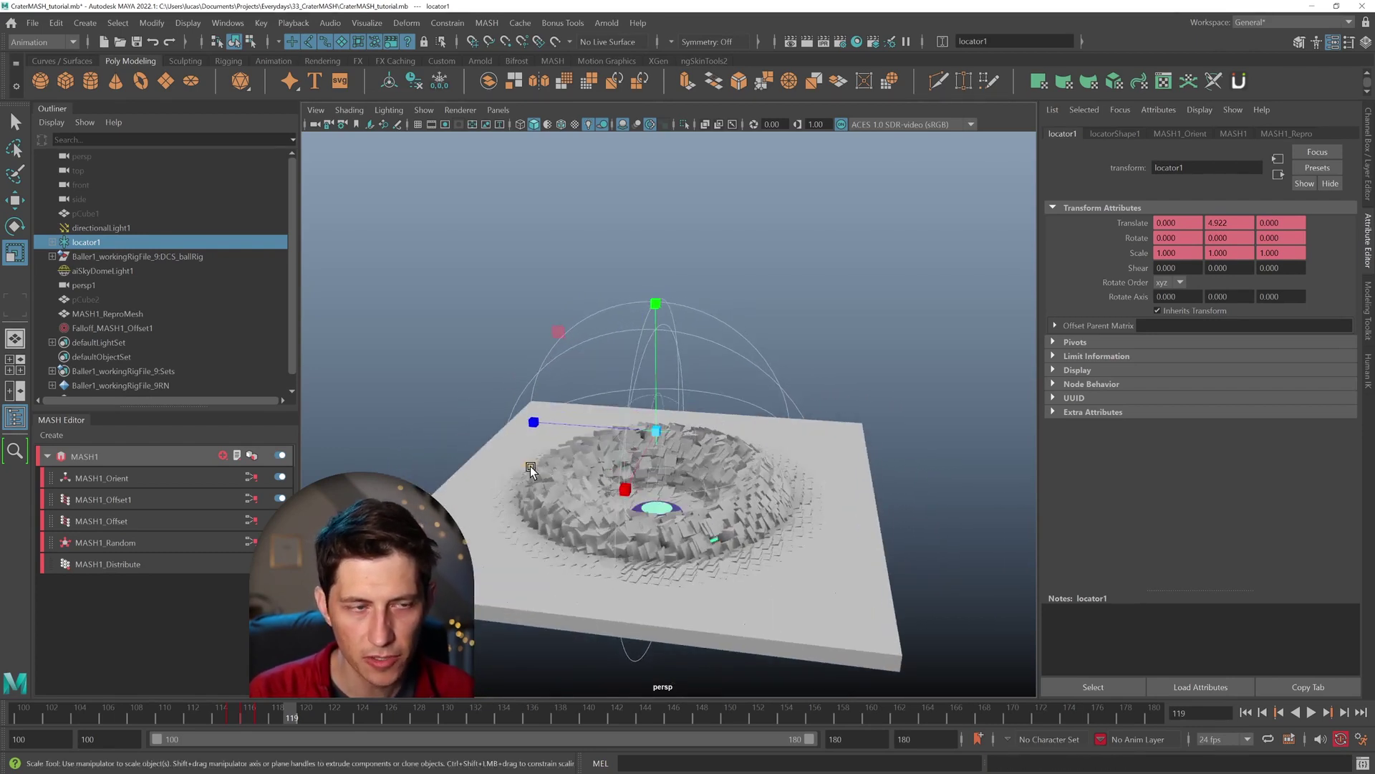
{"action": "middle_click_drag", "start_coordinate": [529, 476], "coordinate": [679, 430]}
{"action": "key", "text": "ctrl+z"}
At frame 127, scale locator1 uniformly to 2.317 and key its scale.
{"action": "mouse_move", "coordinate": [713, 451]}
{"action": "left_mouse_down", "text": "alt"}
{"action": "mouse_move", "coordinate": [664, 455]}
{"action": "mouse_move", "coordinate": [707, 454]}
{"action": "left_mouse_up", "text": "alt"}
{"action": "left_click_drag", "start_coordinate": [276, 712], "coordinate": [404, 712]}
{"action": "middle_click_drag", "start_coordinate": [666, 426], "coordinate": [882, 393]}
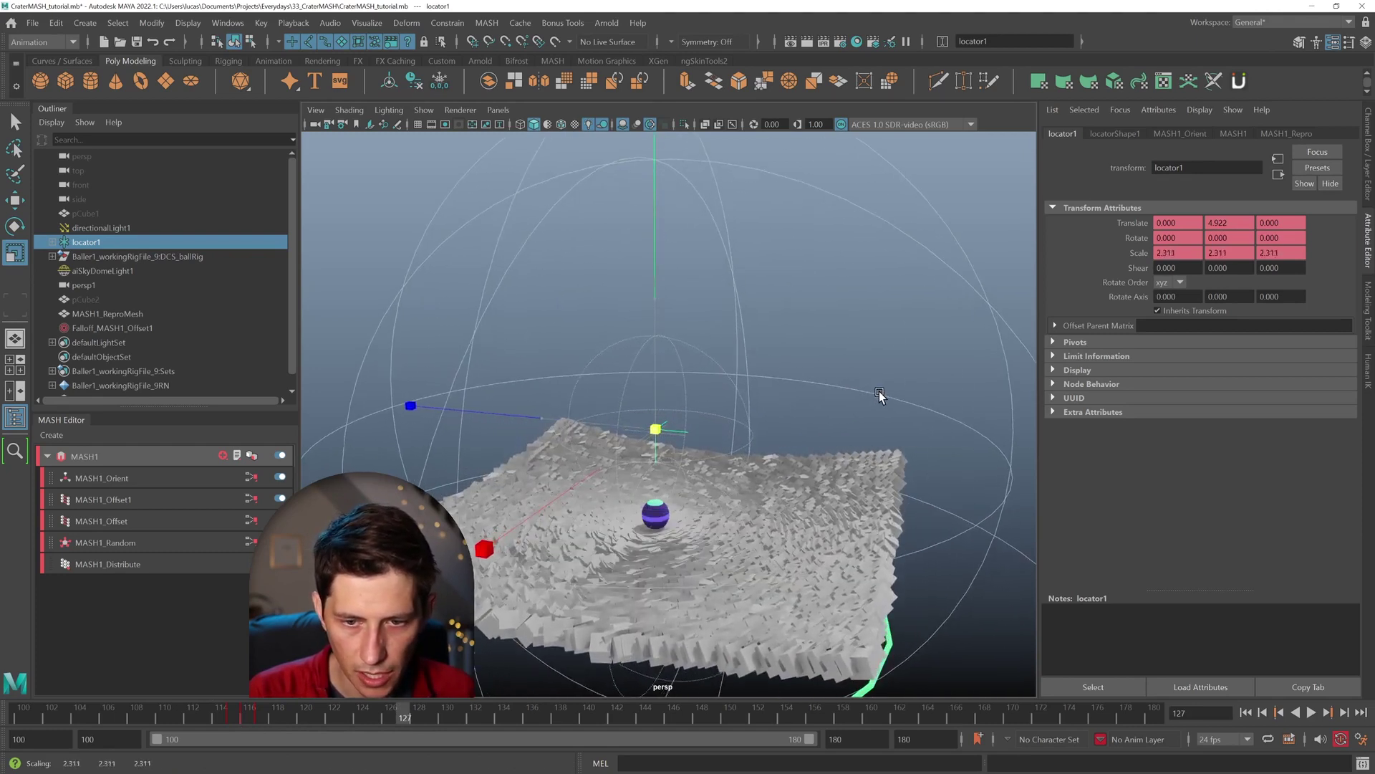
{"action": "key", "text": "shift+r"}
Expand locator1's hierarchy and key the transforms of its child pTorus1 at frames 127 and 117.
{"action": "left_click", "coordinate": [52, 242]}
{"action": "left_click", "coordinate": [94, 271]}
{"action": "left_click_drag", "start_coordinate": [501, 372], "coordinate": [533, 416], "text": "alt"}
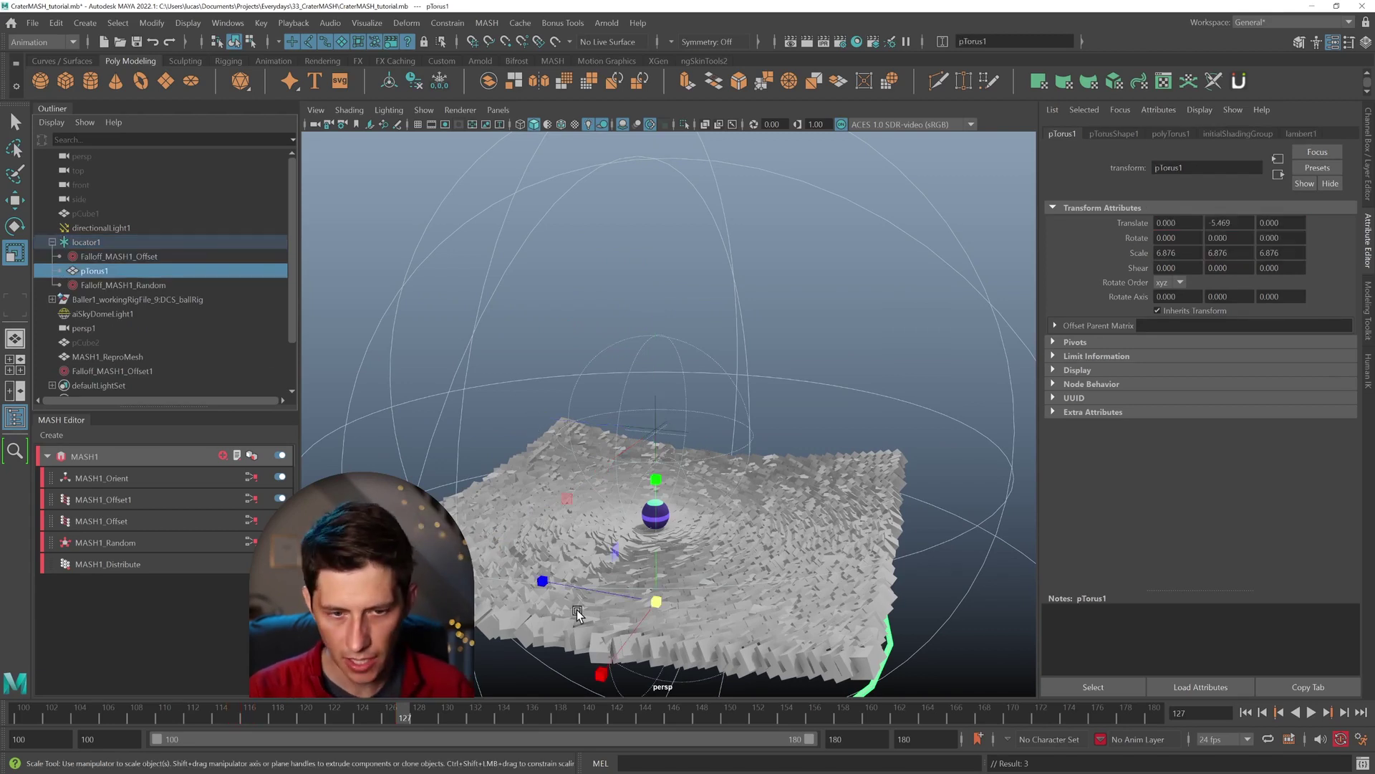
{"action": "left_click_drag", "start_coordinate": [658, 550], "coordinate": [644, 463], "text": "alt"}
{"action": "key", "text": "s"}
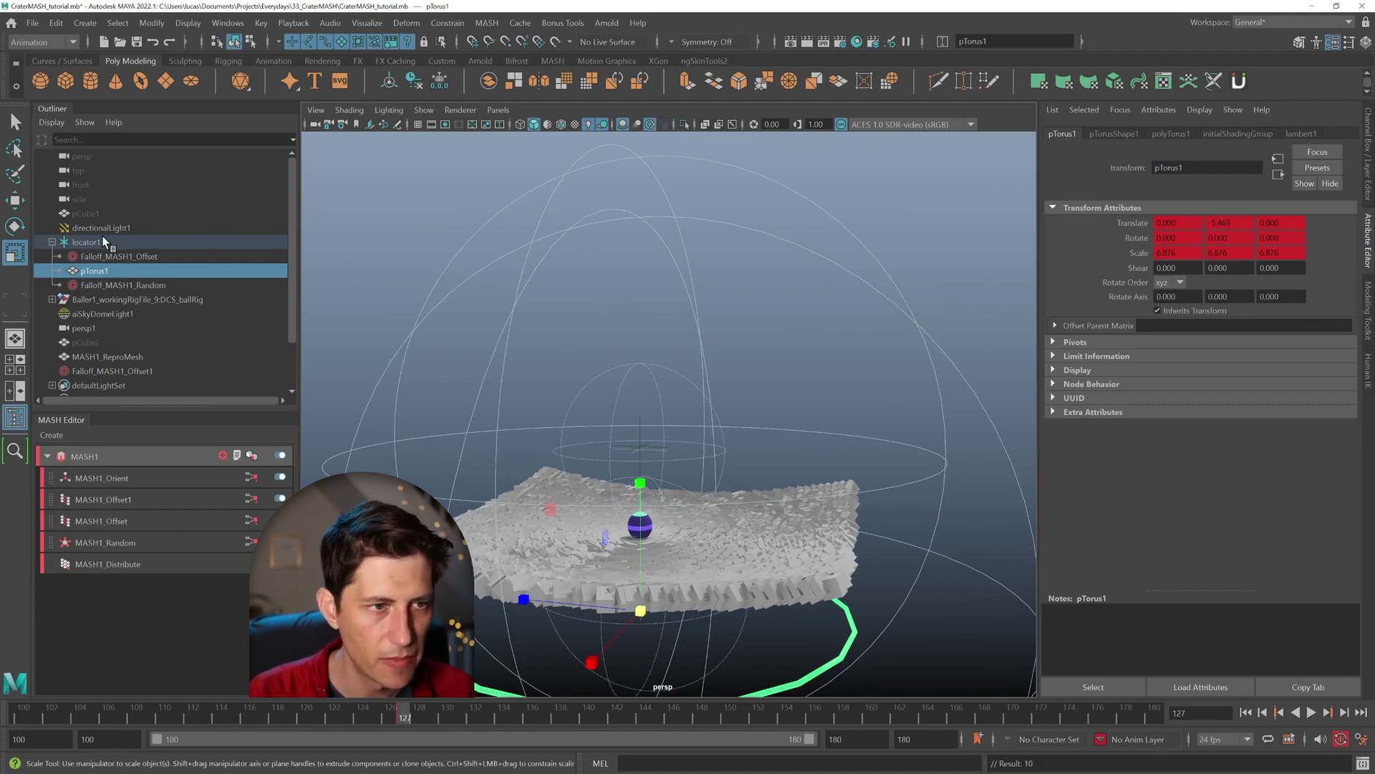
{"action": "left_click", "coordinate": [86, 242]}
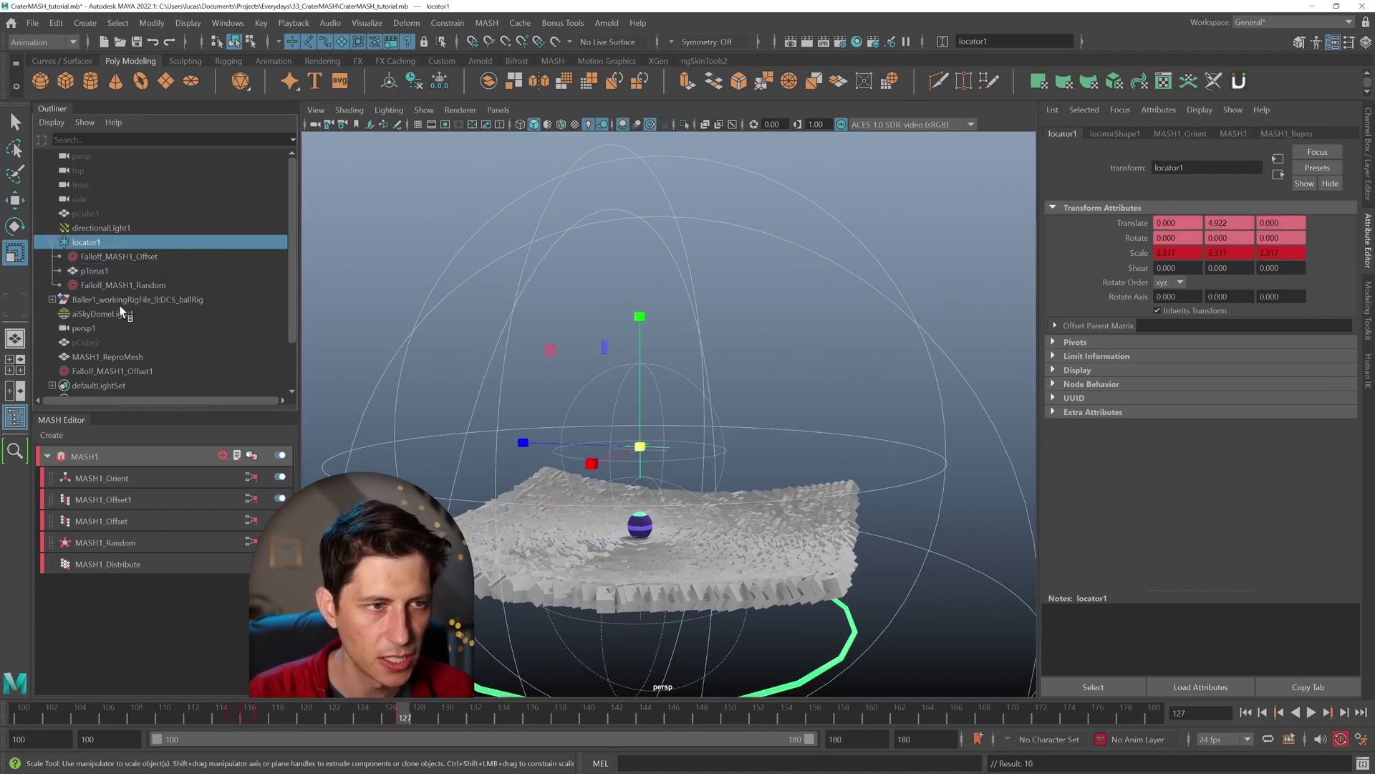
{"action": "left_click", "coordinate": [256, 715]}
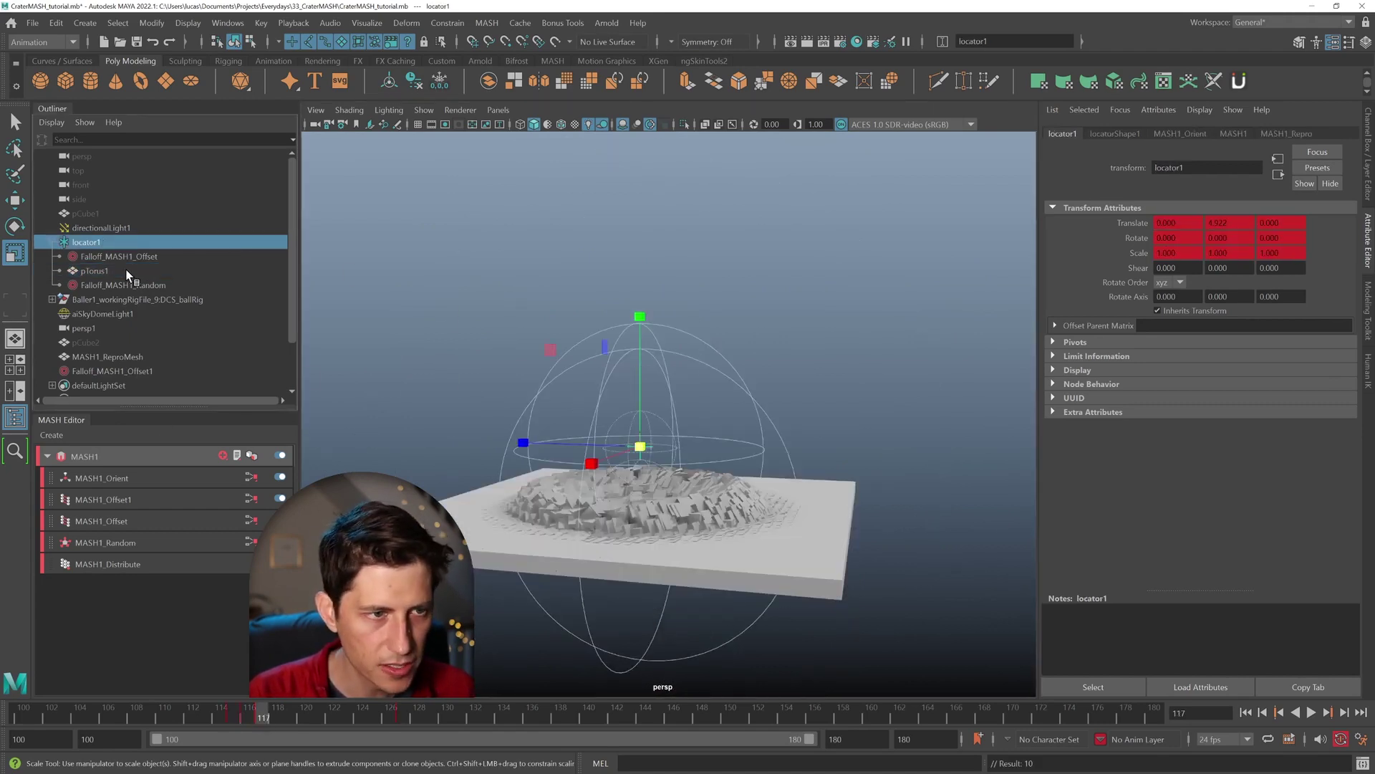
{"action": "left_click", "coordinate": [101, 271]}
At frame 127, raise pTorus1 to a Translate Y of -2.835 and scale it uniformly to 10.473.
{"action": "key", "text": "w"}
{"action": "key", "text": "."}
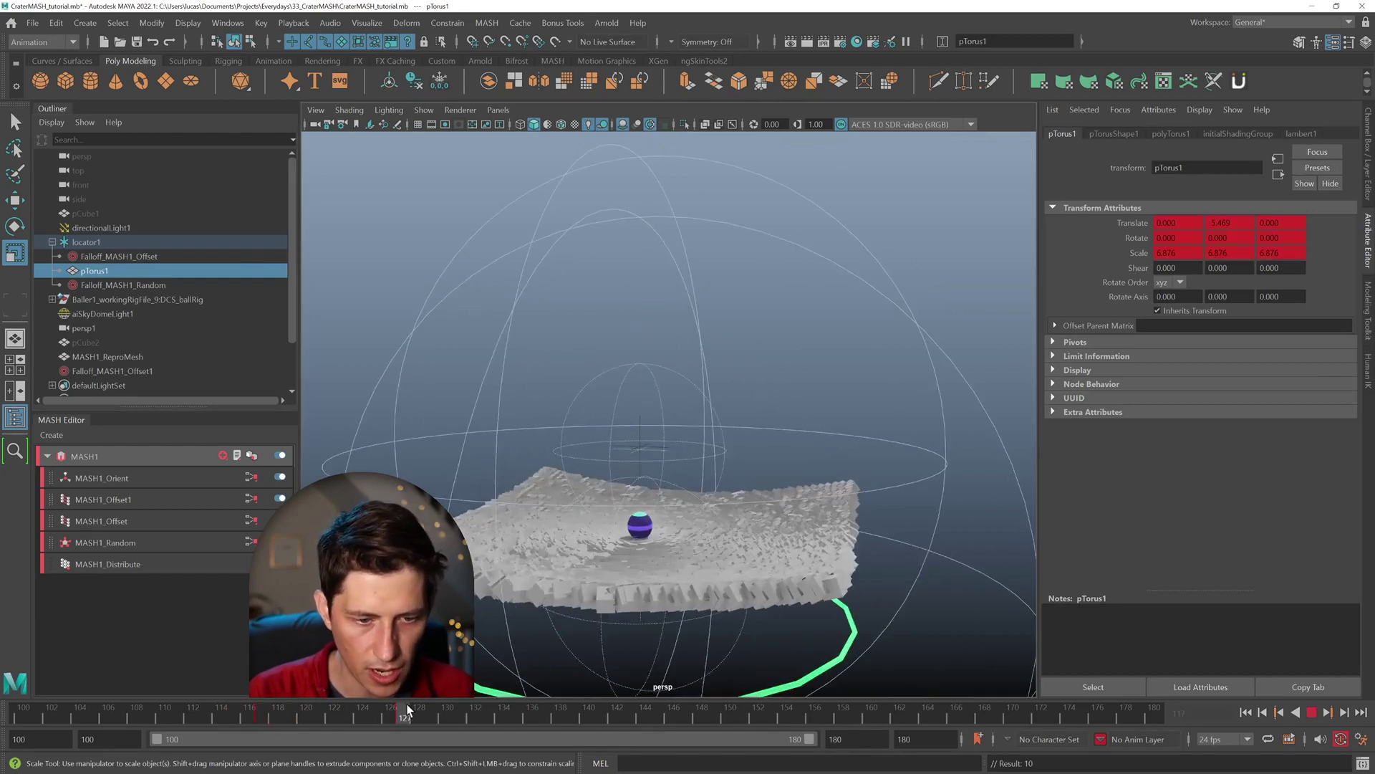
{"action": "left_click_drag", "start_coordinate": [634, 589], "coordinate": [776, 444]}
{"action": "key", "text": "r"}
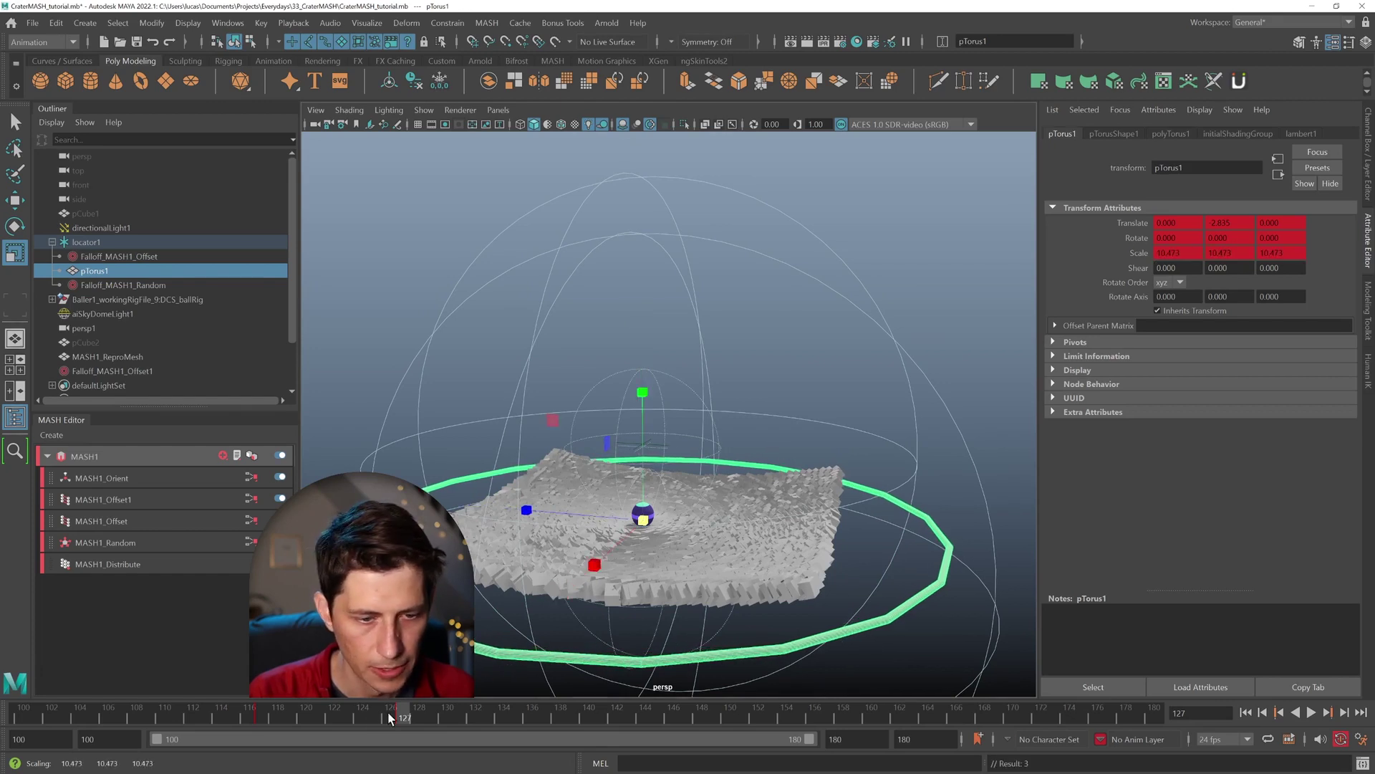
Play back the impact from before the ball lands to check how the crater spreads with the enlarged torus.
{"action": "left_click_drag", "start_coordinate": [386, 710], "coordinate": [157, 702]}
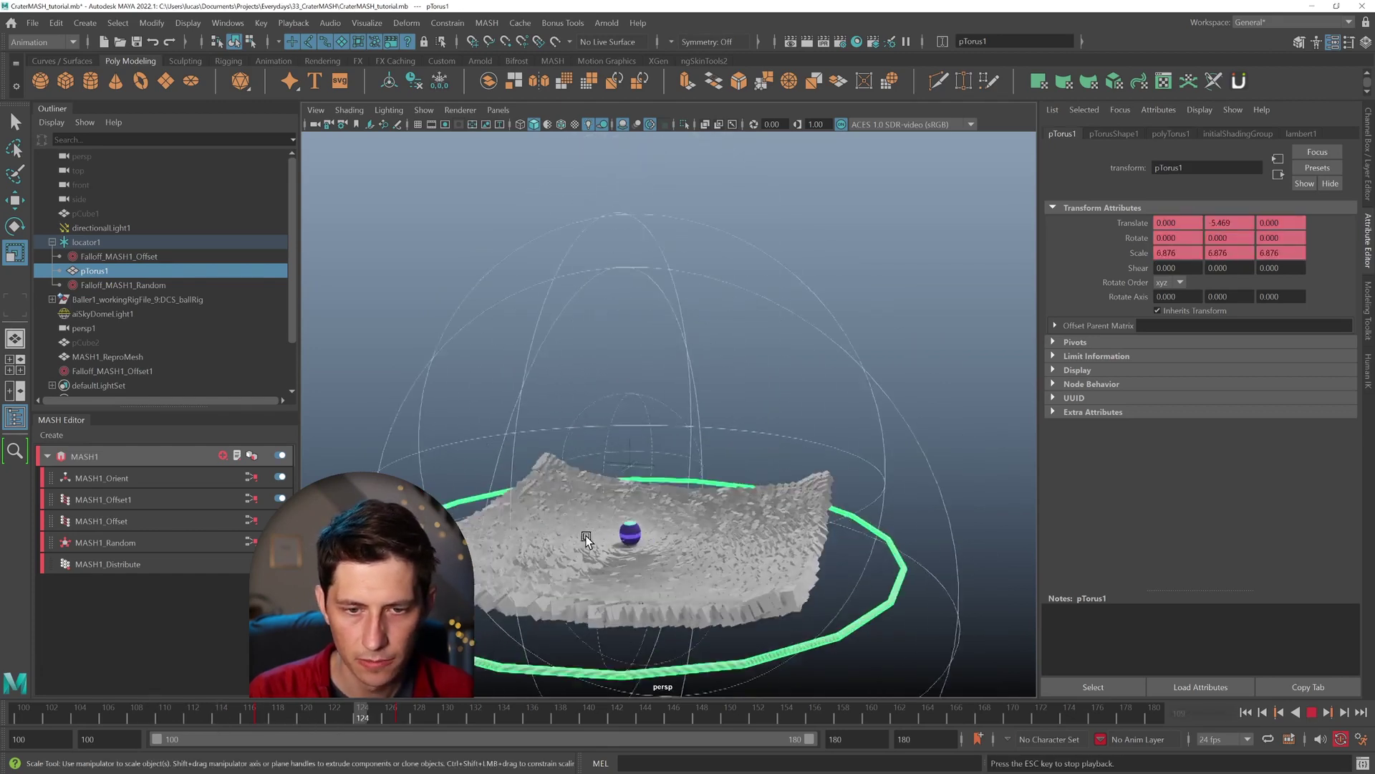
{"action": "key", "text": "Escape"}
{"action": "key", "text": "q"}
{"action": "right_click_drag", "start_coordinate": [753, 475], "coordinate": [658, 395], "text": "alt"}
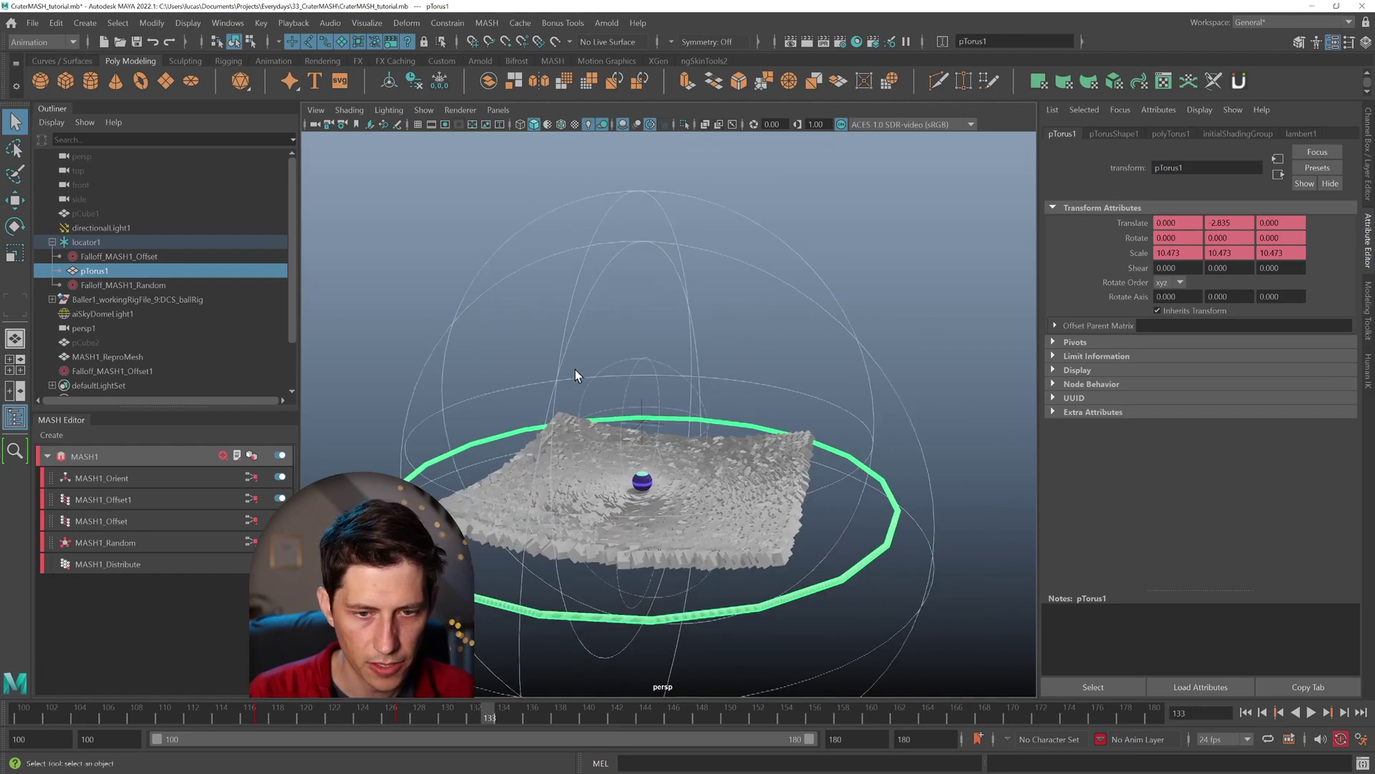
{"action": "left_click_drag", "start_coordinate": [157, 712], "coordinate": [89, 707]}
{"action": "key", "text": "alt+v"}
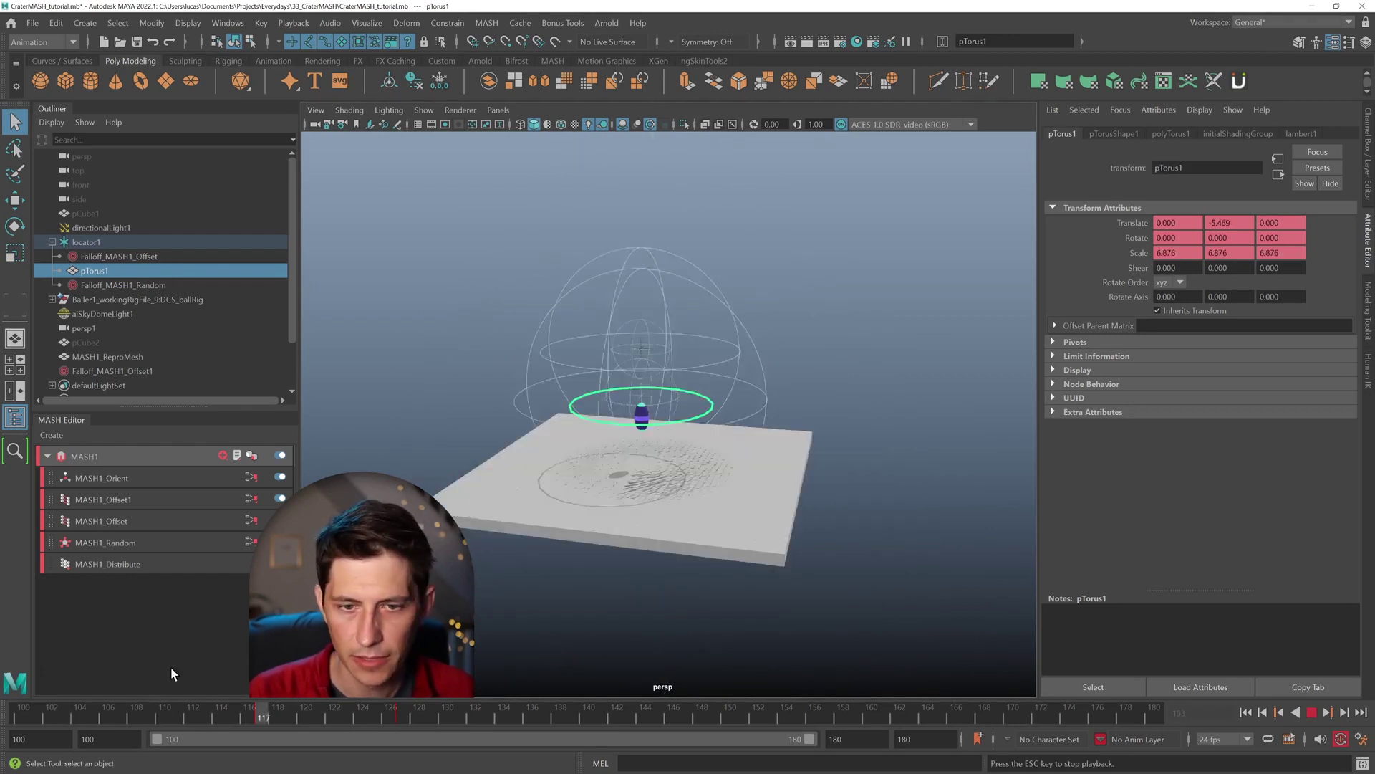
{"action": "right_click_drag", "start_coordinate": [612, 422], "coordinate": [696, 474], "text": "alt"}
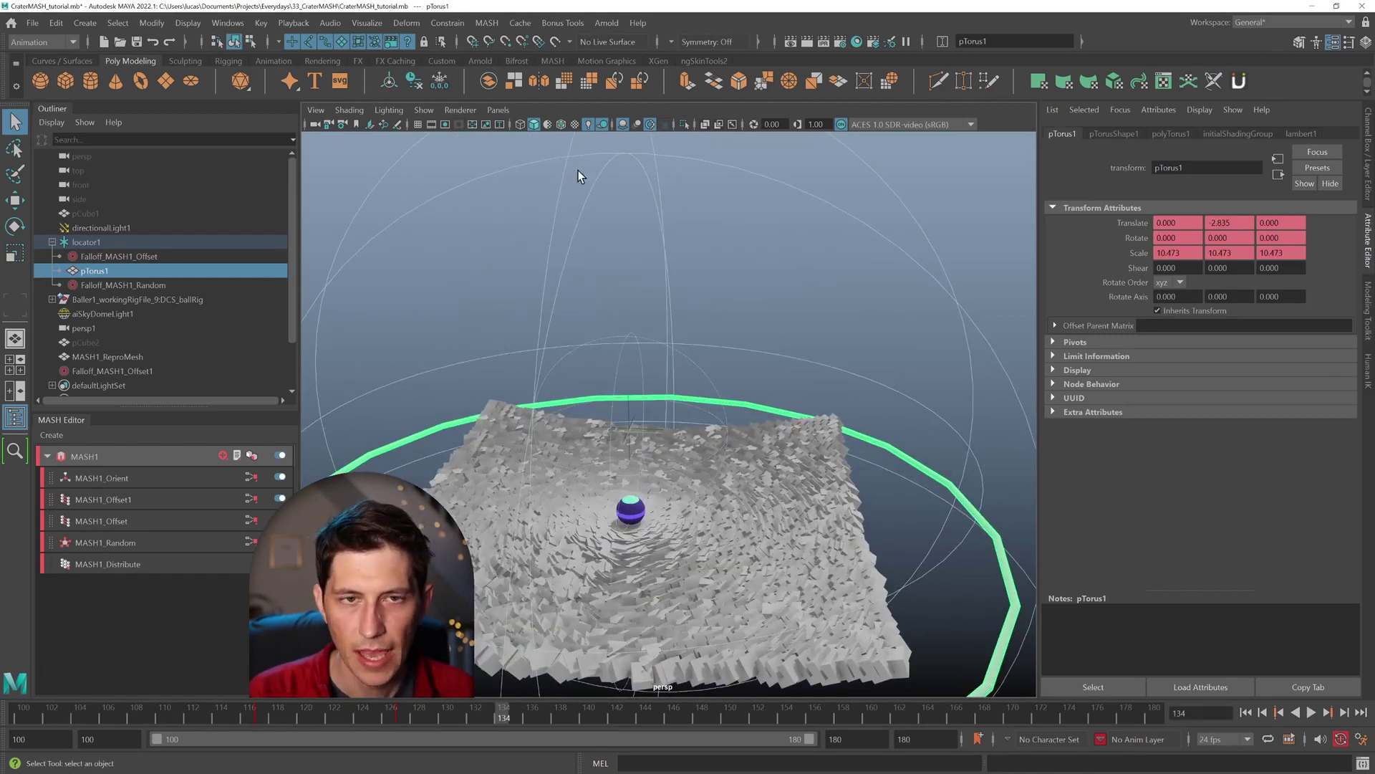
Look through the persp1 camera and hide locator1.
{"action": "left_click", "coordinate": [498, 112]}
{"action": "mouse_move", "coordinate": [539, 123]}
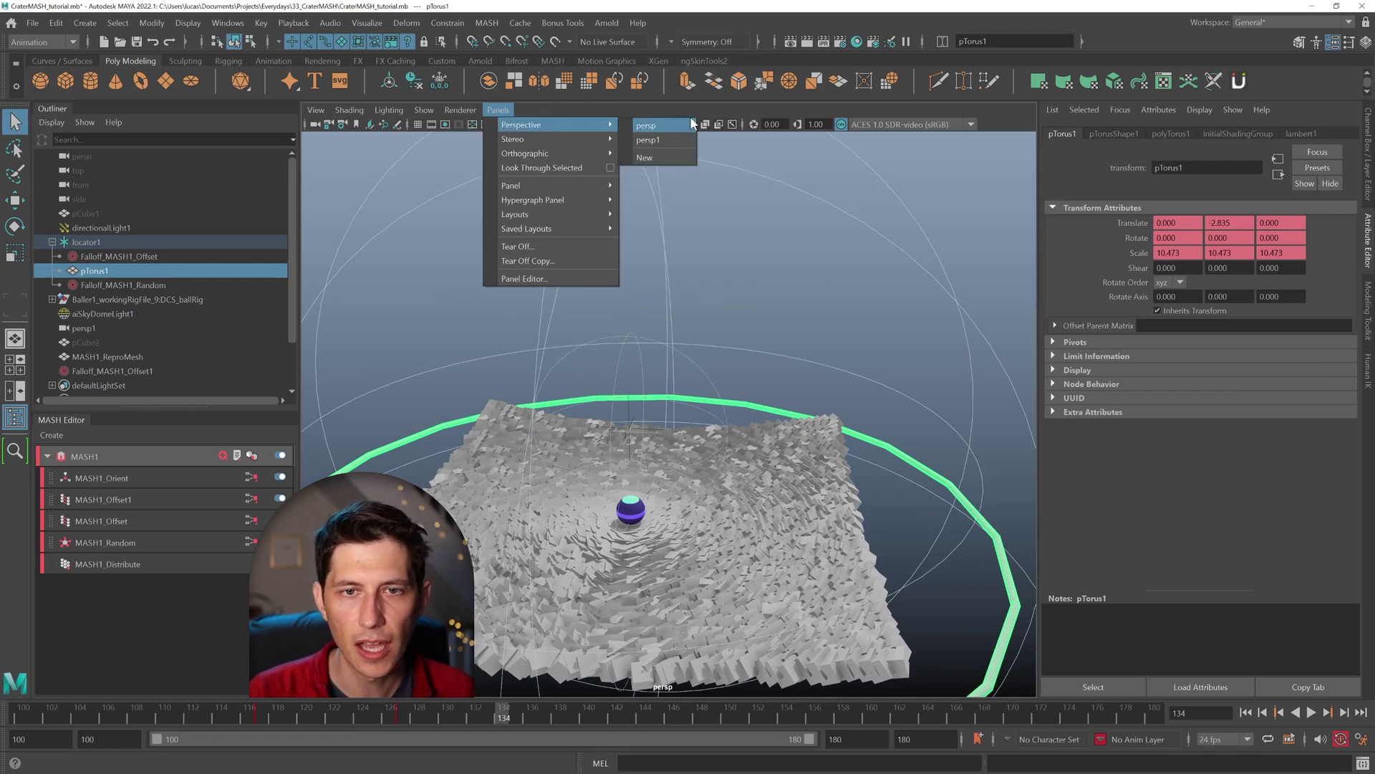
{"action": "left_click", "coordinate": [648, 139]}
{"action": "key", "text": "space"}
{"action": "key", "text": "space"}
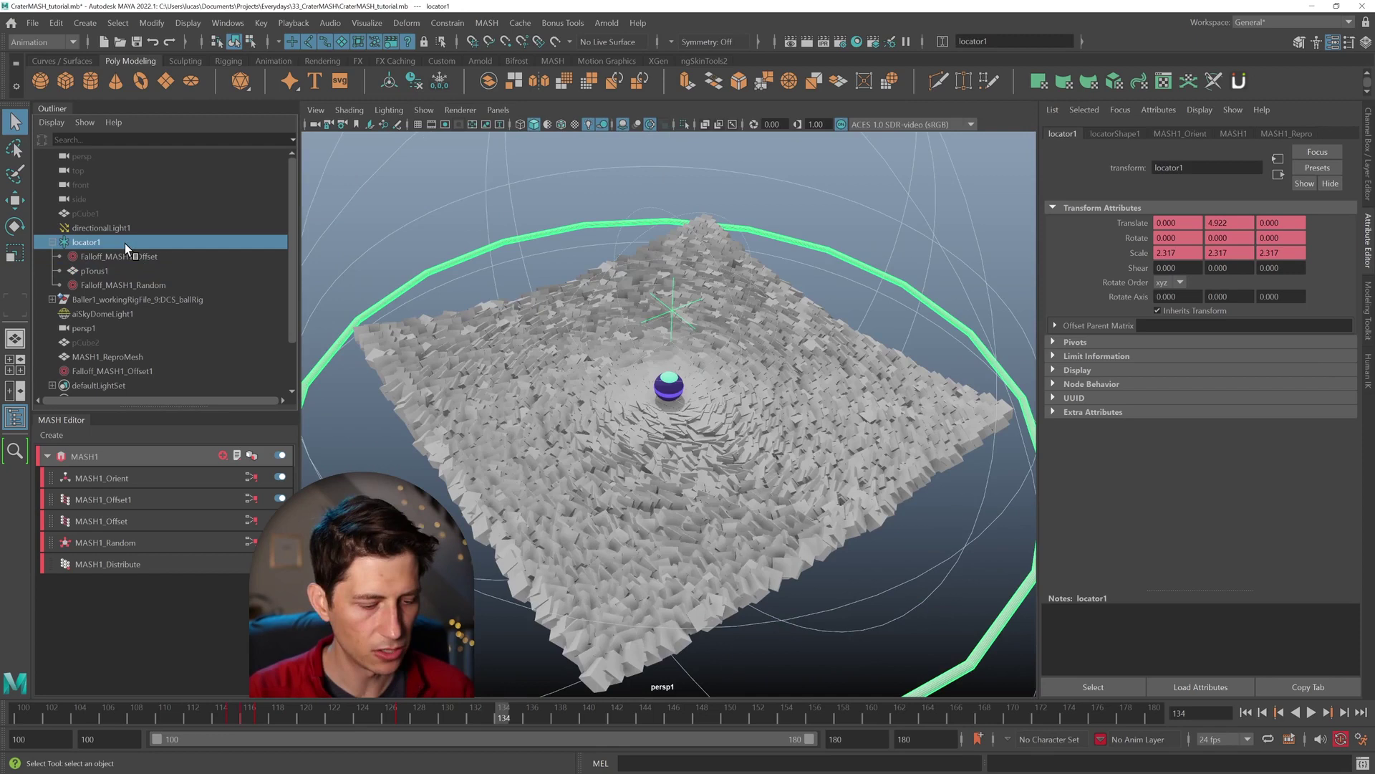
{"action": "key", "text": "ctrl+h"}
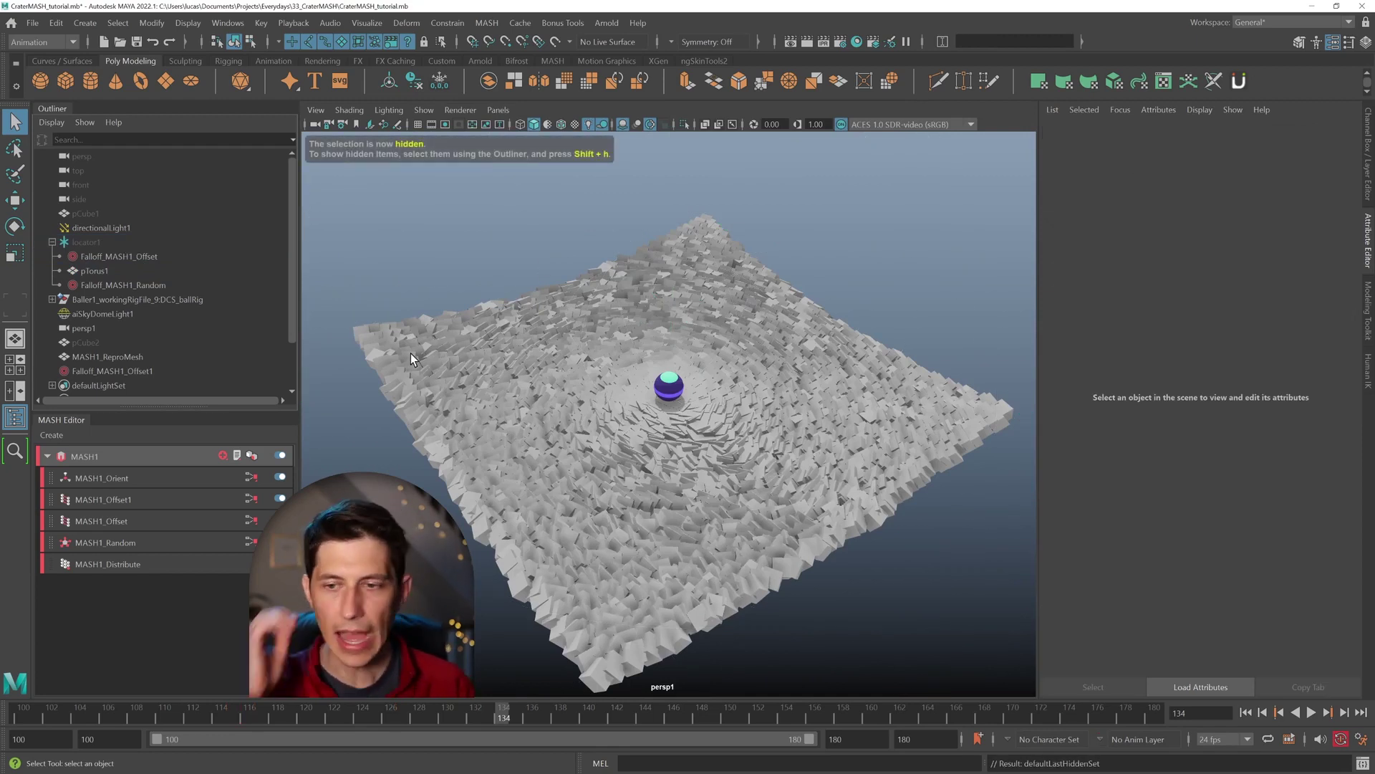
Show the channels and animation layers of the persp1 camera and select its cameraAnimLibrary layer.
{"action": "left_click", "coordinate": [1351, 41]}
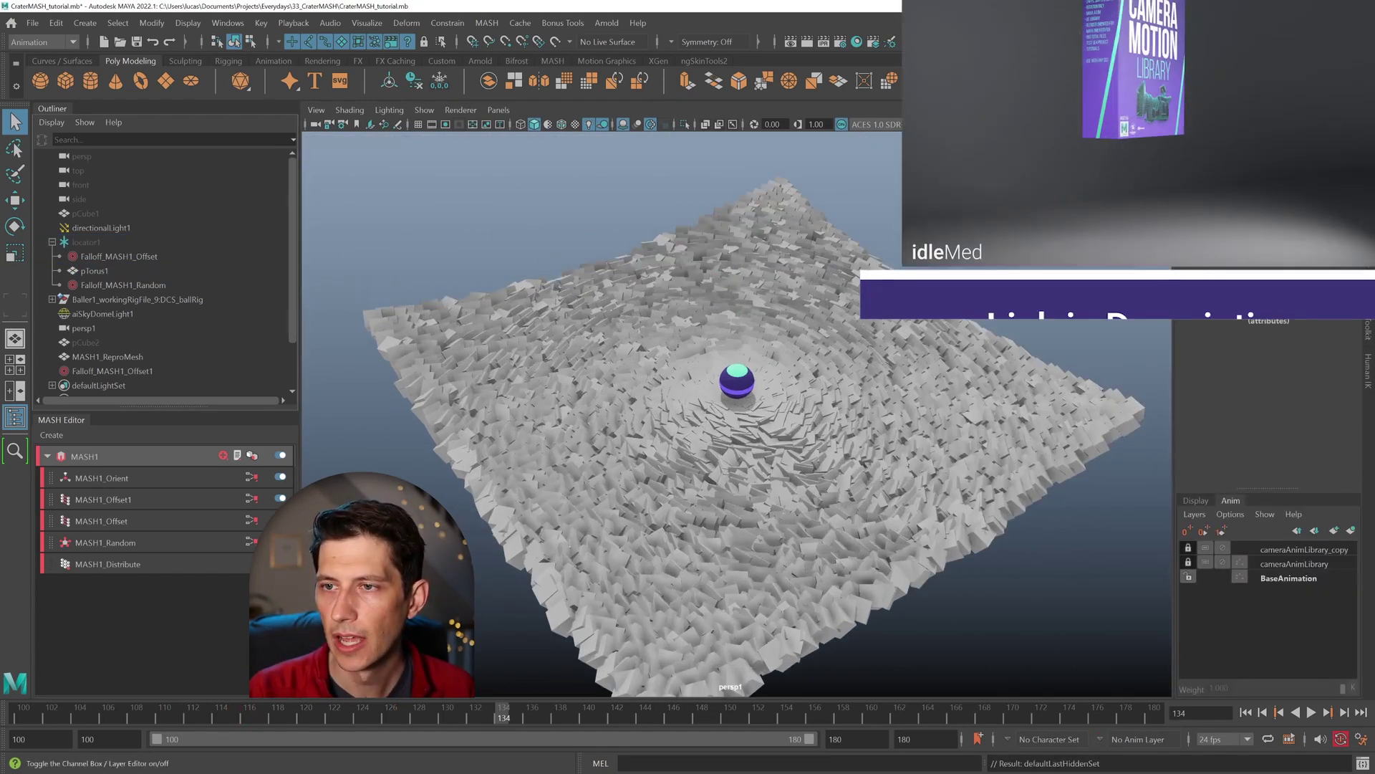
{"action": "left_click", "coordinate": [151, 331]}
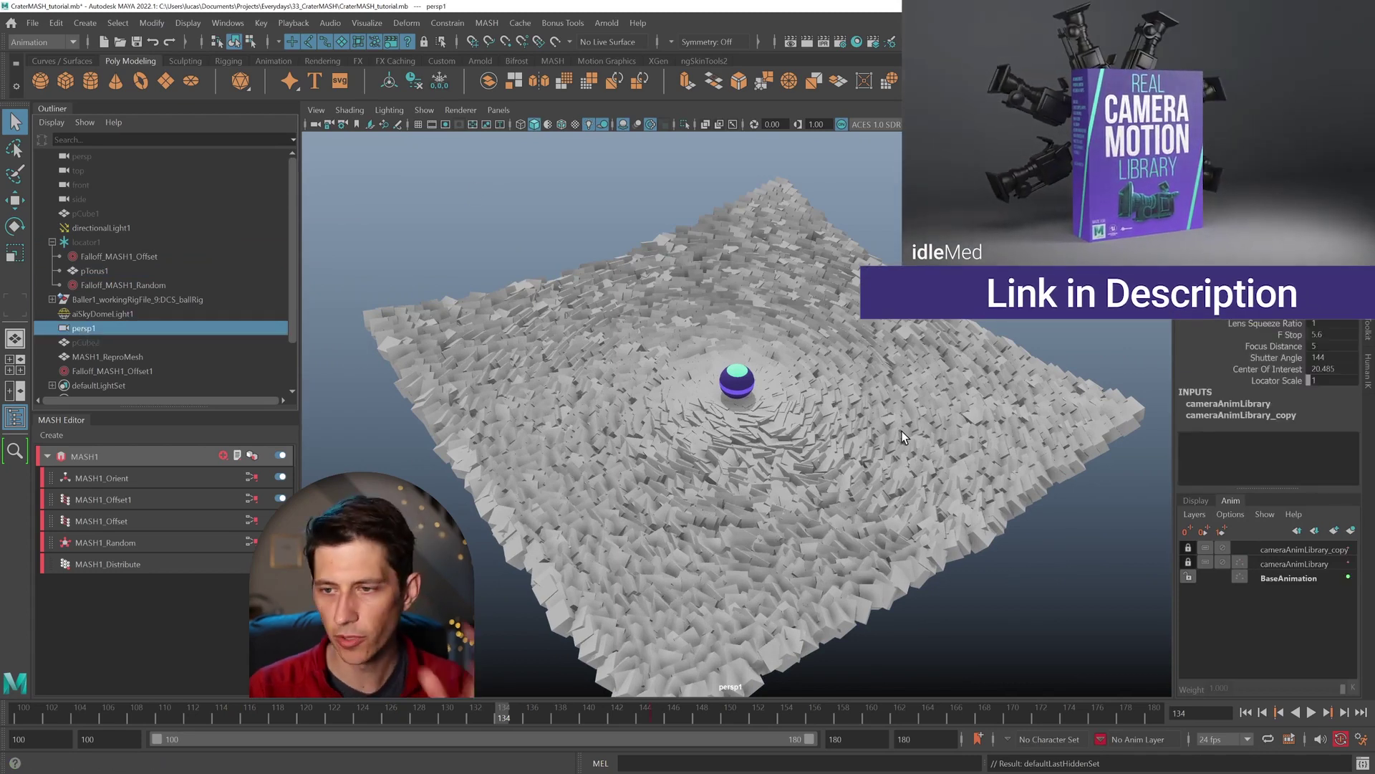
{"action": "left_click", "coordinate": [1286, 564]}
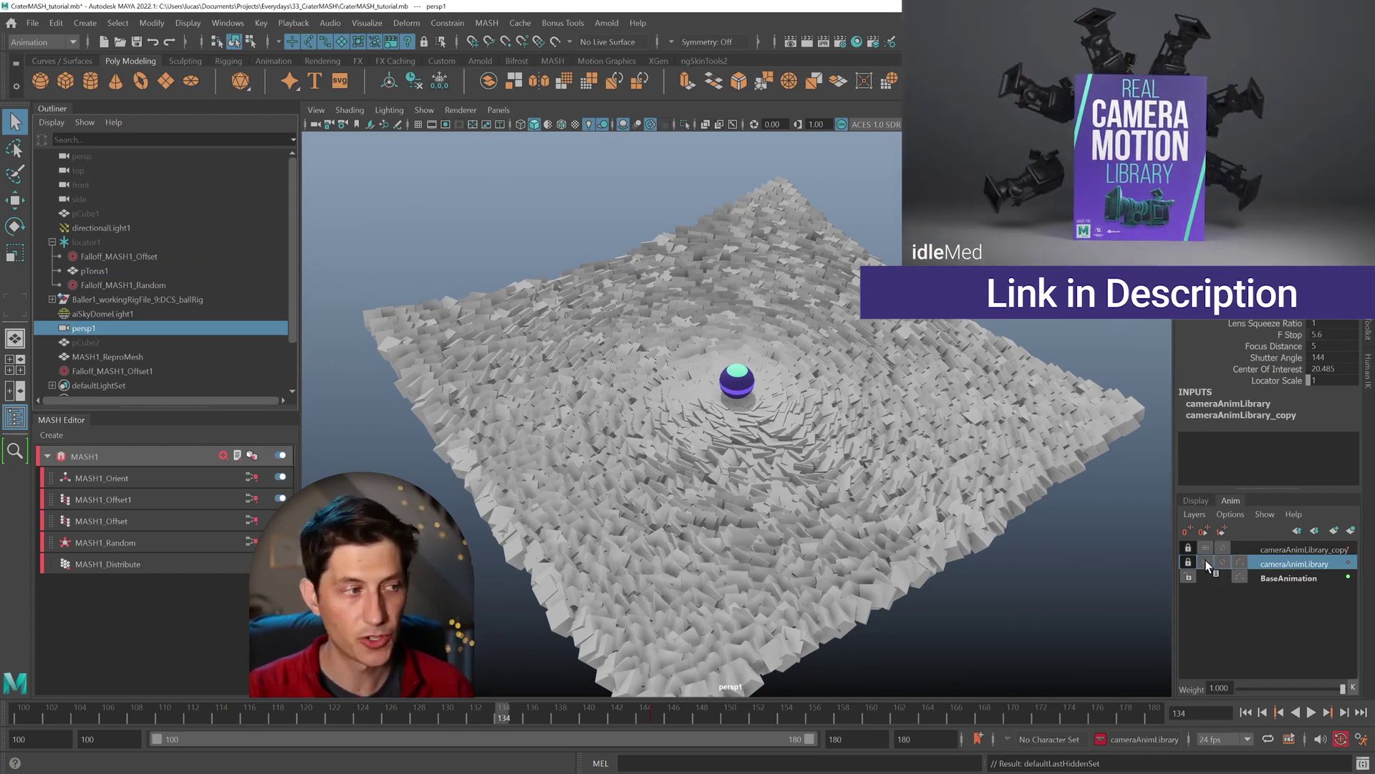
At frame 100, delete the keys on locator1's Visibility channel and make that channel nonkeyable.
{"action": "left_click", "coordinate": [39, 709]}
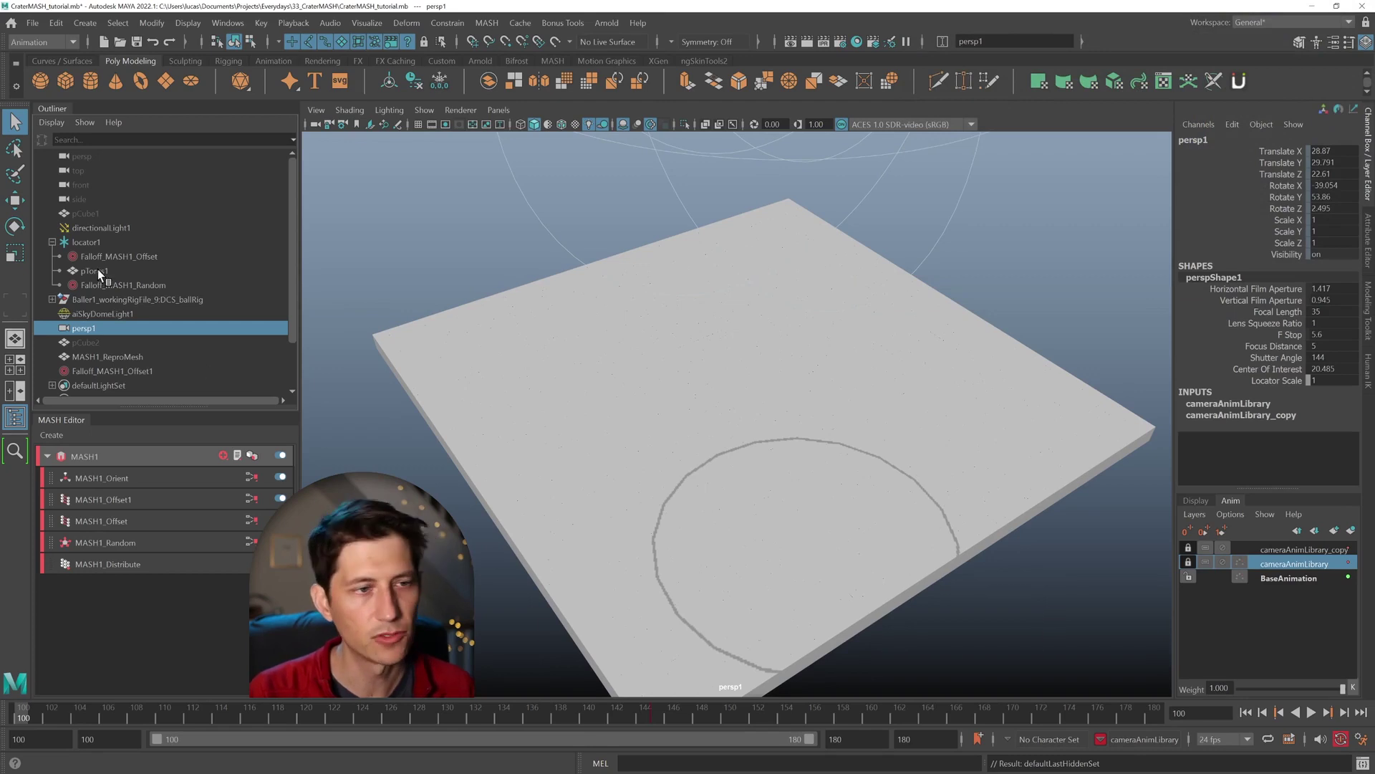
{"action": "left_click", "coordinate": [86, 242]}
{"action": "right_click", "coordinate": [1282, 252]}
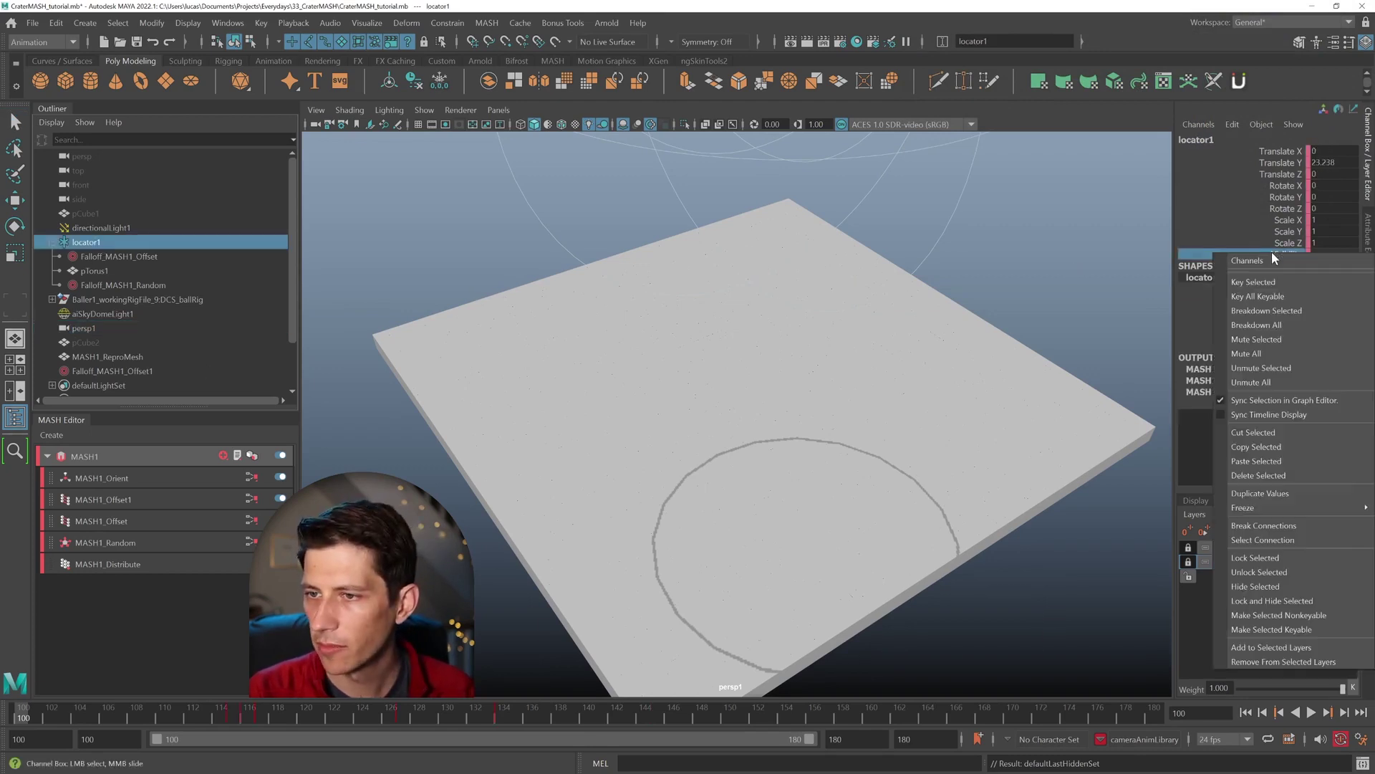
{"action": "left_click", "coordinate": [1270, 478]}
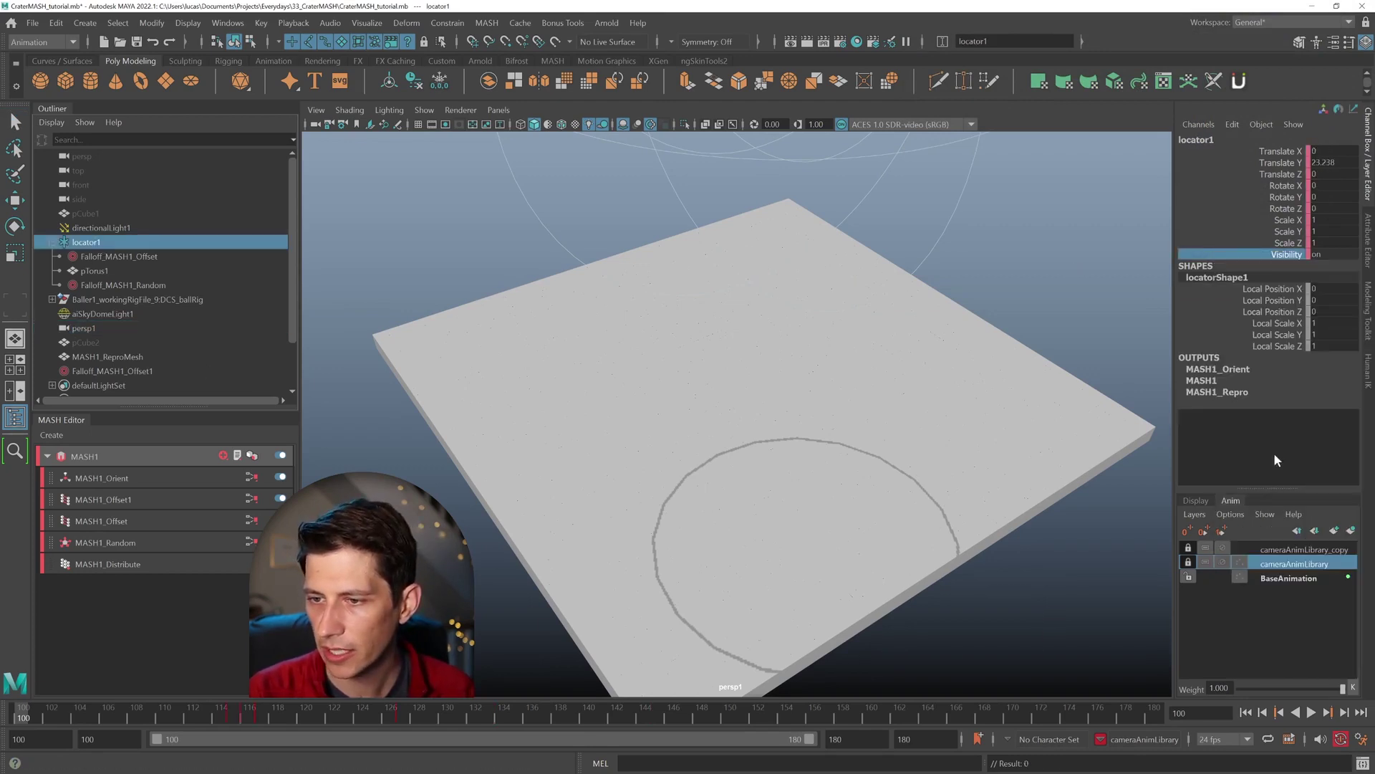
{"action": "right_click", "coordinate": [1281, 252]}
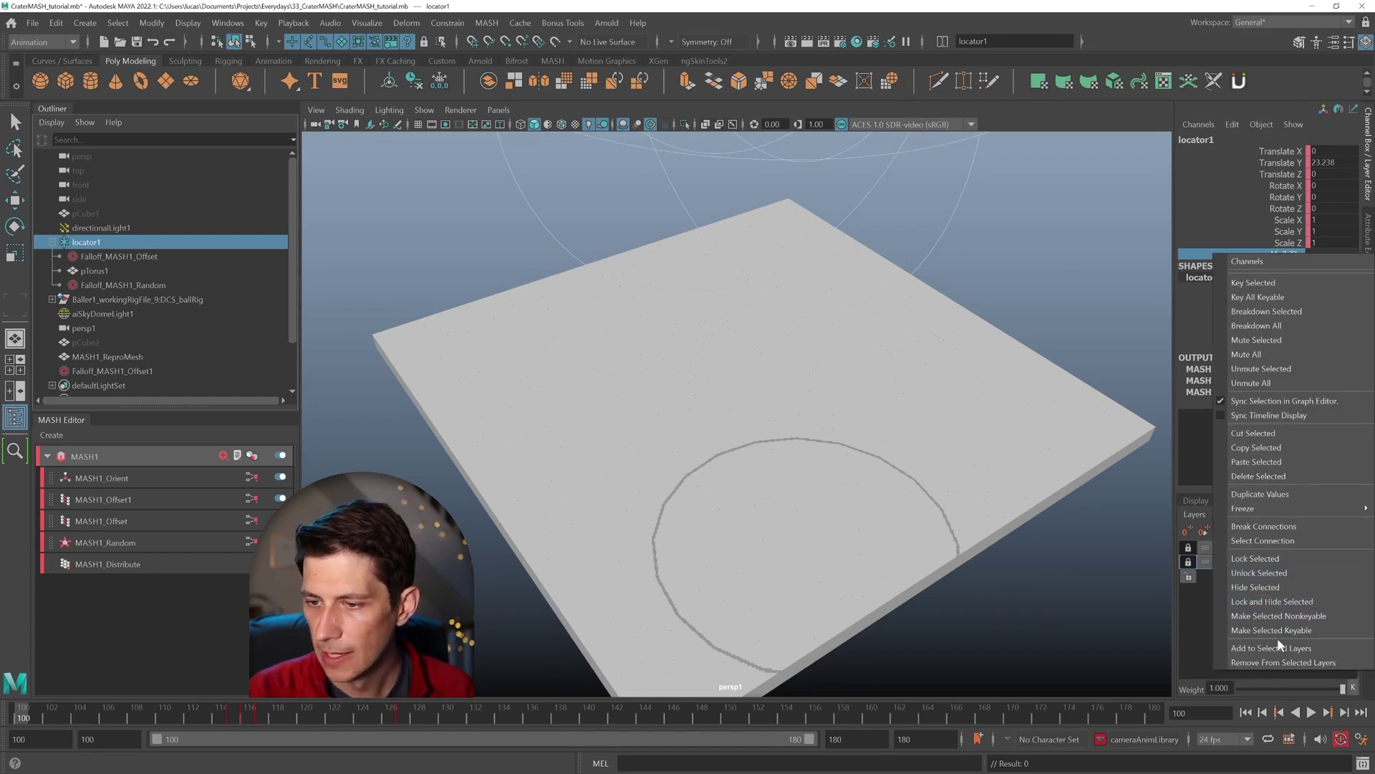
{"action": "left_click", "coordinate": [1276, 618]}
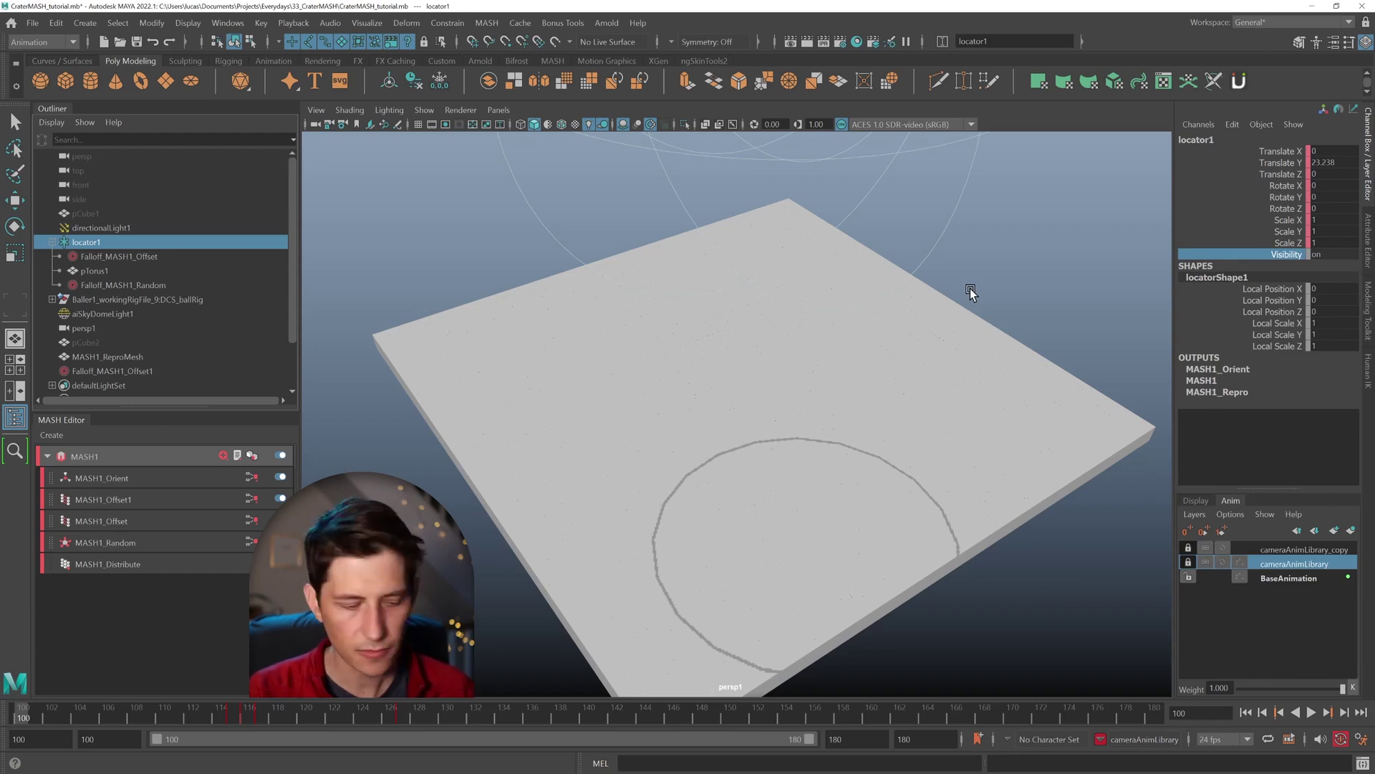
Hide locator1 and play back the crater animation through the persp1 camera.
{"action": "key", "text": "ctrl+h"}
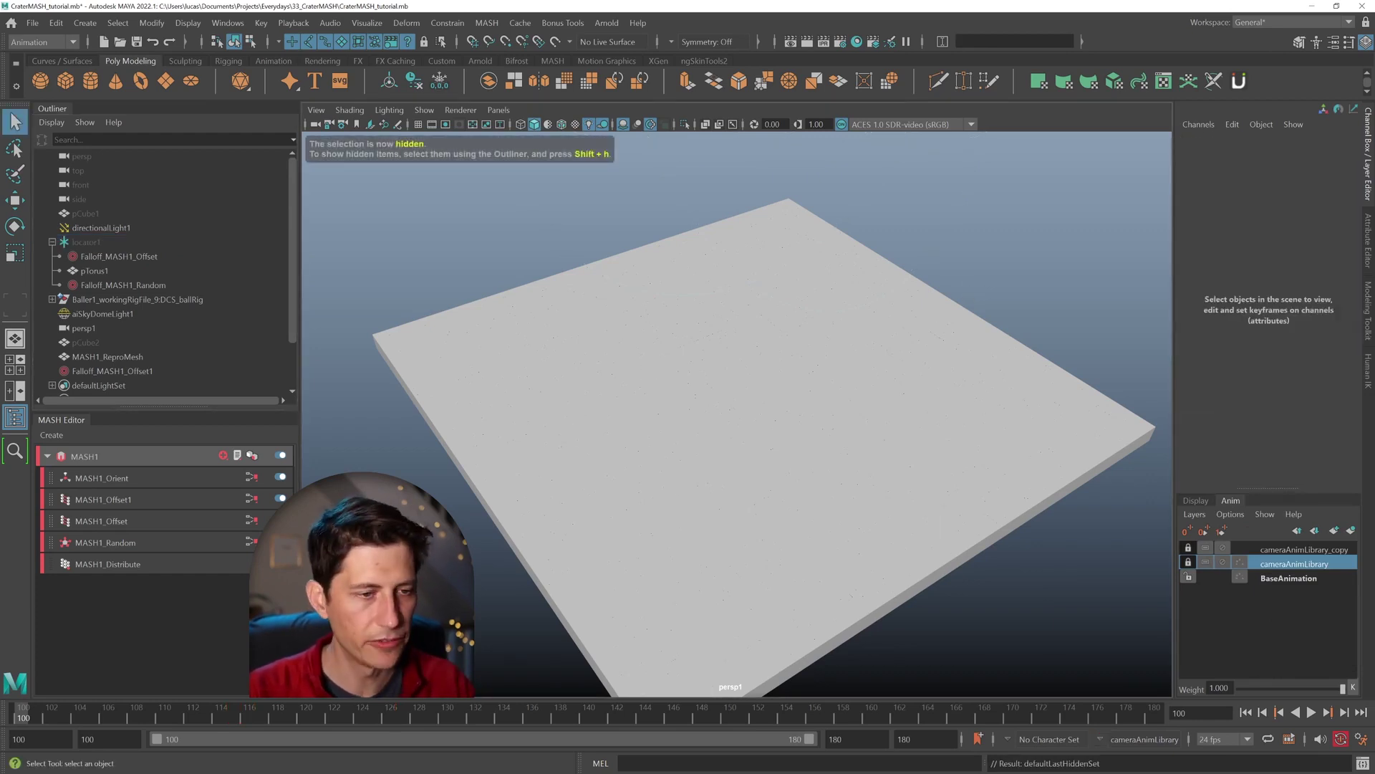
{"action": "key", "text": "alt+v"}
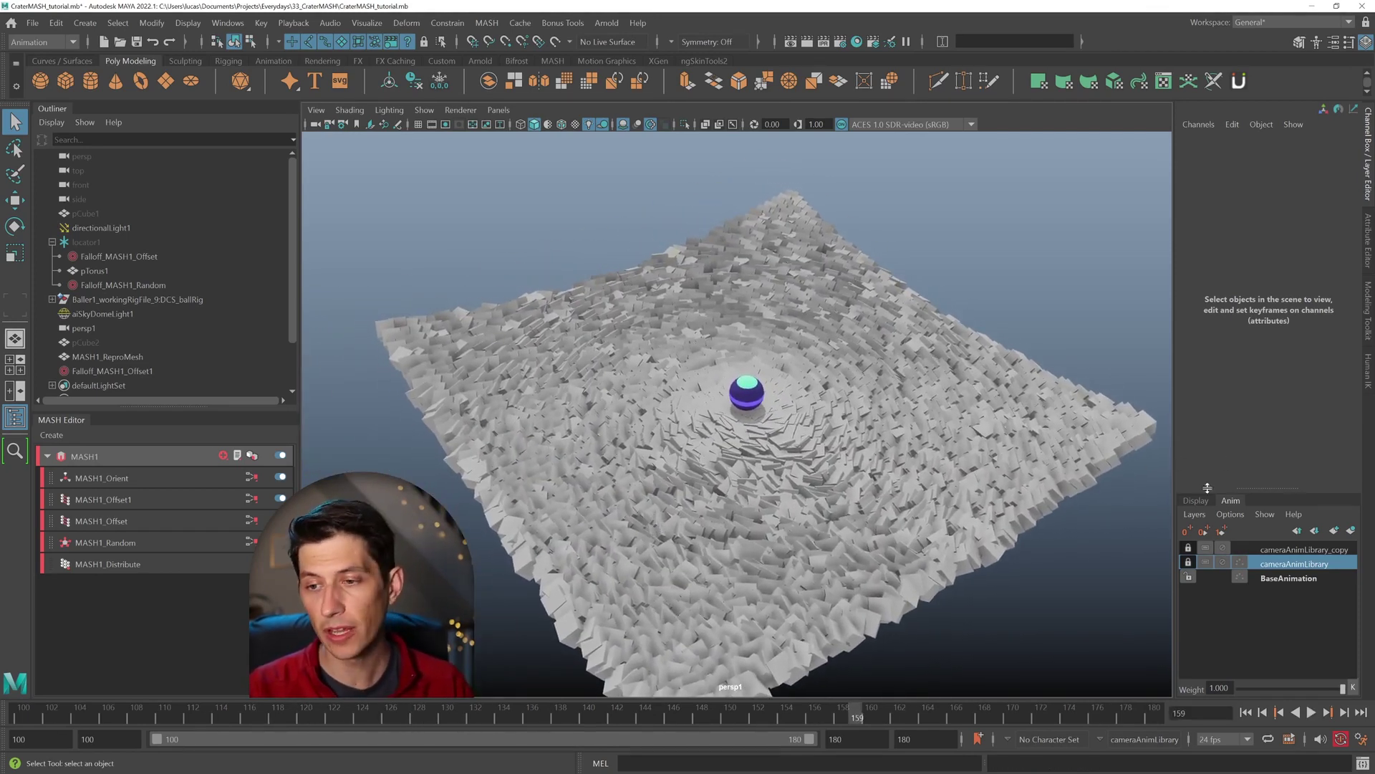
{"action": "left_click", "coordinate": [33, 23]}
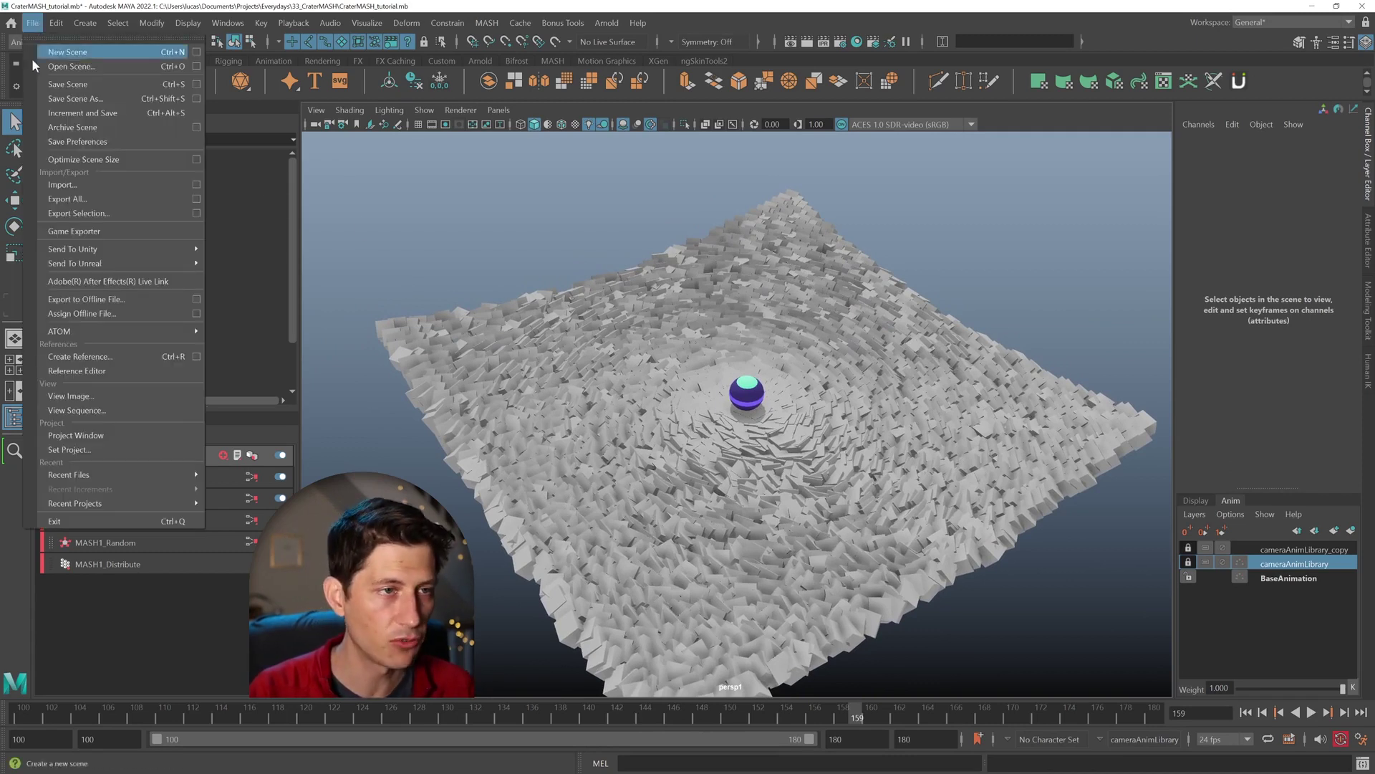
{"action": "mouse_move", "coordinate": [125, 332]}
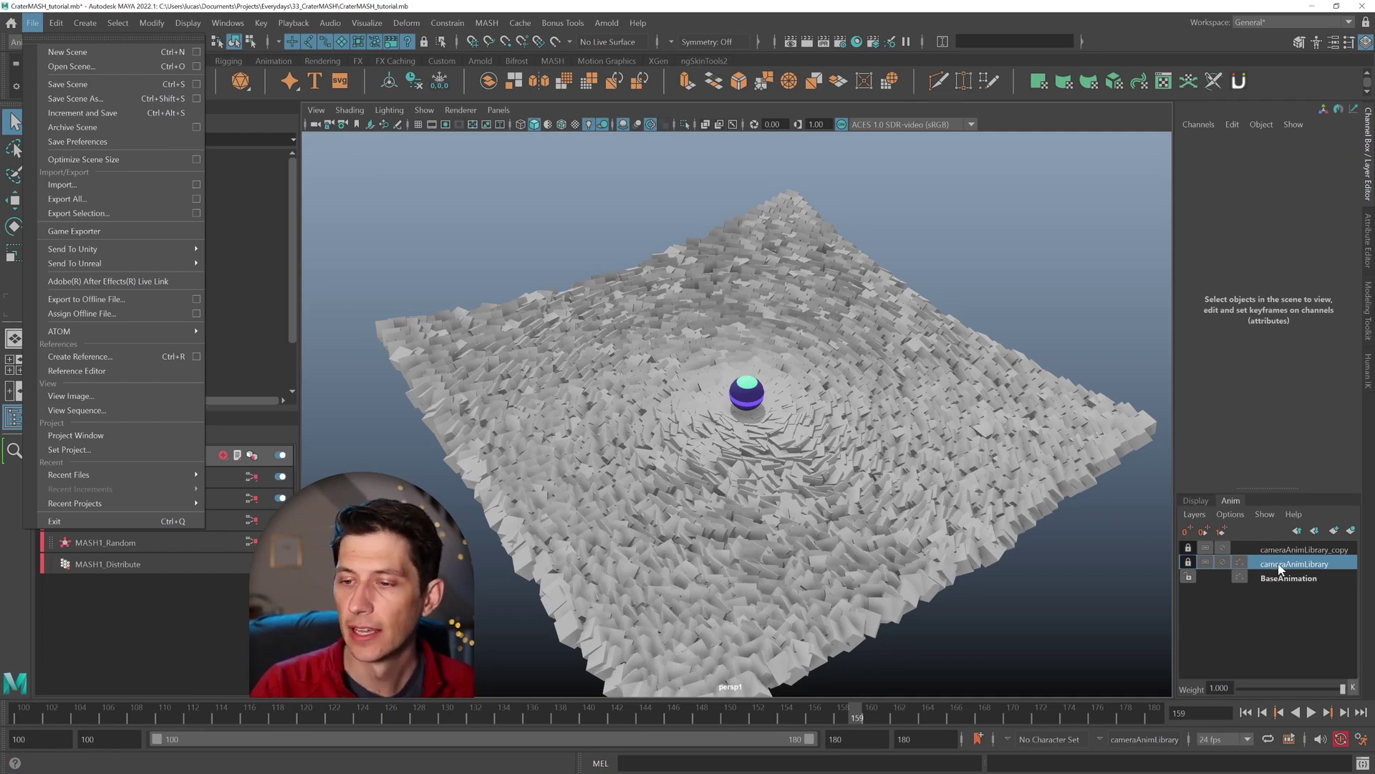
{"action": "key", "text": "Escape"}
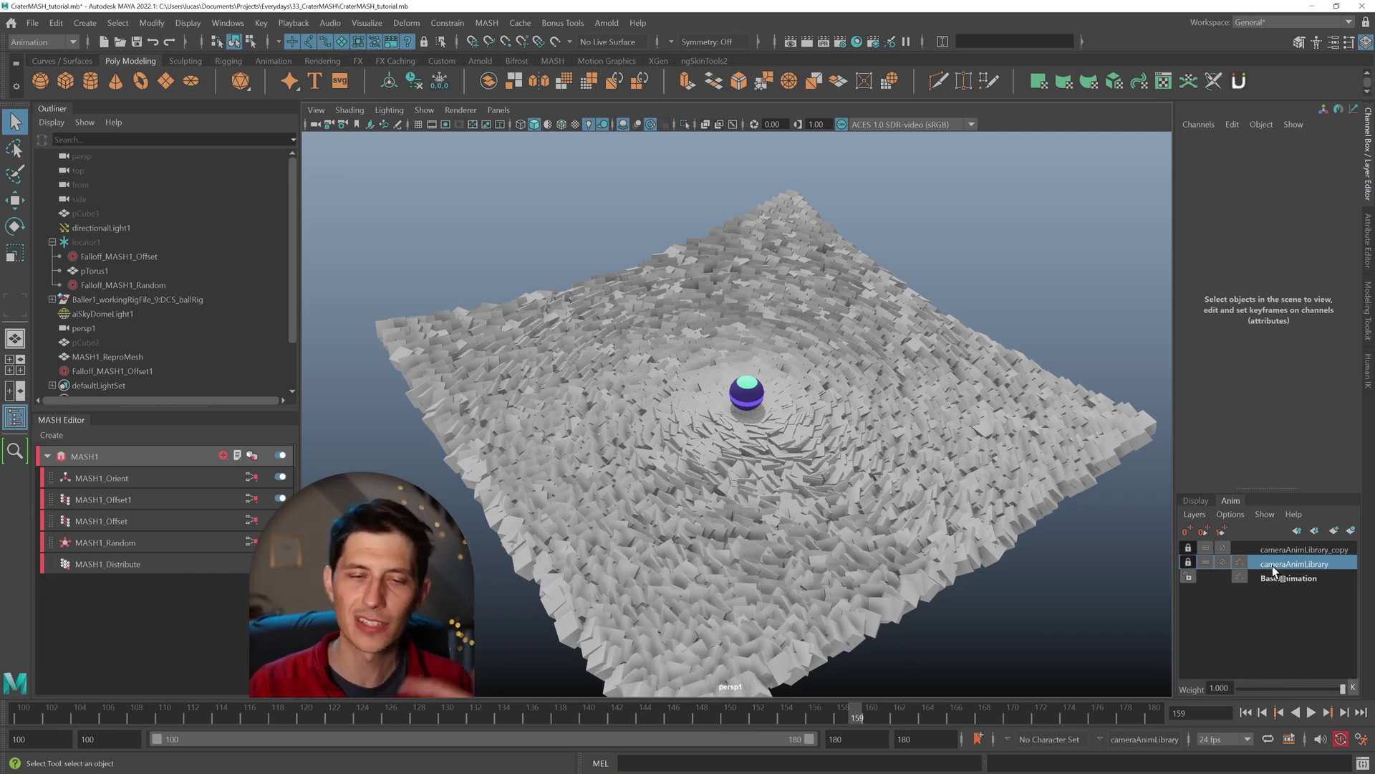
Play back the animation from frame 100 through the persp1 camera and review the layer duplication options for cameraAnimLibrary.
{"action": "left_click_drag", "start_coordinate": [83, 712], "coordinate": [17, 714]}
{"action": "key", "text": "alt+v"}
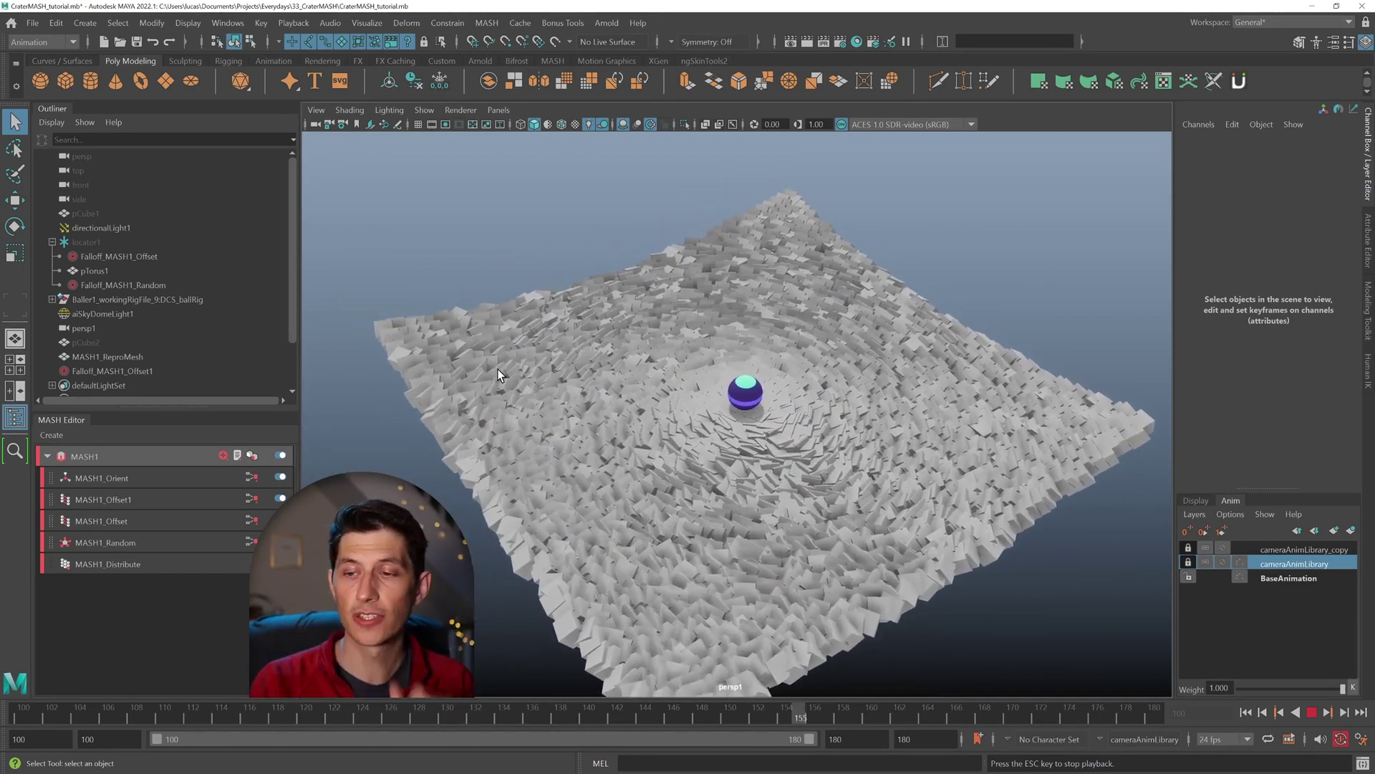
{"action": "right_click", "coordinate": [1287, 566]}
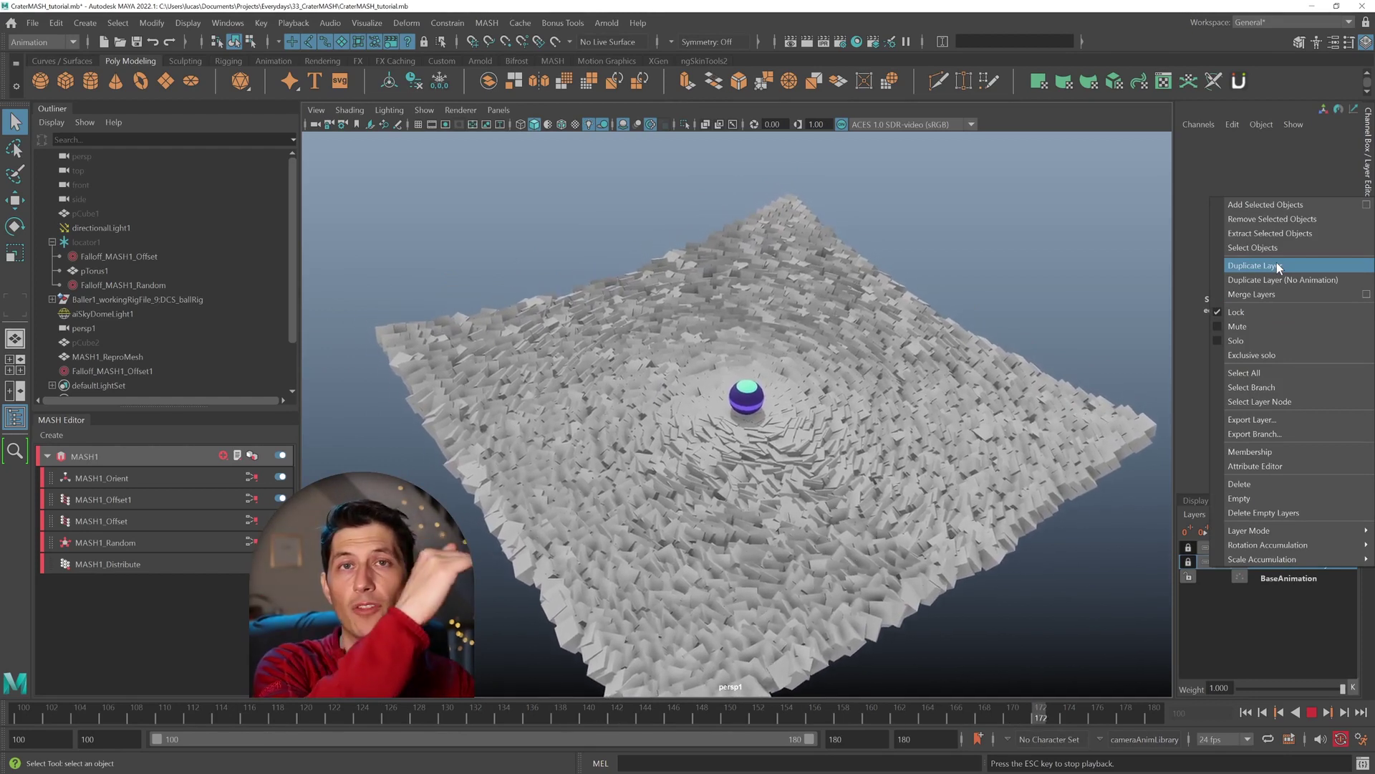
{"action": "left_click", "coordinate": [1276, 264]}
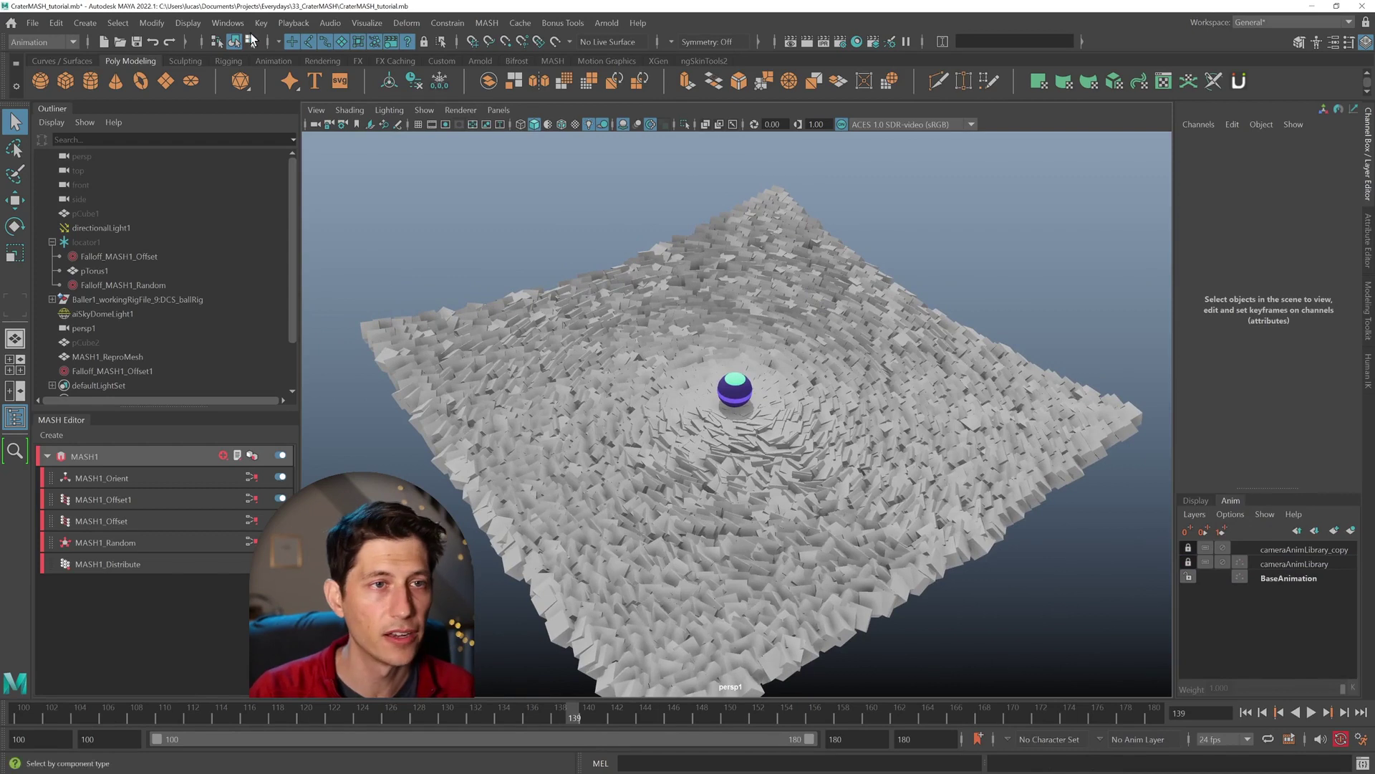
Open the Graph Editor, undock it as a floating window over the viewport and resize it.
{"action": "left_click", "coordinate": [228, 23]}
{"action": "mouse_move", "coordinate": [287, 127]}
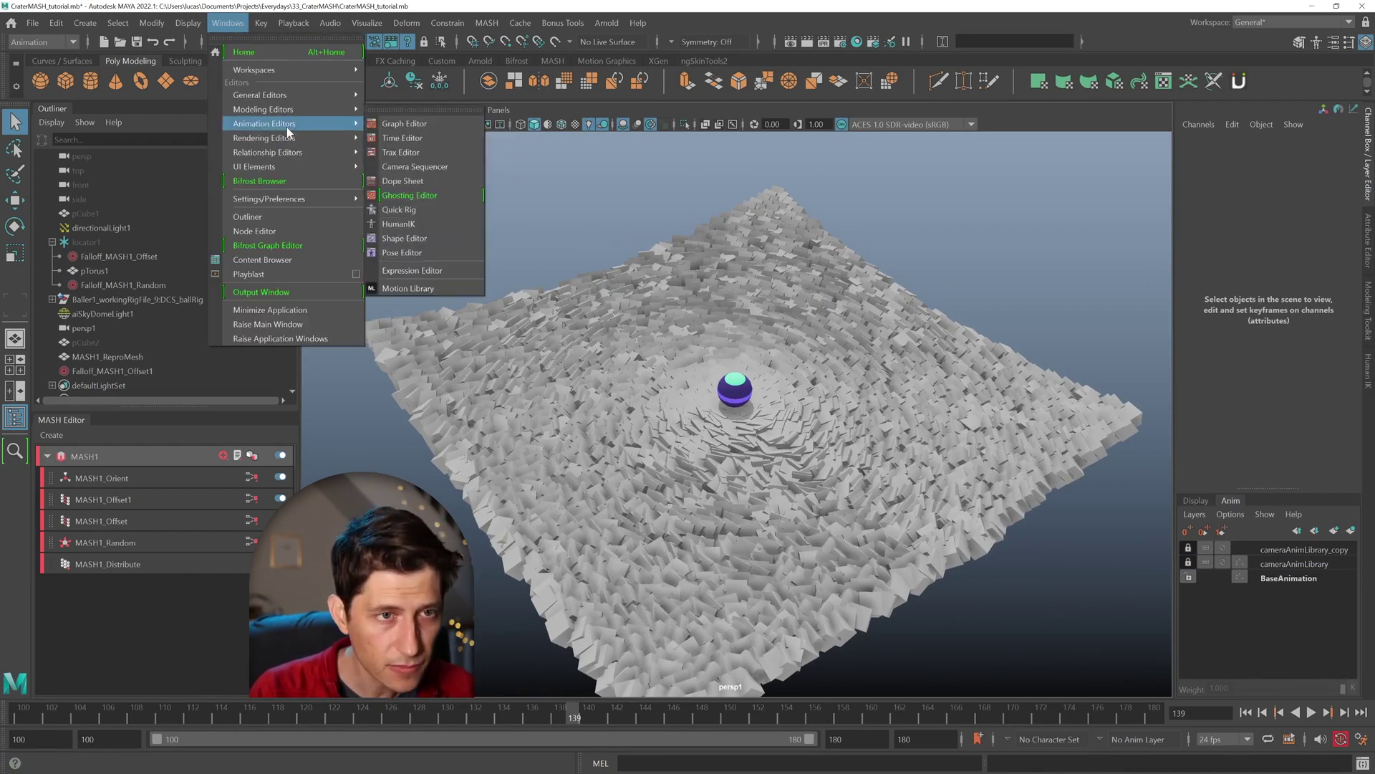
{"action": "left_click", "coordinate": [398, 123]}
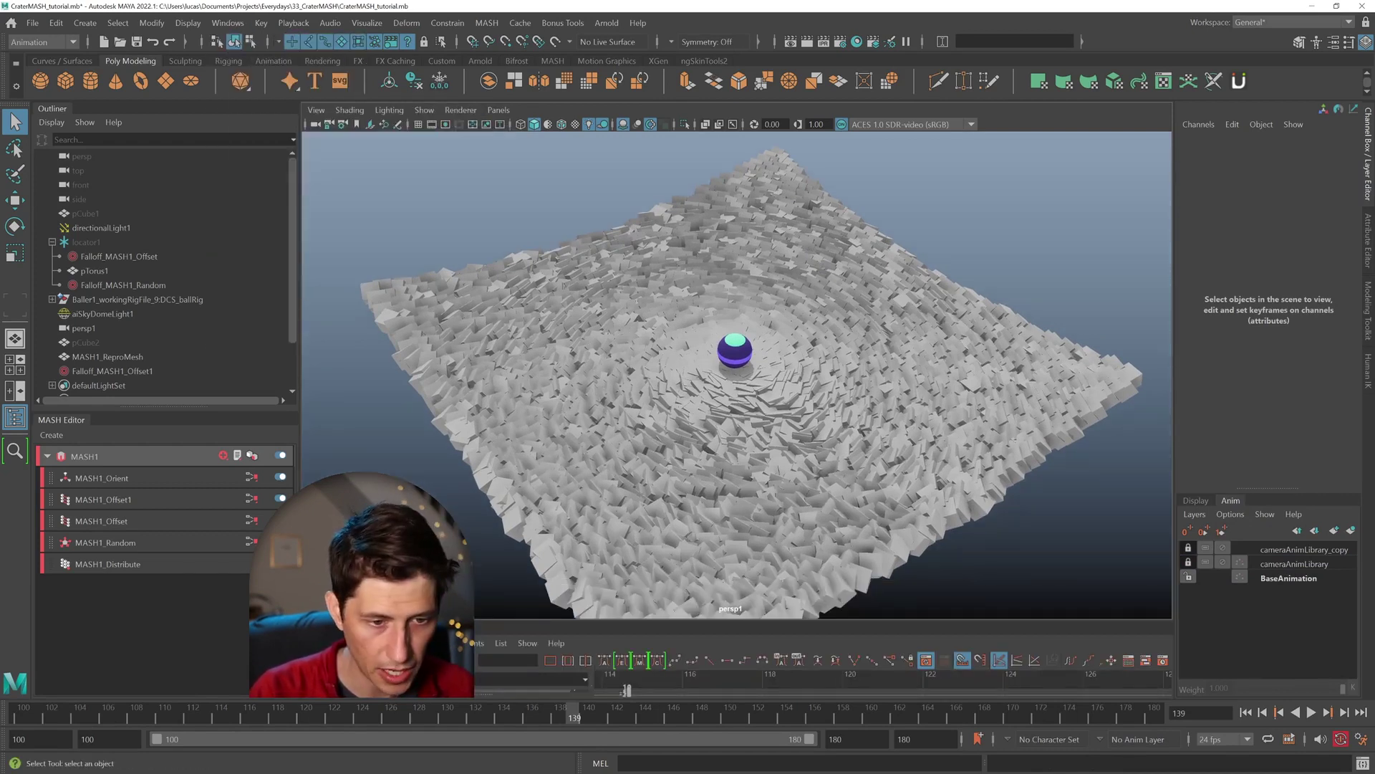
{"action": "left_click_drag", "start_coordinate": [331, 626], "coordinate": [383, 621]}
{"action": "left_click_drag", "start_coordinate": [456, 519], "coordinate": [475, 424]}
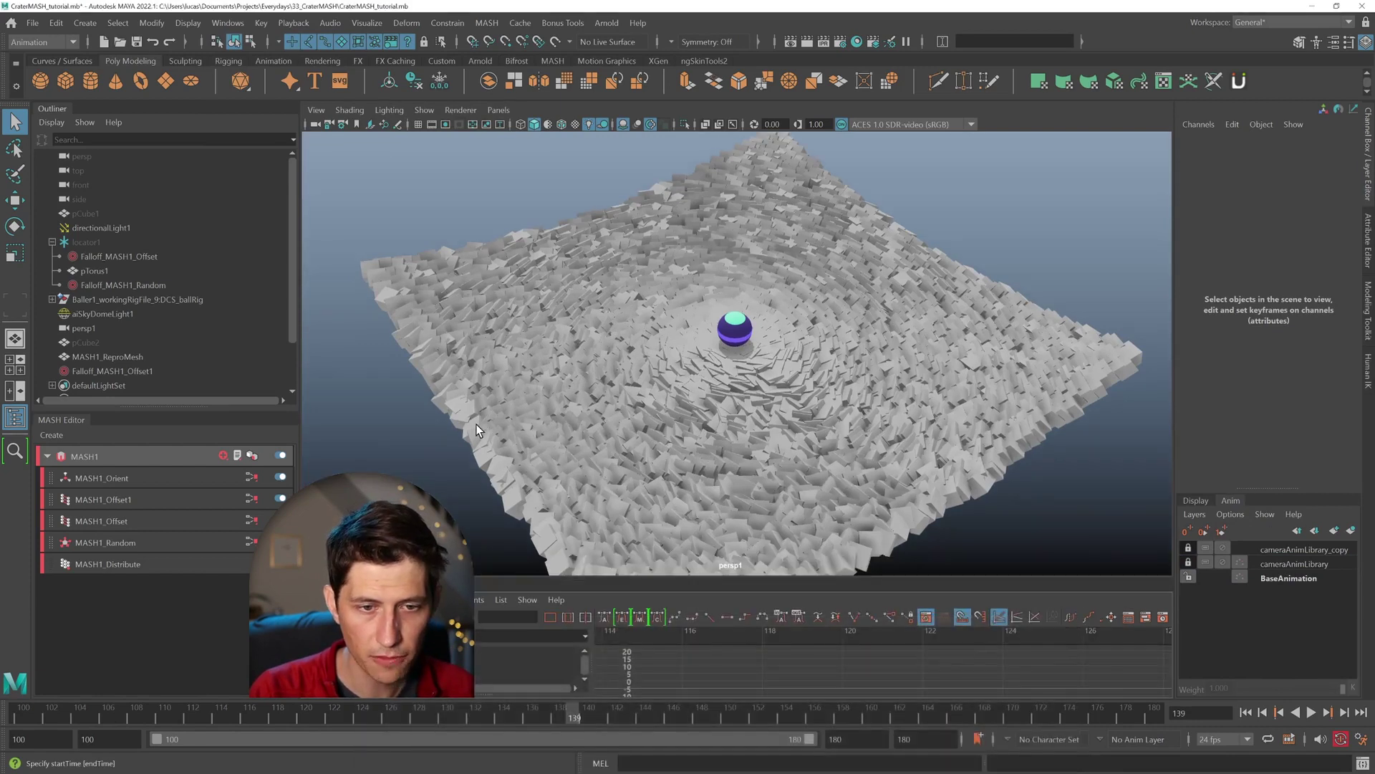
{"action": "left_click_drag", "start_coordinate": [333, 585], "coordinate": [428, 293]}
{"action": "left_click_drag", "start_coordinate": [744, 440], "coordinate": [745, 606]}
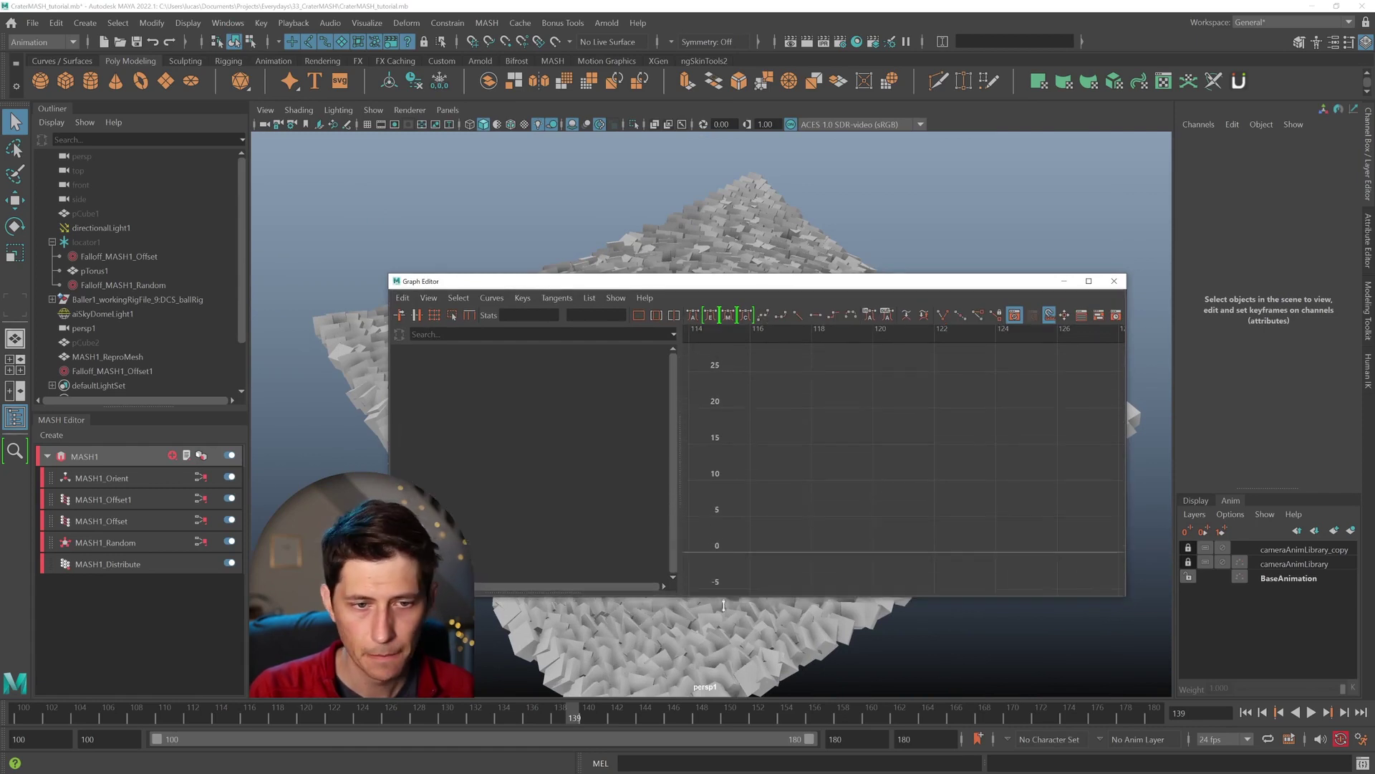
Display the persp1 camera's animation curves on the cameraAnimLibrary and cameraAnimLibrary_copy layers in the Graph Editor.
{"action": "left_click", "coordinate": [83, 328]}
{"action": "left_click_drag", "start_coordinate": [785, 287], "coordinate": [728, 203]}
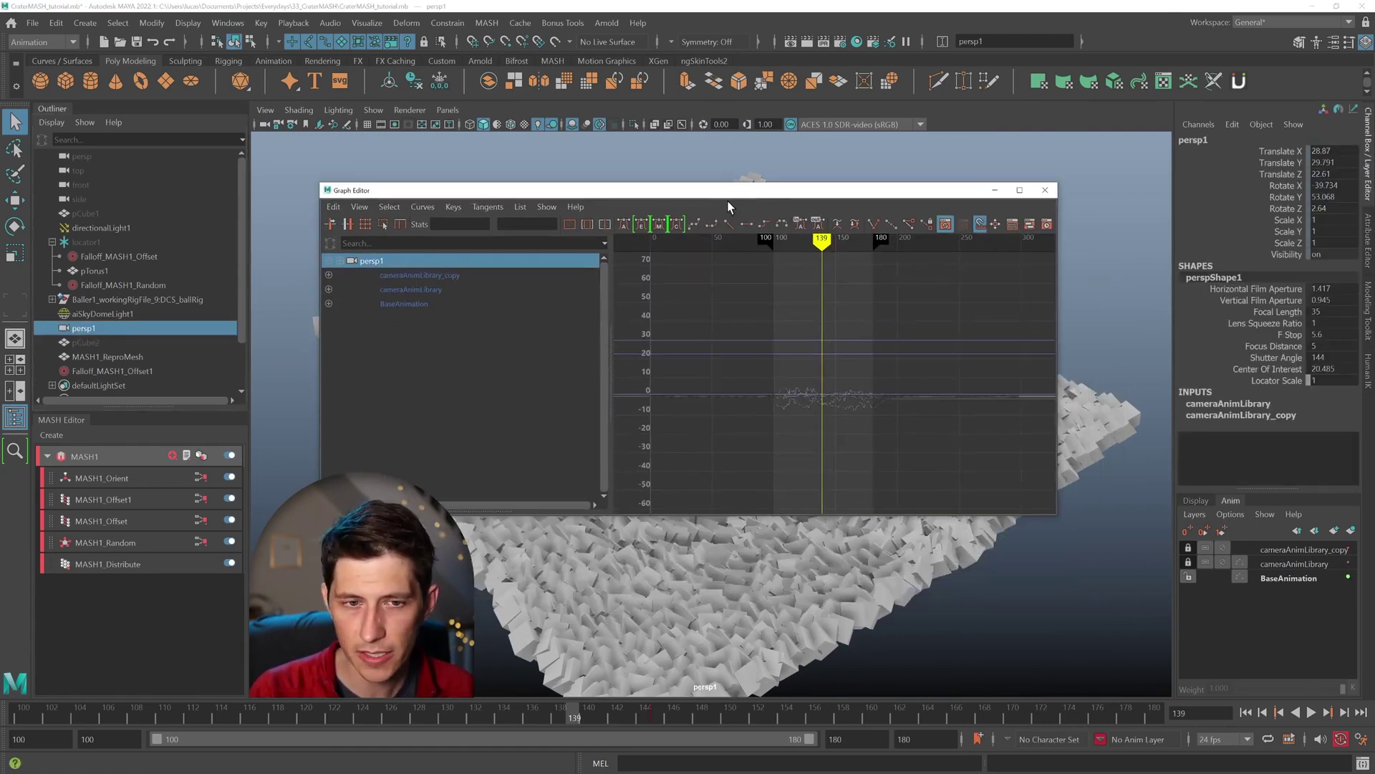
{"action": "left_click", "coordinate": [430, 290]}
{"action": "middle_click_drag", "start_coordinate": [815, 392], "coordinate": [823, 398], "text": "alt"}
{"action": "left_click", "coordinate": [433, 275]}
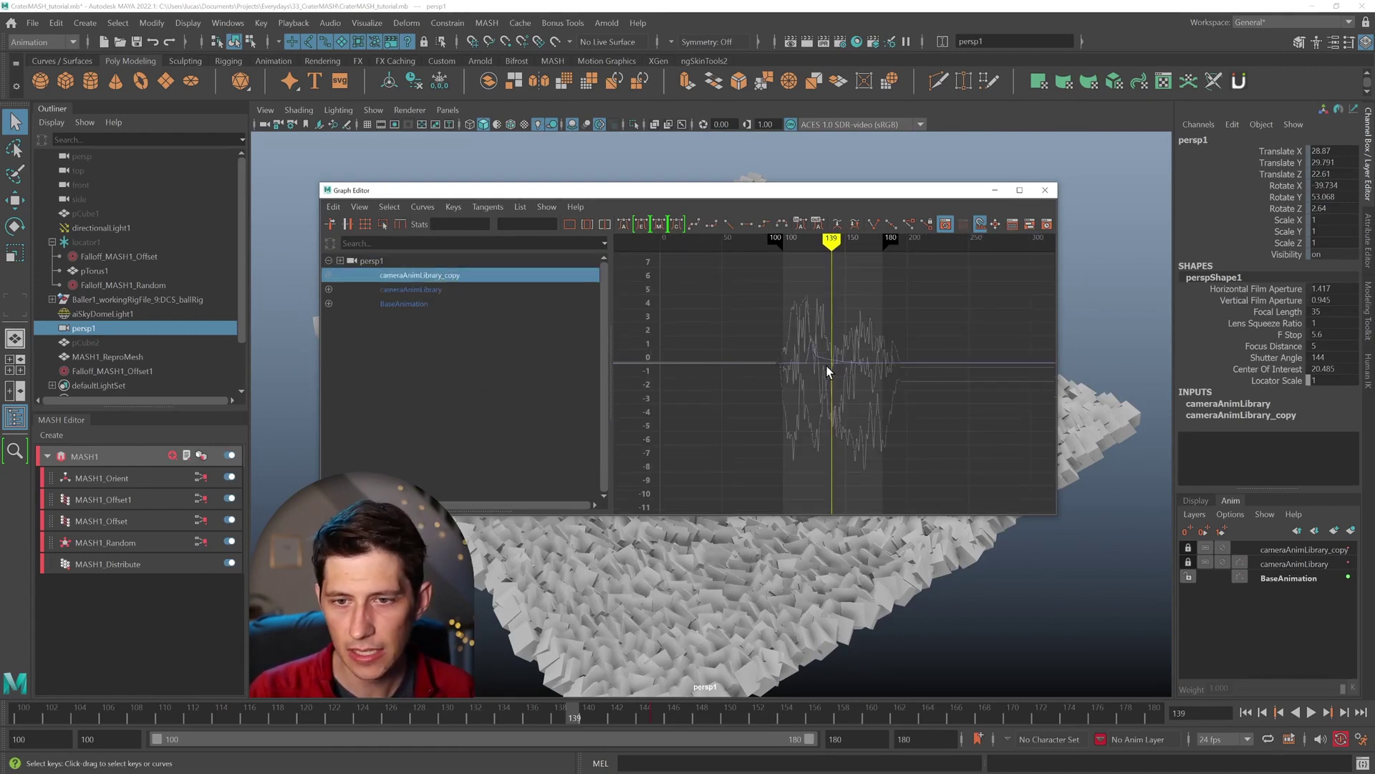
{"action": "right_click_drag", "start_coordinate": [827, 366], "coordinate": [797, 344], "text": "alt"}
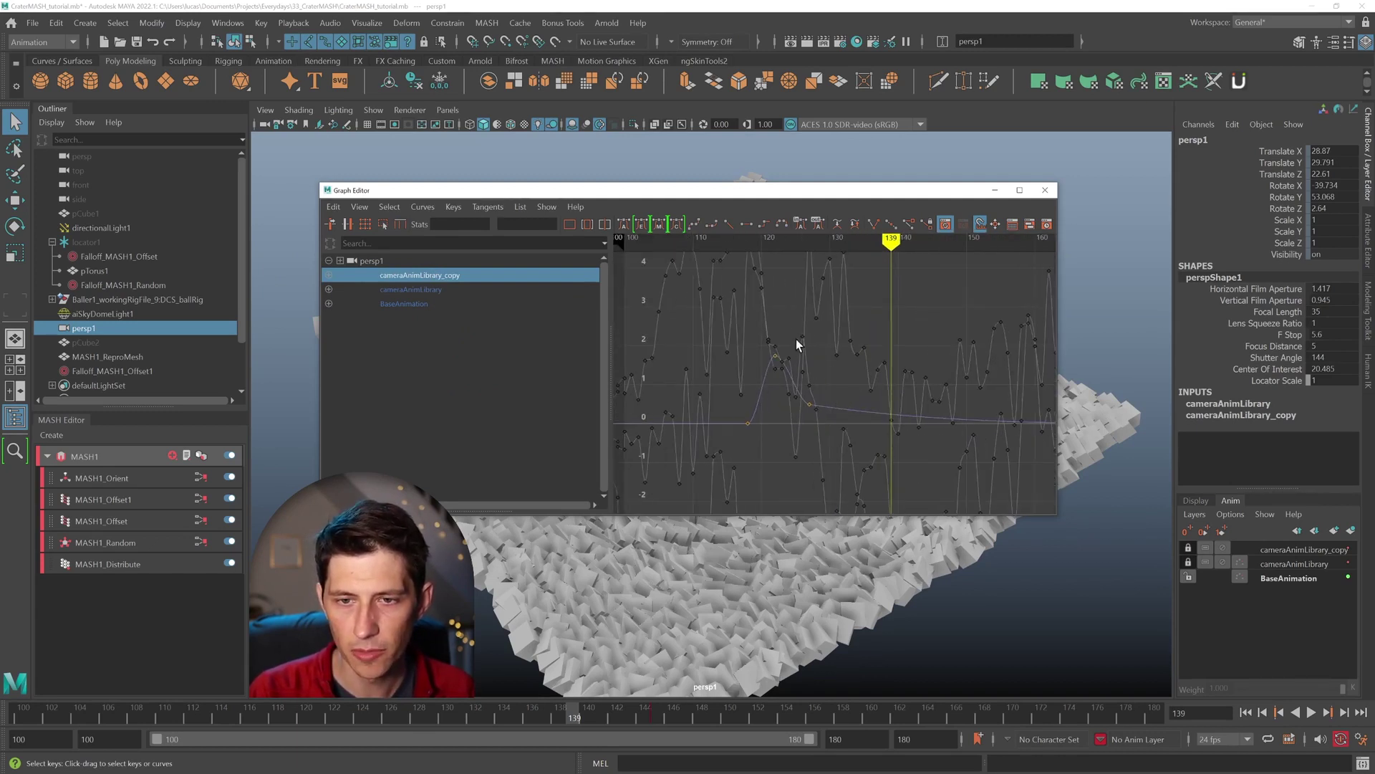
Scrub the cameraAnimLibrary_copy shake curves from frame 113 to frame 140, and close the Graph Editor.
{"action": "left_click", "coordinate": [726, 241]}
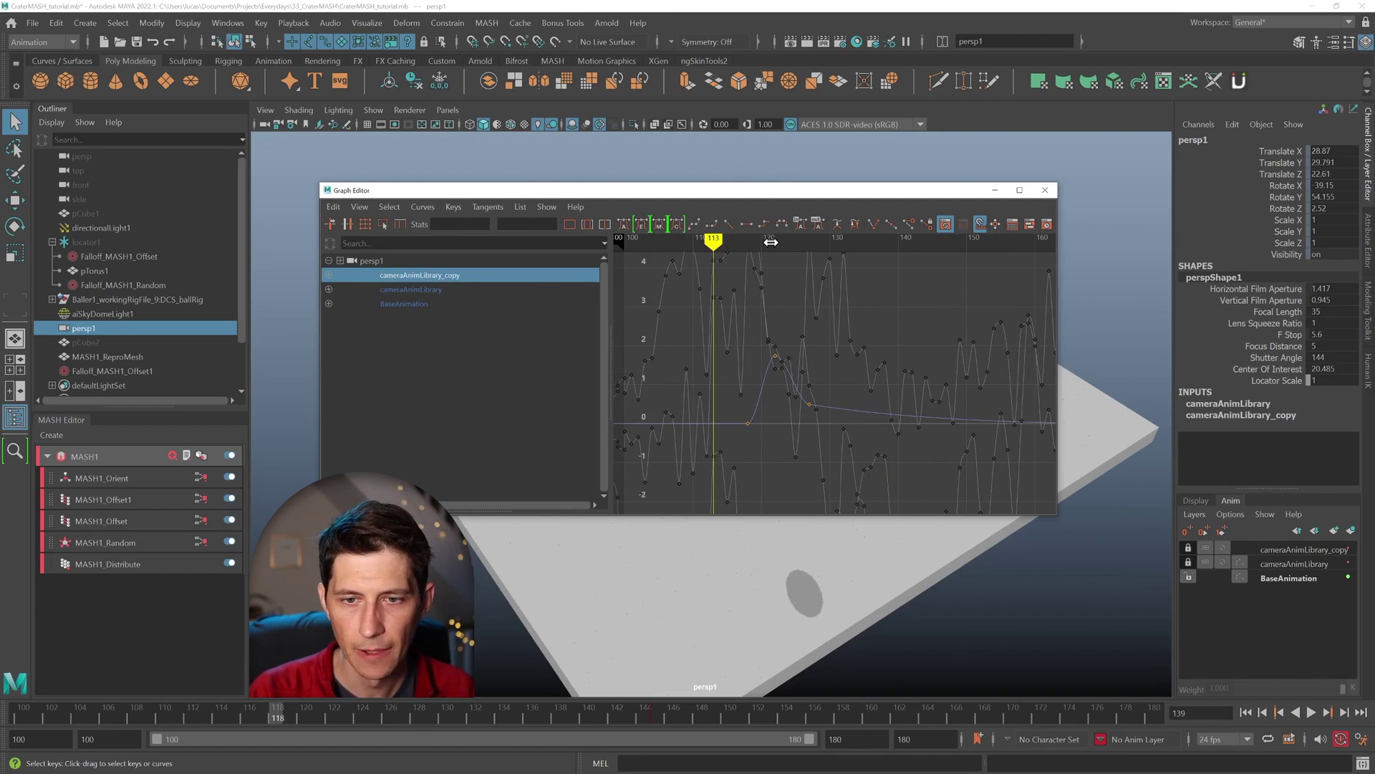
{"action": "left_click_drag", "start_coordinate": [775, 241], "coordinate": [900, 274]}
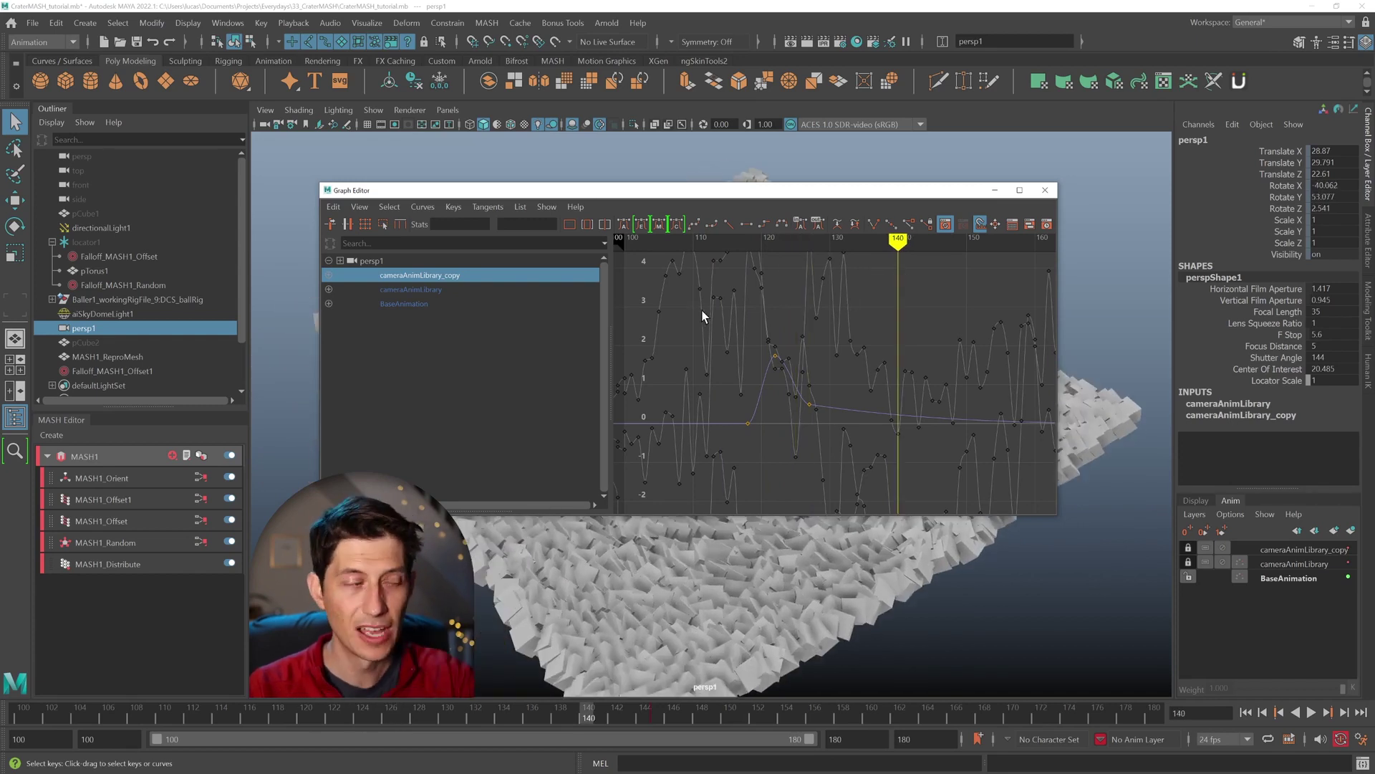
{"action": "left_click", "coordinate": [1045, 190]}
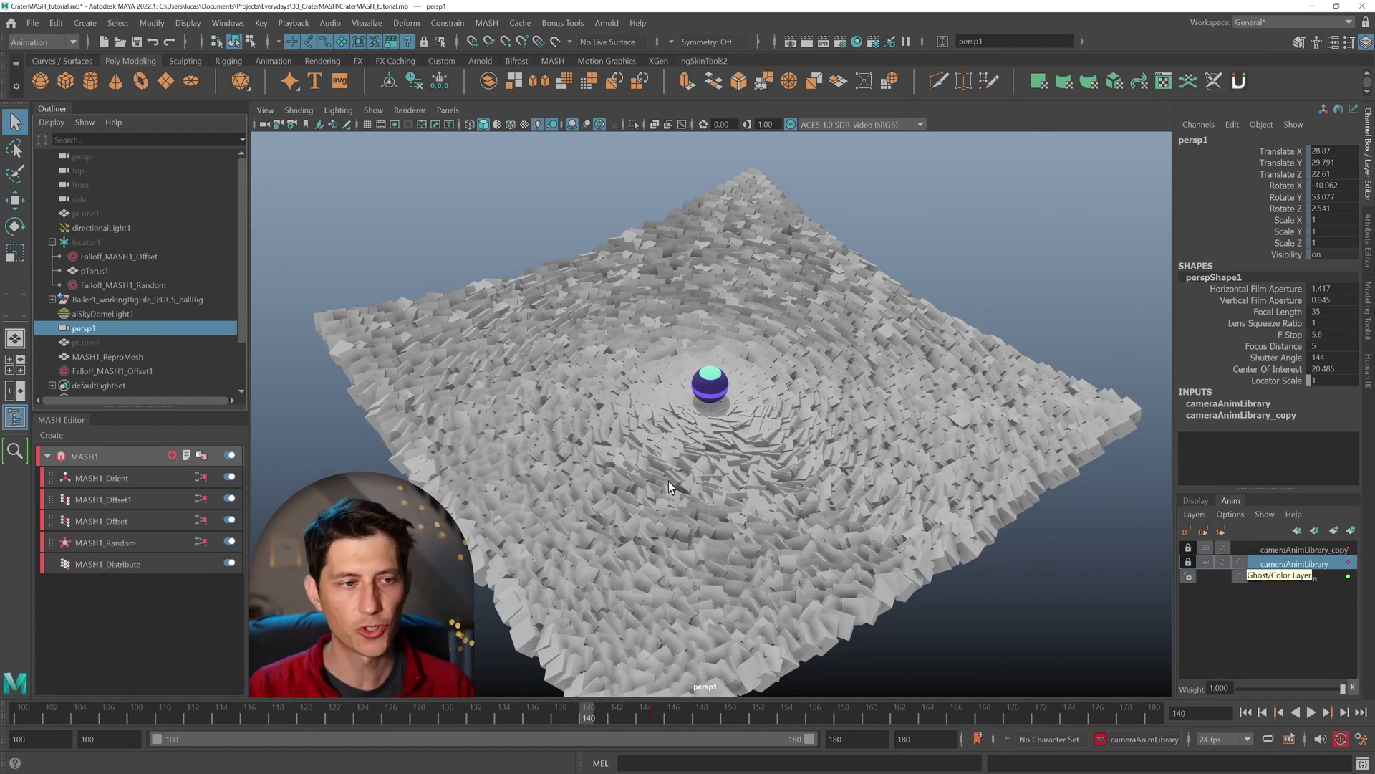
Check the layer mode of the cameraAnimLibrary animation layer without changing it.
{"action": "right_click", "coordinate": [1260, 568]}
{"action": "mouse_move", "coordinate": [1253, 534]}
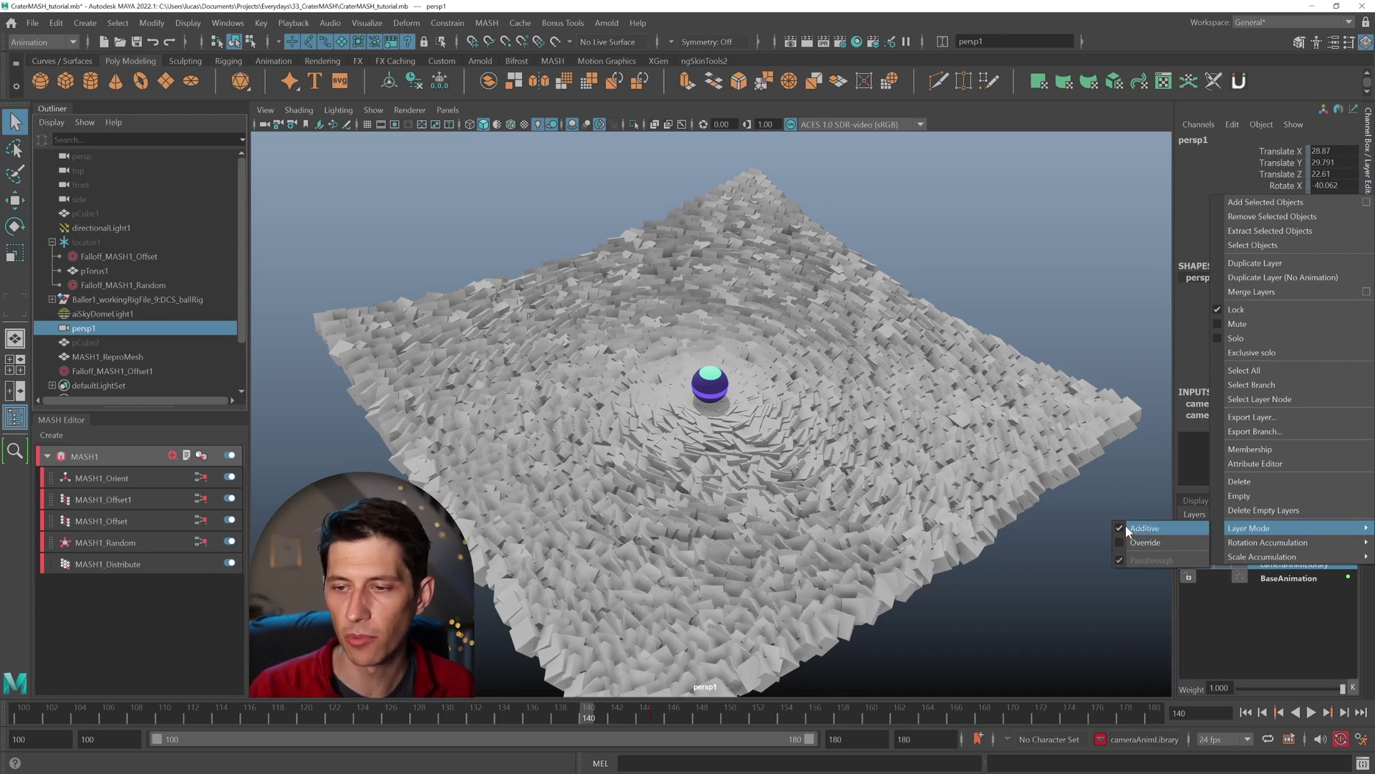
{"action": "left_click", "coordinate": [1226, 639]}
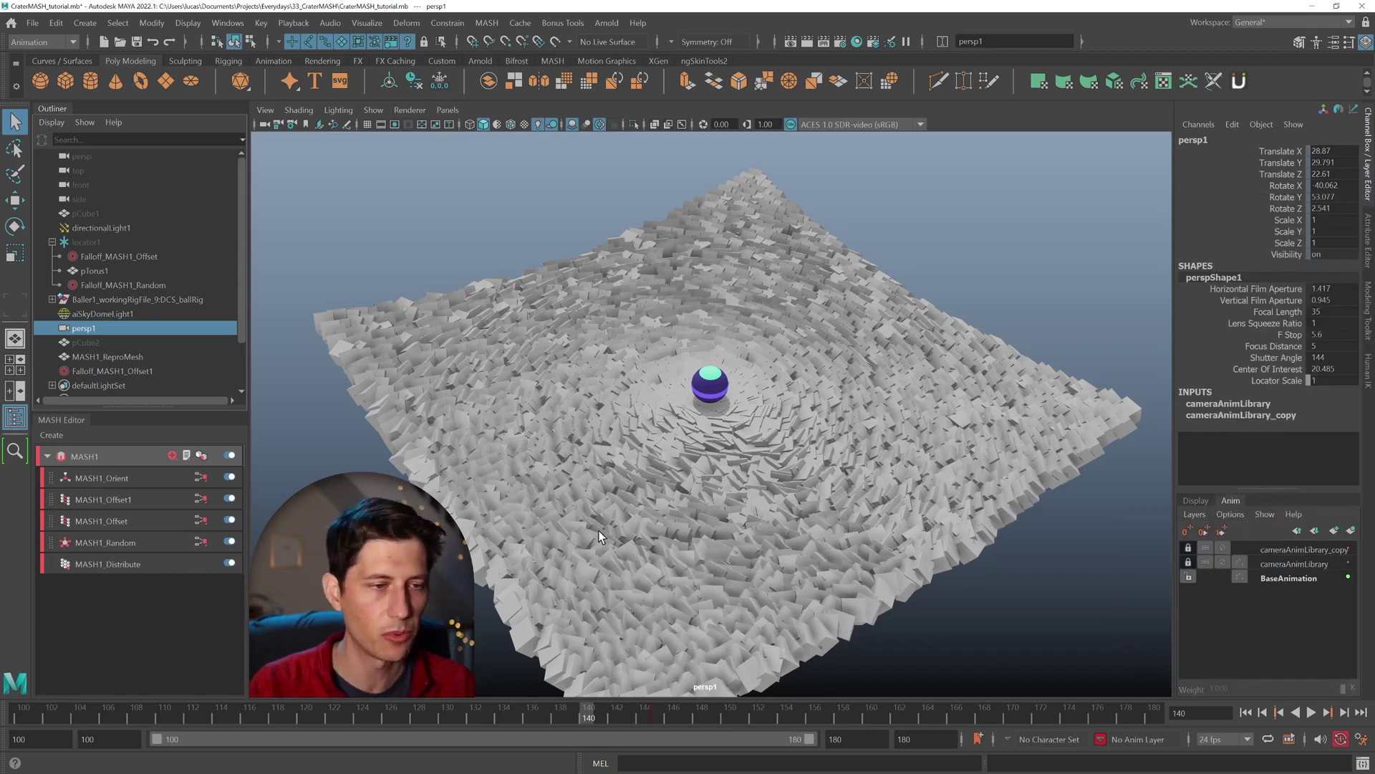
Select the cameraAnimLibrary_copy animation layer and play the animation from the start to review its weight.
{"action": "left_click", "coordinate": [1274, 550]}
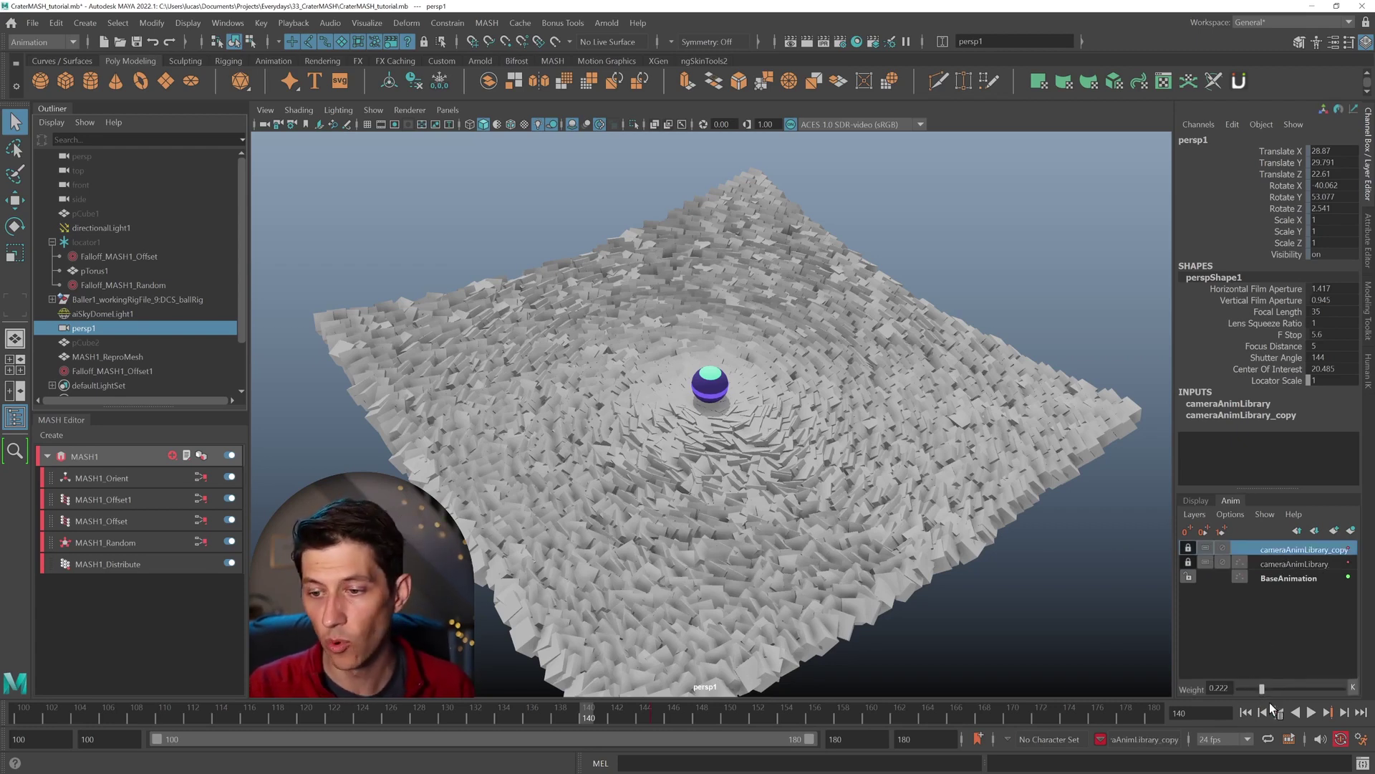
{"action": "key", "text": "alt+shift+v"}
{"action": "key", "text": "alt+v"}
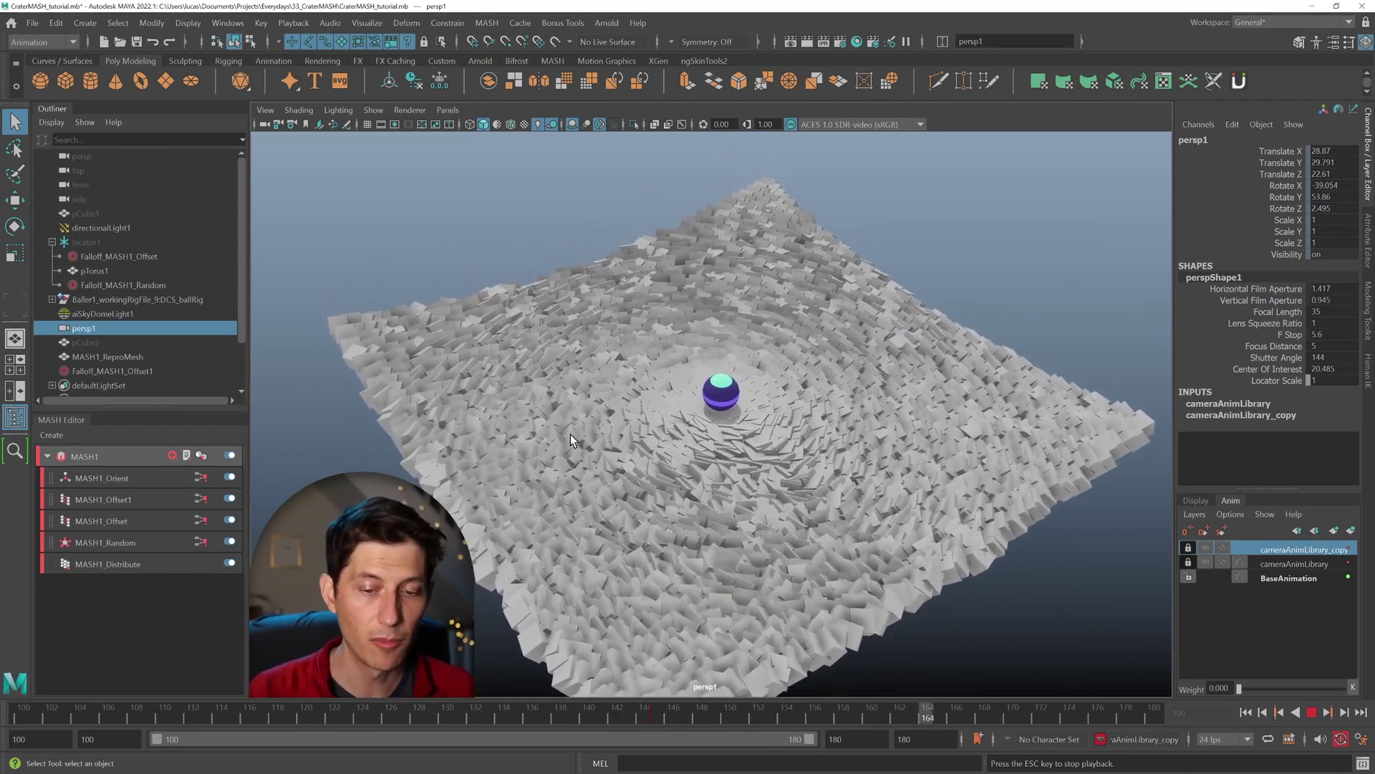
{"action": "key", "text": "Escape"}
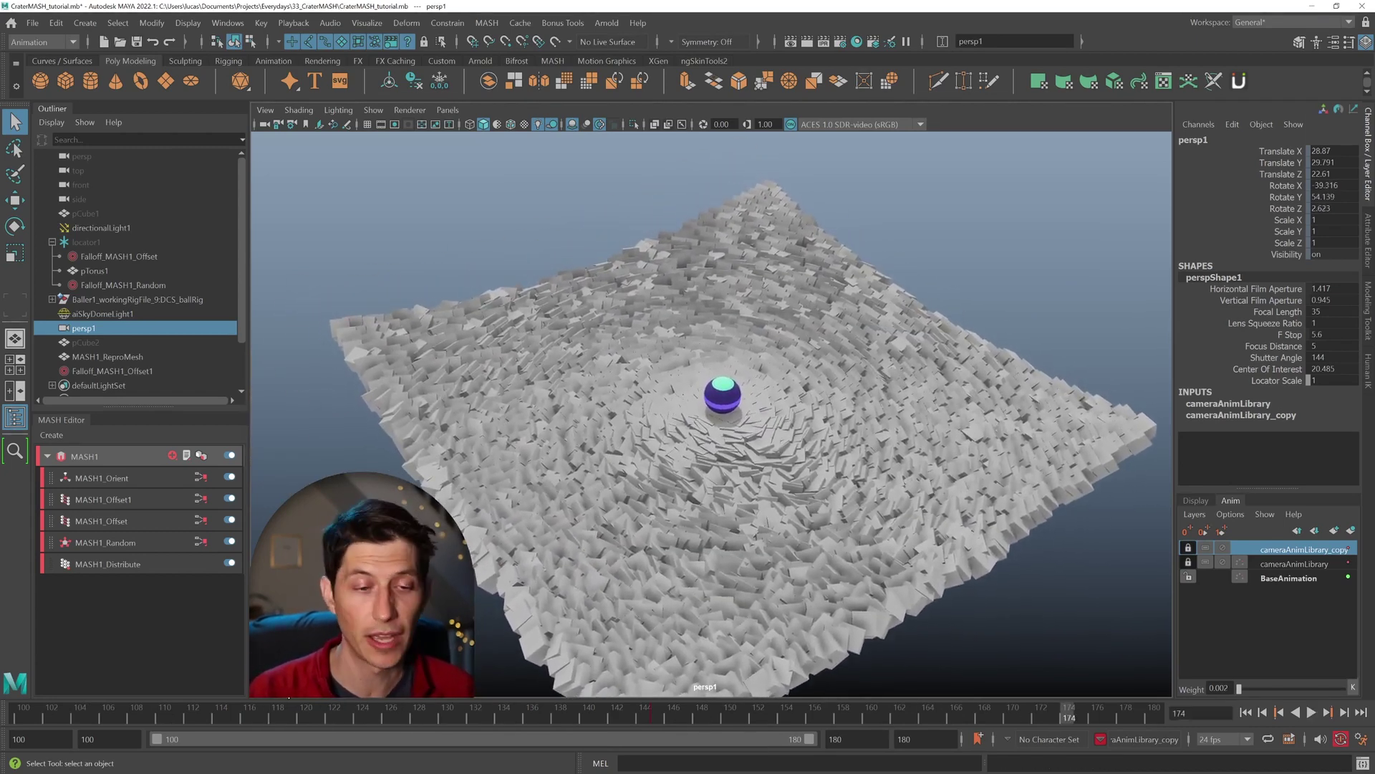
Replay the impact from around frame 110 and scrub to frame 128 to examine how the cameraAnimLibrary_copy weight changes.
{"action": "left_click", "coordinate": [166, 712]}
{"action": "key", "text": "alt+v"}
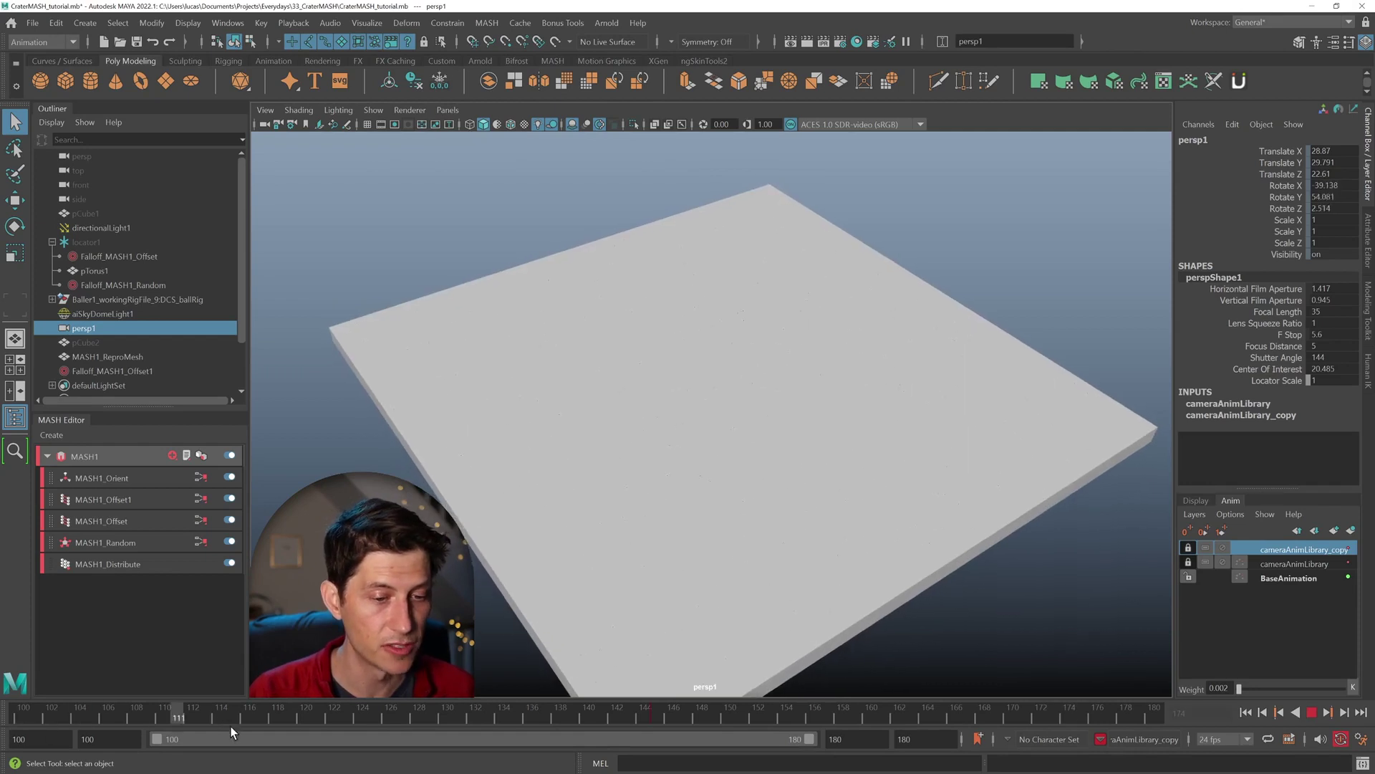
{"action": "key", "text": "alt+shift+v"}
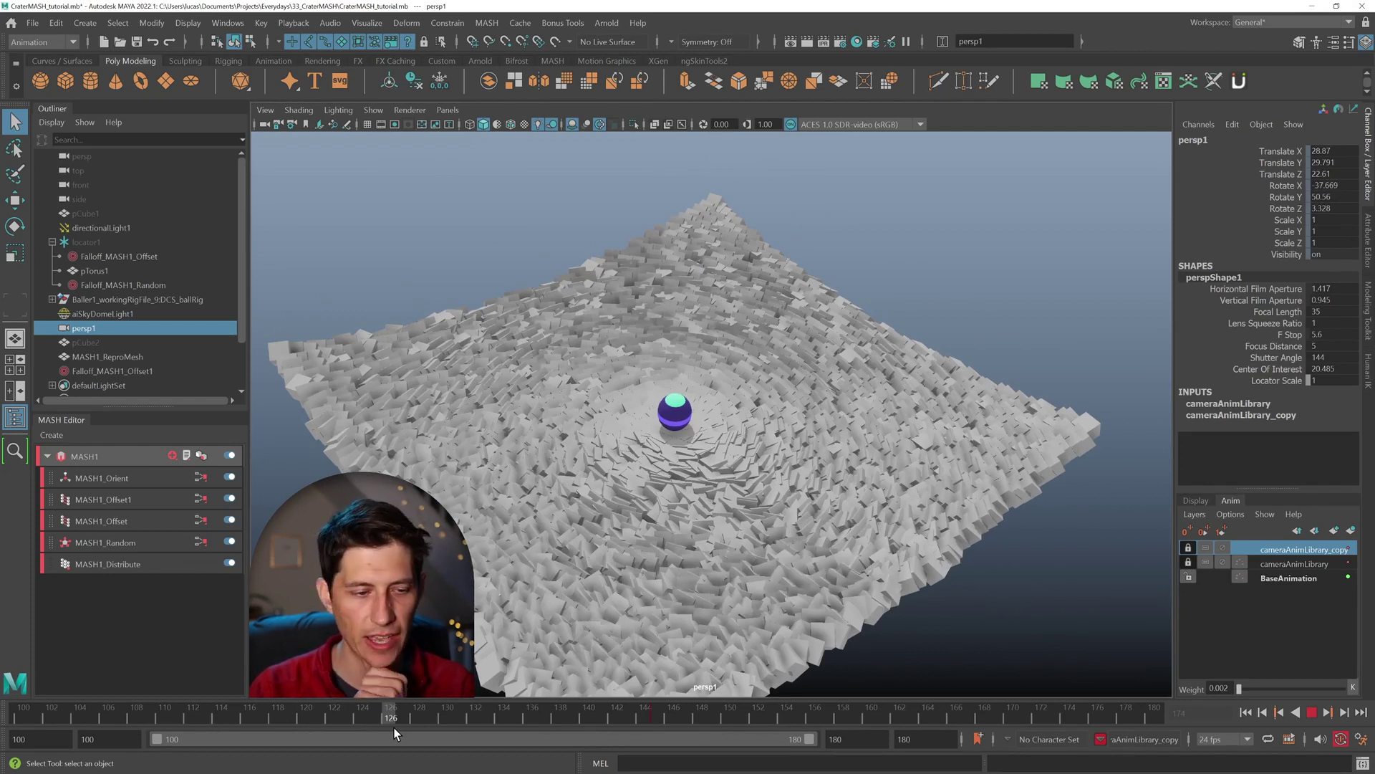
{"action": "left_click_drag", "start_coordinate": [399, 727], "coordinate": [422, 710]}
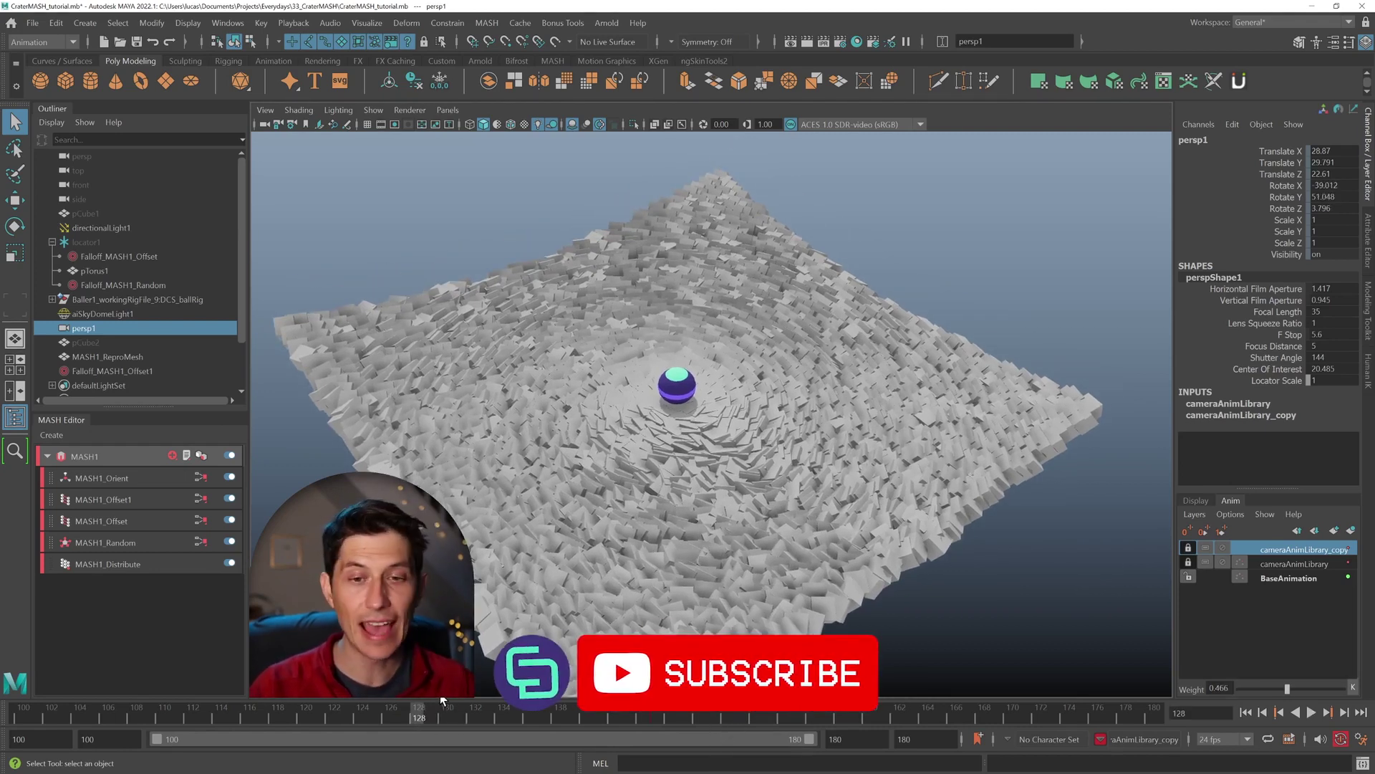